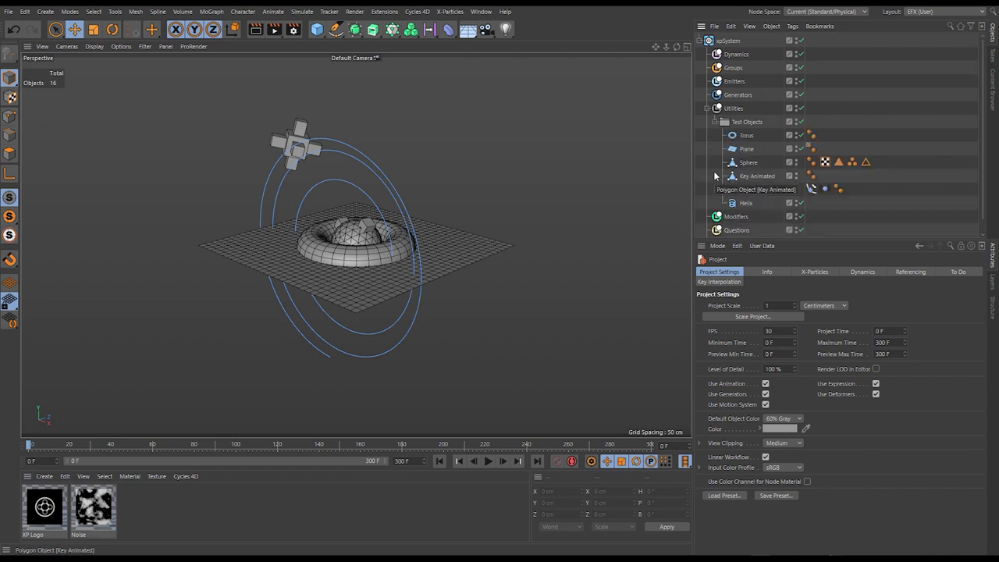
Inspect the torus, plane and sphere, and play the animation to examine the Key Animated and Expression Anim objects
click(747, 136)
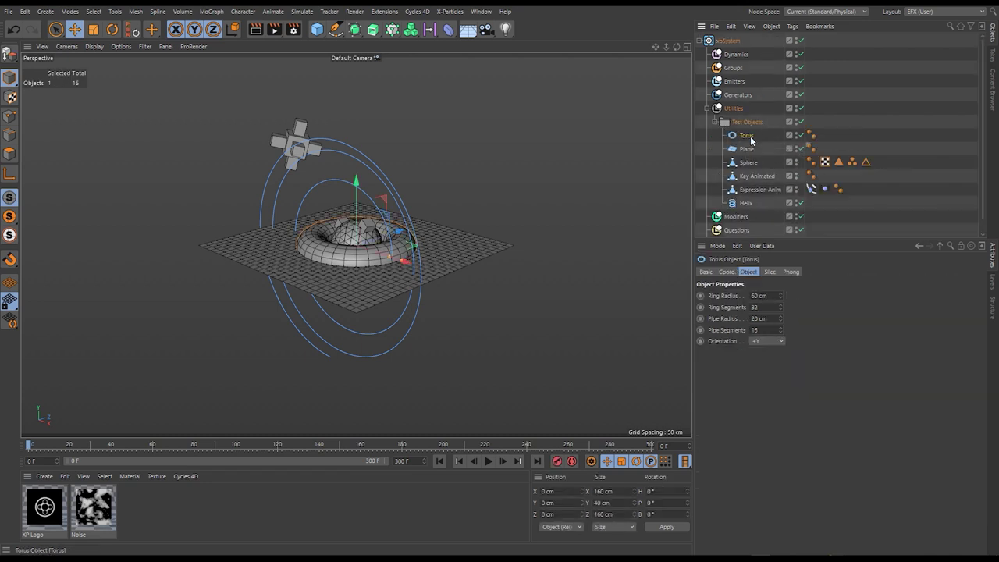
click(747, 152)
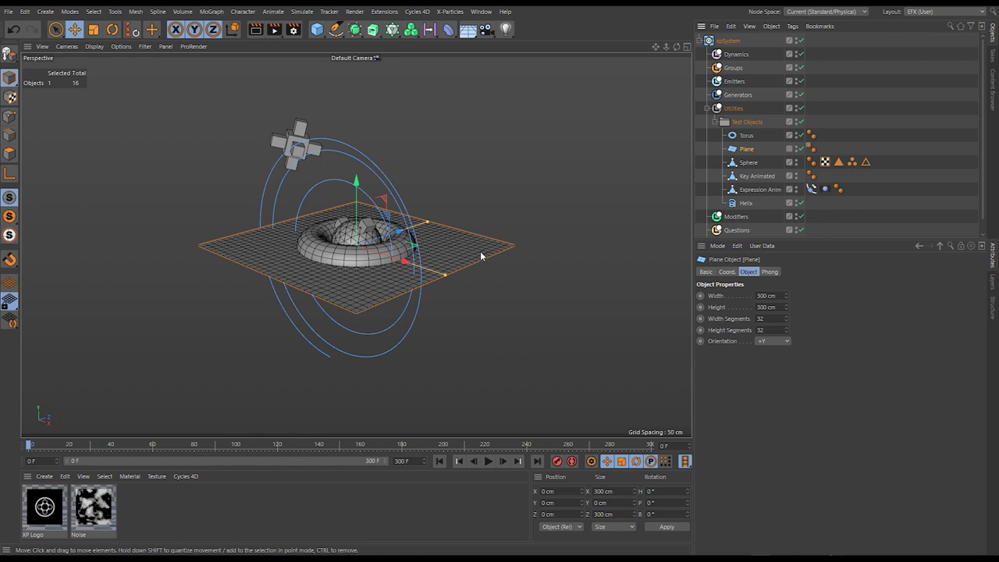
click(748, 163)
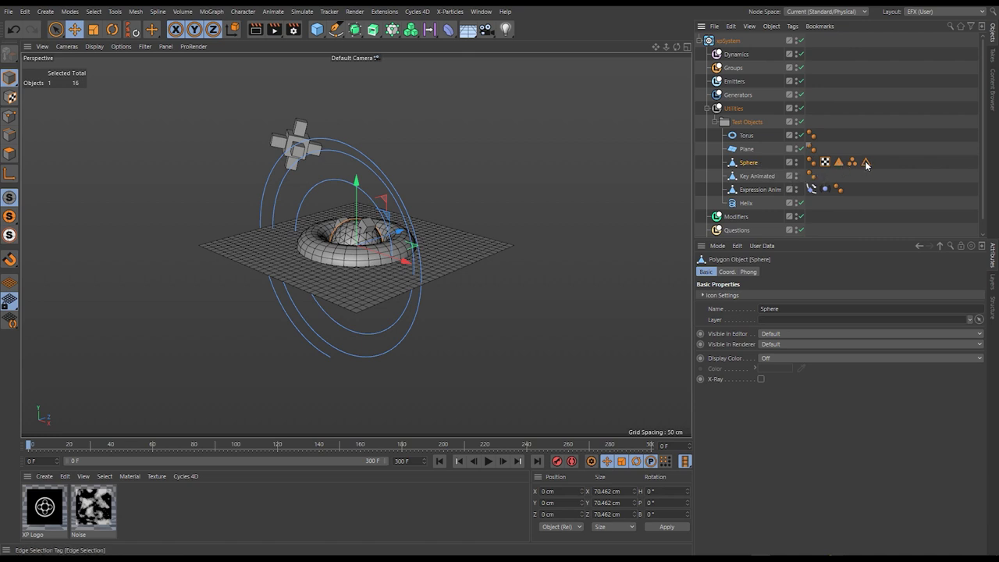
click(758, 176)
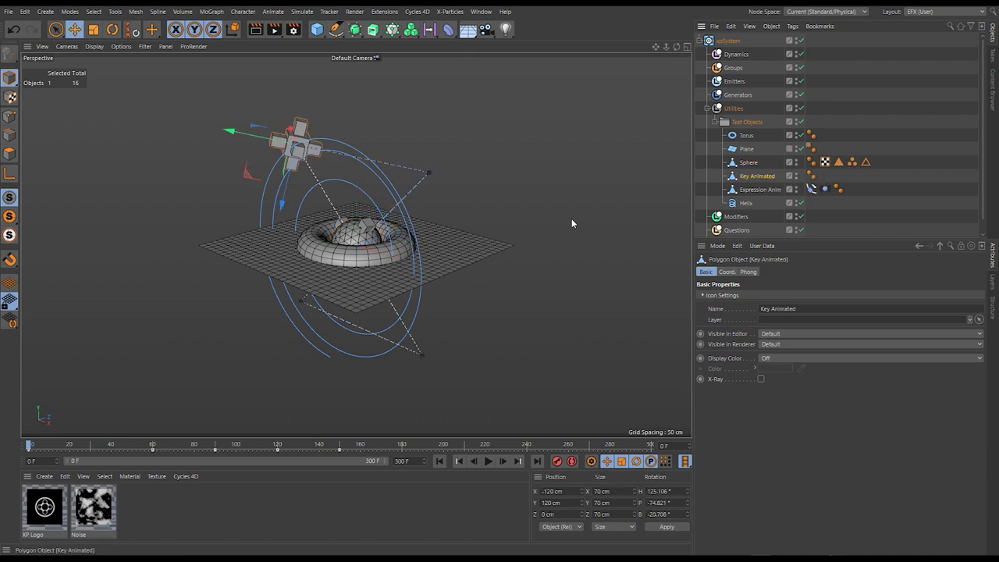
click(488, 462)
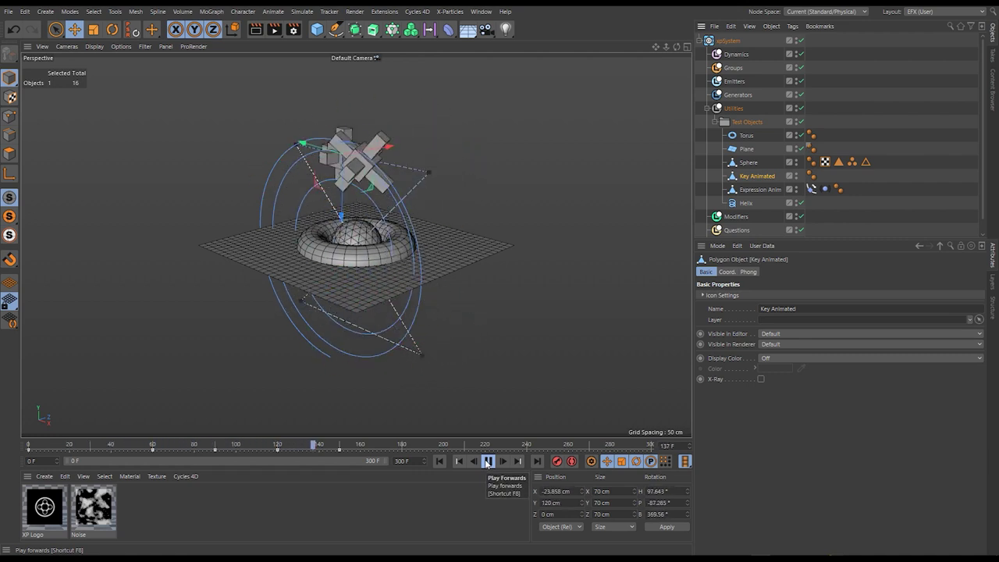
click(488, 461)
click(761, 190)
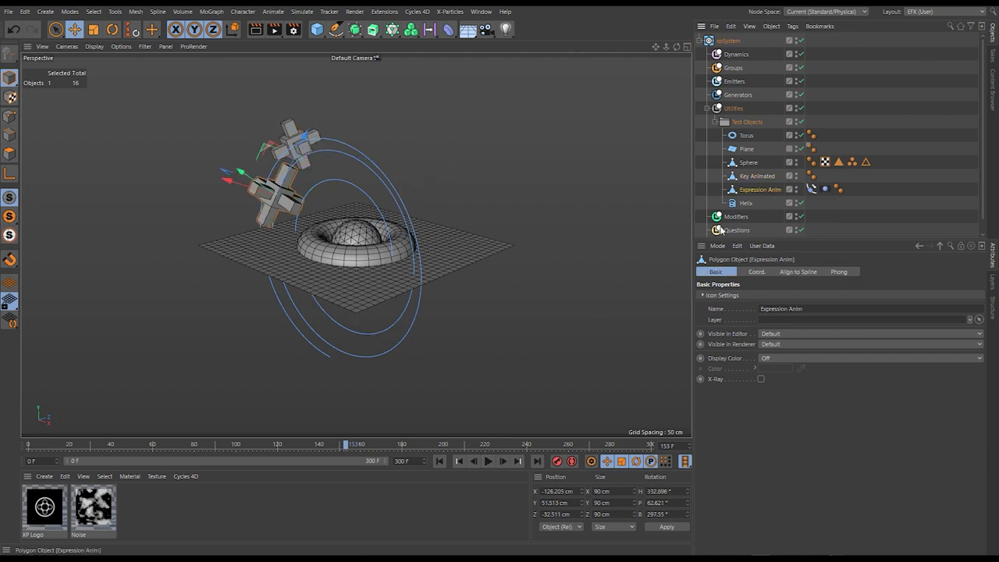
click(439, 461)
click(489, 461)
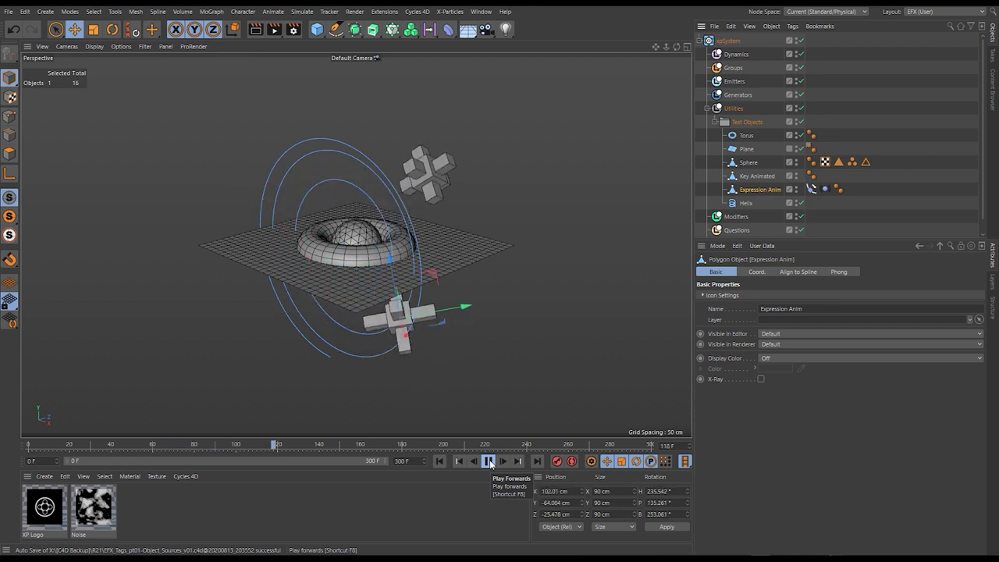
click(490, 461)
click(440, 462)
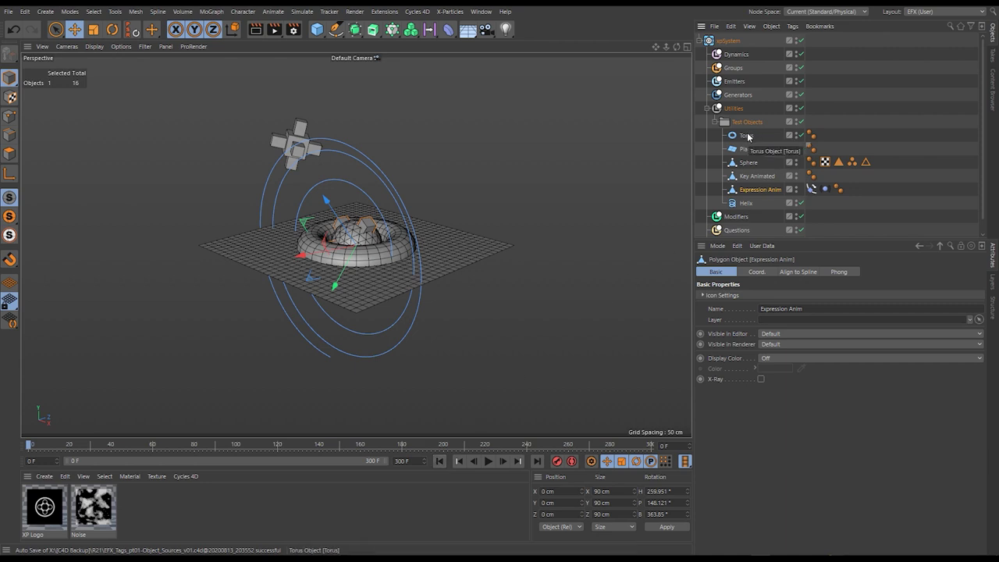
Move the Torus out of the Test Objects folder directly under Utilities, and hide the Test Objects folder in the viewport
drag(747, 138, 751, 122)
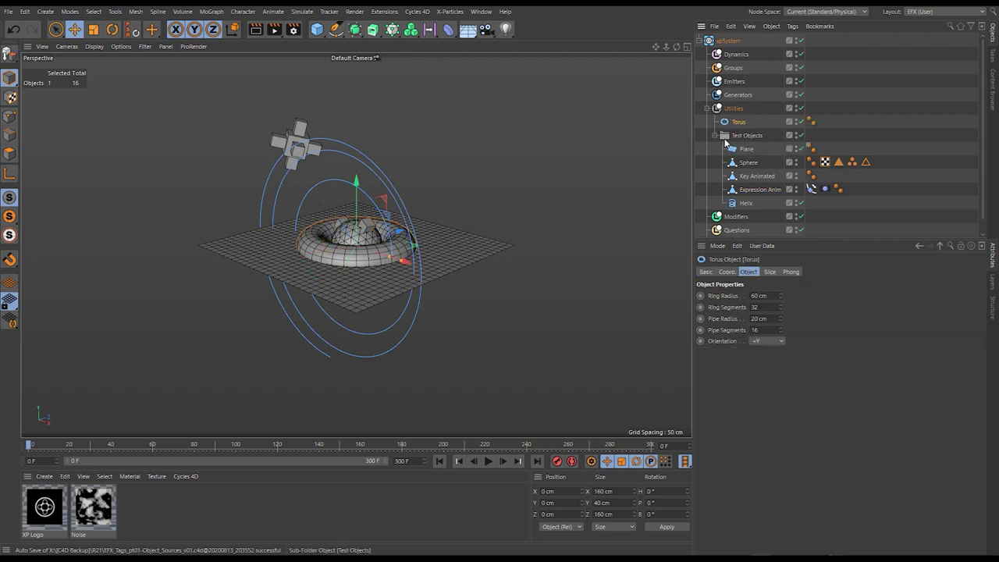
click(714, 137)
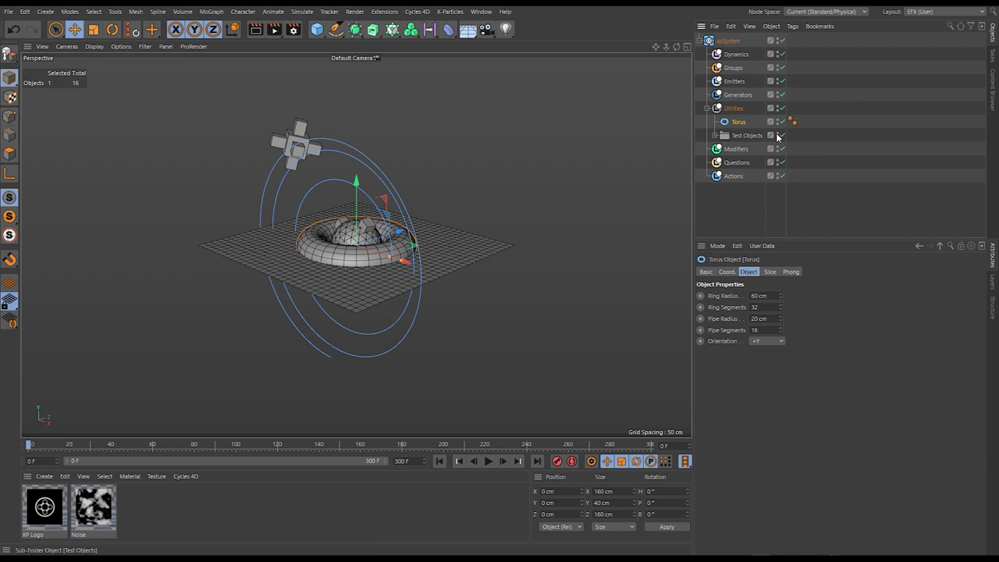
click(777, 134)
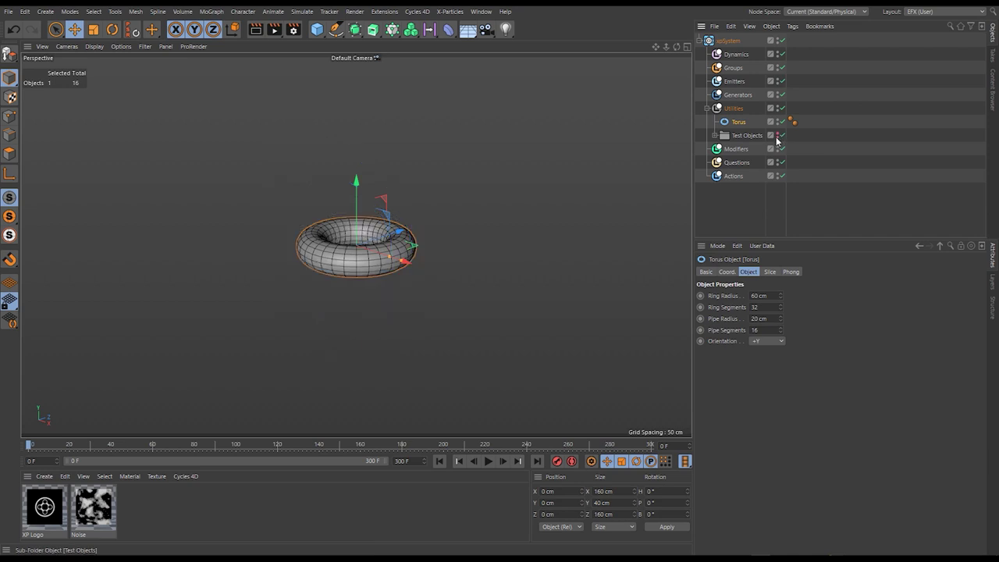
Add an xpExplosiaFX object to the Dynamics folder of the X-Particles system
click(737, 55)
click(981, 317)
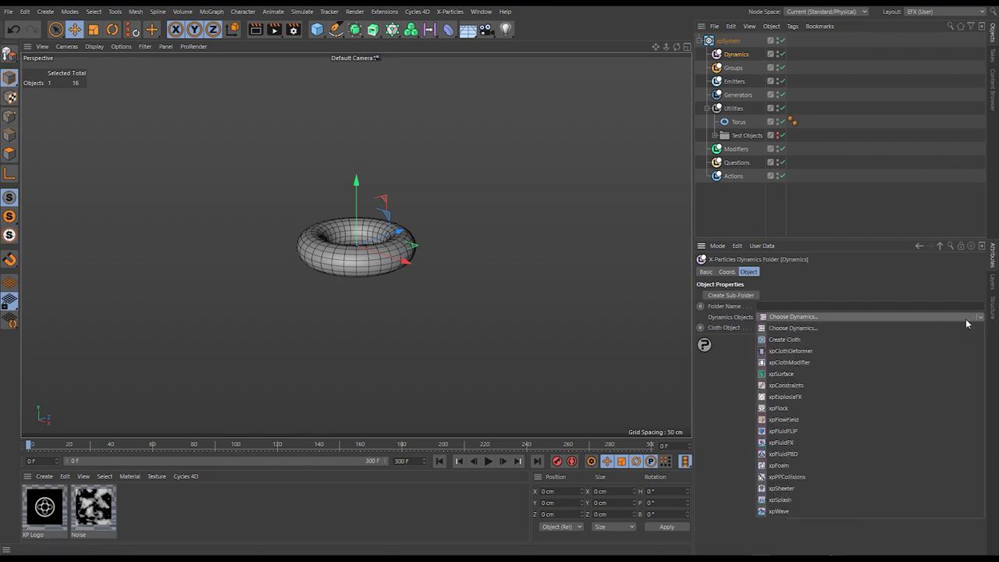
click(773, 400)
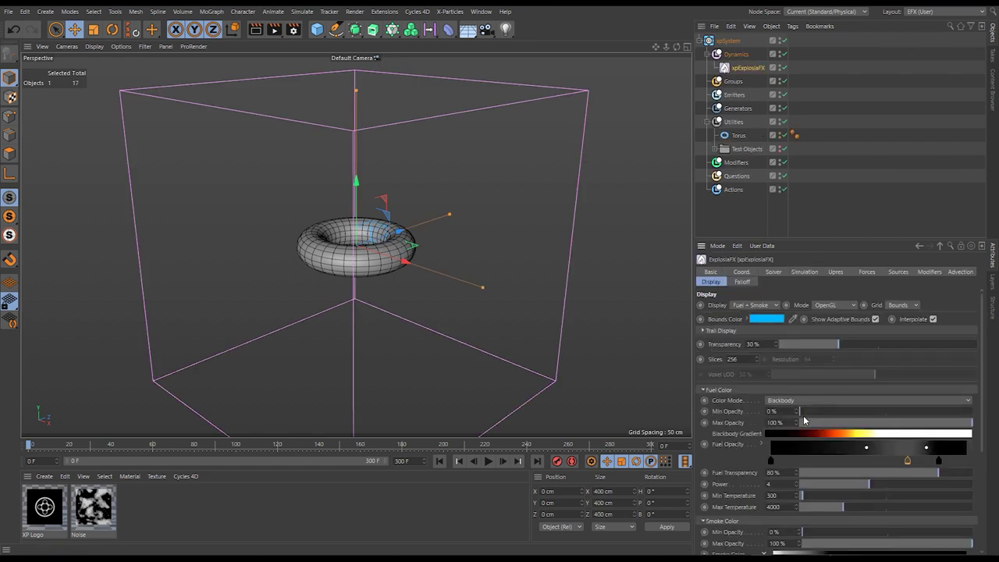
Move the torus down inside the ExplosiaFX bounds to about -135 cm in Y
scroll(402, 258, down, 3)
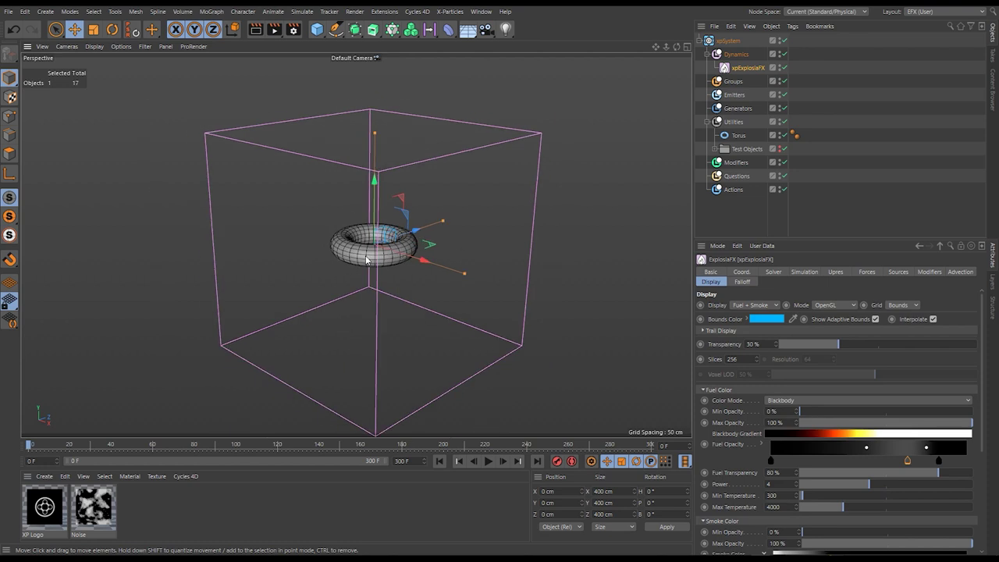
alt+drag(367, 260, 402, 240)
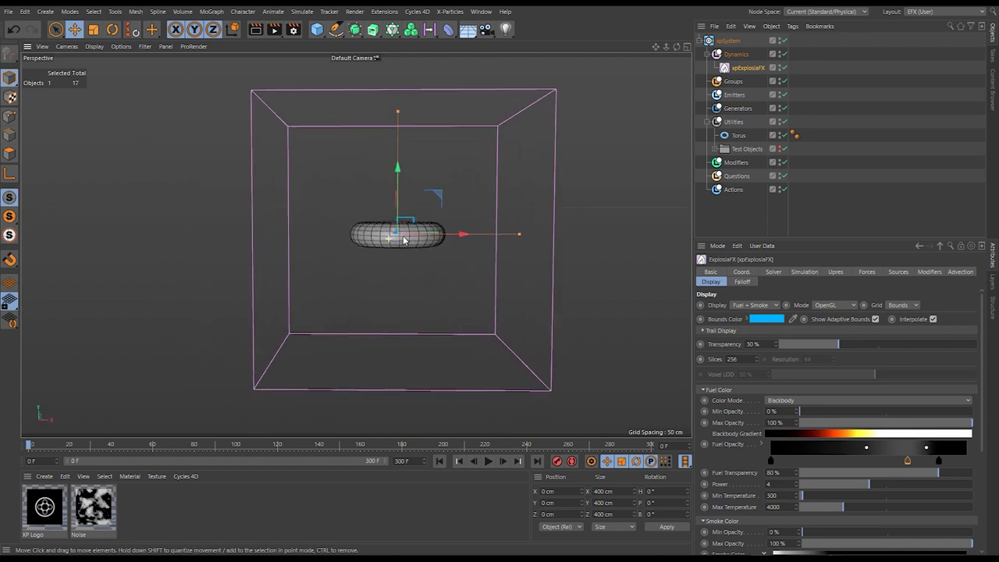
scroll(402, 241, up, 2)
click(419, 244)
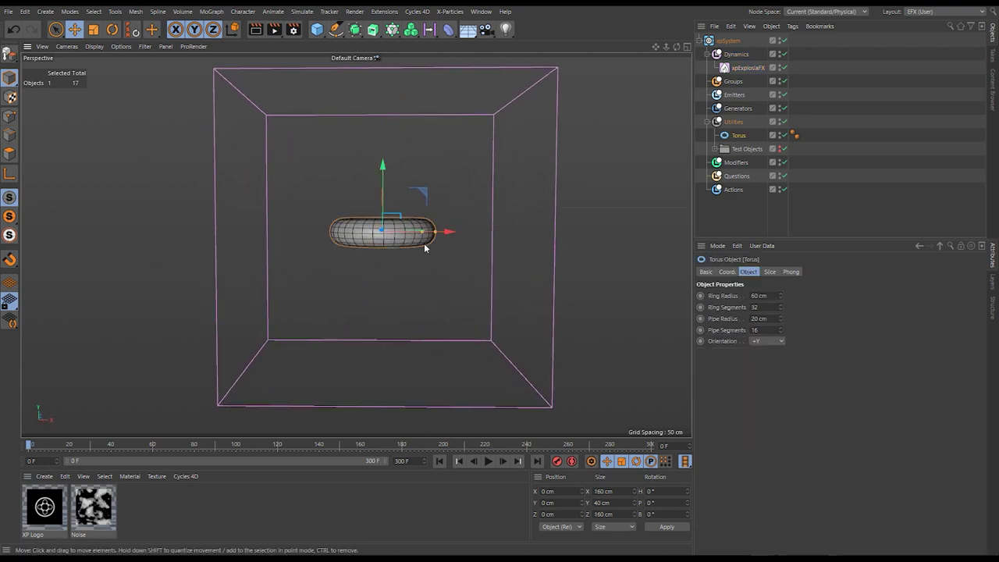
drag(382, 172, 378, 258)
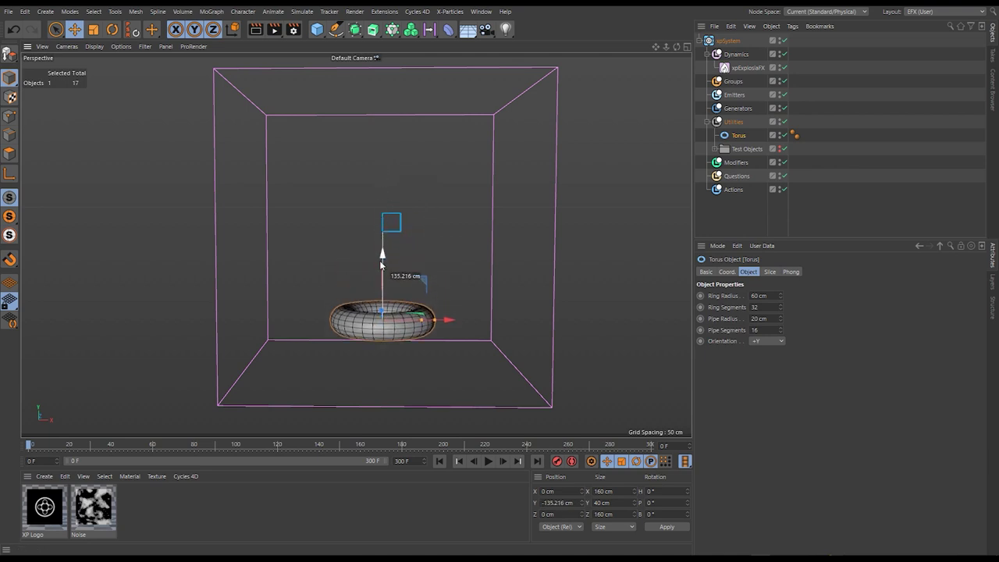
Scale the torus down to about 100 cm across and tilt it to about 42° pitch and 16° bank
key(t)
drag(489, 283, 411, 331)
key(r)
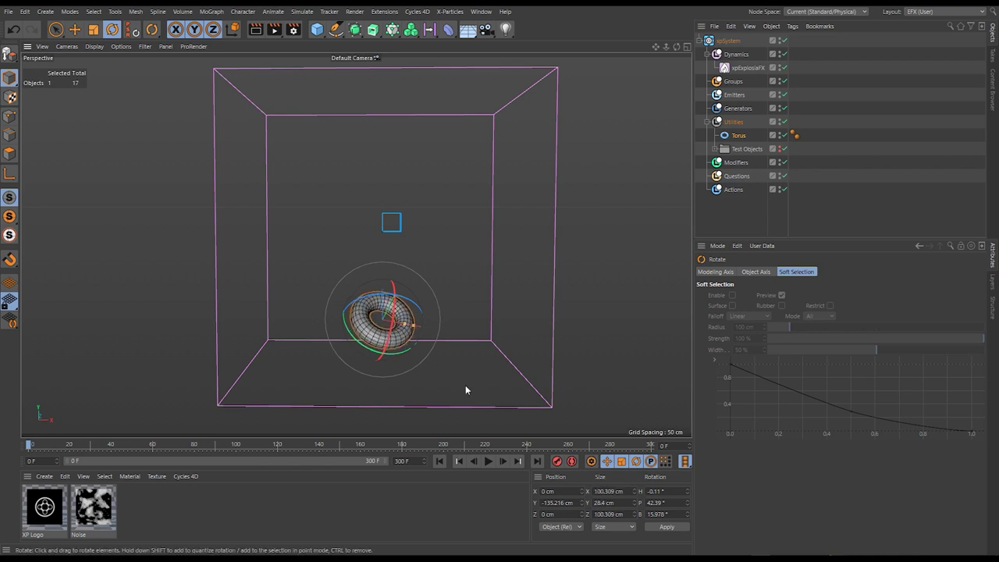
Play the simulation without a source as a check, and add an xpExplosiaFX Source tag to the torus
click(488, 461)
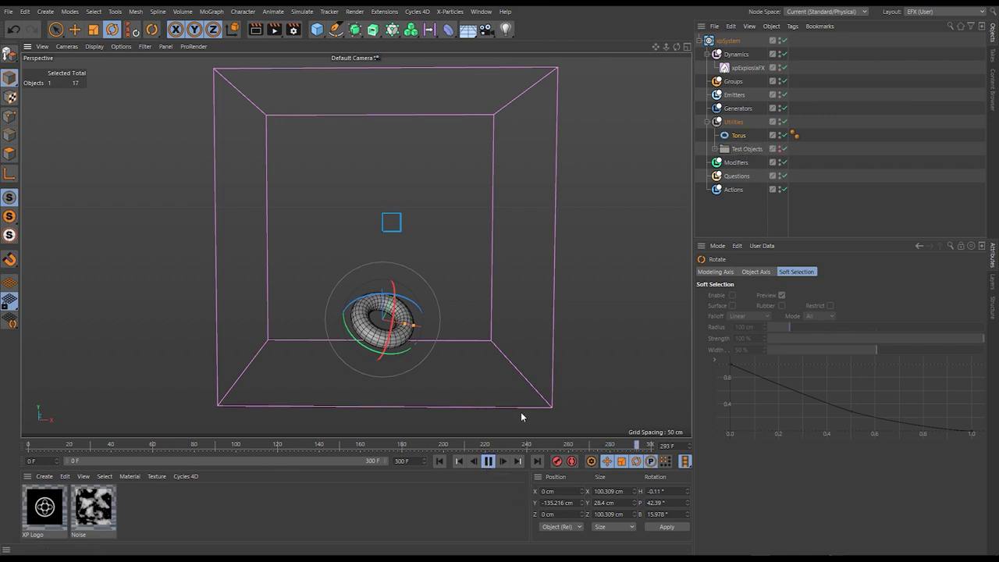
click(489, 465)
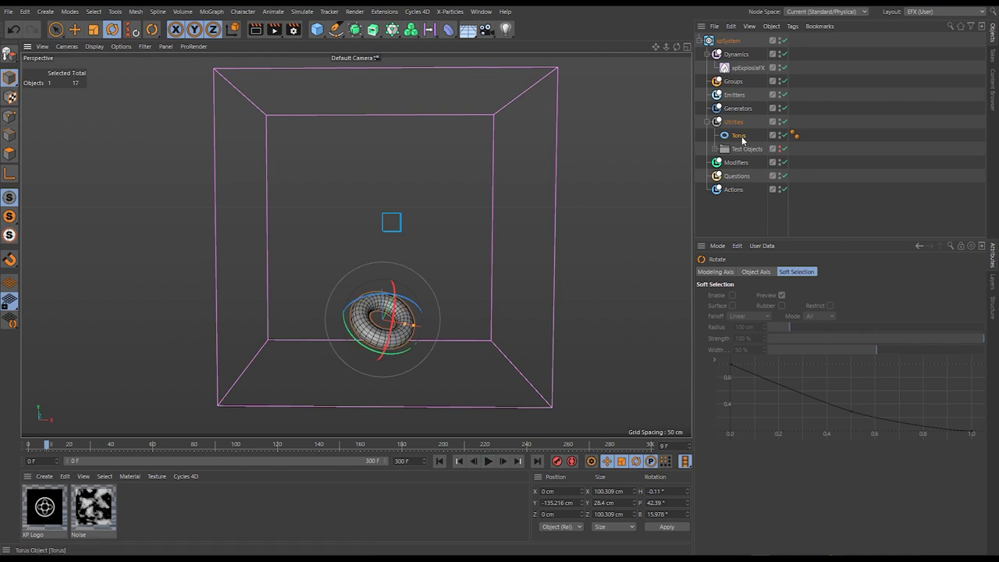
right_click(743, 140)
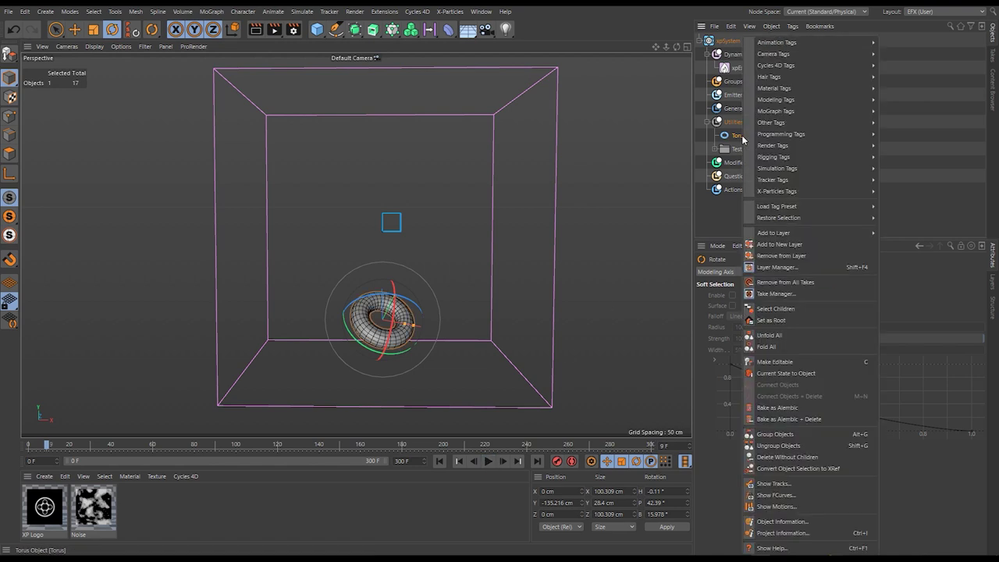
mouse_move(781, 192)
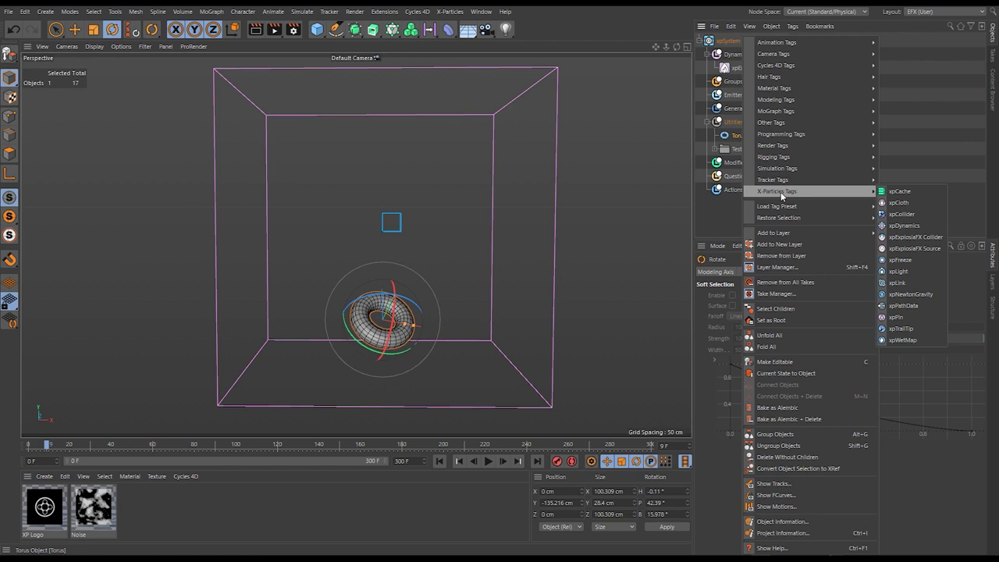
click(940, 249)
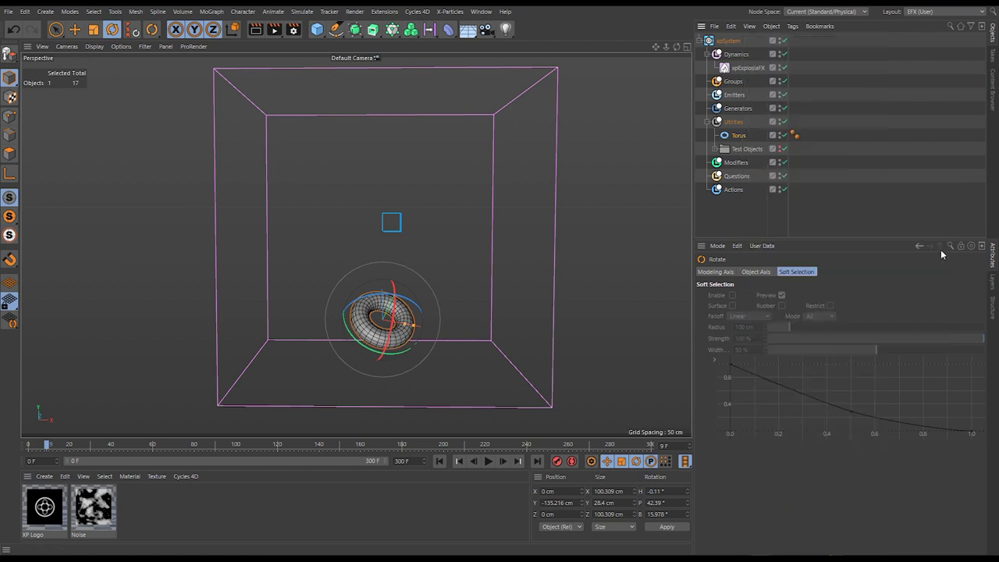
Play the simulation from the first frame to check the torus as a source, and return to the start
click(440, 462)
click(487, 462)
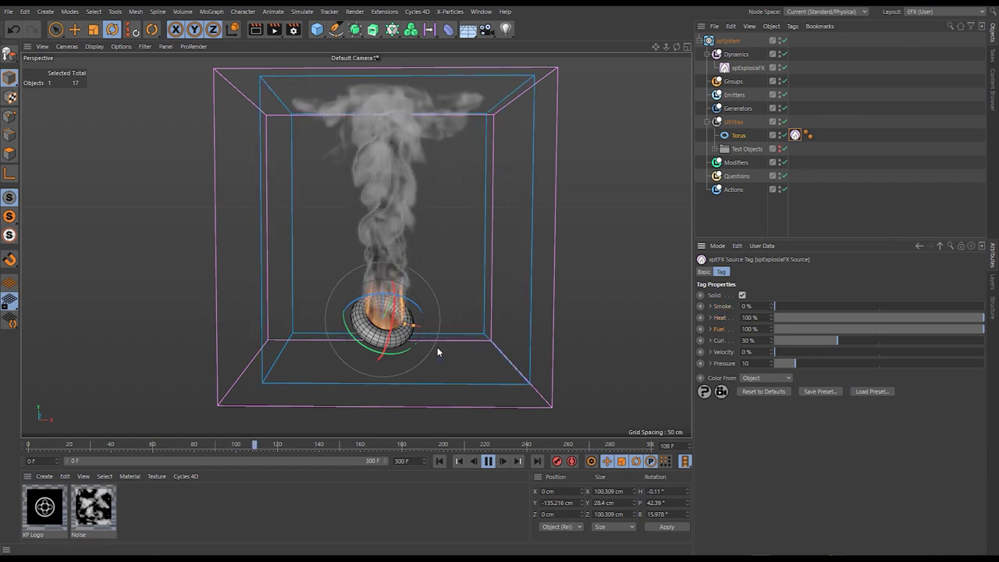
click(489, 461)
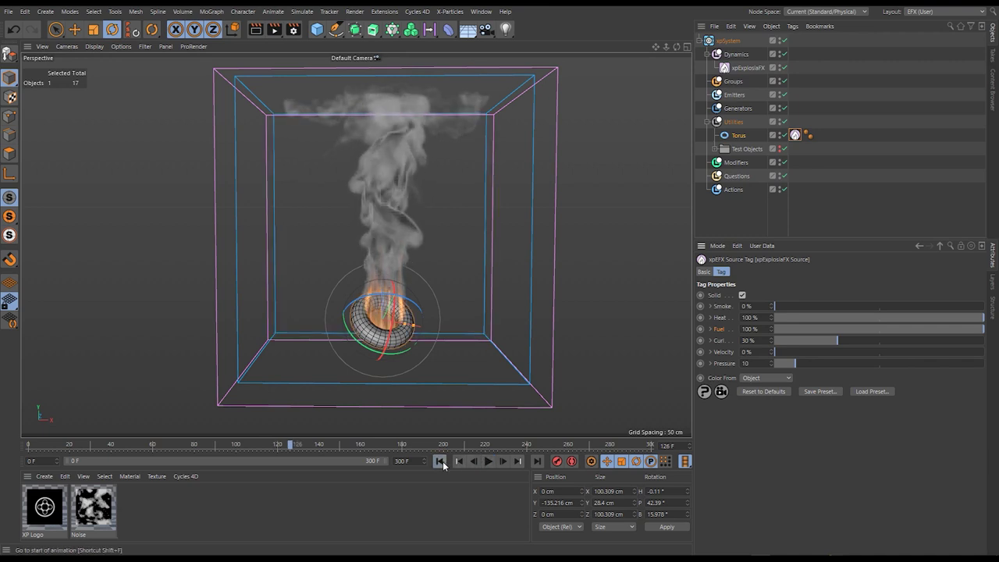
click(440, 462)
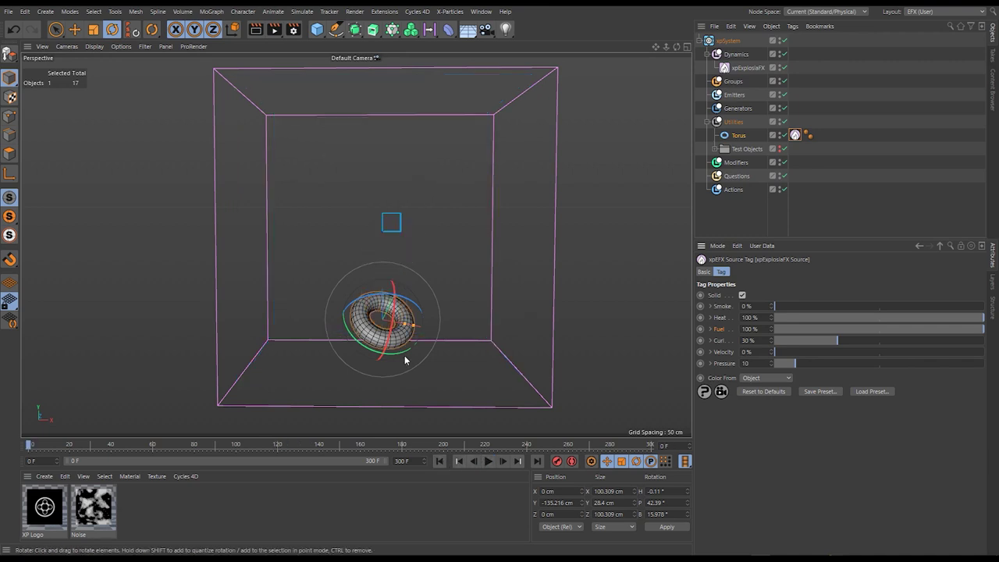
Frame the torus up close, switch the viewport to wireframe shading and advance to frame 1
key(o)
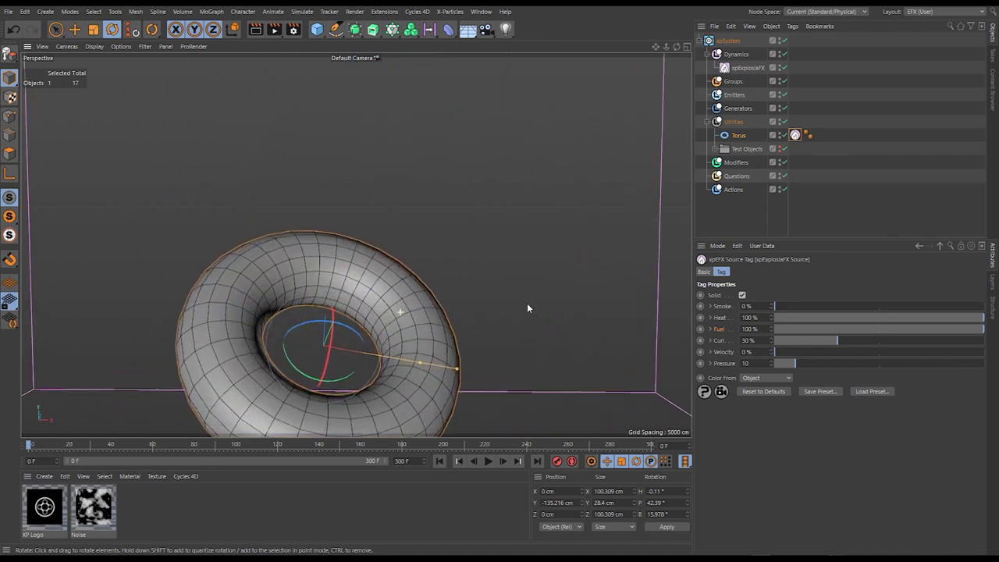
scroll(452, 271, up, 2)
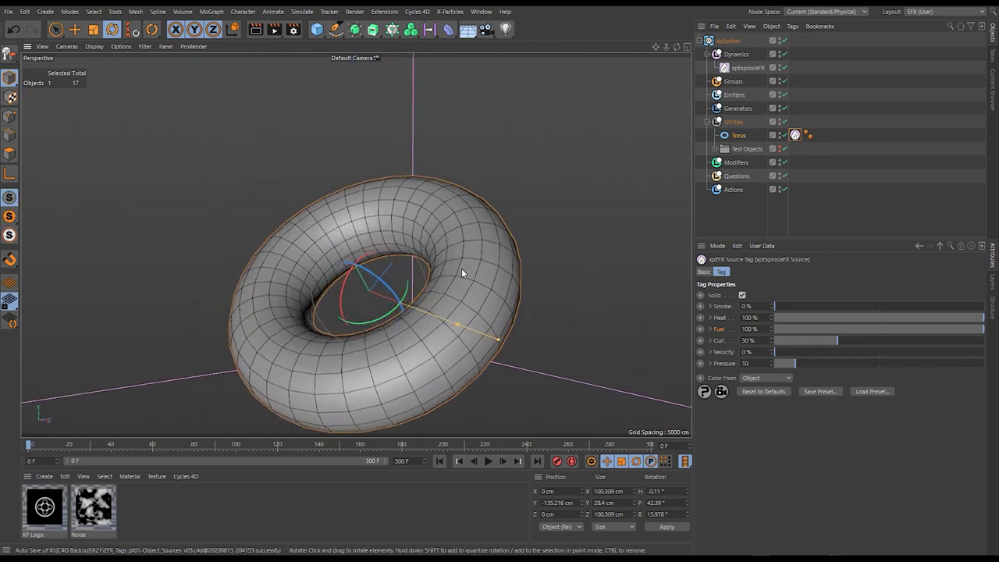
key(n)
key(h)
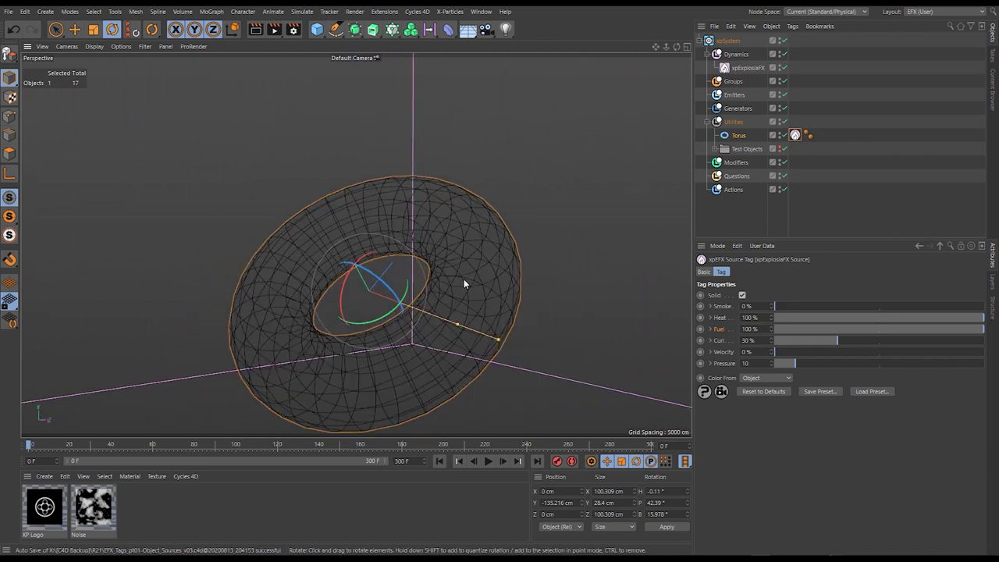
key(g)
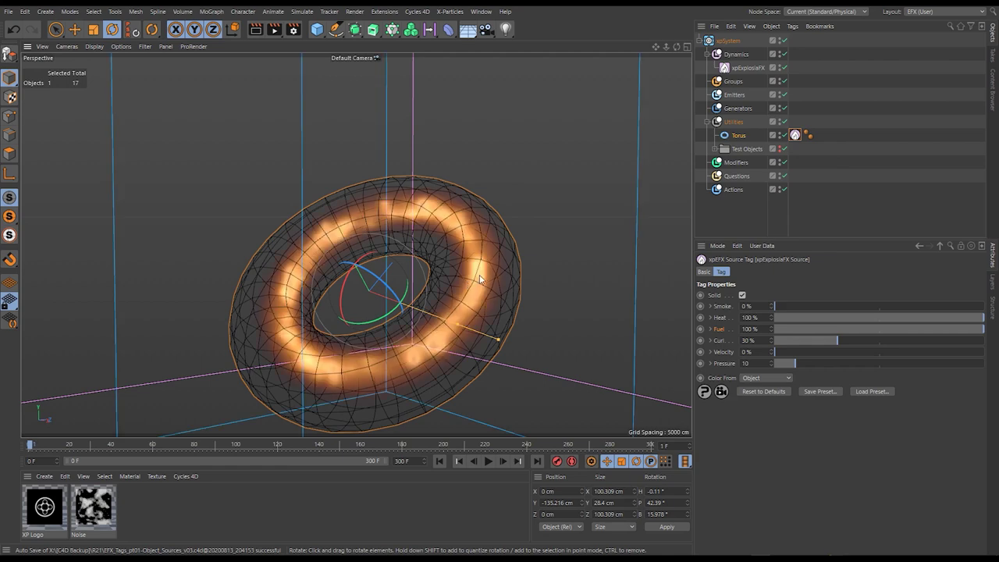
Examine the emission inside the wireframe torus while playing the simulation with Solid on, and rewind to the first frame
scroll(463, 279, down, 5)
mouse_move(449, 295)
alt+mouse_down()
mouse_move(357, 261)
mouse_move(335, 271)
mouse_move(441, 294)
alt+mouse_up()
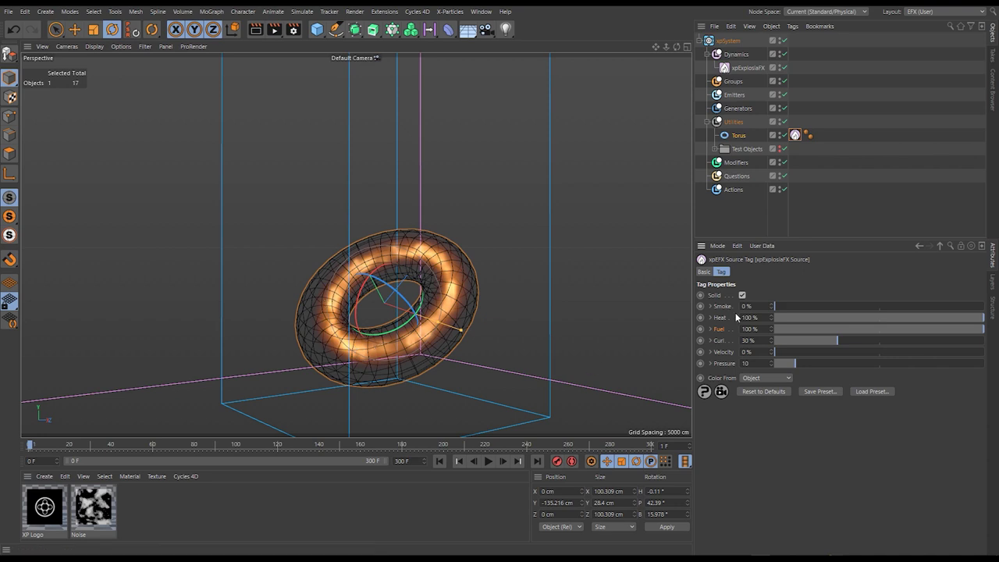
alt+drag(457, 291, 494, 399)
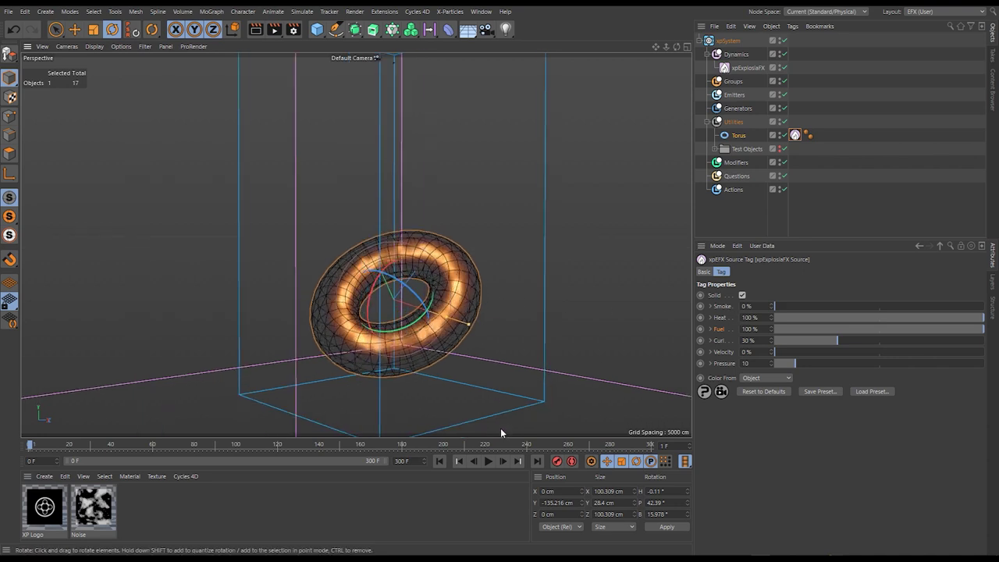
click(489, 461)
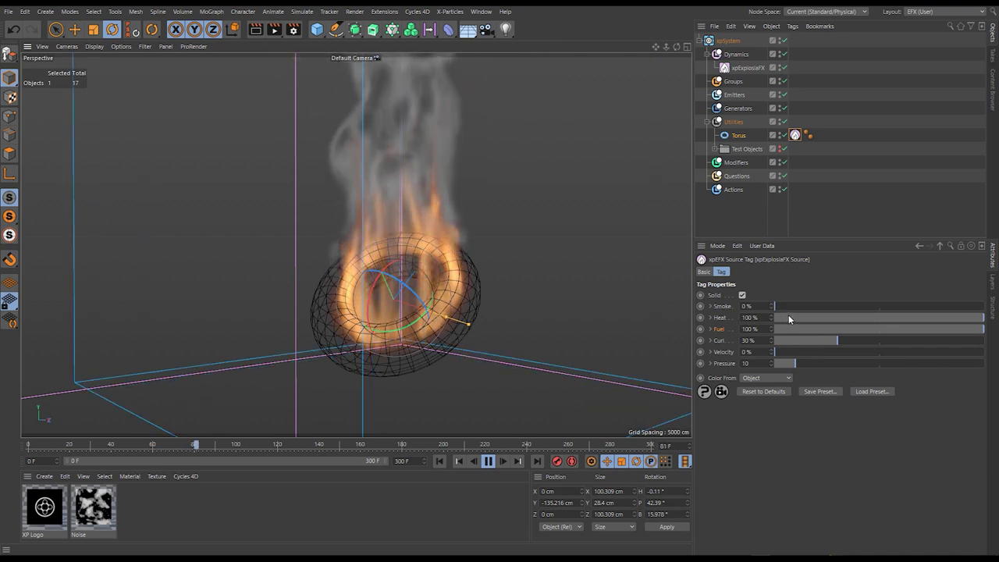
click(489, 462)
click(439, 461)
Play the simulation with the torus source tag's Solid option off for comparison, and turn Solid back on
alt+drag(414, 313, 447, 310)
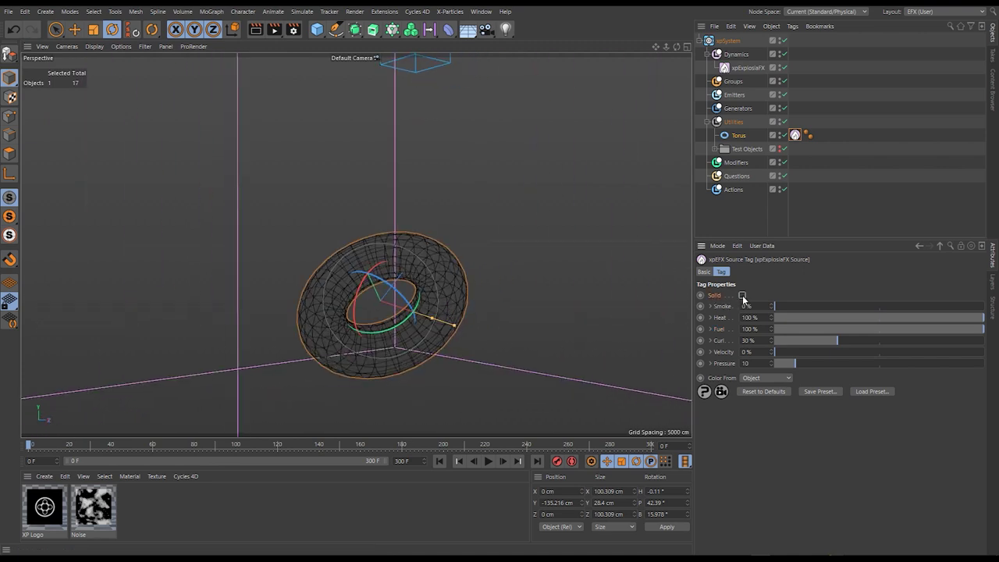
click(489, 462)
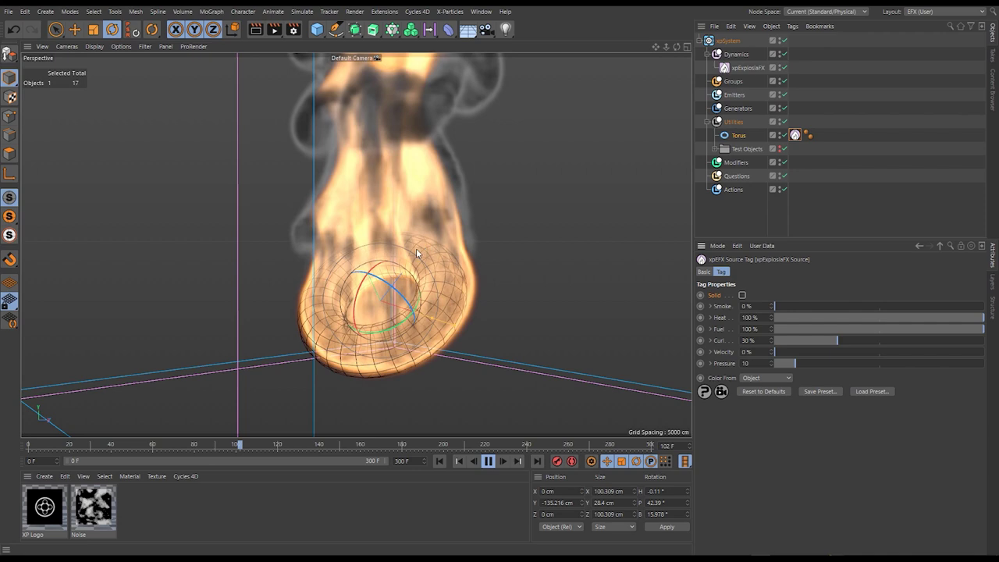
click(488, 461)
click(742, 295)
Play the simulation from the start while moving the torus to about X -65 cm, Y -129 cm, and rewind
alt+drag(452, 287, 466, 347)
click(439, 462)
click(488, 461)
key(e)
click(489, 461)
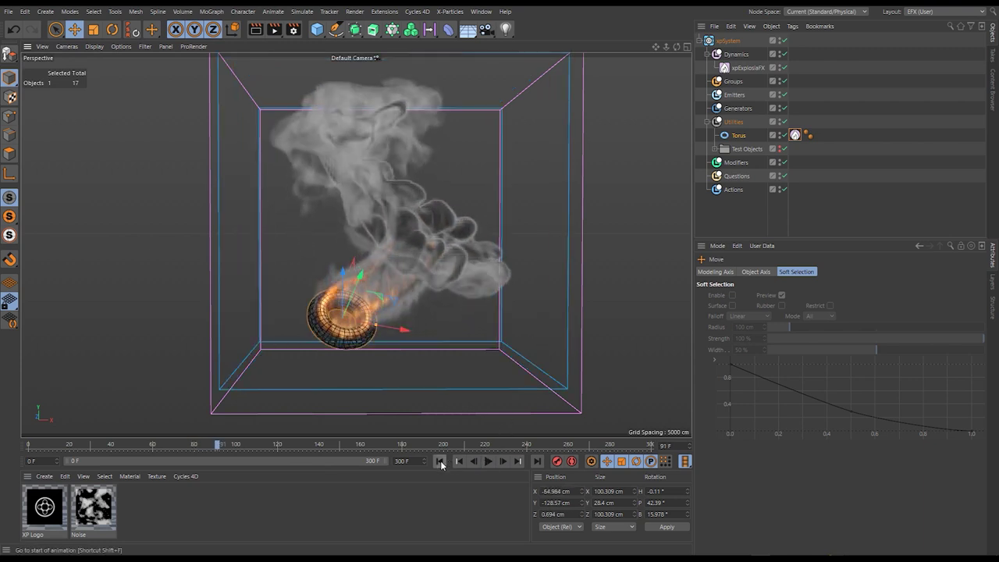
click(440, 462)
Play the simulation with the torus framed up close, and set its source tag's Fuel to 0%
alt+drag(343, 234, 447, 291)
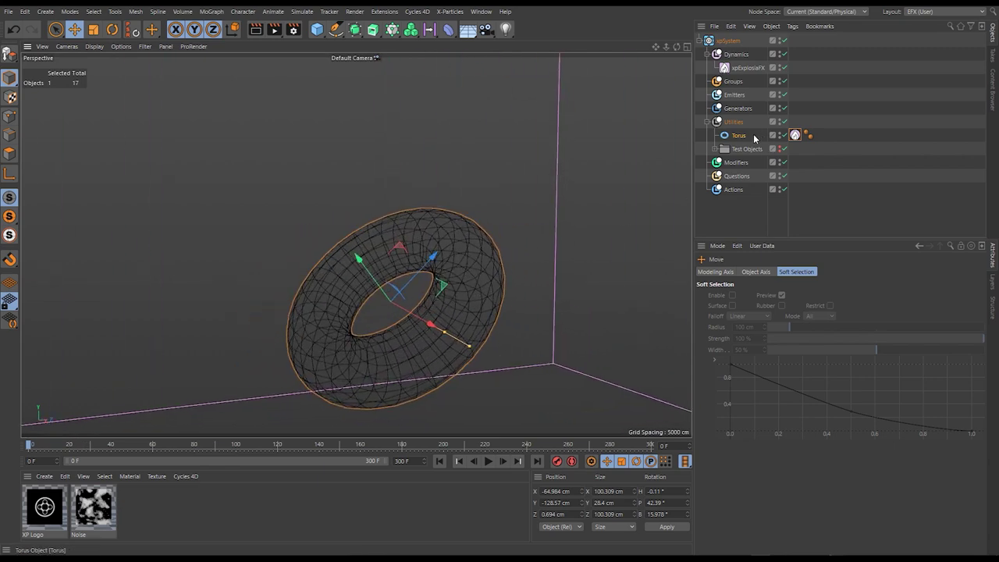
click(796, 136)
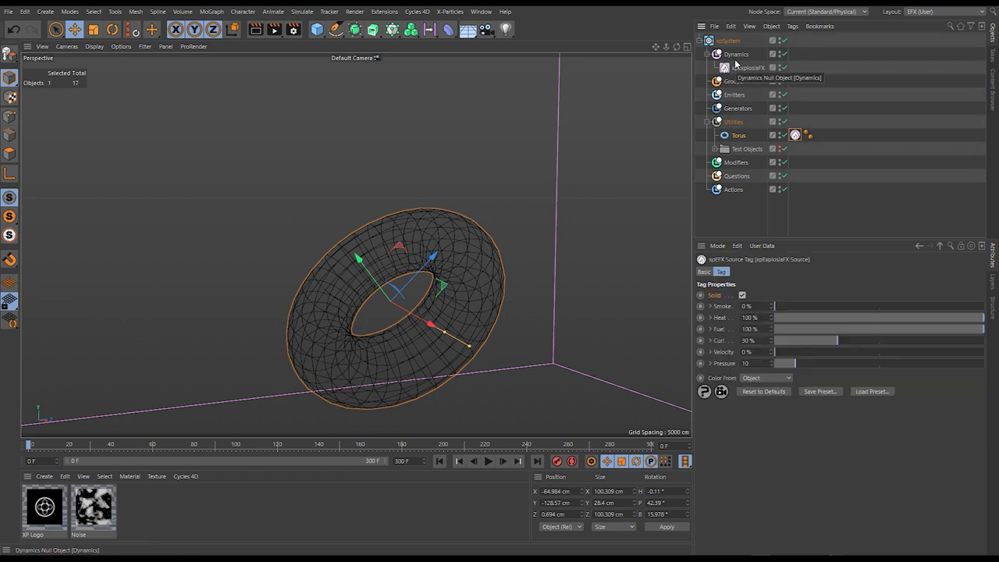
click(487, 462)
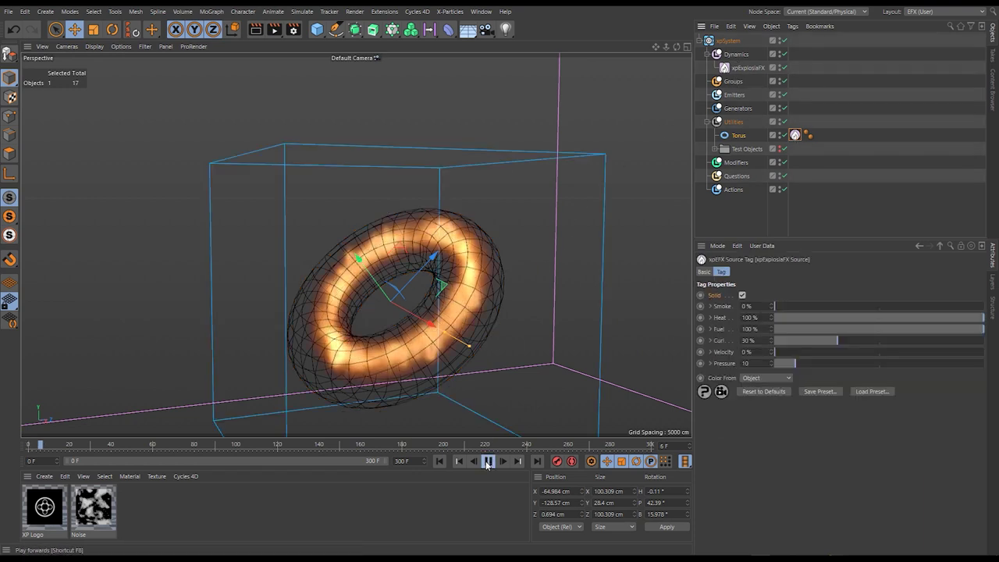
alt+drag(469, 290, 519, 314)
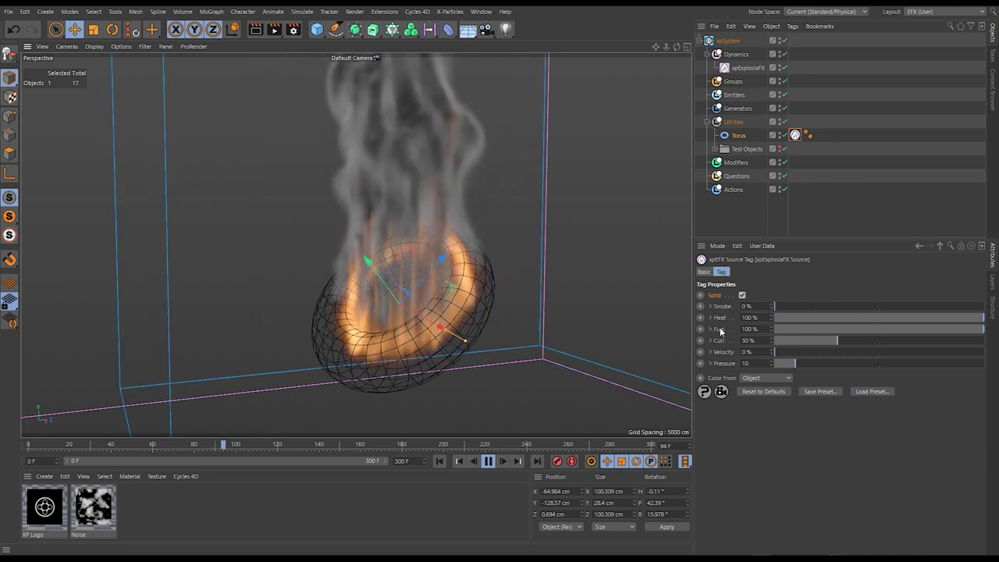
drag(919, 325, 966, 333)
drag(772, 330, 587, 386)
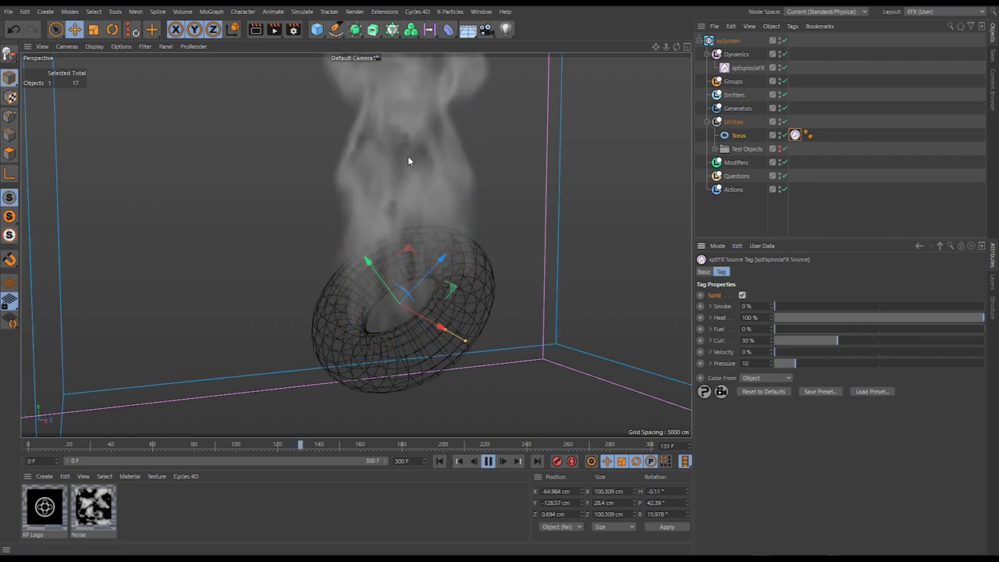
Restart the simulation, view the xpExplosiaFX object with its Display set to Temperature, and return the Display to Fuel + Smoke
click(439, 462)
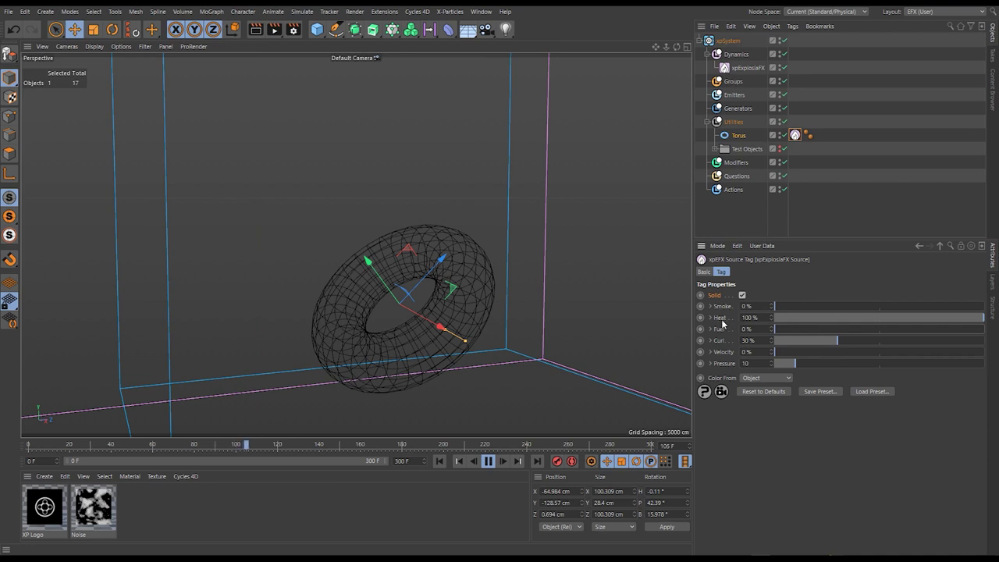
click(750, 69)
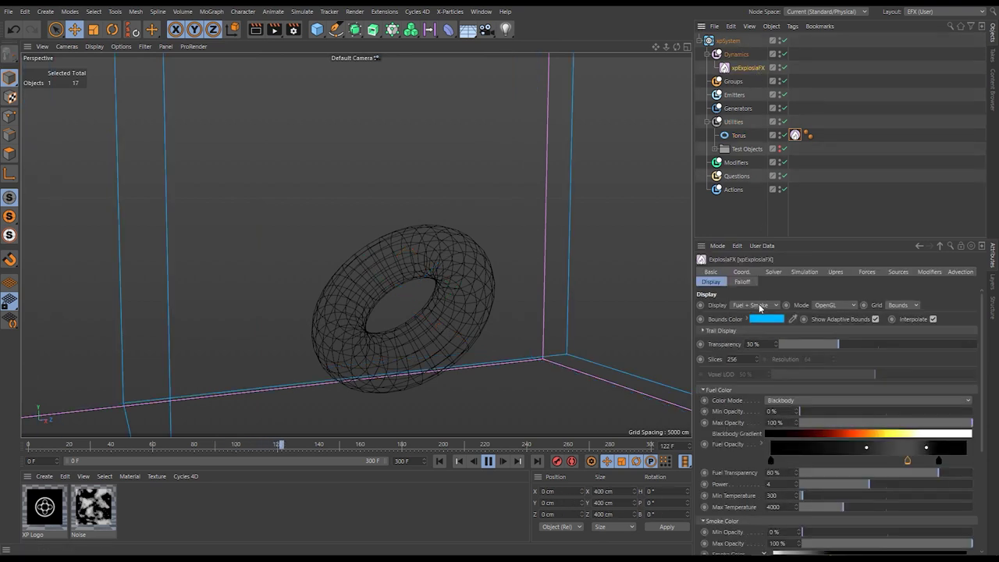
click(754, 306)
click(756, 317)
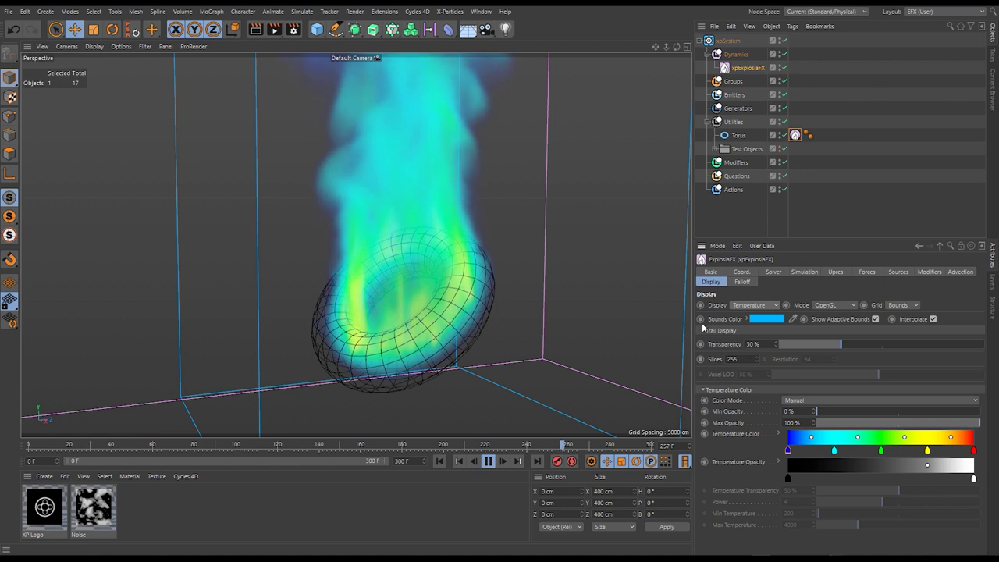
click(756, 305)
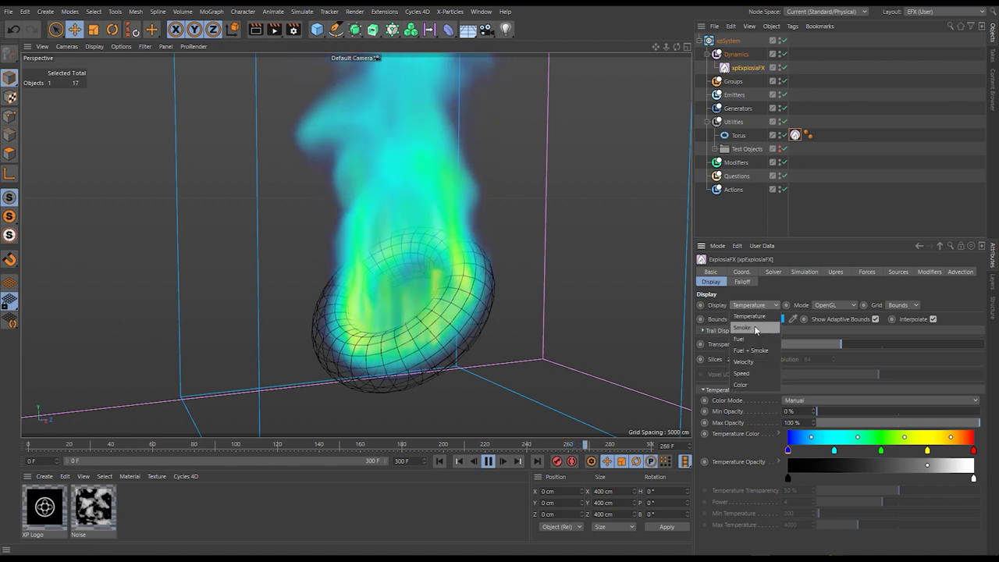
click(756, 351)
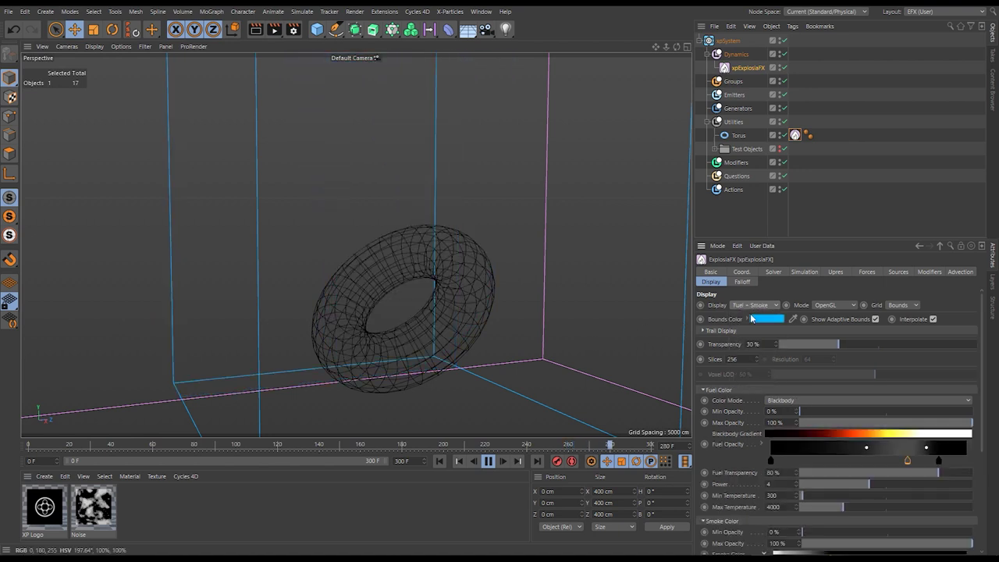
Raise the torus source tag's Smoke to 10.77%, 37.25% and finally 100% while the simulation plays
click(796, 135)
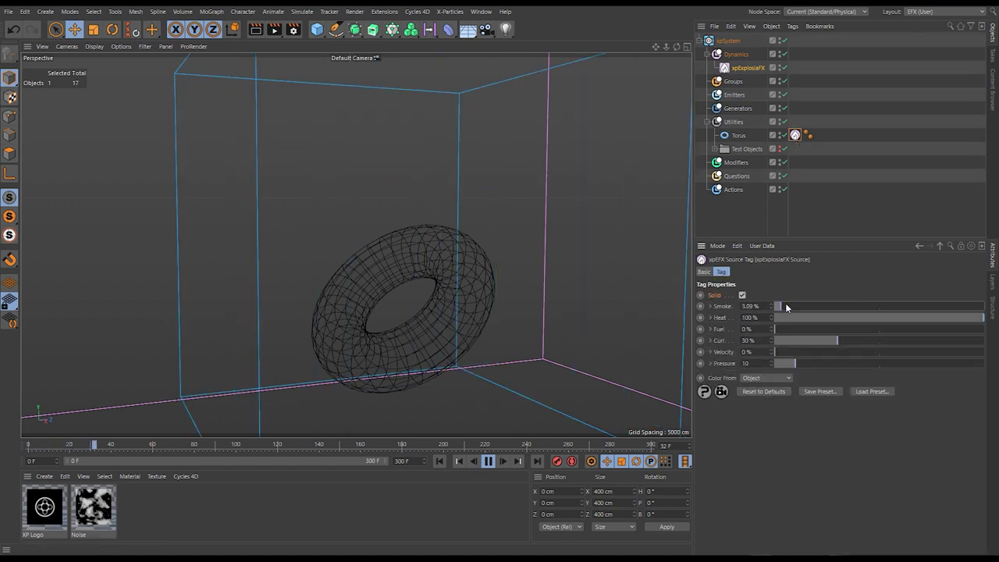
drag(783, 304, 797, 307)
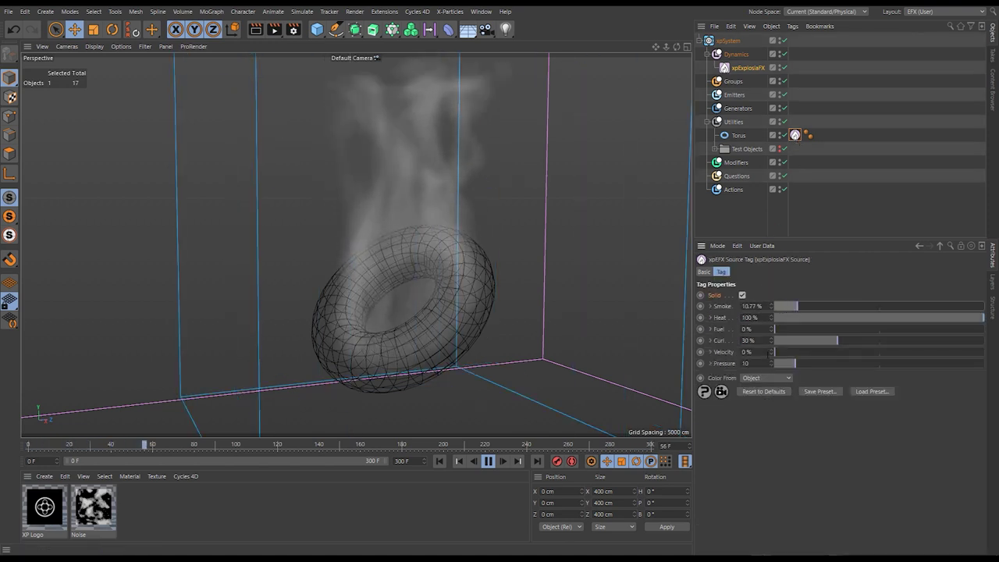
alt+drag(453, 273, 508, 304)
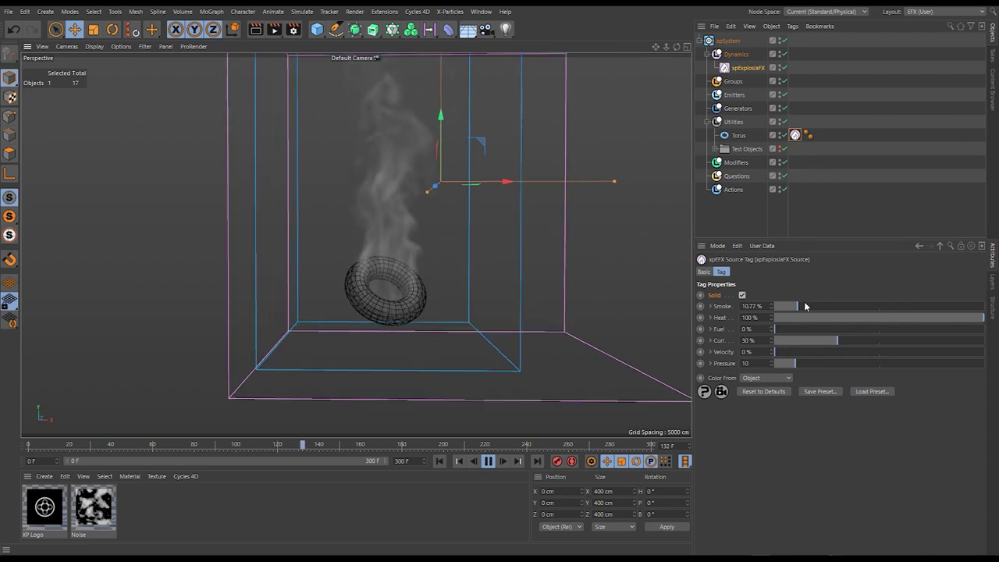
drag(829, 304, 852, 306)
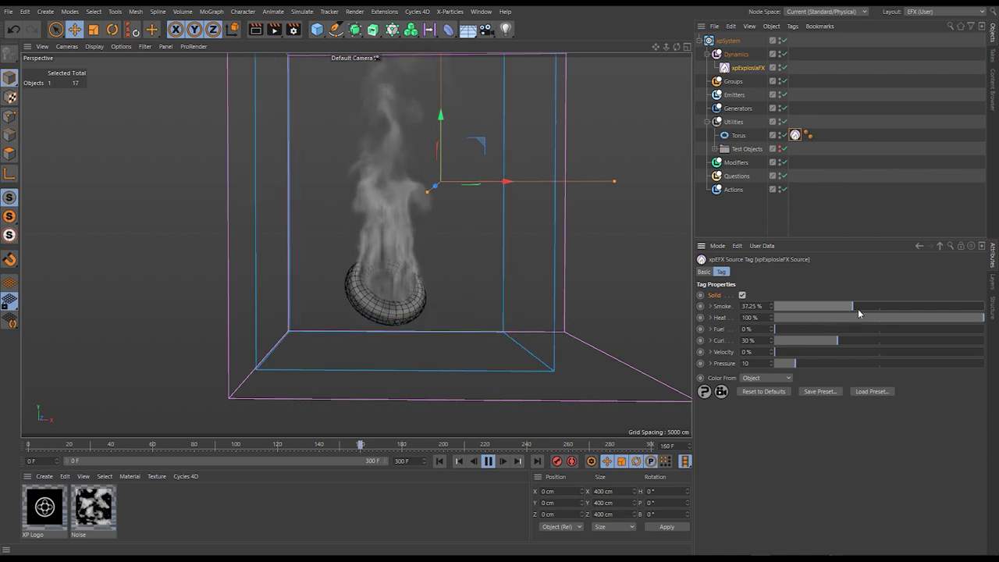
drag(880, 306, 956, 306)
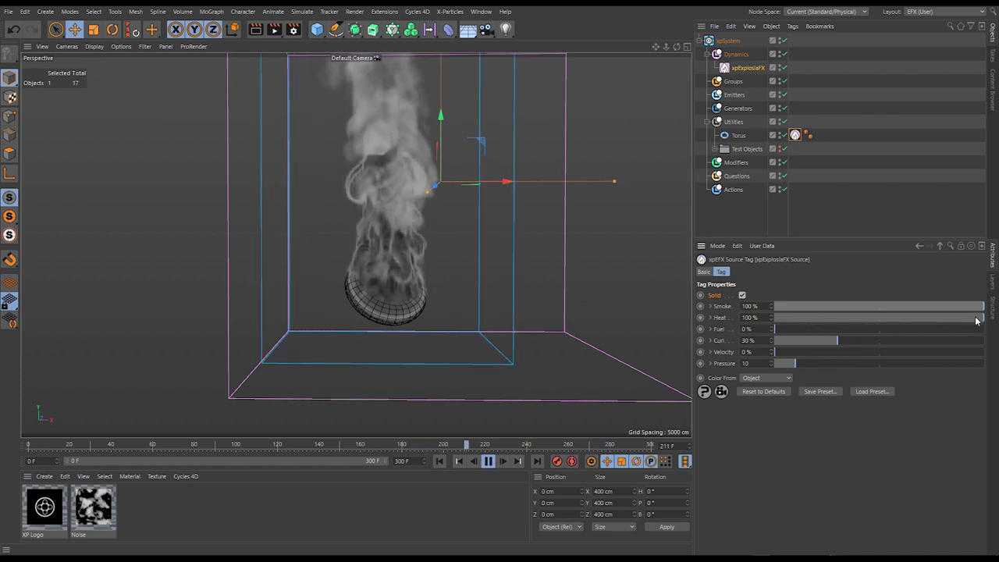
Try the source tag's Heat at 0%, restore it to 100%, and set Smoke to 0% and Fuel to 100%
drag(929, 318, 664, 355)
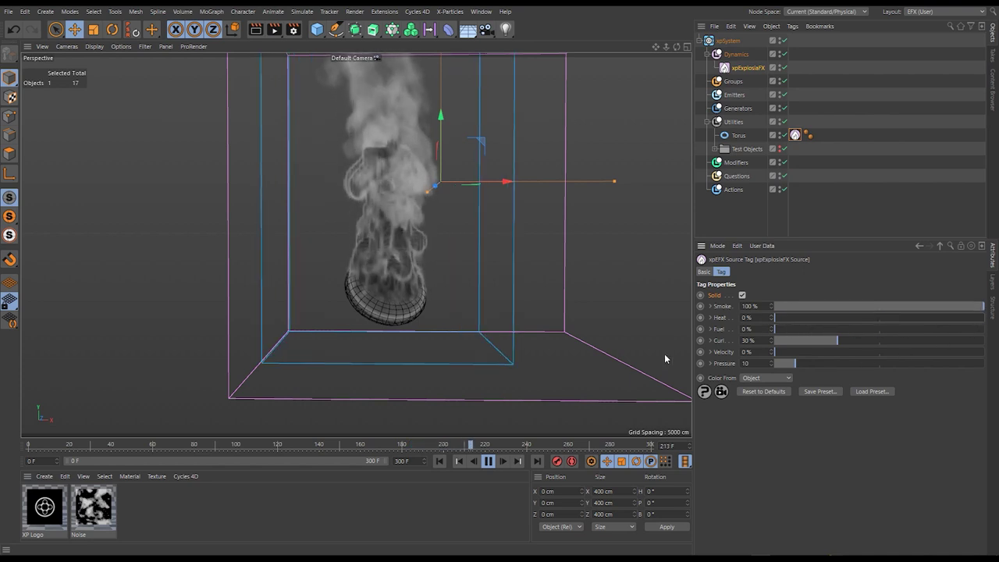
click(458, 462)
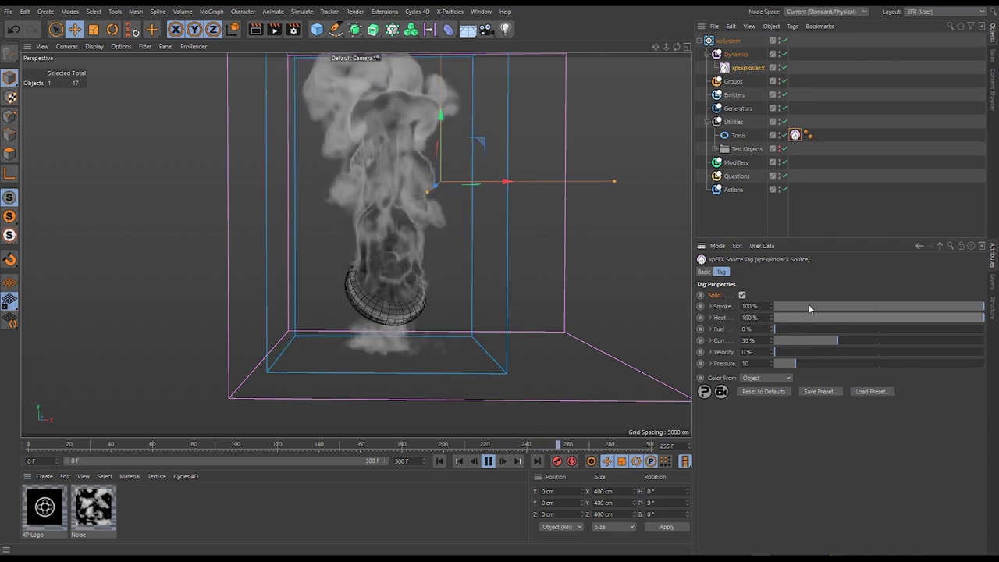
drag(807, 306, 773, 306)
drag(826, 329, 985, 329)
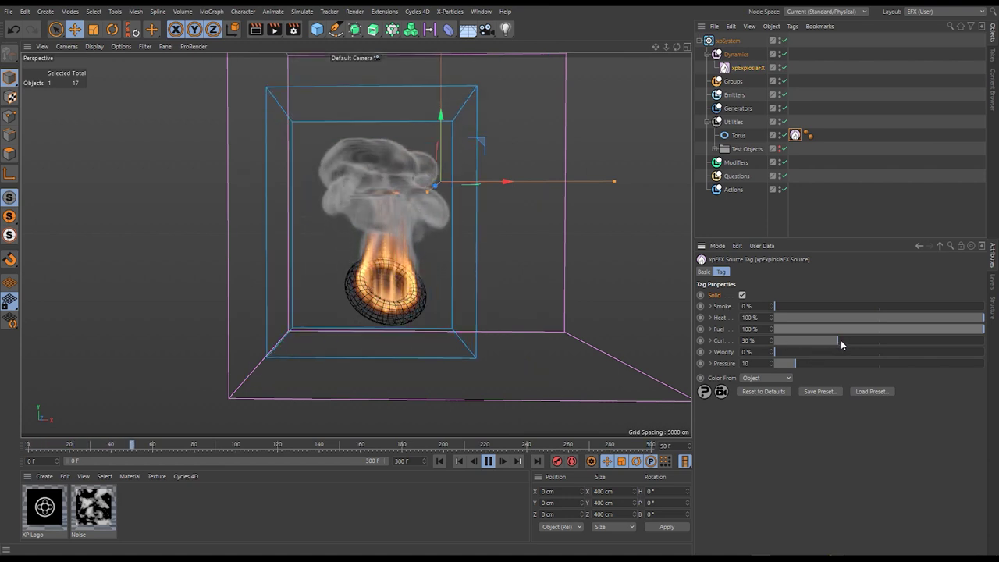
Try the source tag's Curl at 100% and 500% while the simulation plays, and rewind
drag(831, 340, 985, 340)
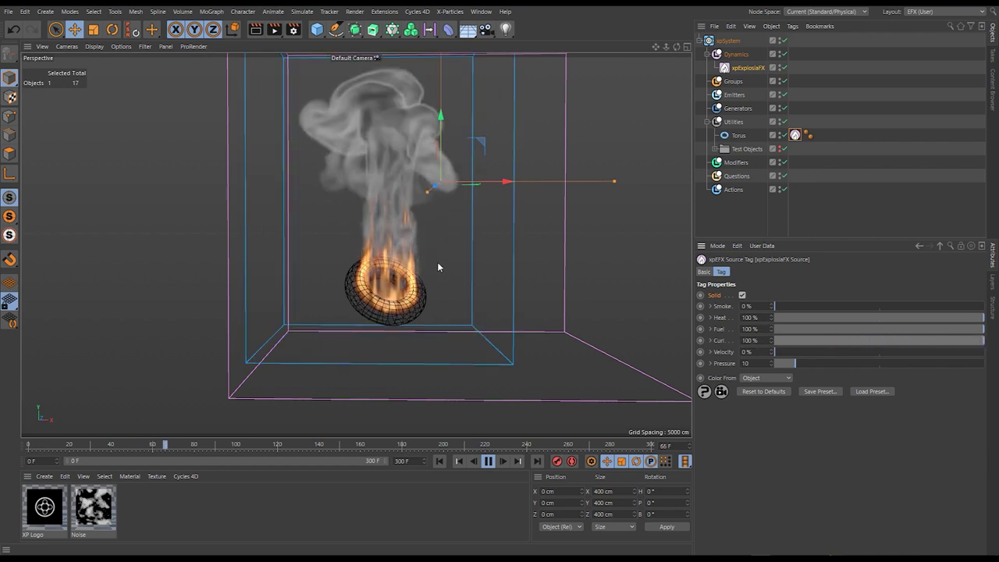
text(500)
key(Return)
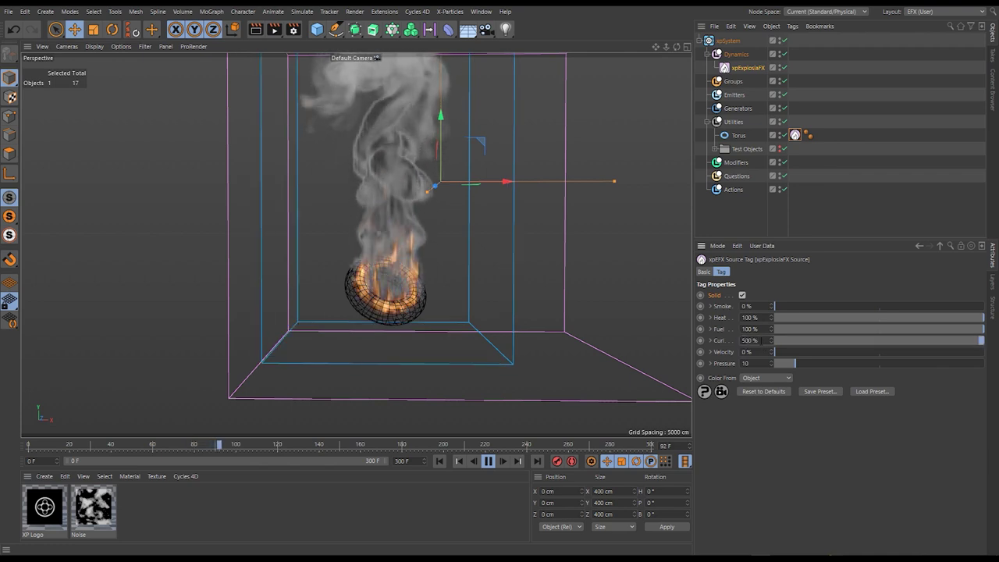
click(438, 463)
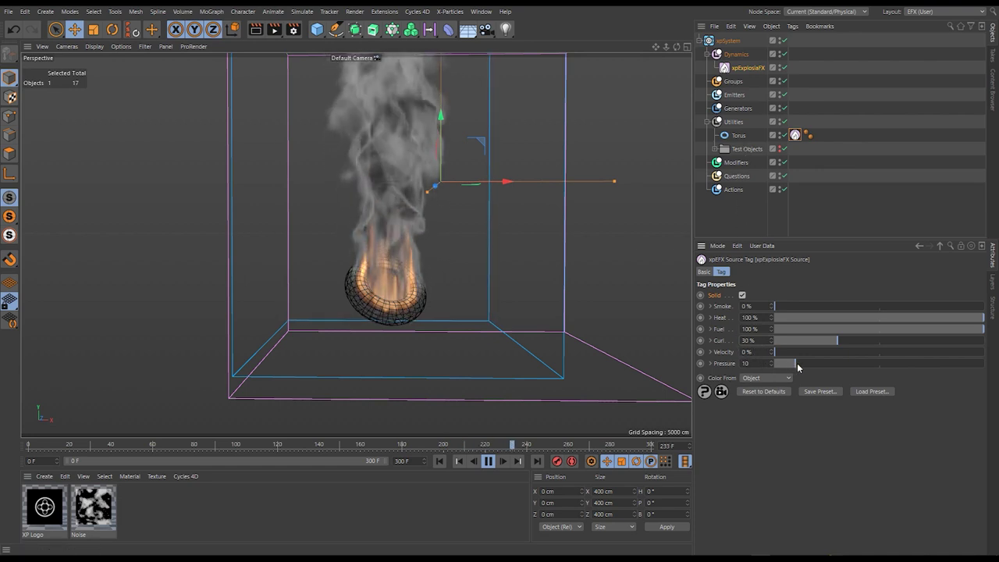
Try the source tag's Pressure at 500 while the simulation plays, and reduce it to 20
click(748, 363)
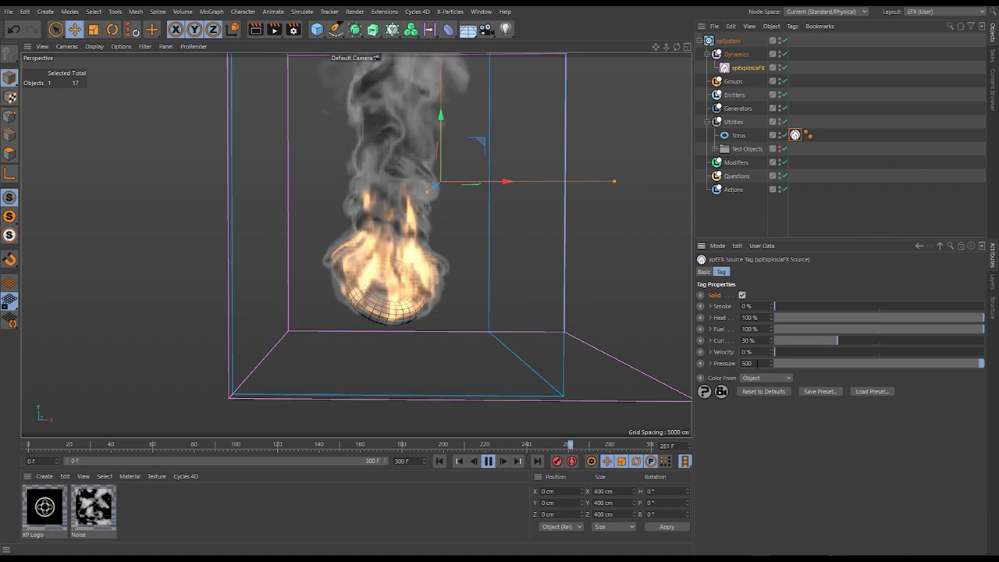
double_click(747, 364)
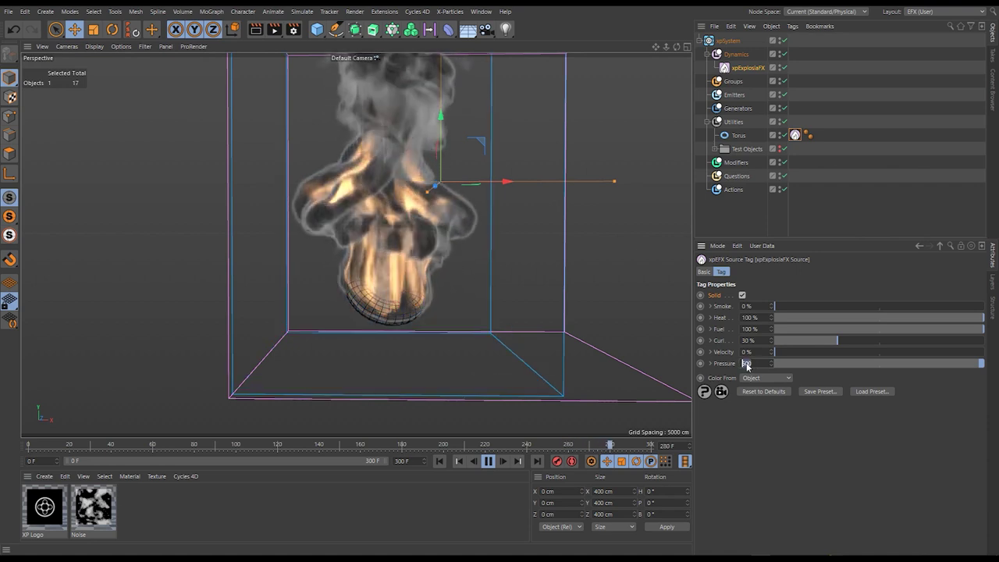
text(100)
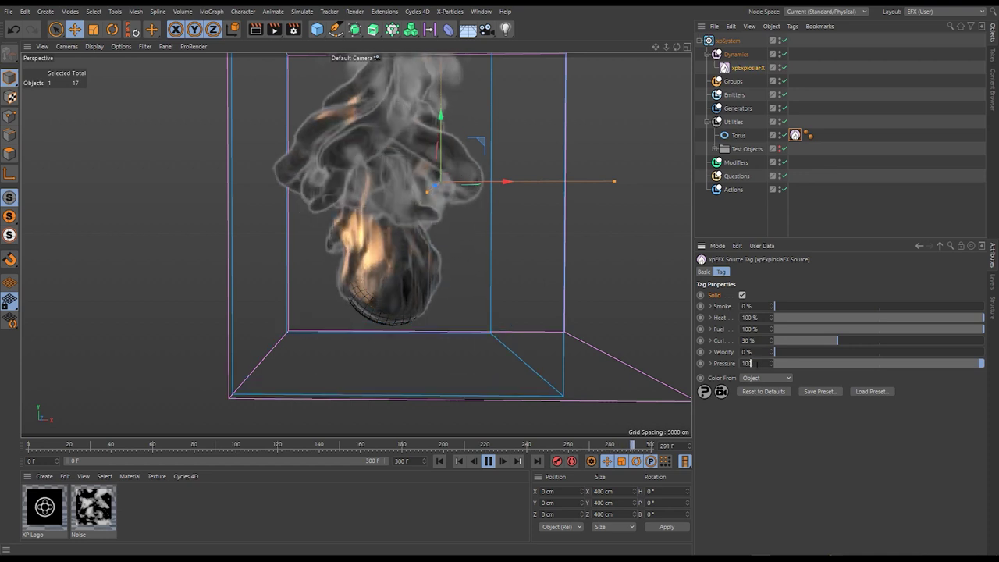
key(BackSpace)
key(BackSpace)
key(BackSpace)
text(20)
key(Return)
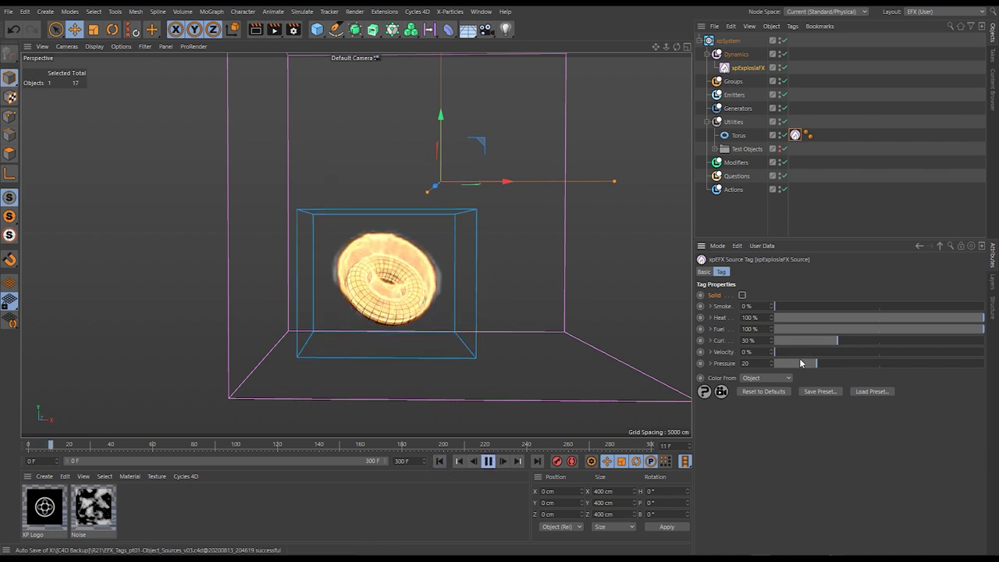
Raise the source tag's Pressure to about 95 with Solid off, and reset Pressure to its default
drag(926, 367, 974, 363)
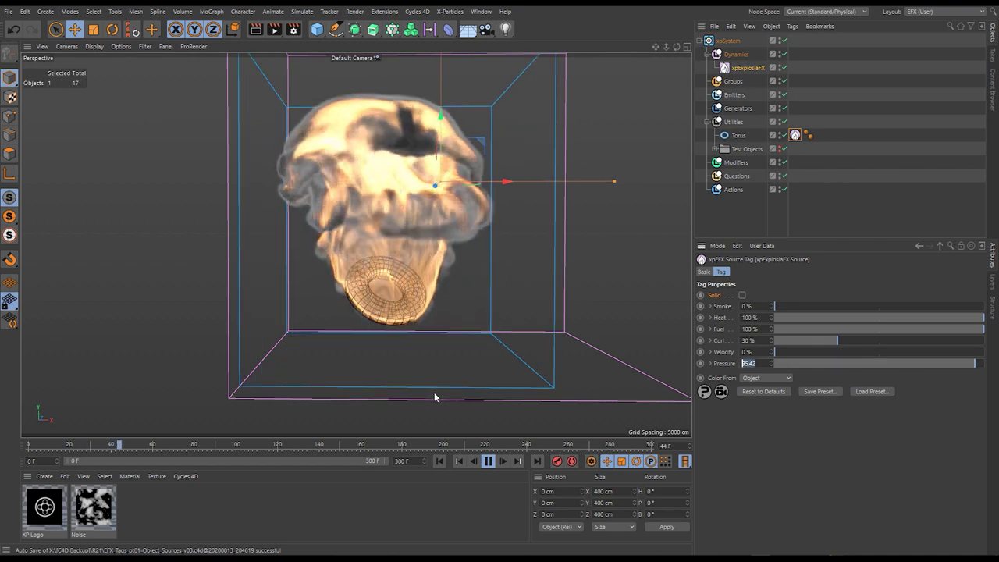
right_click(732, 367)
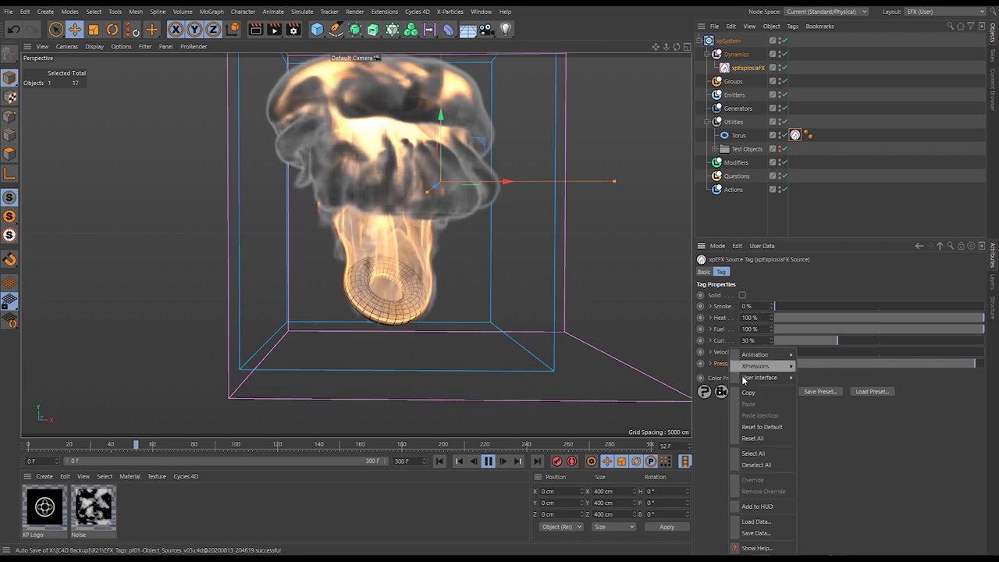
click(772, 429)
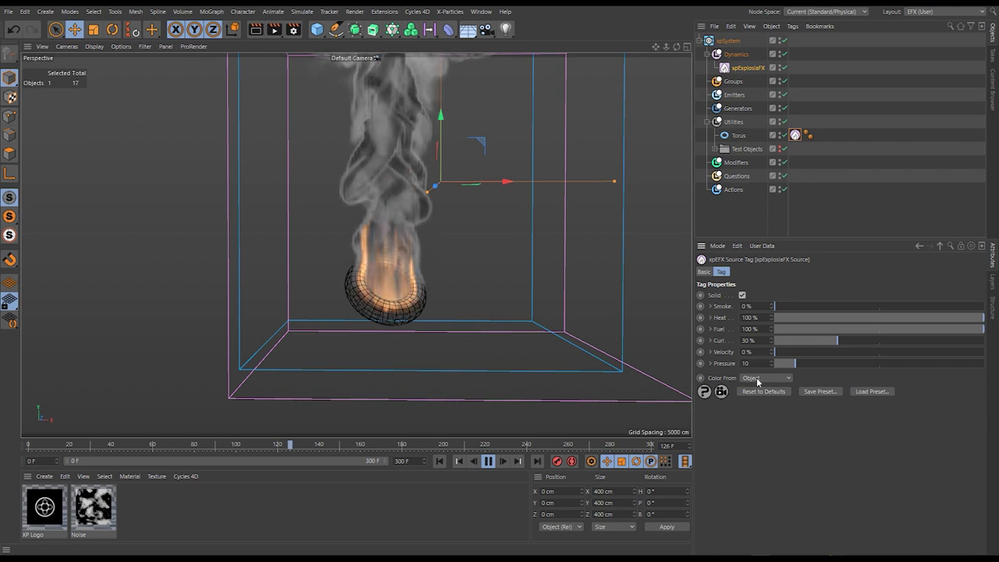
Stop the simulation, expand the Test Objects group and delete the xpExplosiaFX Source tag from the torus
click(489, 461)
scroll(404, 312, up, 3)
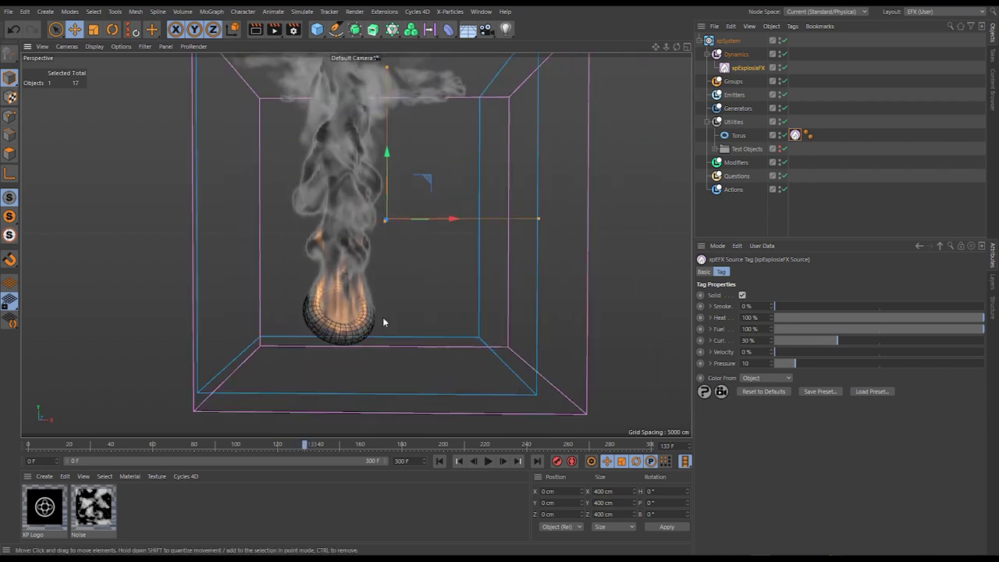
scroll(359, 344, down, 3)
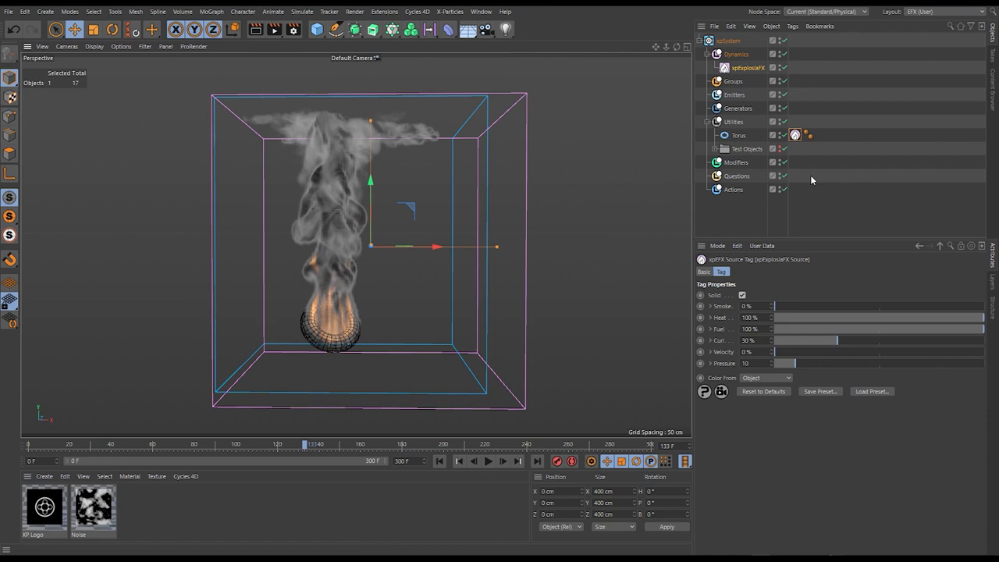
click(724, 149)
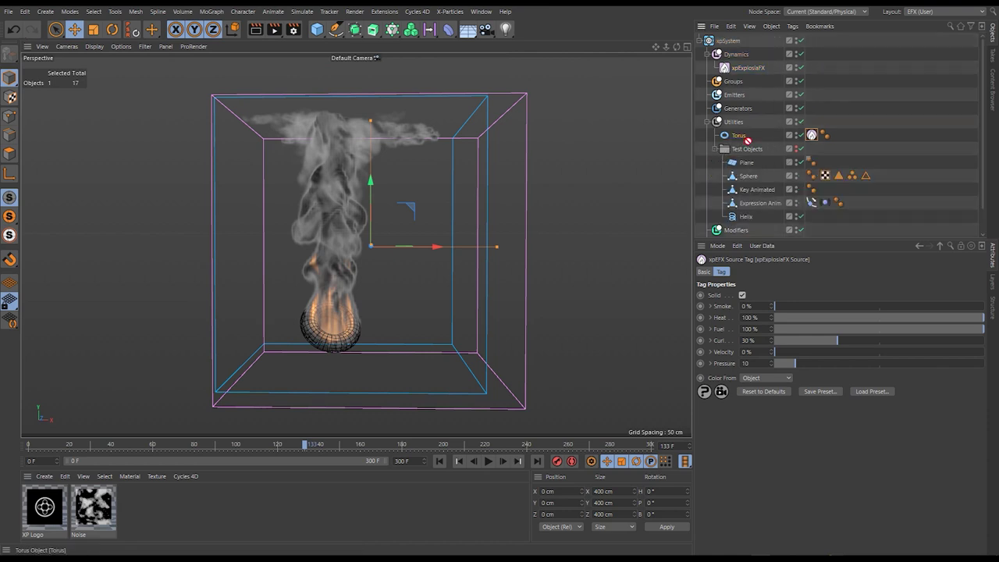
key(Delete)
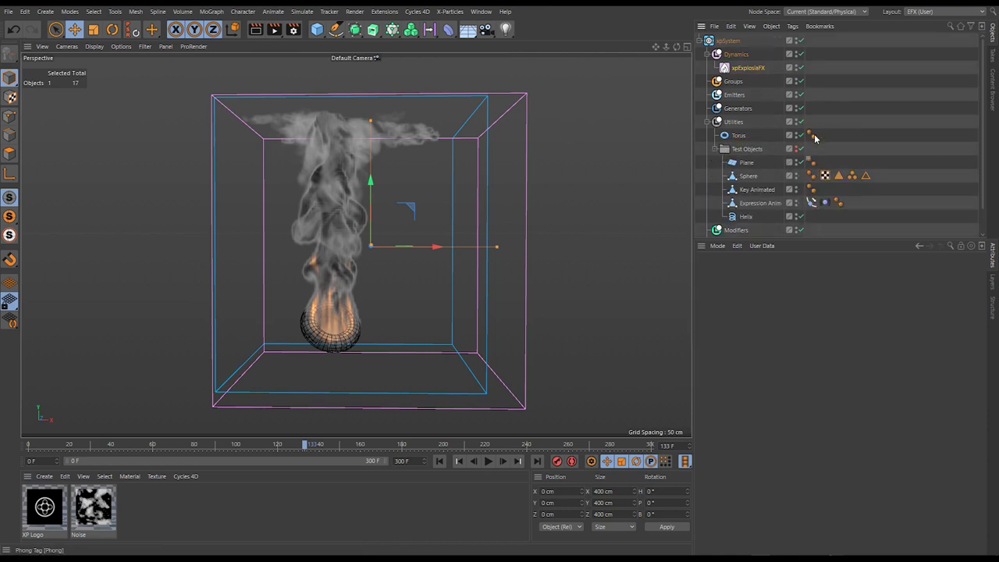
Move the Plane out of the Test Objects group to replace the torus under Utilities, and rewind the simulation
drag(743, 160, 751, 136)
click(715, 149)
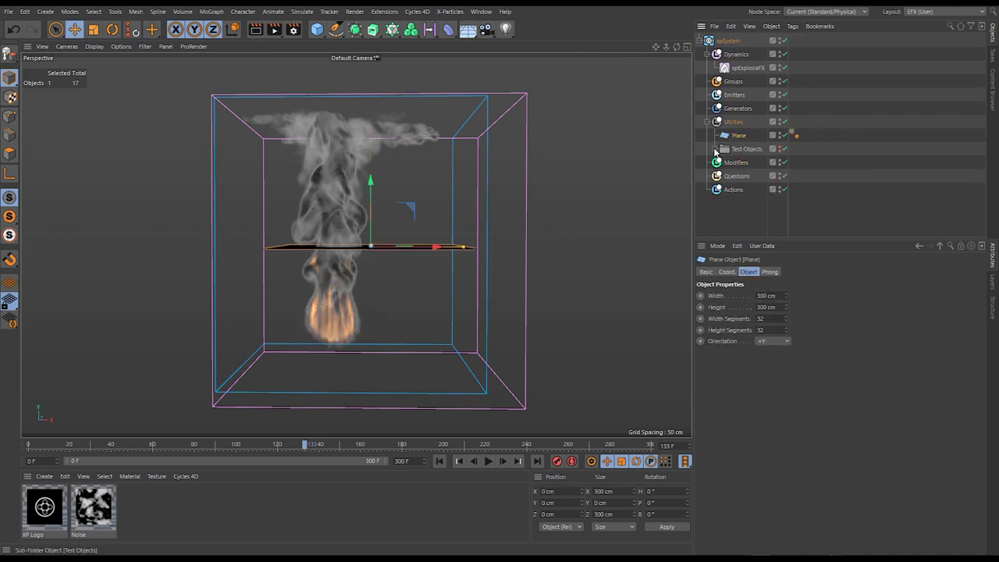
click(439, 462)
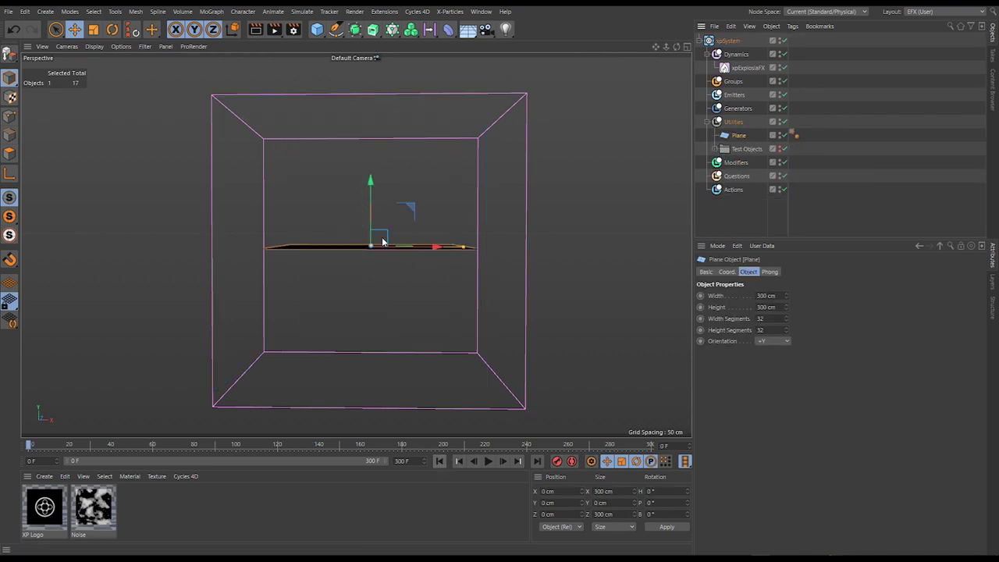
alt+drag(328, 235, 346, 279)
scroll(345, 279, up, 3)
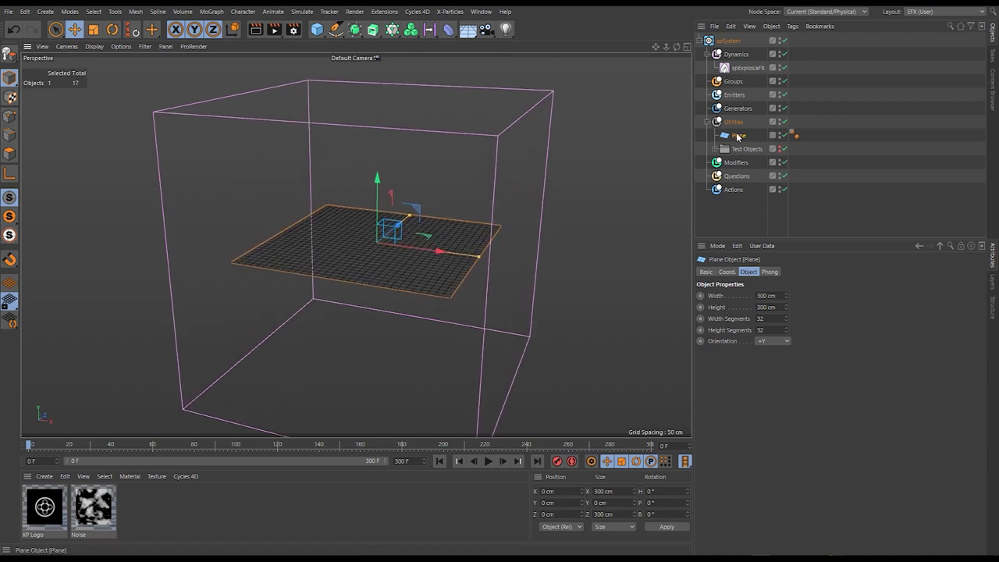
Add an xpExplosiaFX Source tag to the Plane
right_click(741, 140)
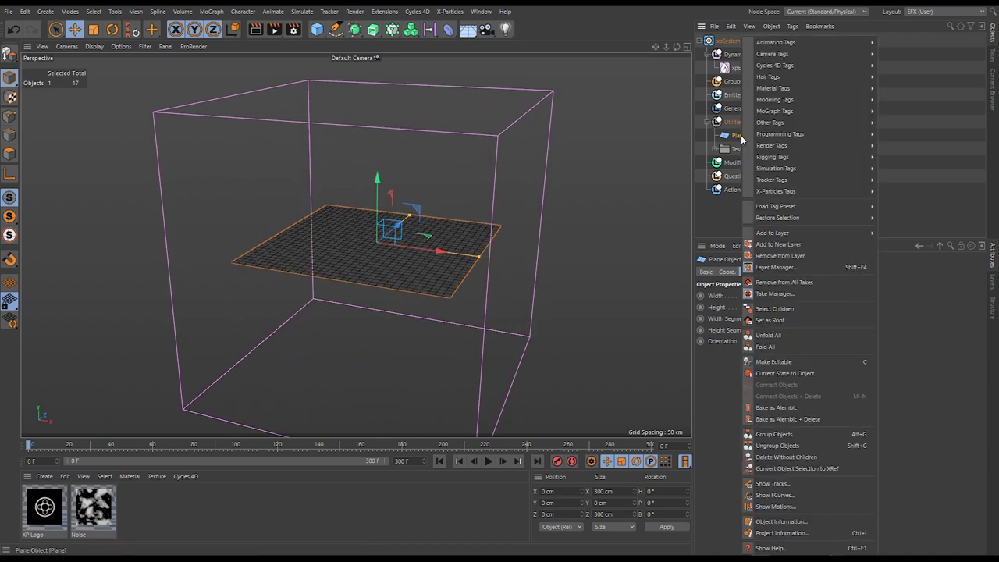
mouse_move(812, 192)
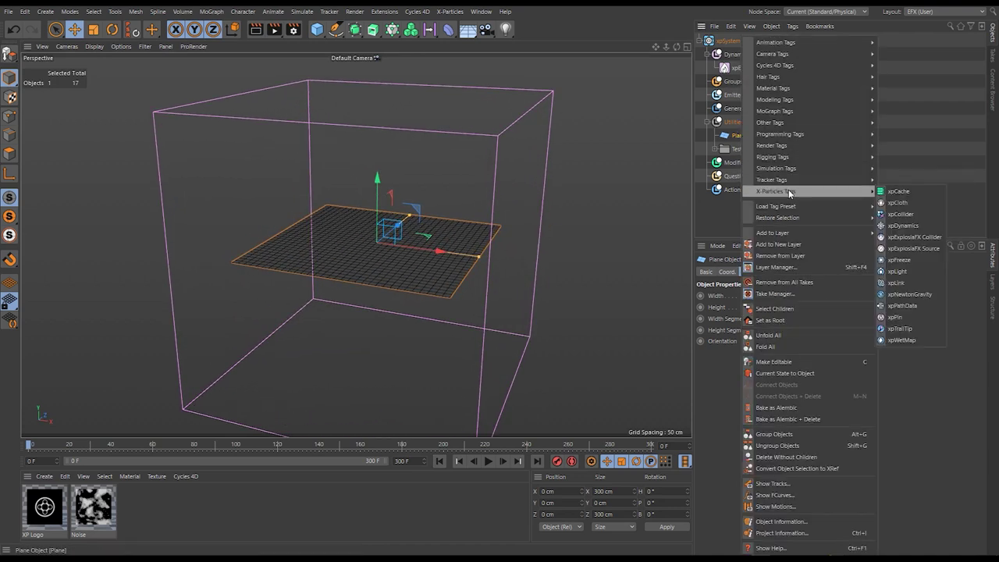
click(912, 248)
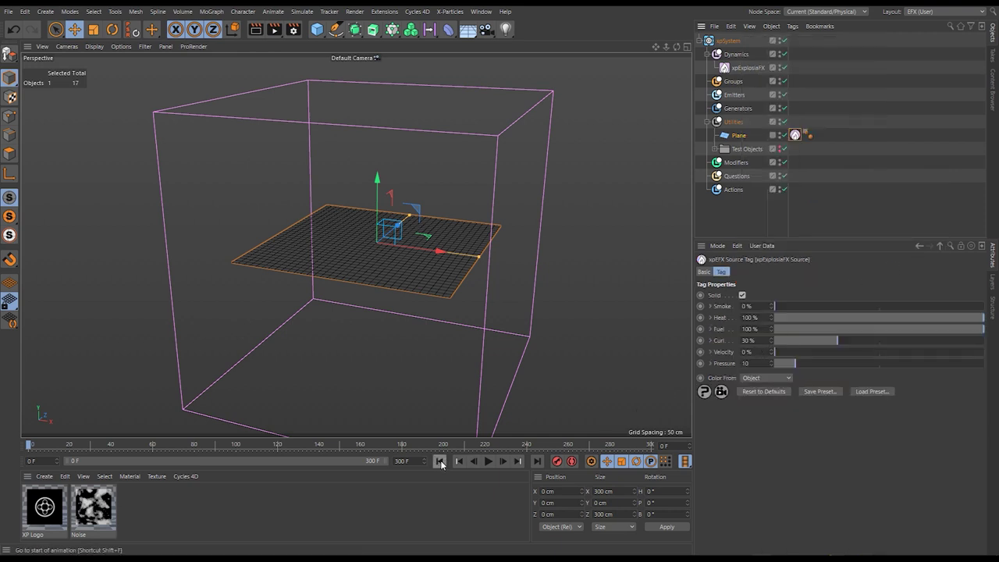
Play and rewind the simulation with Solid on, and replay it with the plane source's Solid option disabled
click(489, 461)
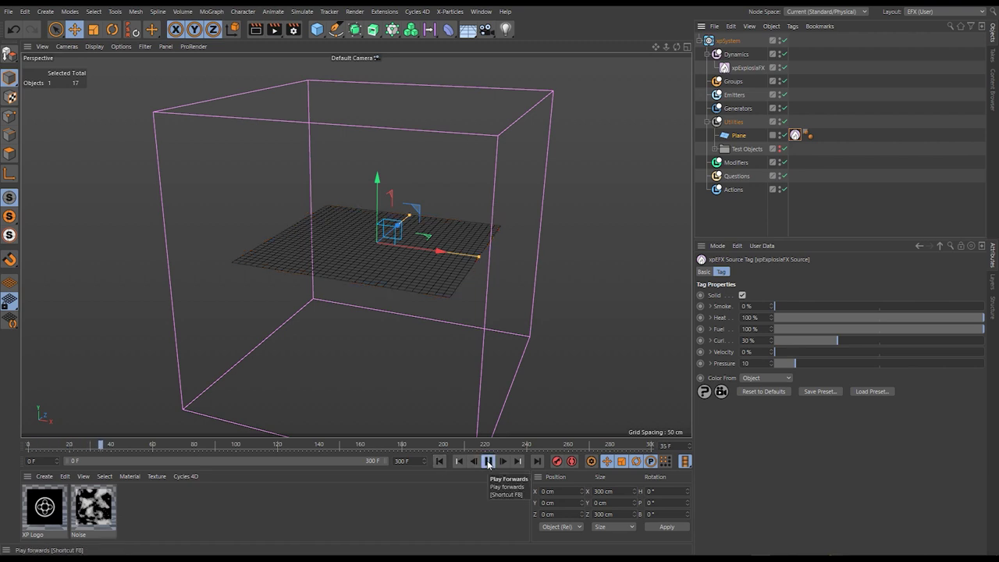
click(489, 463)
click(439, 462)
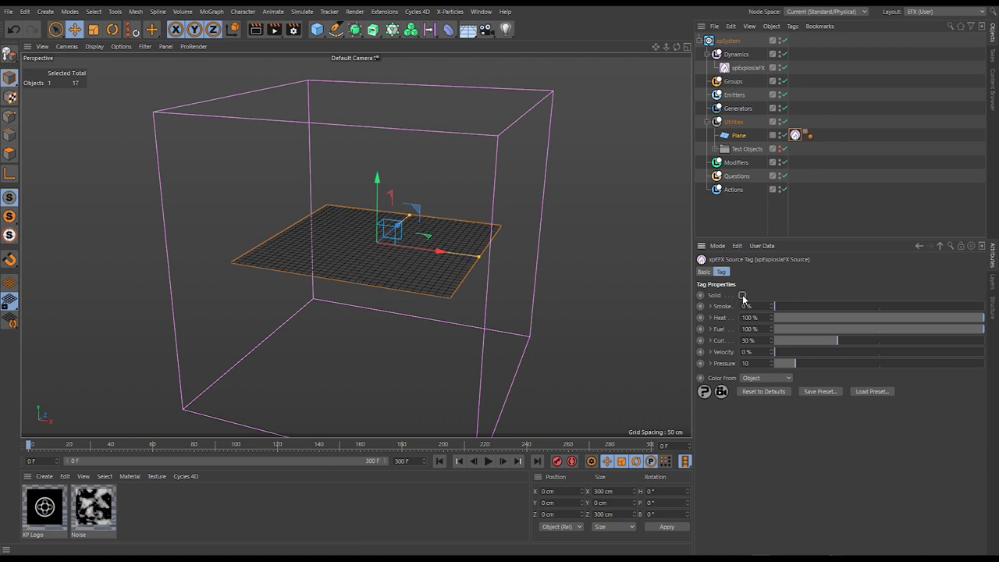
click(488, 462)
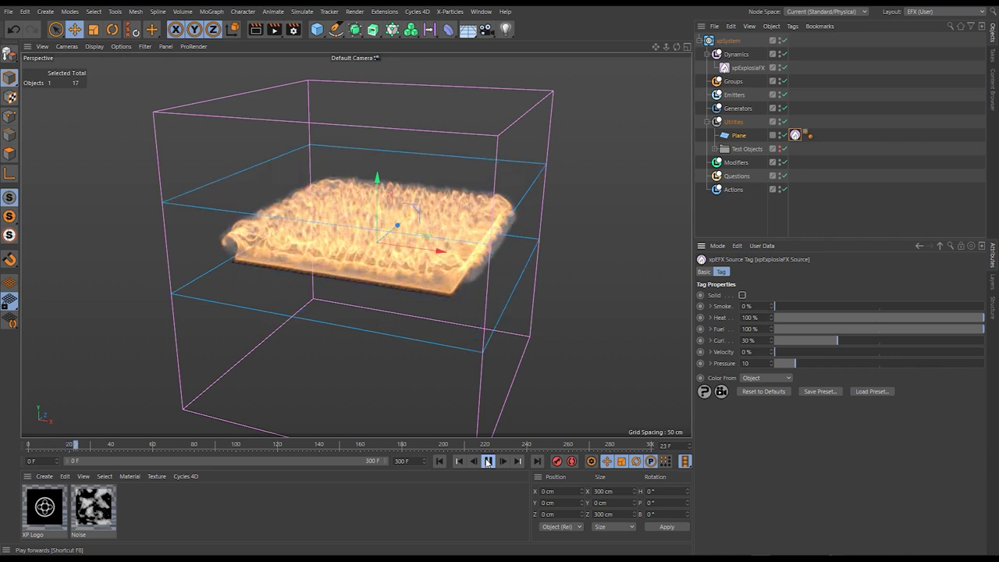
Scale the plane down to about 151.5 cm square, replay the simulation from the start, and rewind it
key(t)
drag(562, 238, 453, 318)
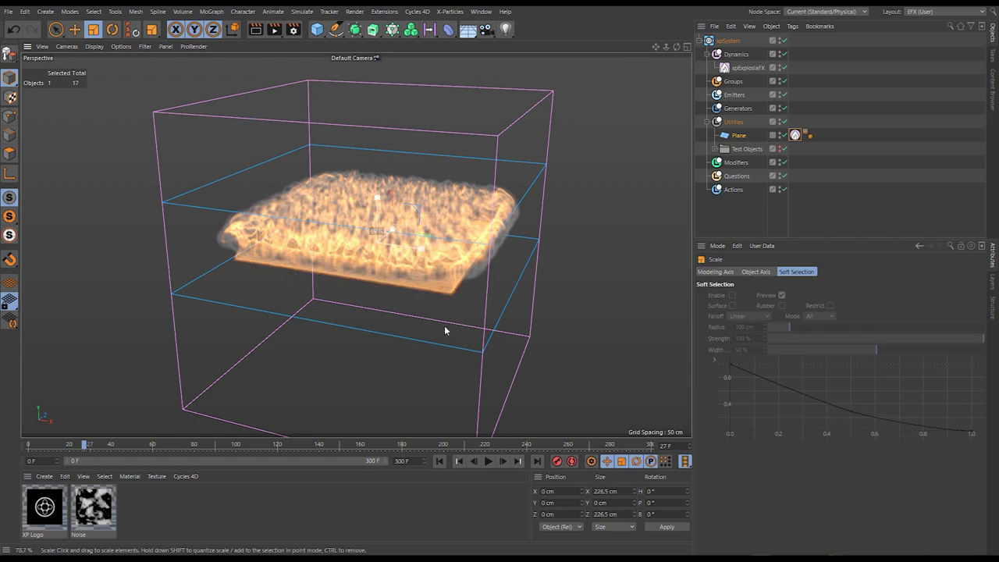
click(439, 462)
click(489, 461)
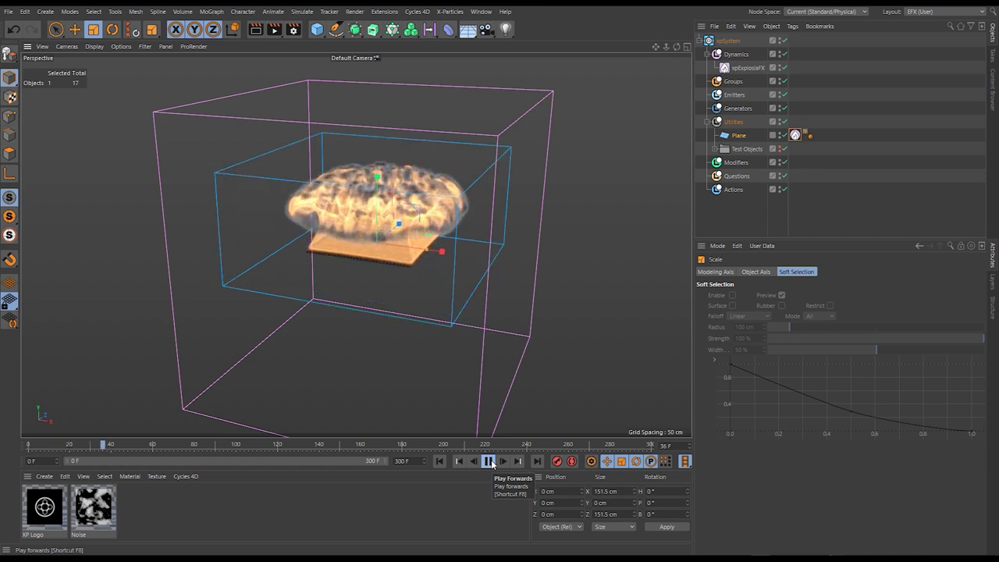
click(489, 461)
alt+drag(398, 297, 415, 368)
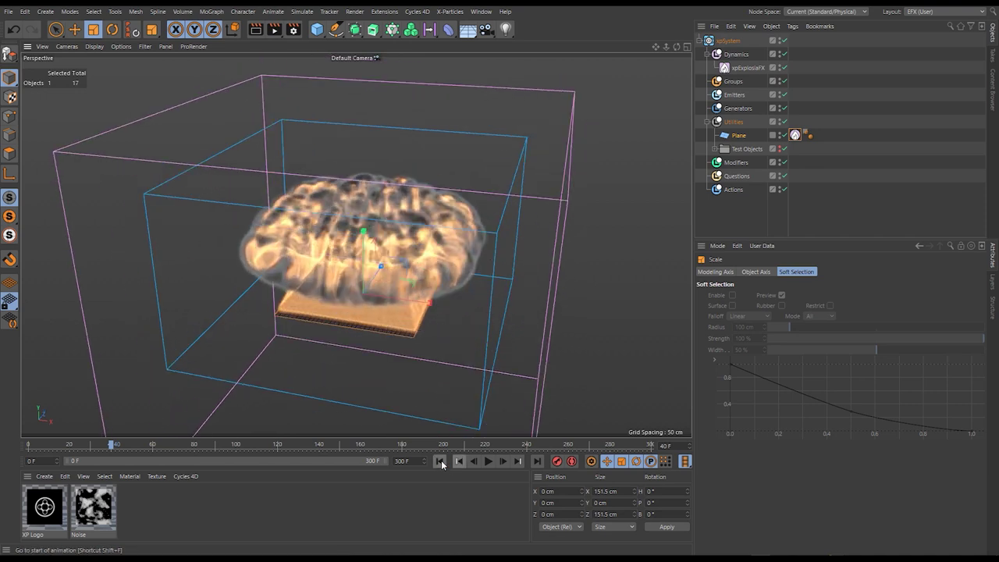
key(shift+f)
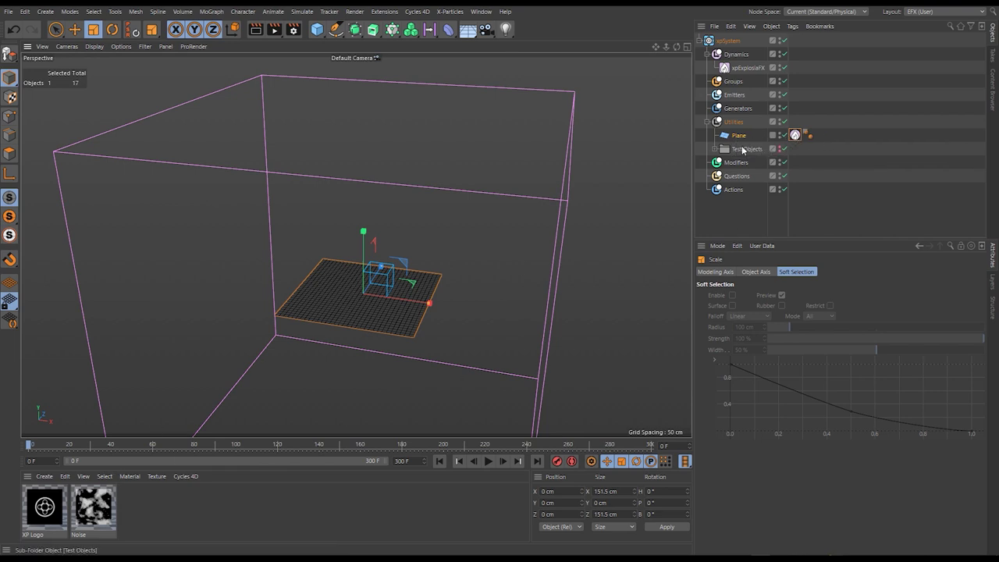
Apply the Noise material to the plane and assign its material tag as the source tag's custom Heat and Fuel tag
click(798, 135)
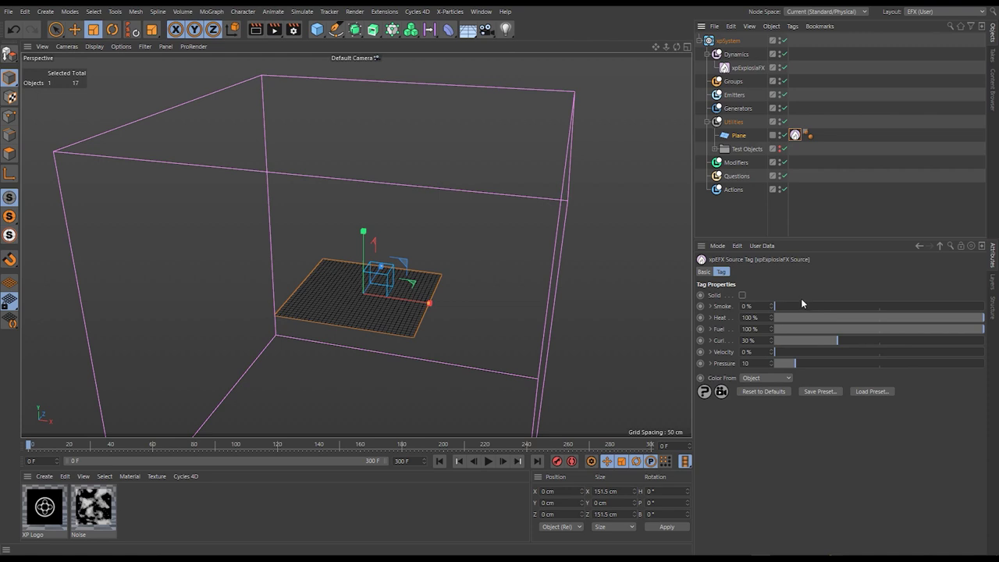
click(711, 329)
click(710, 317)
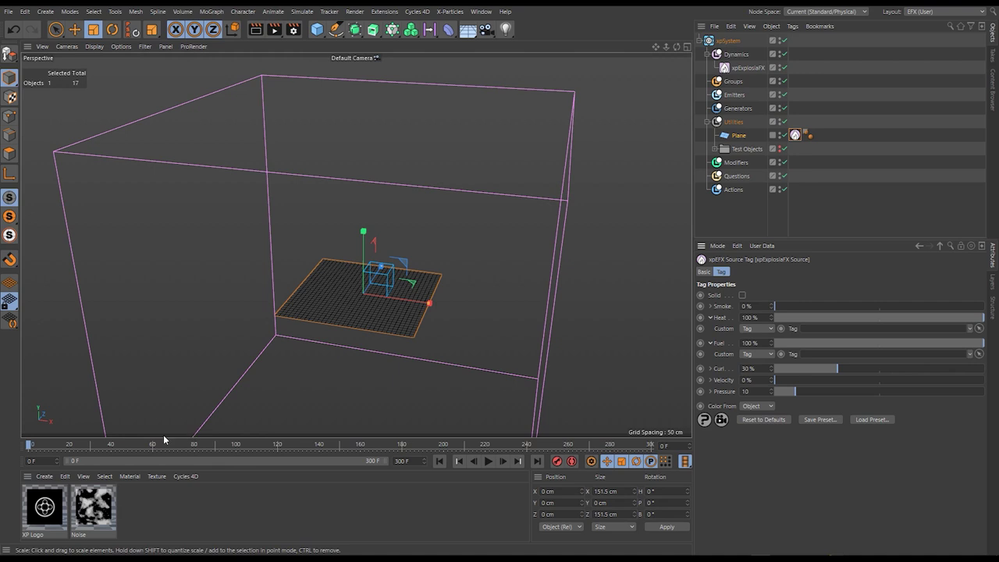
drag(308, 373, 371, 299)
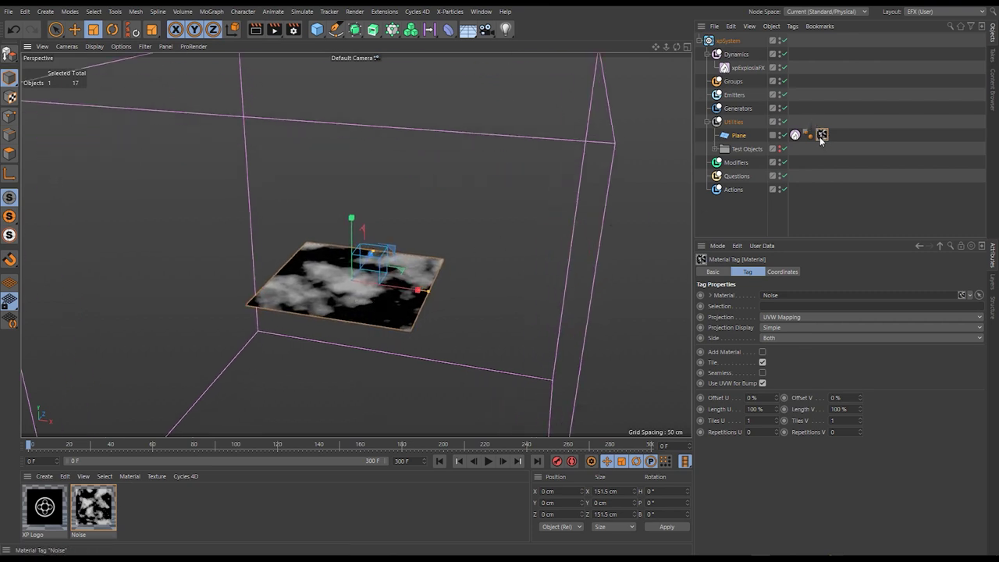
click(796, 136)
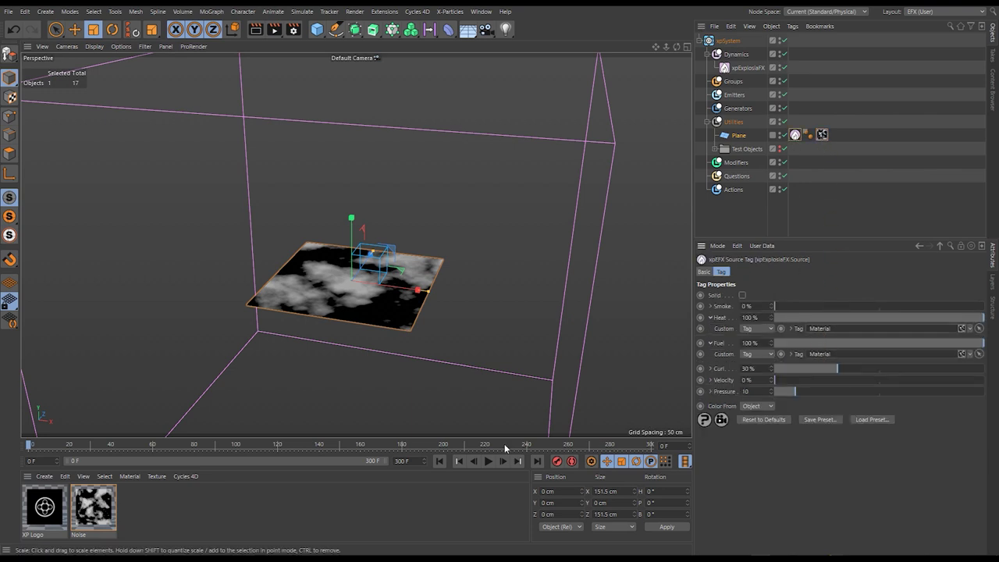
Play the simulation with the Noise material driving Heat and Fuel, and rewind it
click(490, 462)
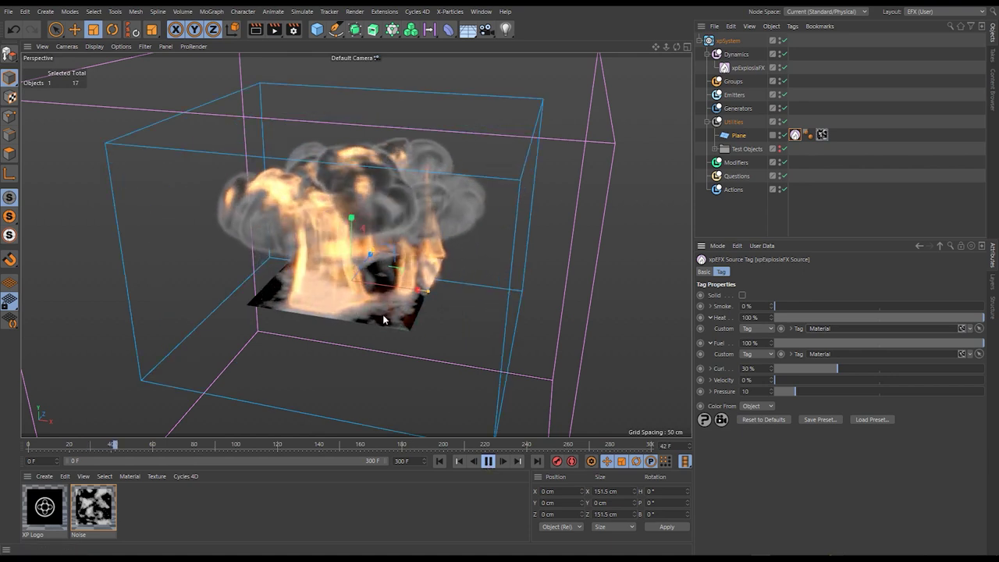
click(489, 461)
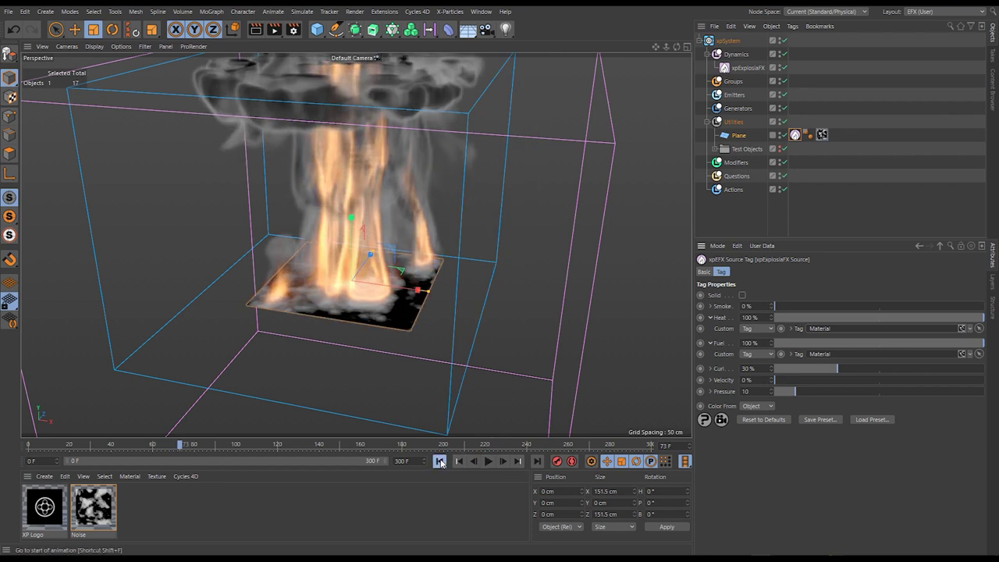
click(440, 461)
Try the plane with Width Segments and Height Segments at 1, and play the simulation
click(735, 136)
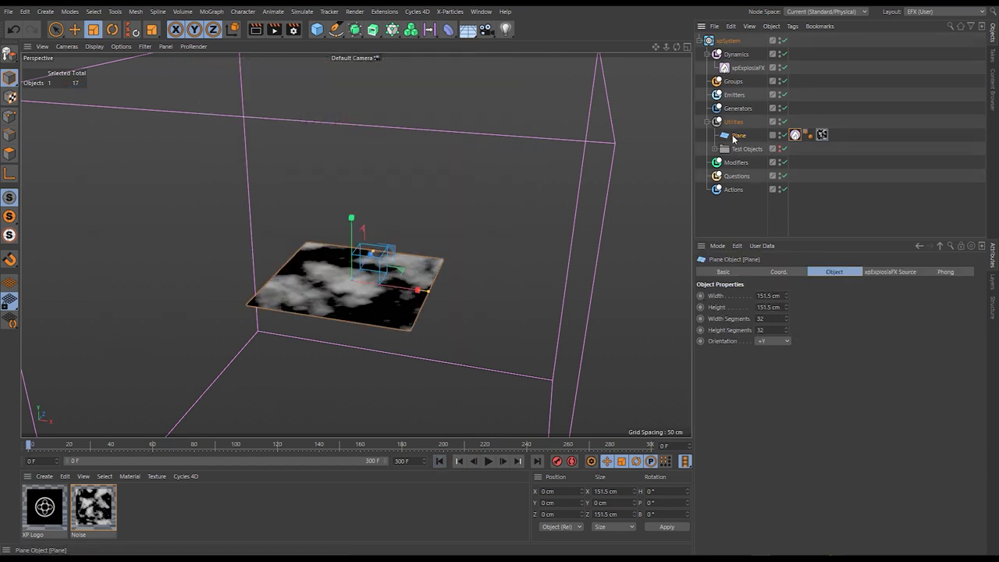
text(1)
click(766, 329)
text(1)
key(Return)
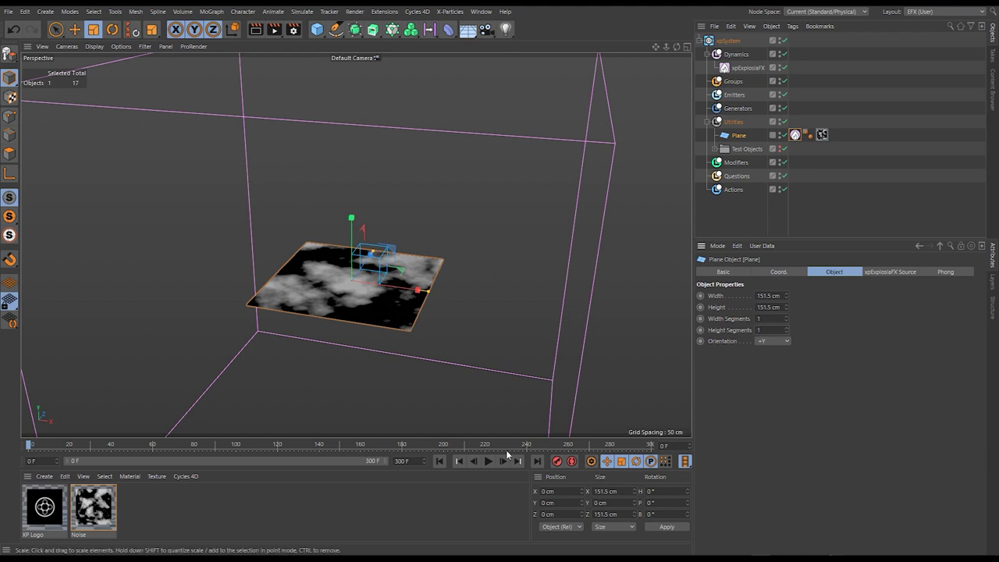
click(489, 461)
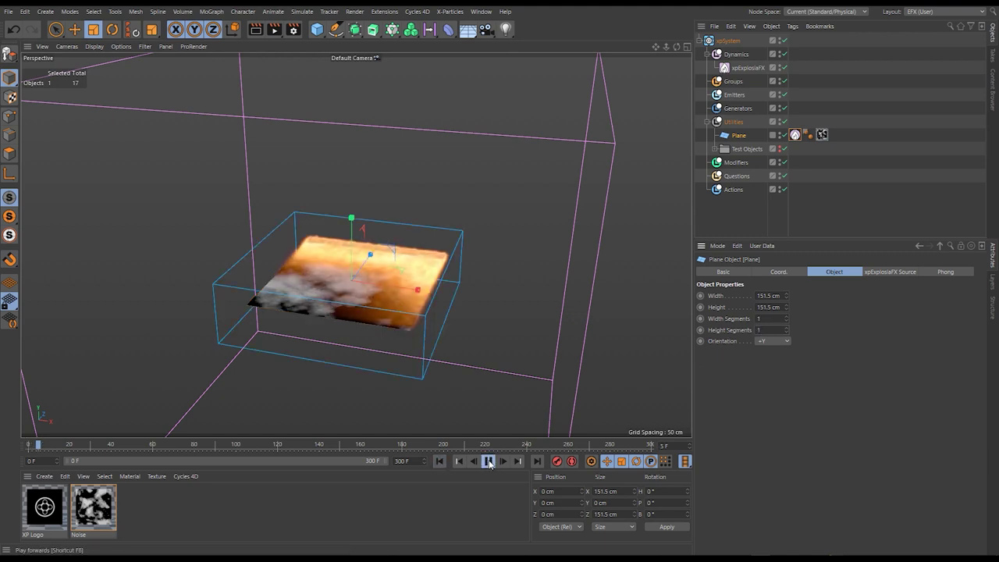
click(489, 461)
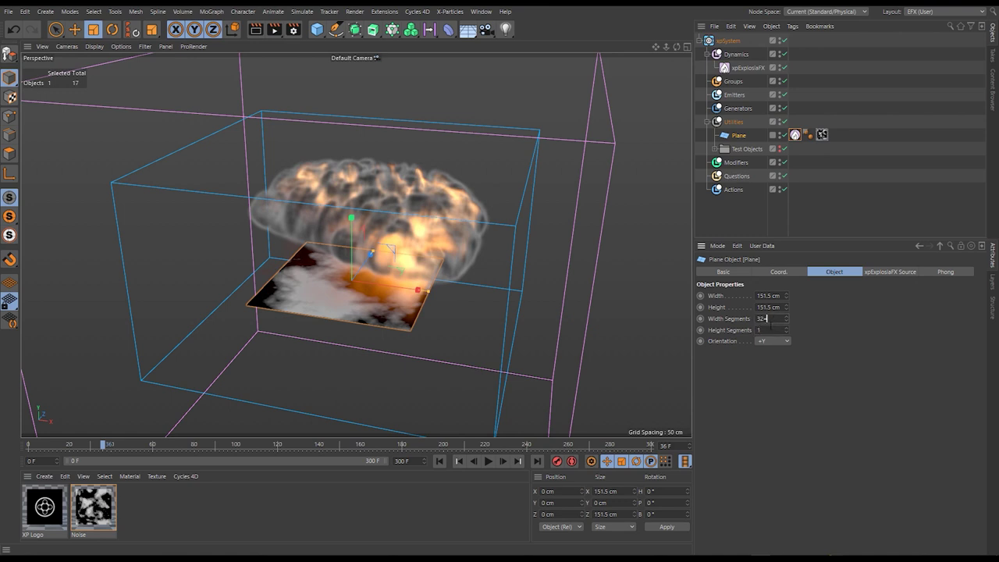
Set the plane's Width Segments and Height Segments to 32, and replay the simulation from the start
click(457, 461)
click(489, 461)
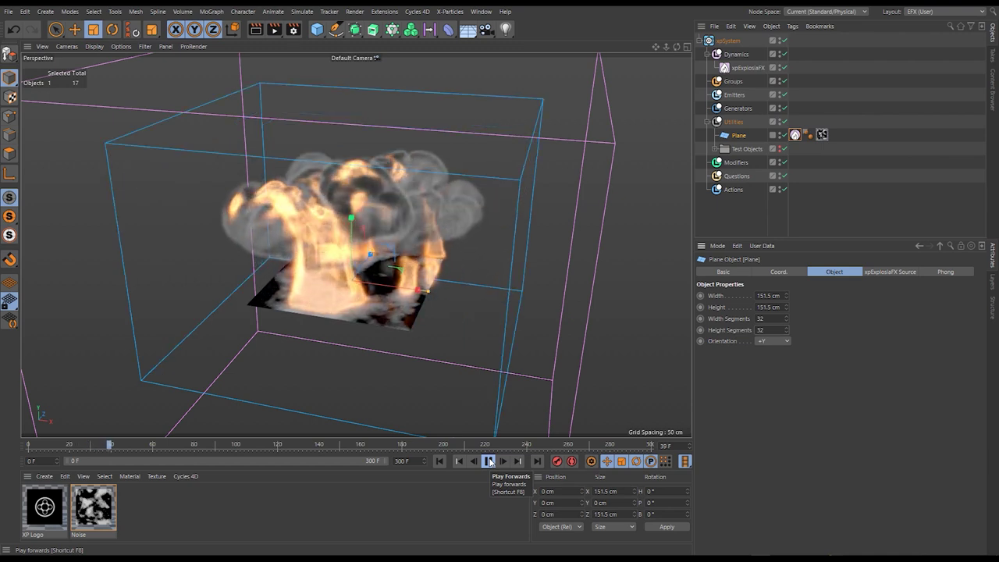
click(490, 461)
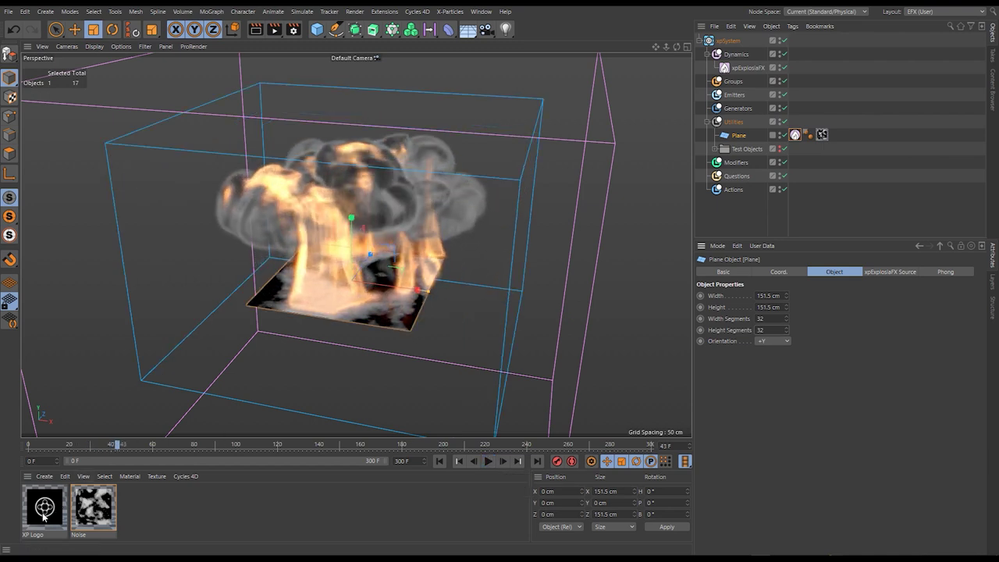
Try the XP Logo material on the plane in place of Noise, replaying the simulation and rewinding it
drag(821, 132, 823, 135)
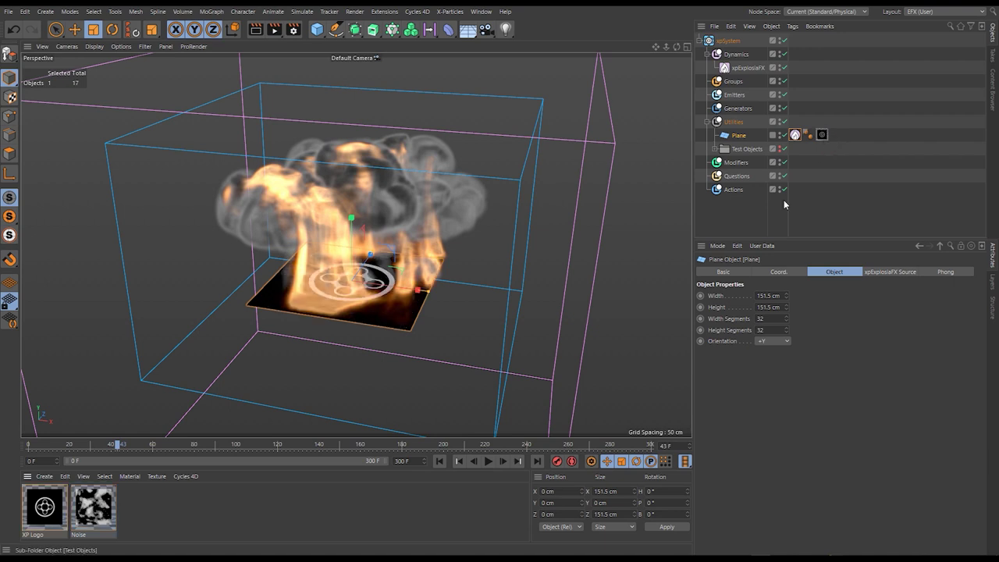
click(439, 461)
click(489, 461)
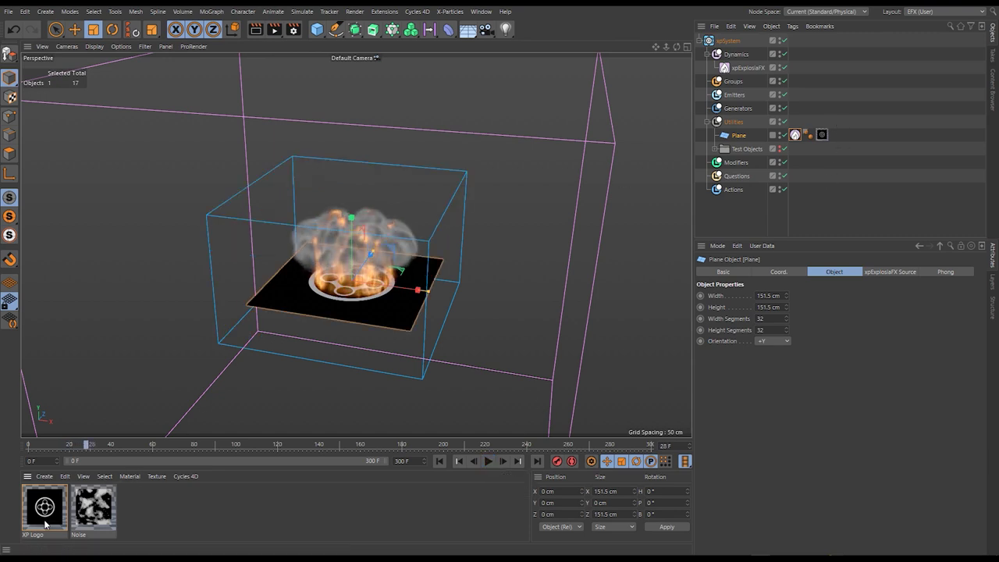
mouse_move(362, 287)
alt+mouse_down()
mouse_move(352, 349)
mouse_move(371, 174)
mouse_move(364, 313)
alt+mouse_up()
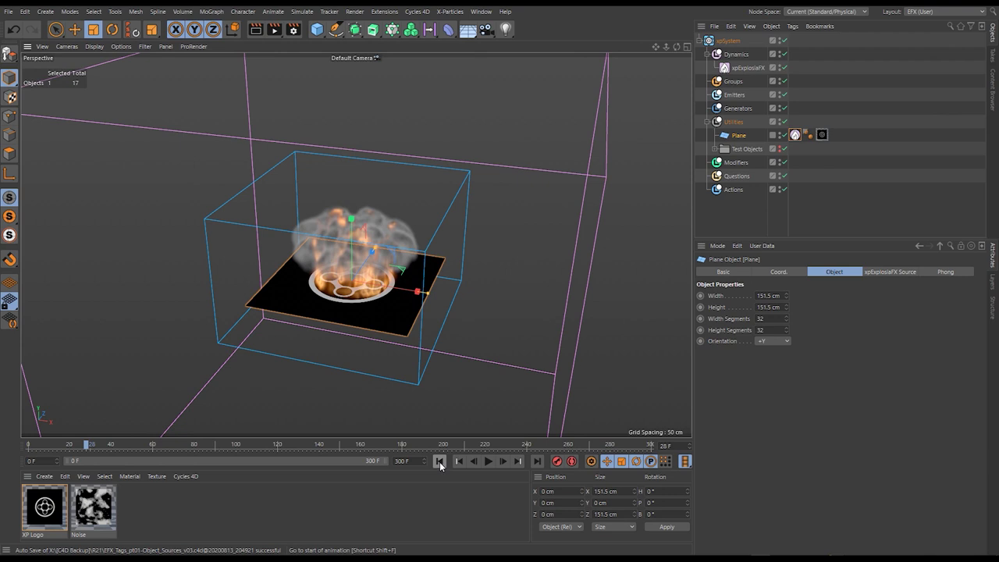
Delete the plane's material tag and set the source tag's custom Heat and Fuel type to Texture
click(821, 136)
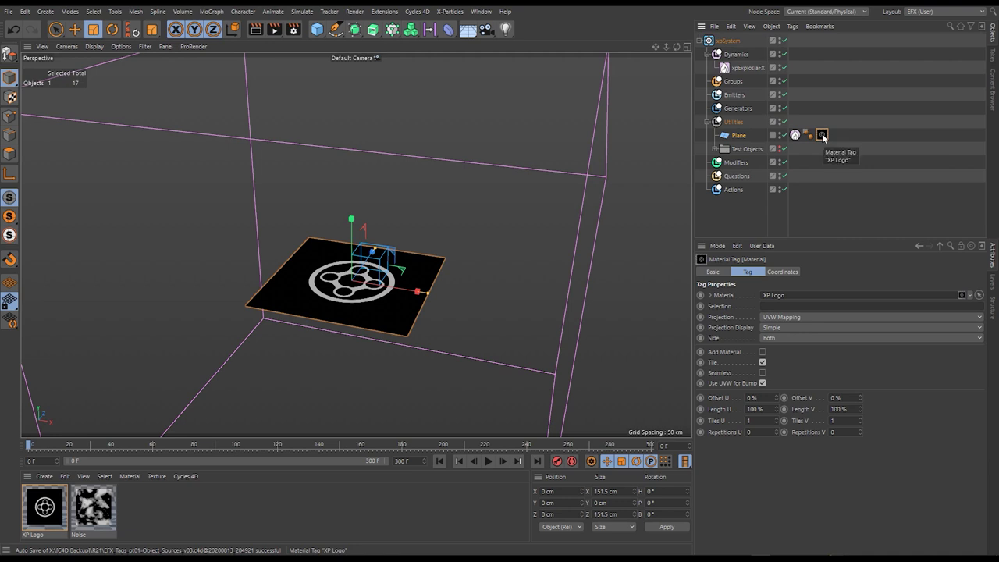
key(Delete)
click(796, 135)
click(755, 329)
click(756, 356)
click(755, 355)
click(759, 379)
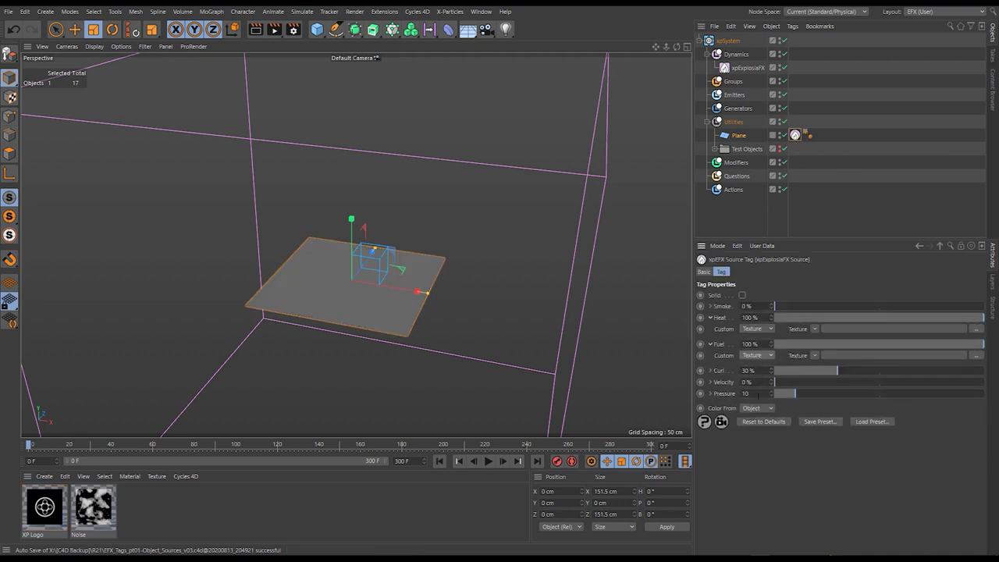
Load a Checkerboard shader as the Heat texture and set its U and V frequency to 2
click(814, 330)
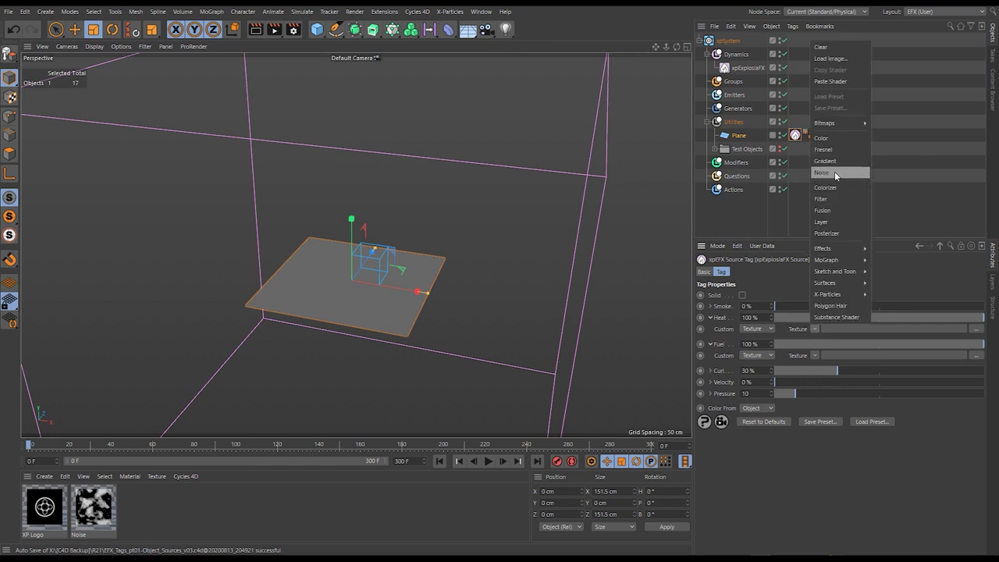
mouse_move(836, 284)
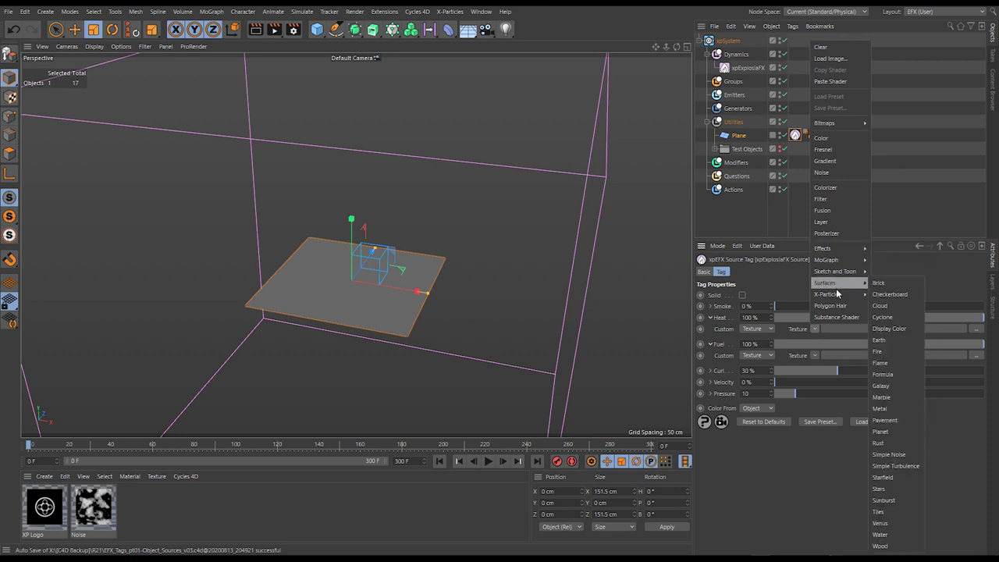
click(888, 294)
click(823, 345)
text(2)
key(Tab)
text(2)
key(Return)
click(945, 246)
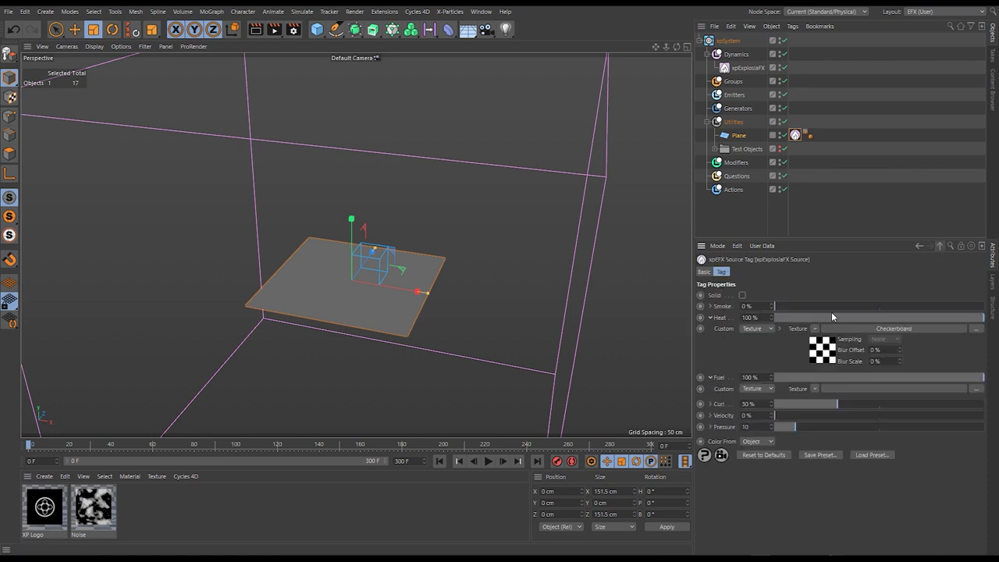
Copy the Heat Checkerboard shader to the Fuel texture and play the simulation
drag(823, 370, 826, 390)
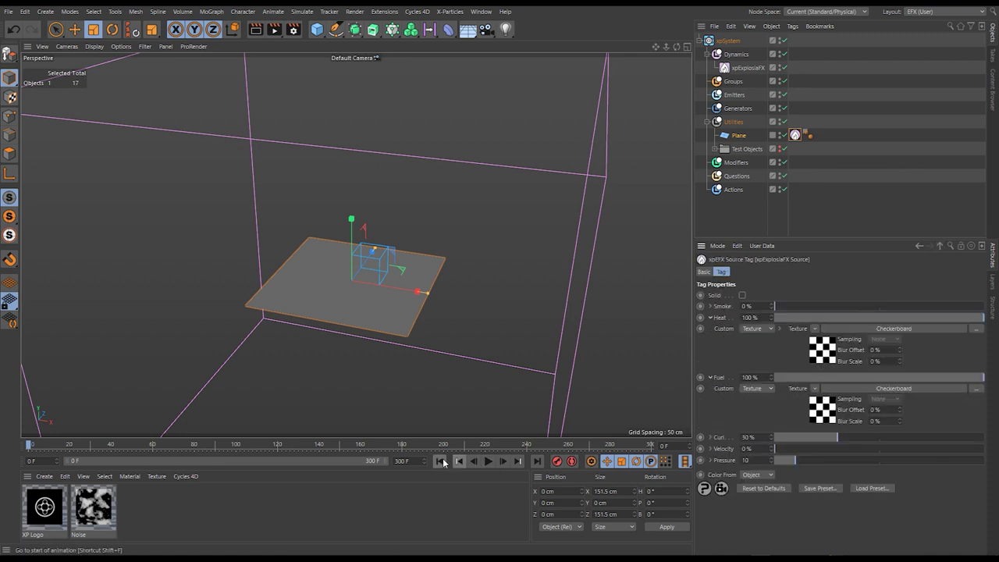
click(488, 462)
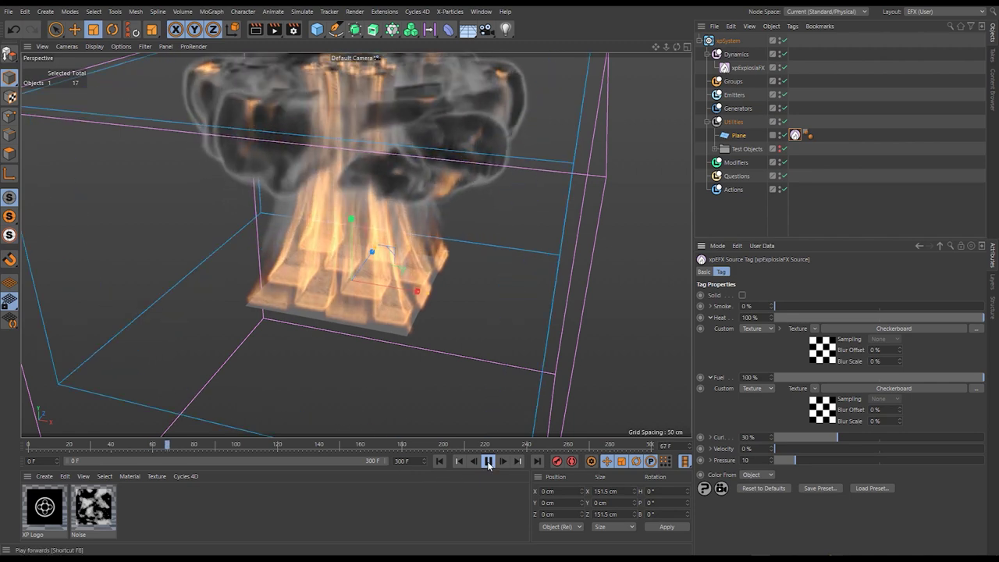
Stop and rewind the simulation and clear the Checkerboard shaders from the source tag's Heat and Fuel textures
click(489, 462)
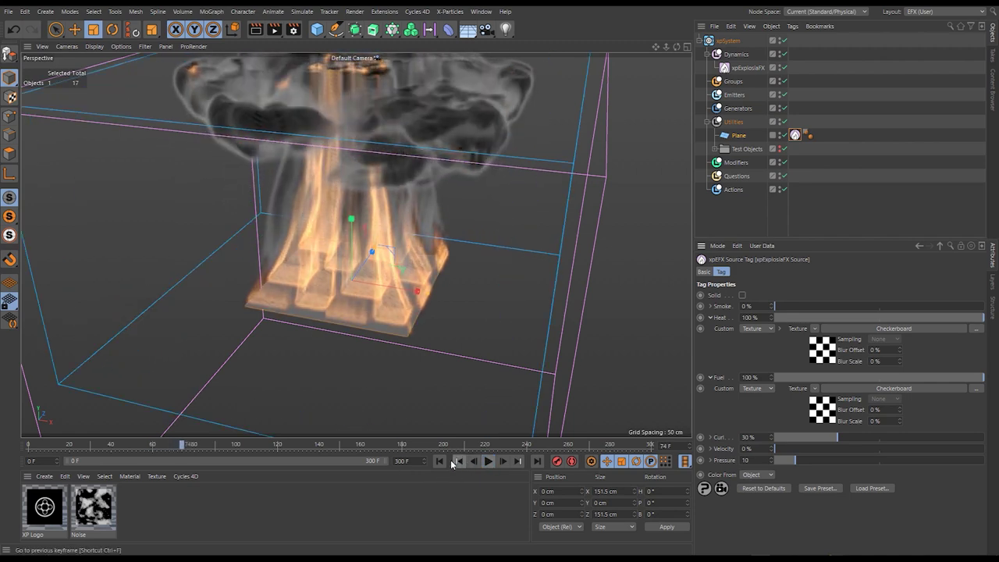
click(440, 462)
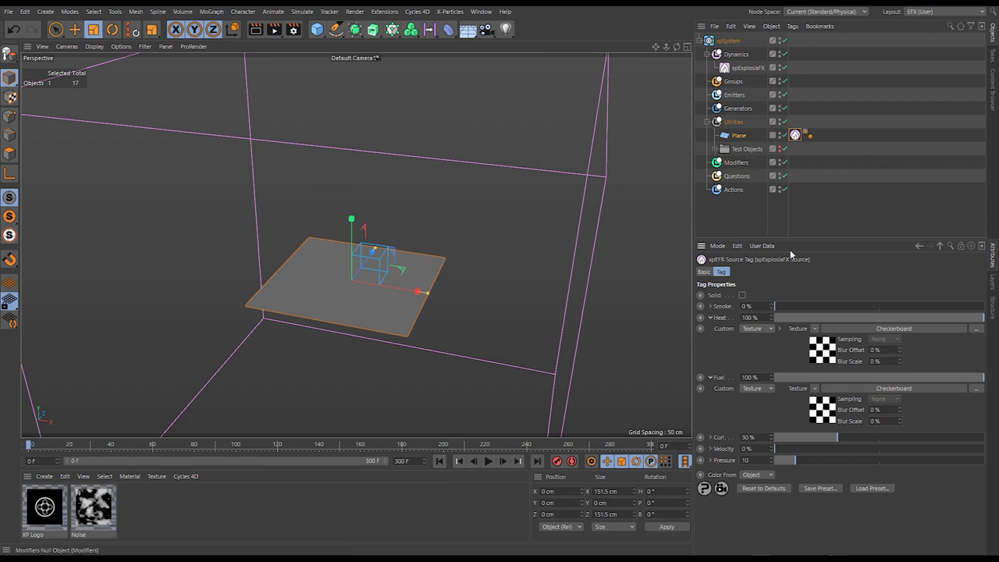
click(813, 329)
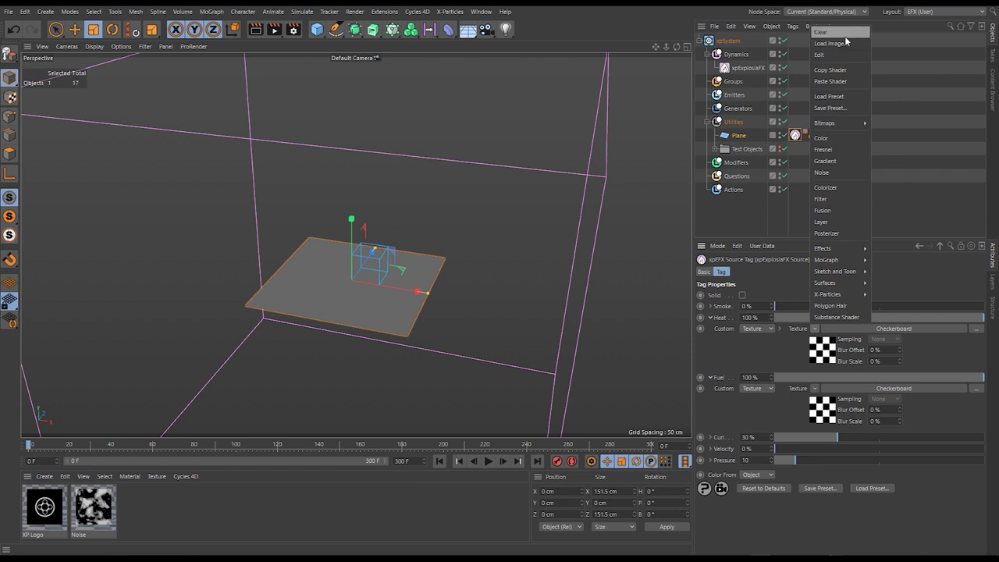
click(843, 34)
click(816, 355)
click(841, 58)
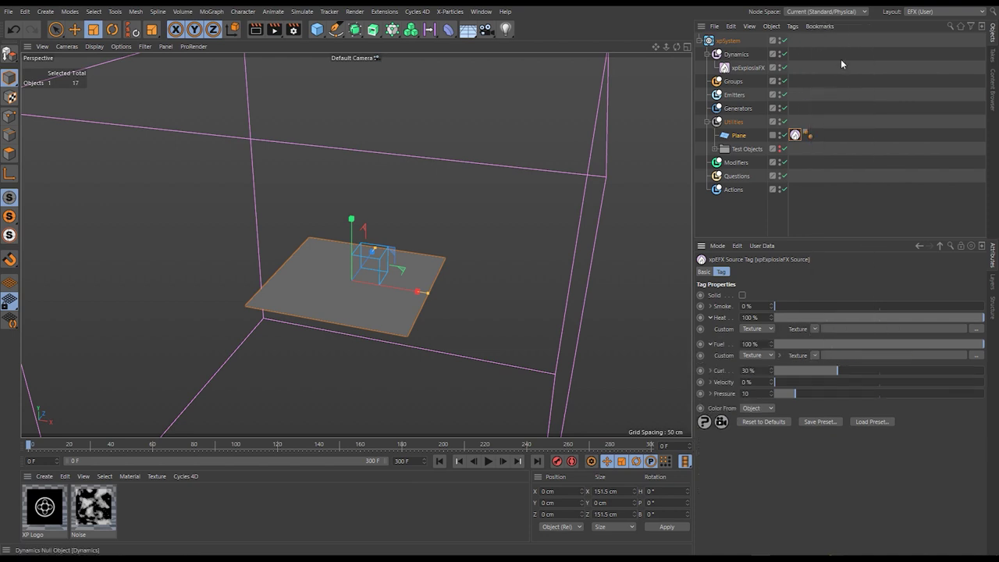
click(710, 318)
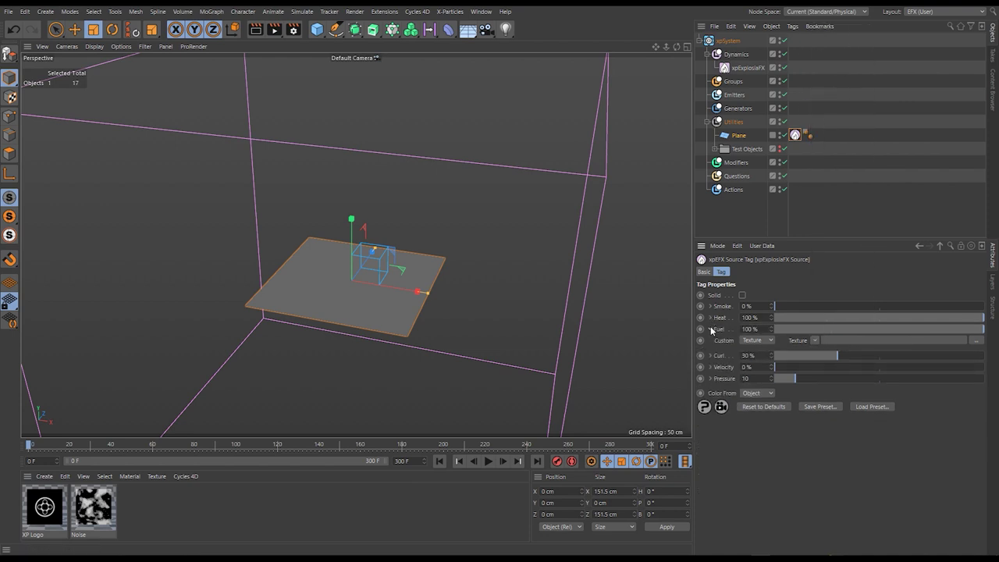
click(710, 329)
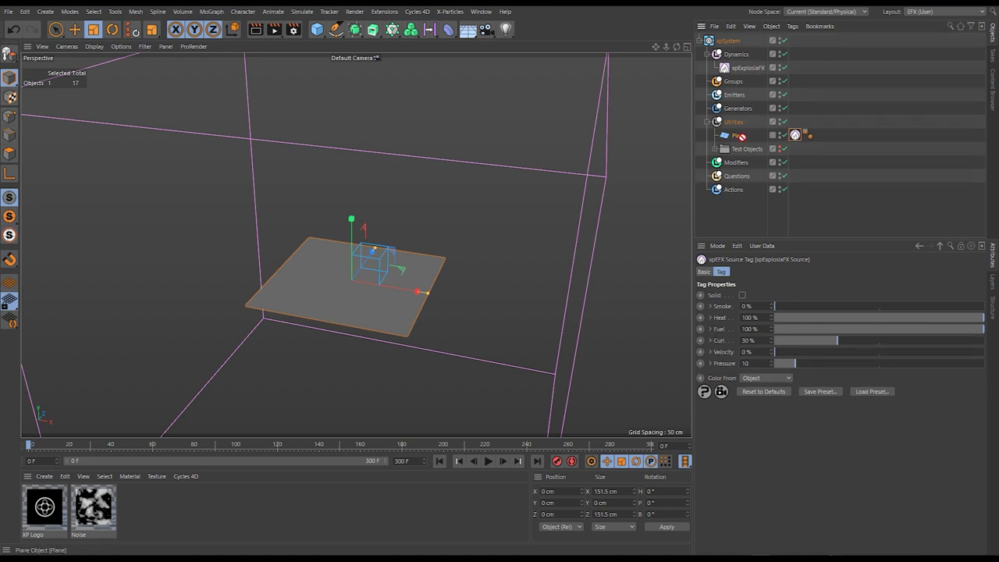
Move the plane back into the Test Objects group and delete its xpExplosiaFX Source tag
drag(747, 153, 747, 151)
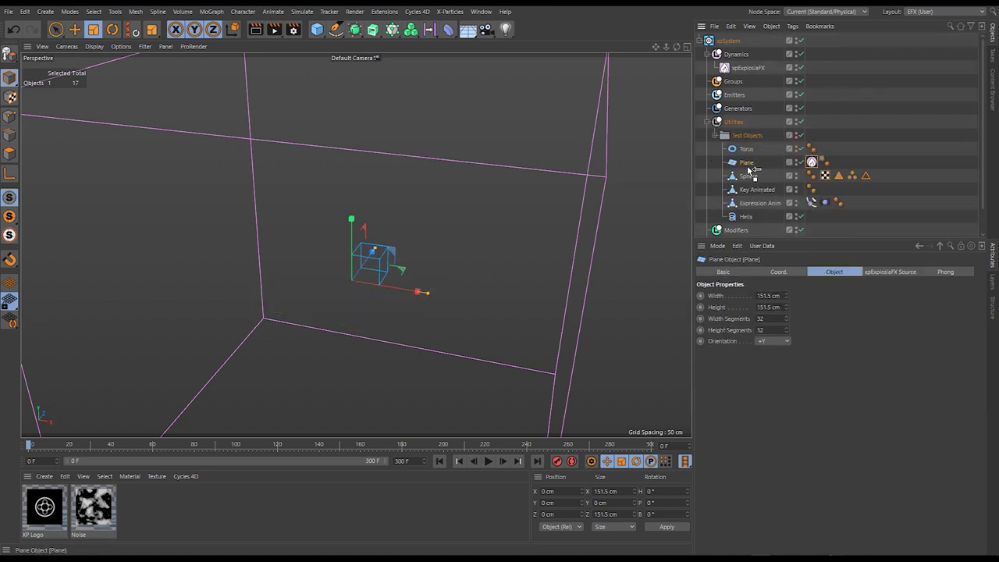
click(817, 164)
key(Delete)
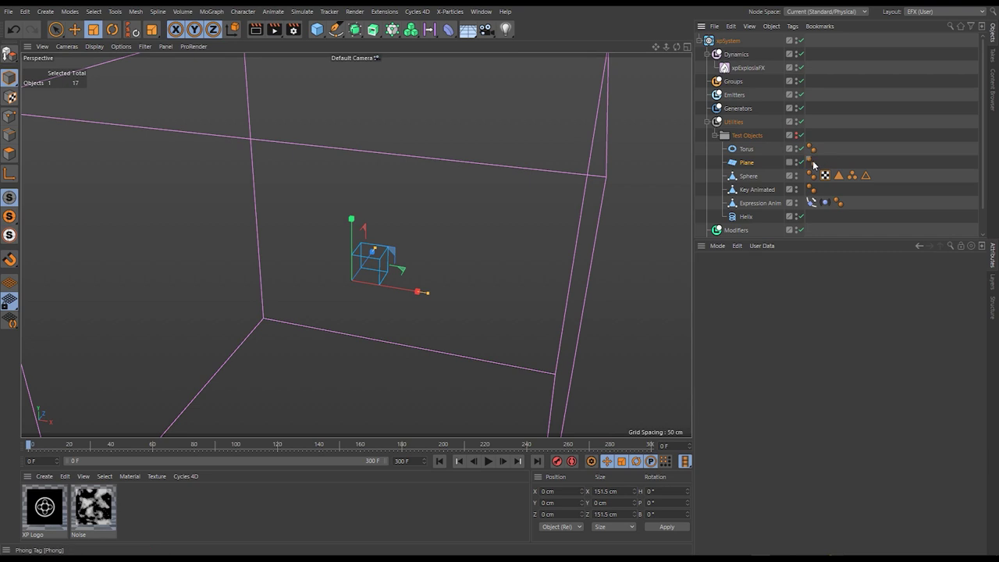
Move the Sphere out of Test Objects to directly under Utilities and give it an xpExplosiaFX Source tag
drag(742, 176, 741, 130)
click(714, 150)
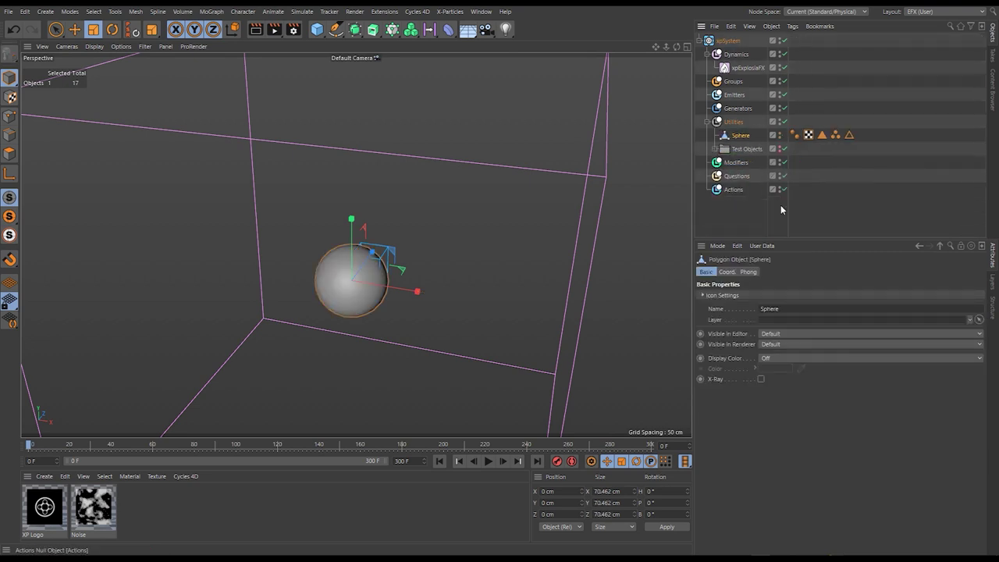
alt+drag(338, 249, 339, 288)
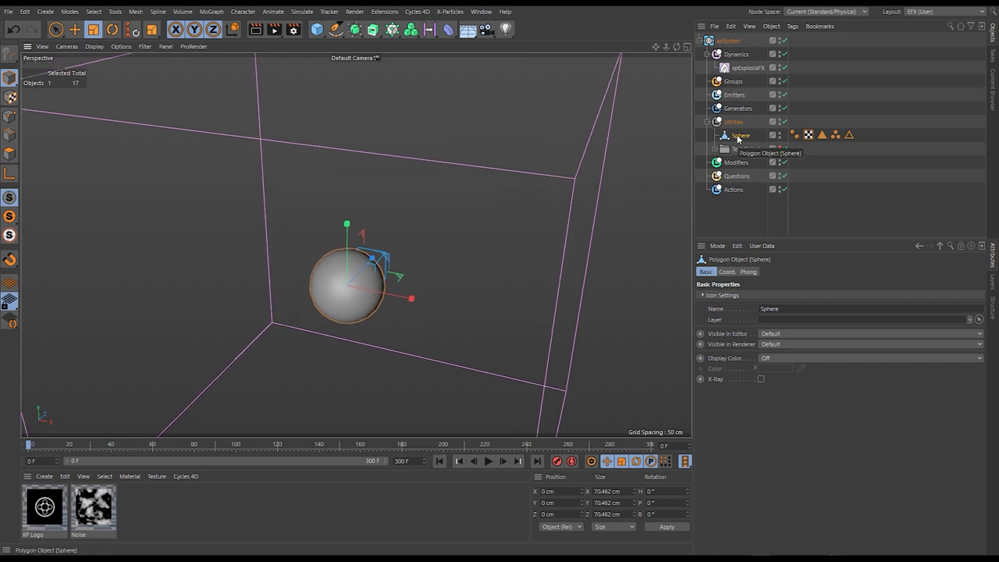
right_click(738, 139)
mouse_move(807, 196)
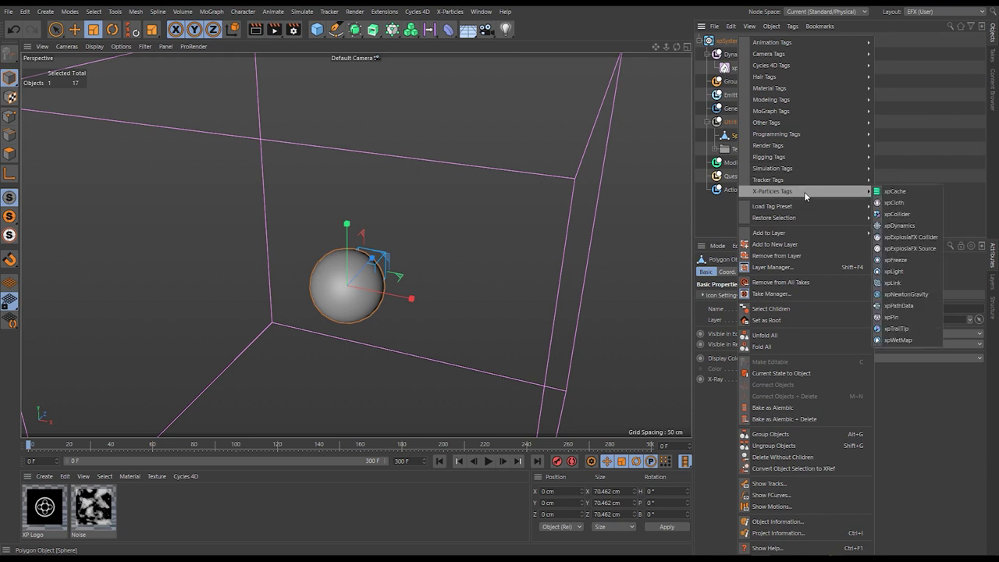
click(911, 249)
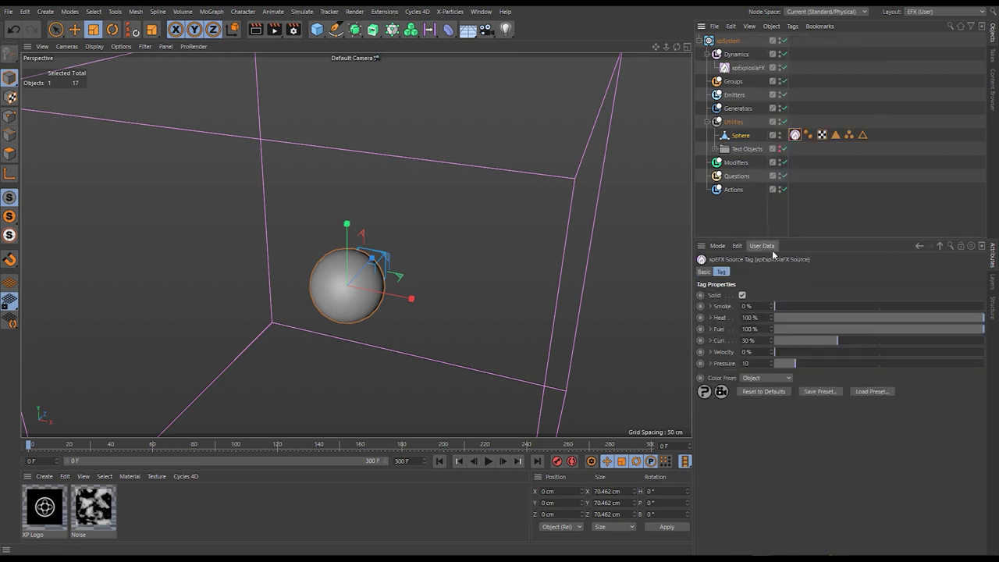
Play the simulation with Solid enabled on the sphere's source tag, pause it and inspect the fire around the sphere
click(489, 462)
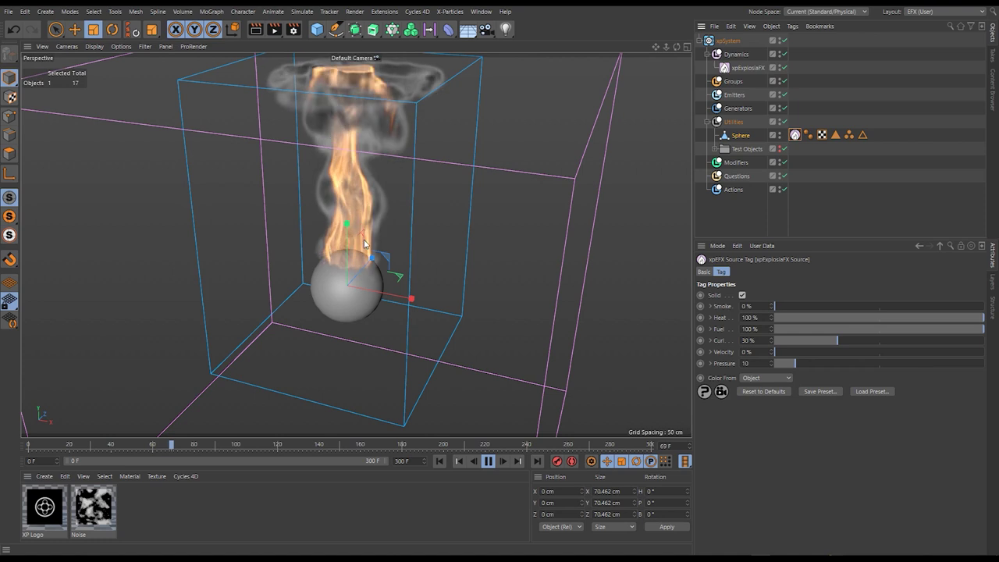
click(488, 461)
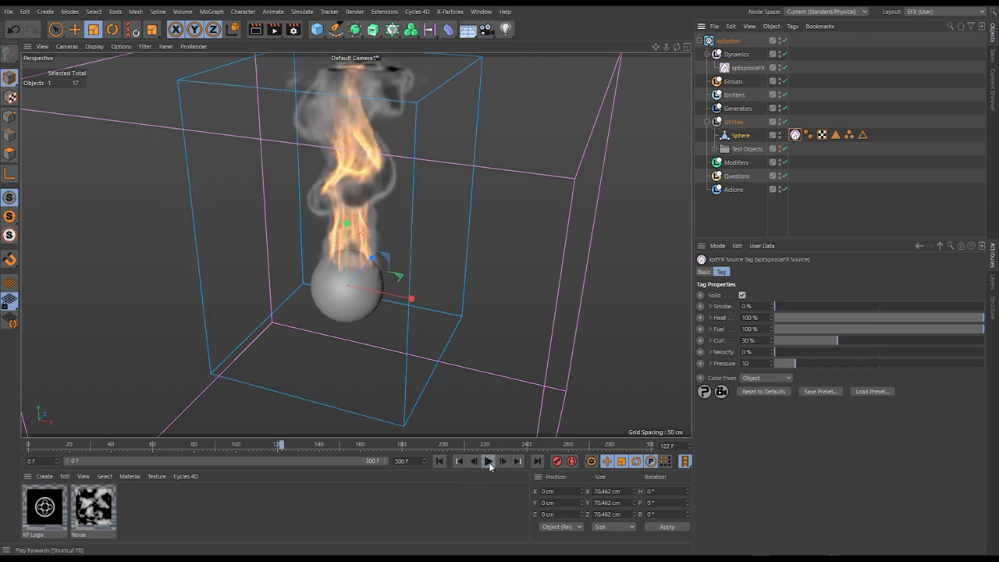
mouse_move(340, 306)
alt+mouse_down()
mouse_move(443, 274)
mouse_move(342, 290)
alt+mouse_up()
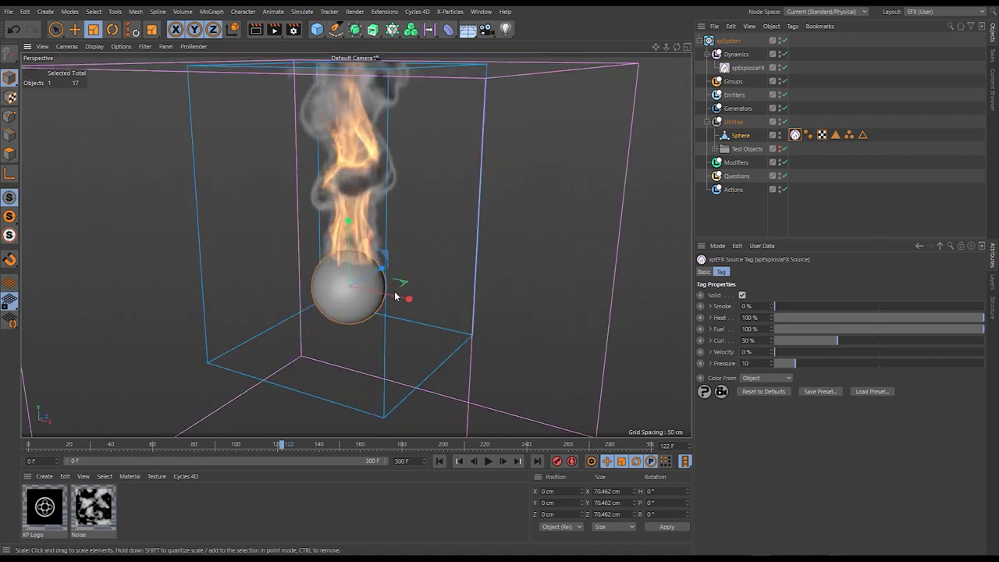
Disable Solid on the sphere's source tag, replay the simulation from the start and rewind it
click(440, 461)
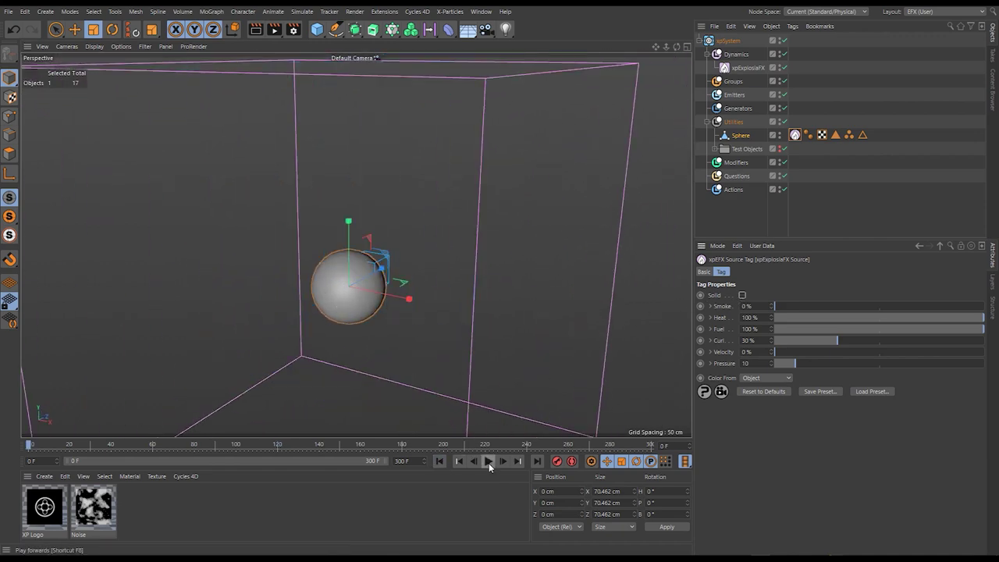
click(489, 461)
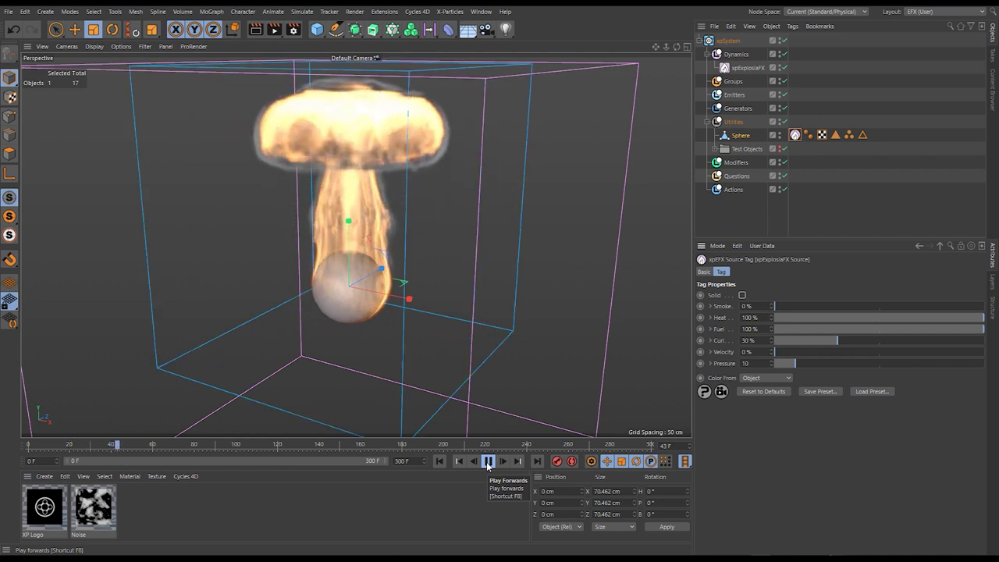
click(486, 462)
click(441, 462)
Set the custom Heat and Fuel type to Tag, assign the sphere's Polygon Selection to both and play the simulation
scroll(381, 269, up, 3)
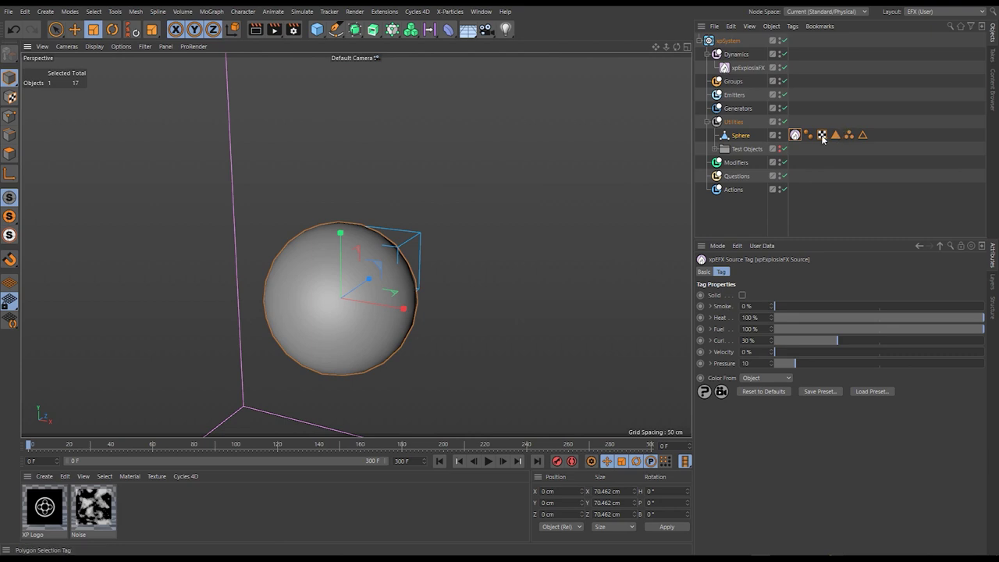
click(711, 330)
click(711, 318)
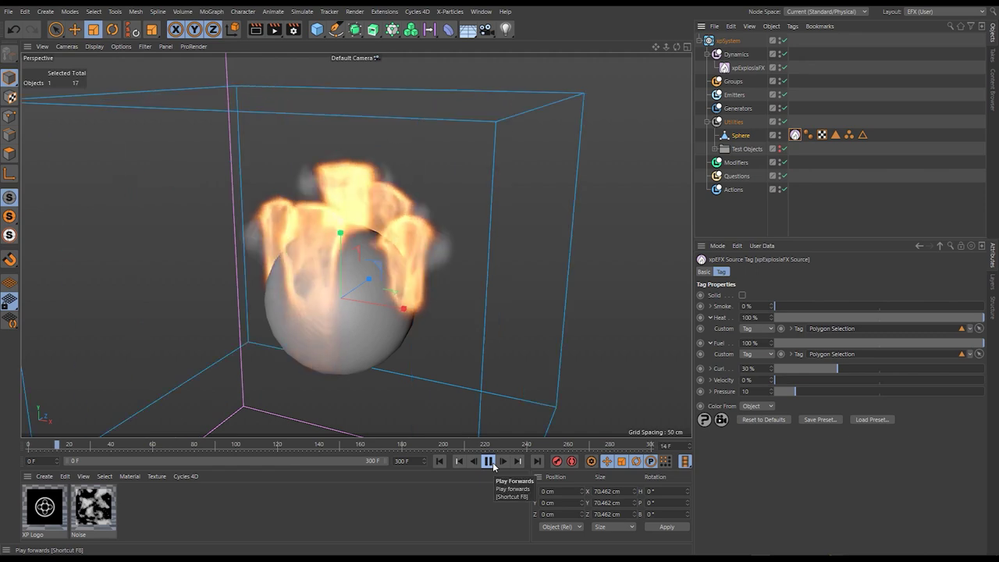
Show the Polygon Selection tag's polygons on the sphere and examine the flames against them
click(836, 135)
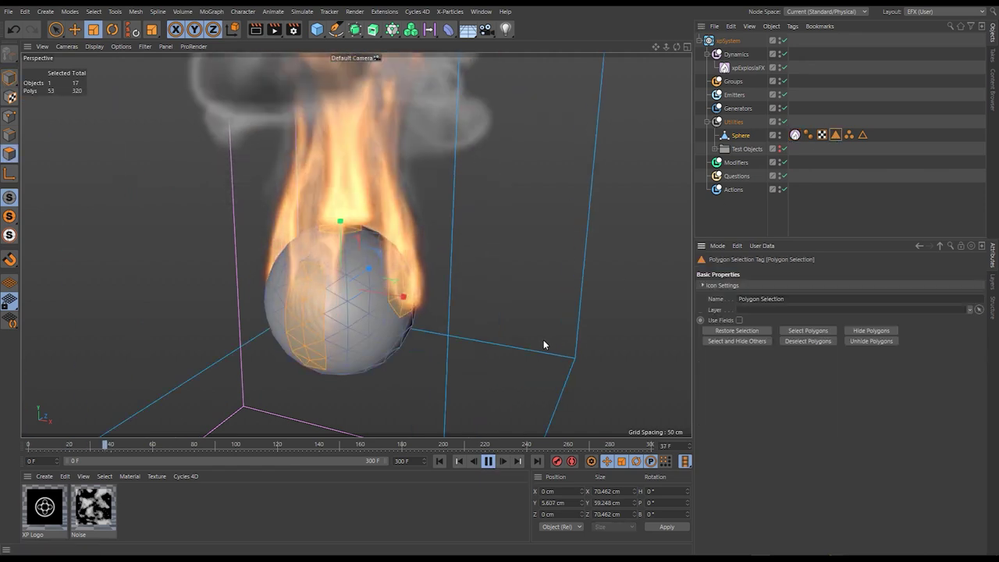
mouse_move(399, 307)
alt+mouse_down()
mouse_move(268, 284)
mouse_move(586, 283)
mouse_move(357, 283)
mouse_move(439, 273)
mouse_move(446, 284)
mouse_move(413, 305)
mouse_move(451, 283)
mouse_move(438, 285)
alt+mouse_up()
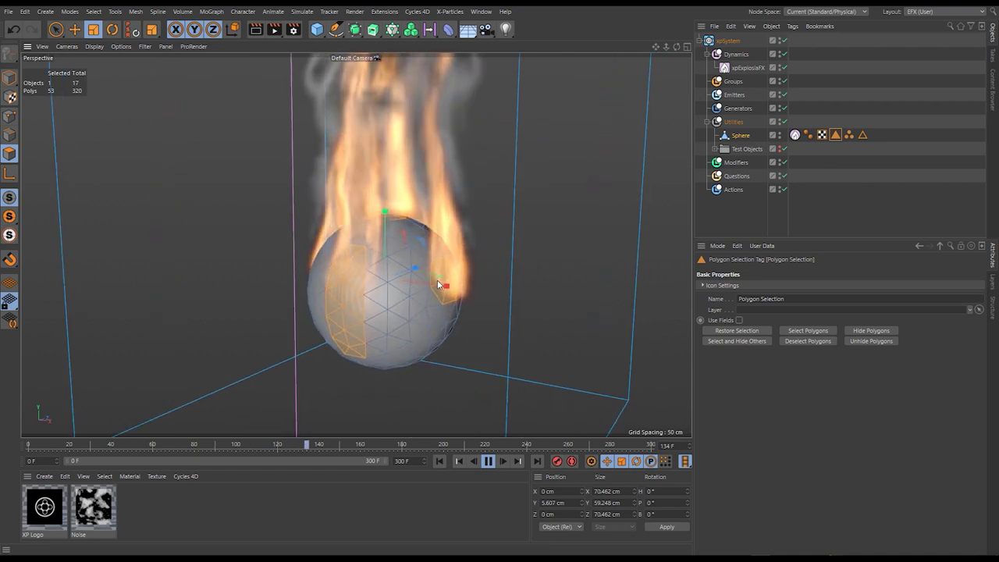
alt+drag(442, 283, 421, 284)
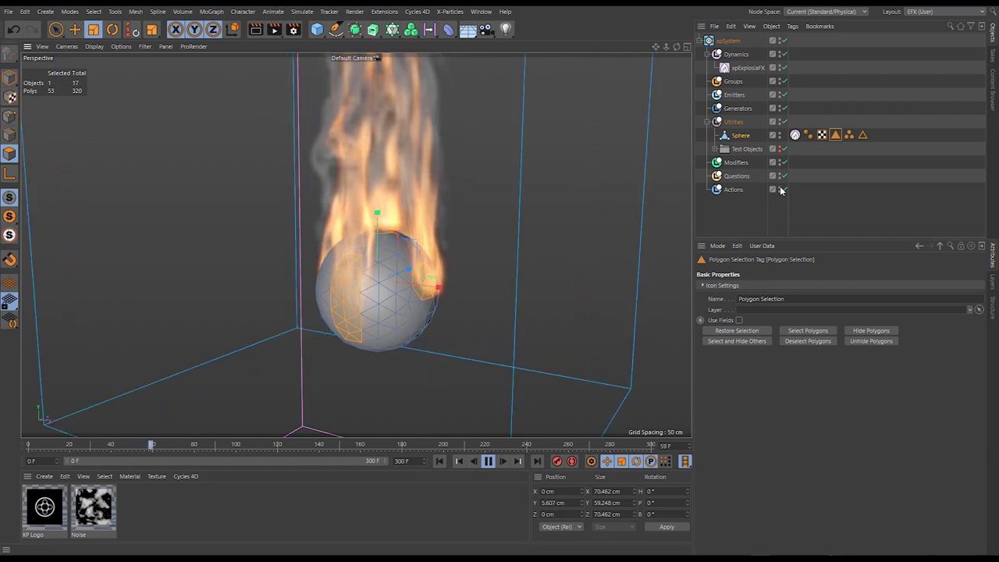
Replace the Heat and Fuel tags with the sphere's Point Selection and examine the selected points and flames
click(795, 135)
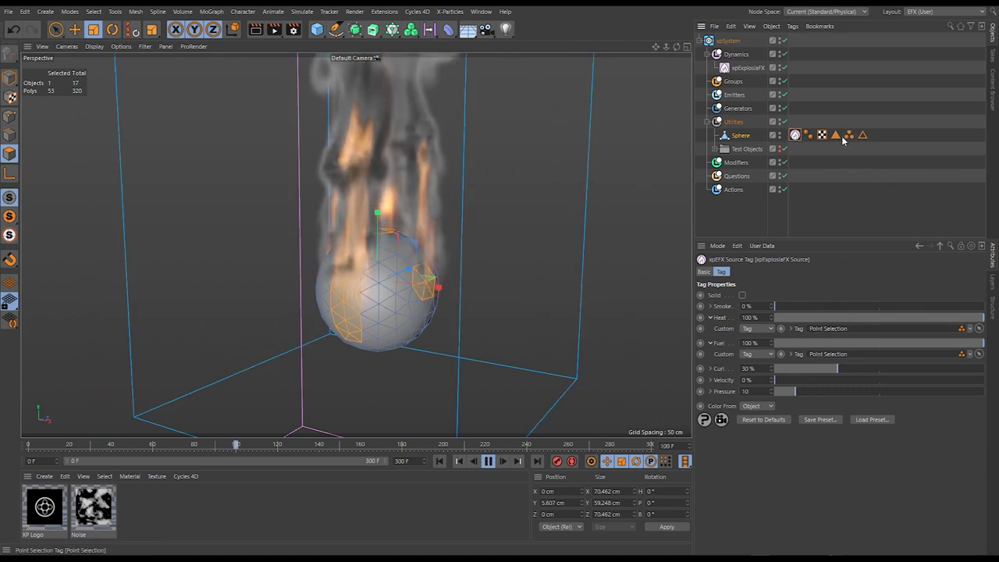
click(828, 328)
alt+drag(395, 304, 381, 279)
mouse_move(346, 310)
alt+mouse_down()
mouse_move(367, 306)
mouse_move(336, 306)
alt+mouse_up()
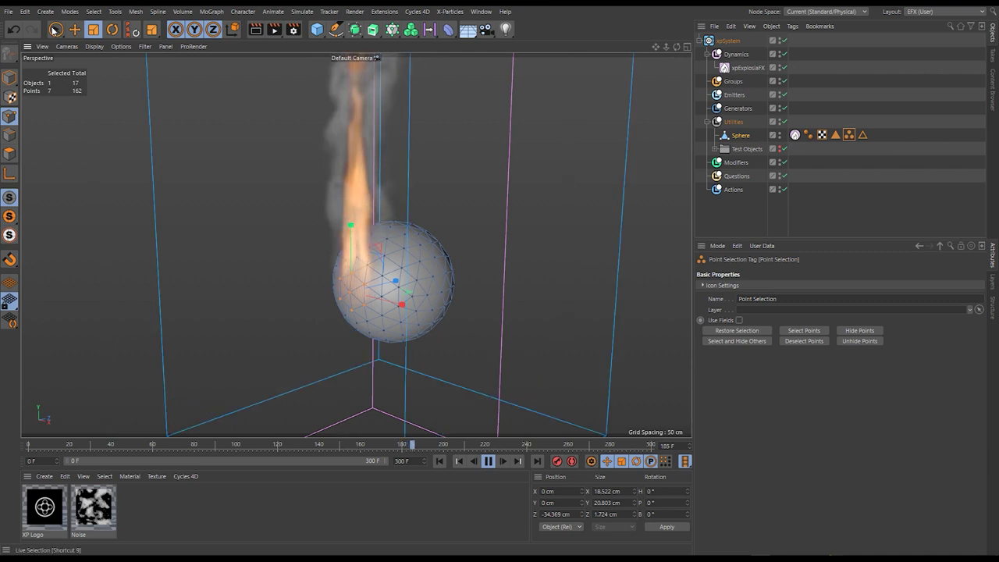
Pause playback, use Live Selection to select points on both sides of the sphere and store them in the Point Selection tag with Set Selection
click(55, 29)
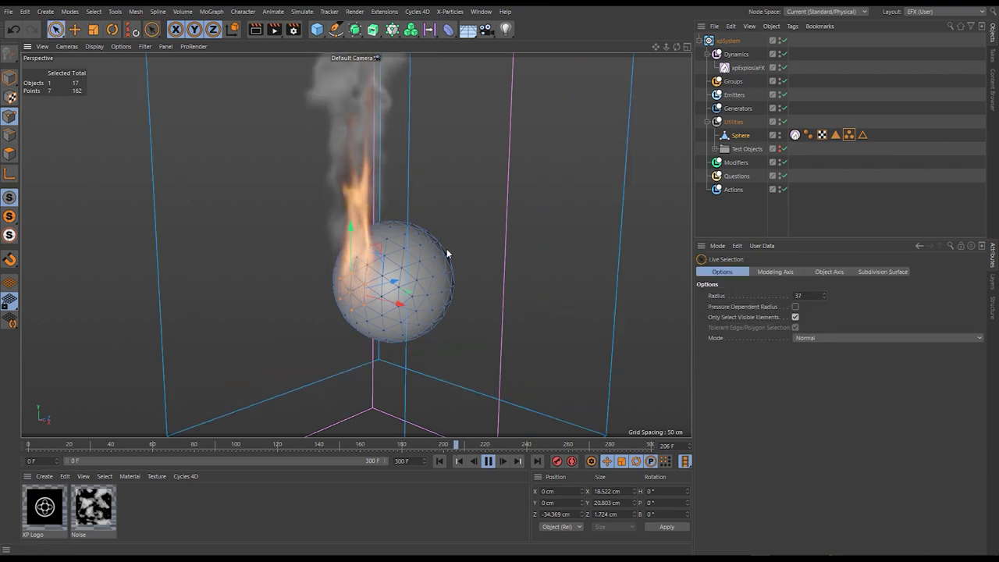
key(F8)
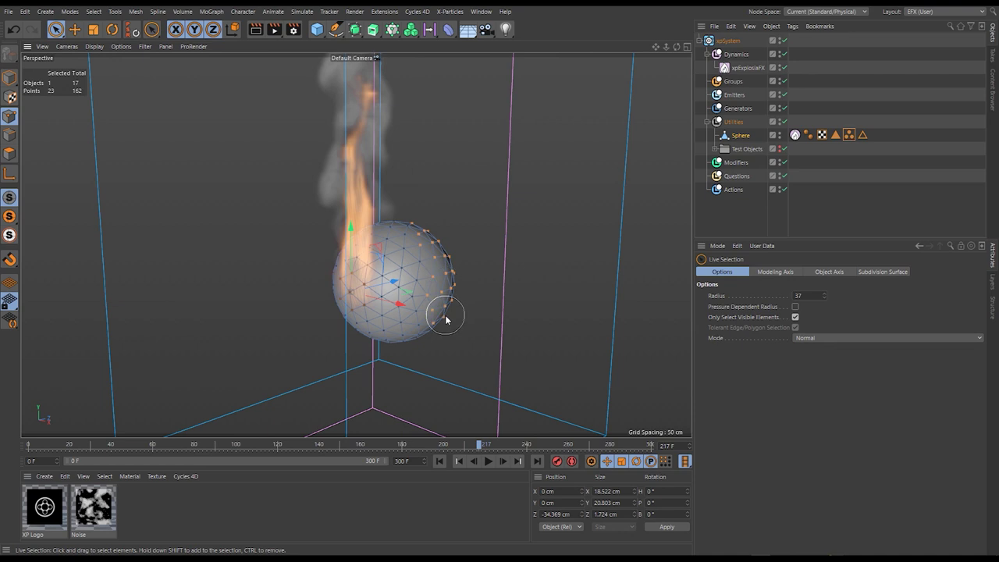
drag(449, 328, 462, 321)
shift+drag(353, 296, 351, 291)
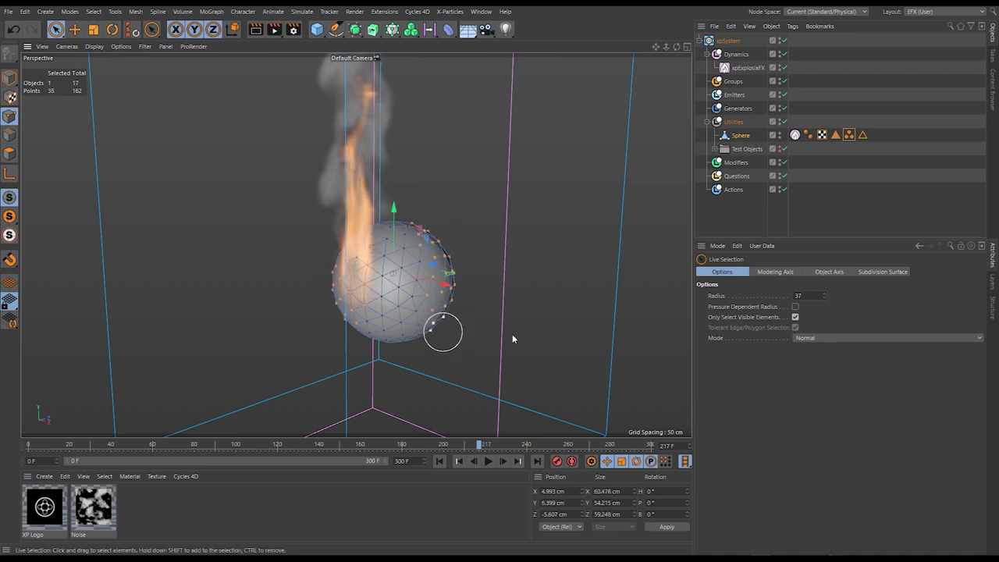
click(851, 135)
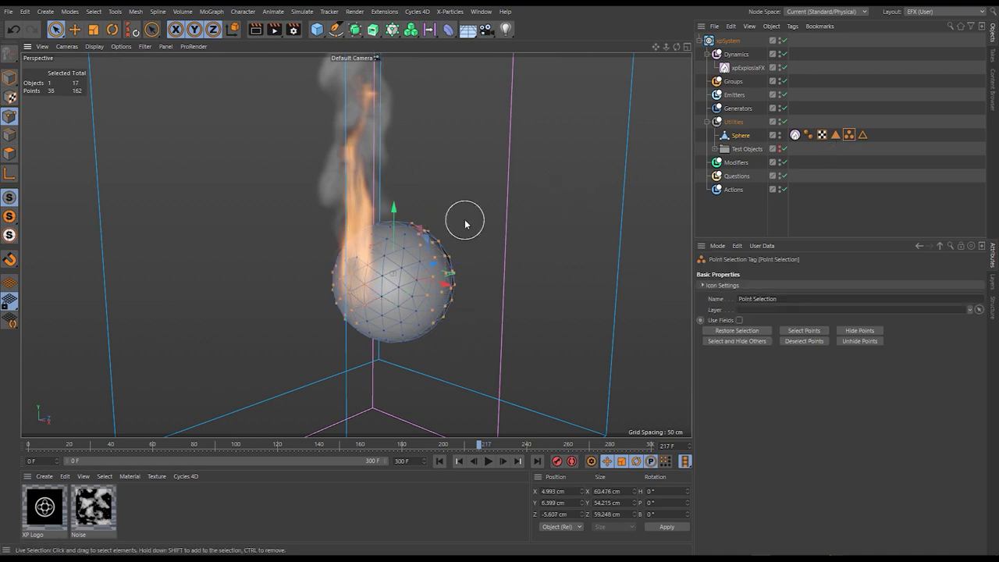
key(shift+c)
text(set se)
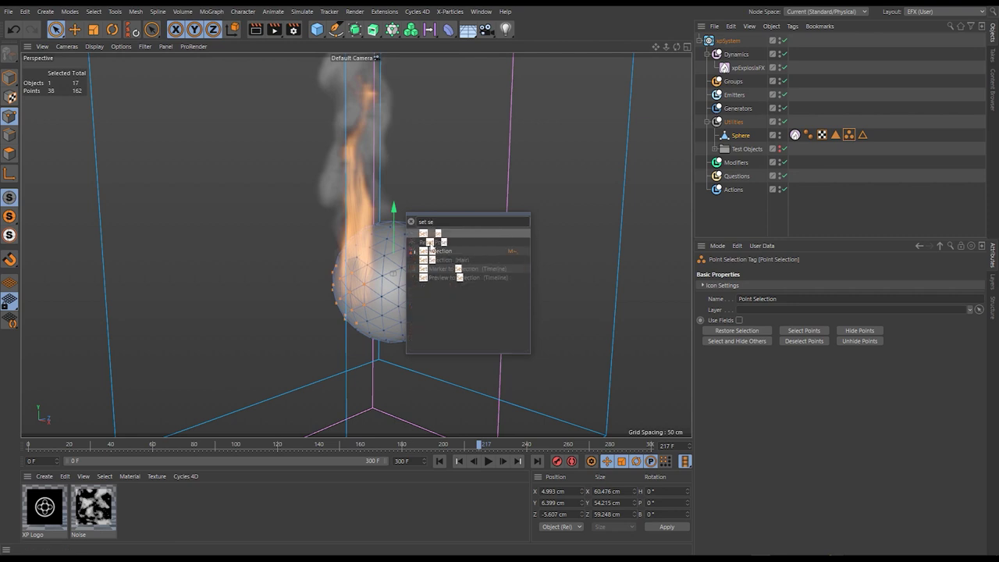
click(431, 251)
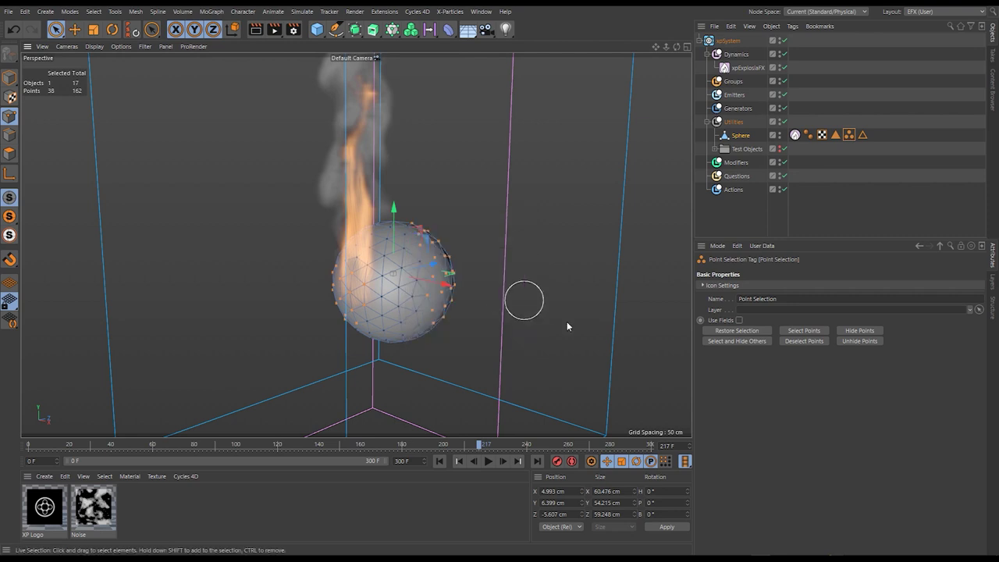
Deselect the sphere and replay the simulation from the first frame to check the updated point selection
click(886, 194)
click(442, 462)
click(487, 461)
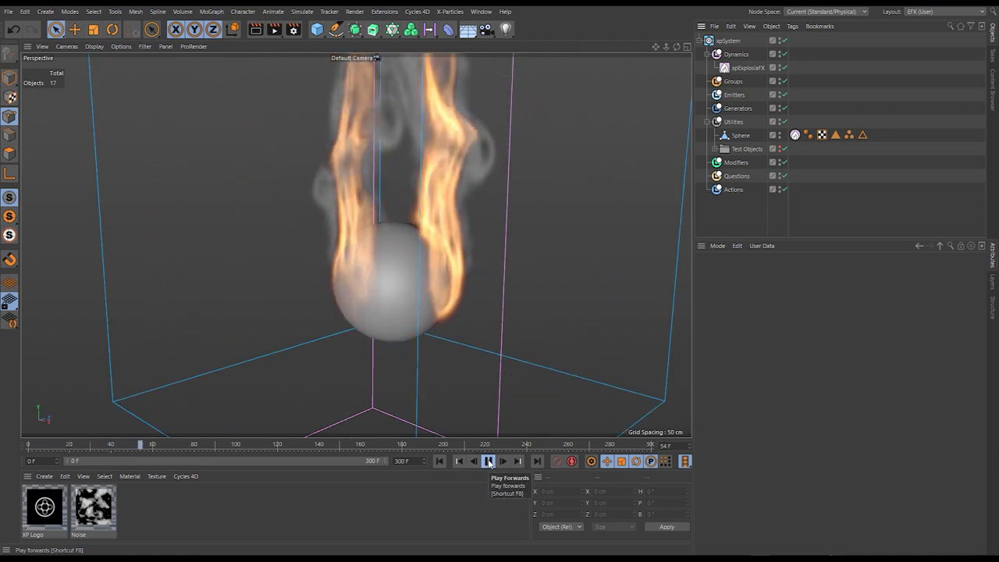
Assign the sphere's Edge Selection as the Heat and Fuel tag and replay the simulation from the start
click(862, 135)
drag(804, 136, 791, 302)
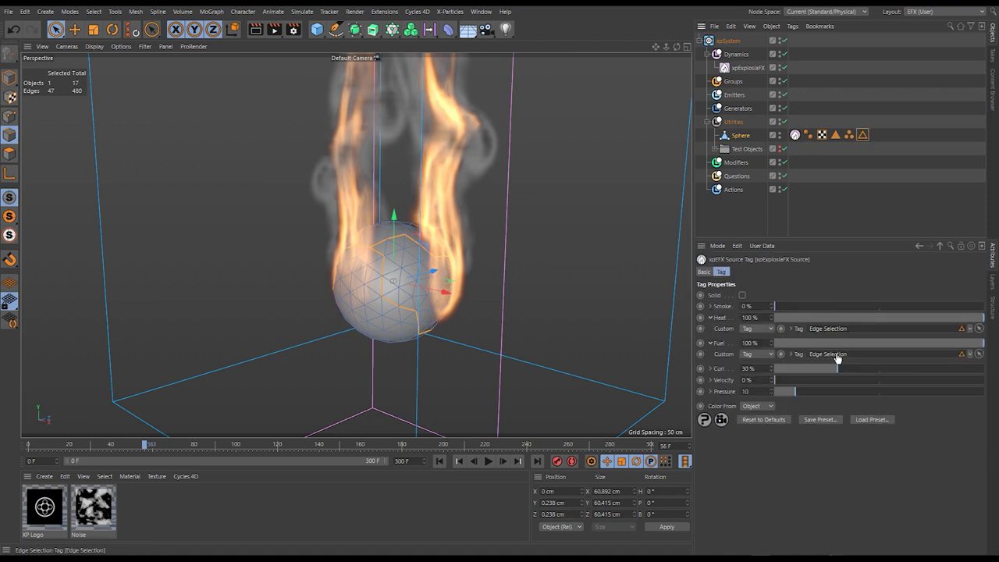
click(440, 461)
click(487, 461)
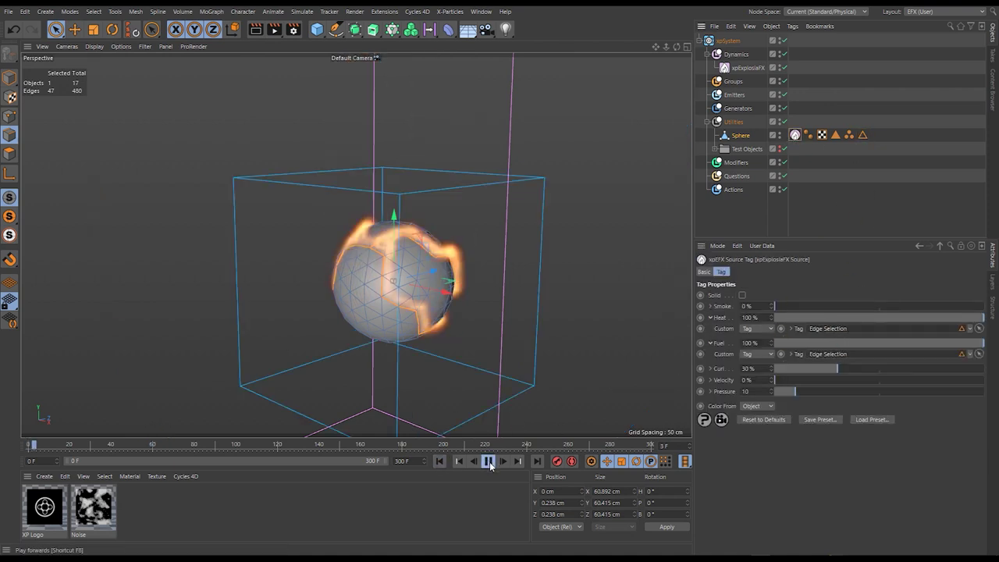
Examine the flames along the sphere's selected edges, pause the simulation and deselect the sphere
mouse_move(385, 313)
alt+mouse_down()
mouse_move(447, 364)
mouse_move(448, 307)
mouse_move(542, 289)
mouse_move(363, 284)
mouse_move(340, 295)
mouse_move(453, 351)
alt+mouse_up()
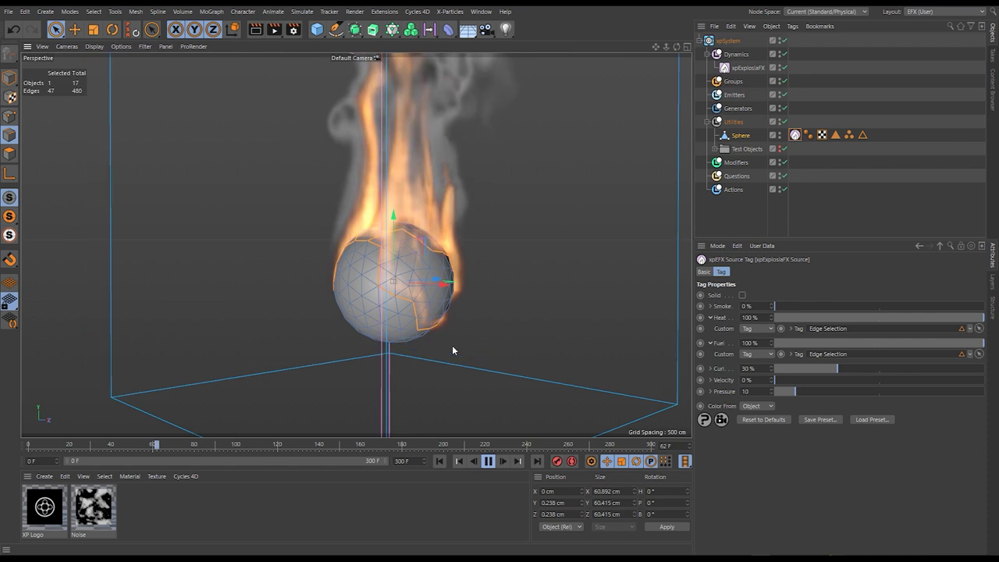
click(489, 461)
mouse_move(424, 325)
alt+mouse_down()
mouse_move(404, 330)
mouse_move(419, 324)
alt+mouse_up()
click(820, 204)
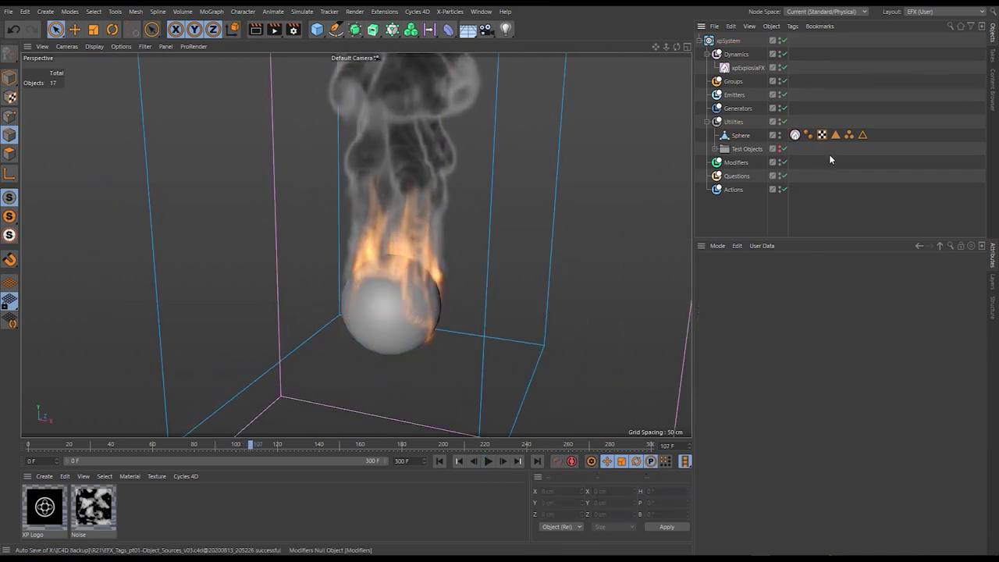
Clear the Edge Selection from the source tag's Heat and Fuel tag links and return to the first frame
click(796, 136)
click(970, 329)
click(972, 338)
click(970, 353)
click(972, 364)
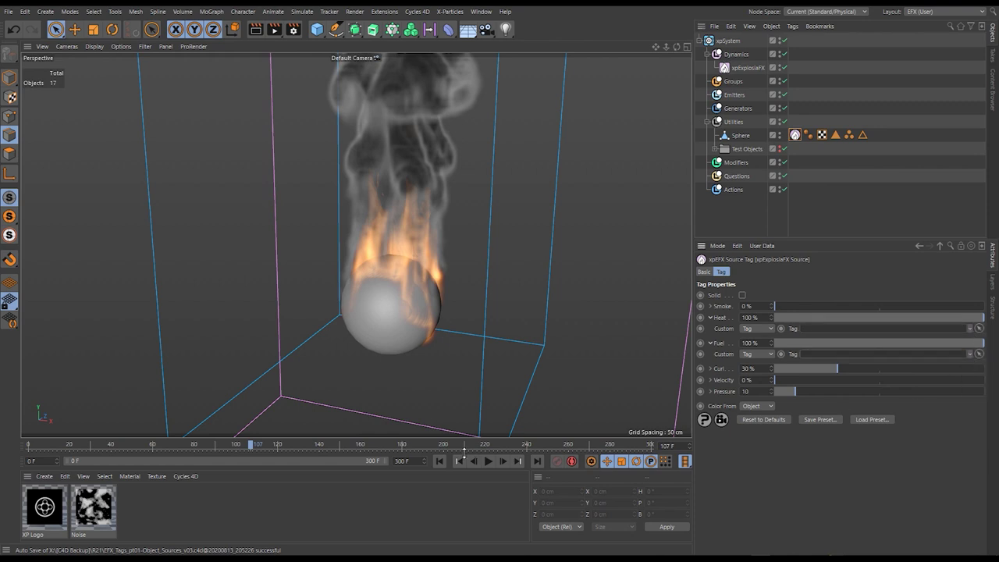
click(440, 462)
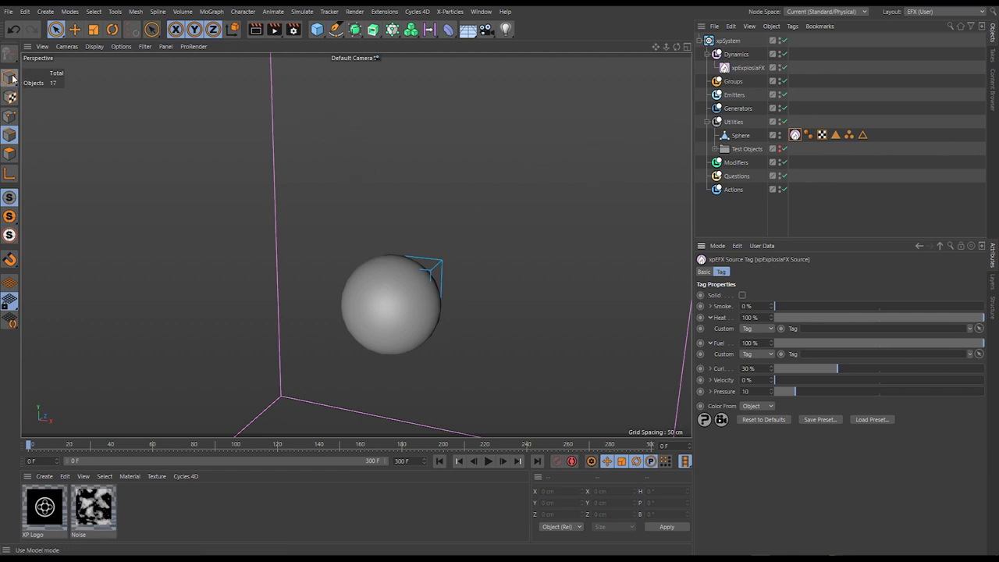
Use the Paint Tool in Add mode at 5% opacity to paint a vertex map along one side of the sphere
click(737, 136)
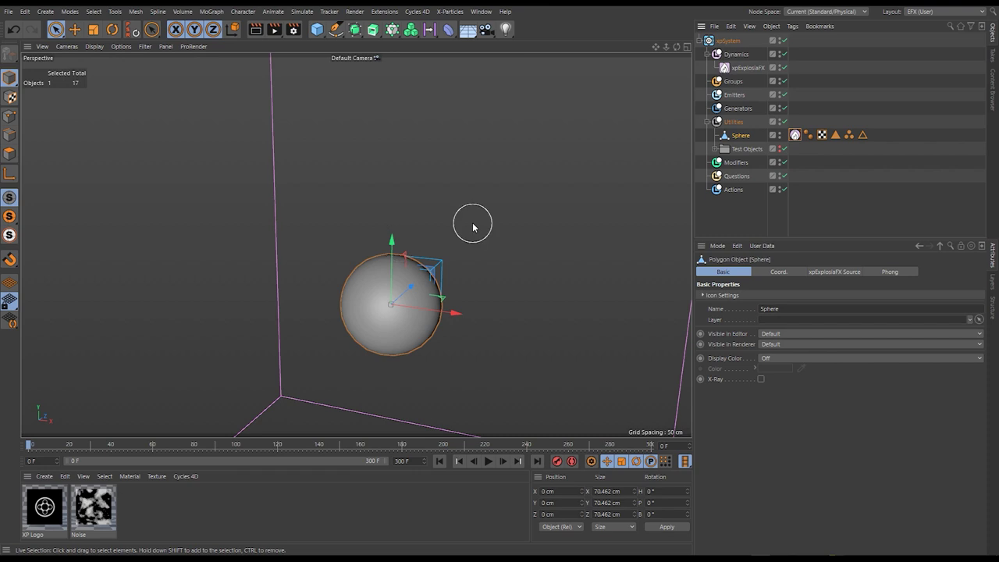
key(shift+c)
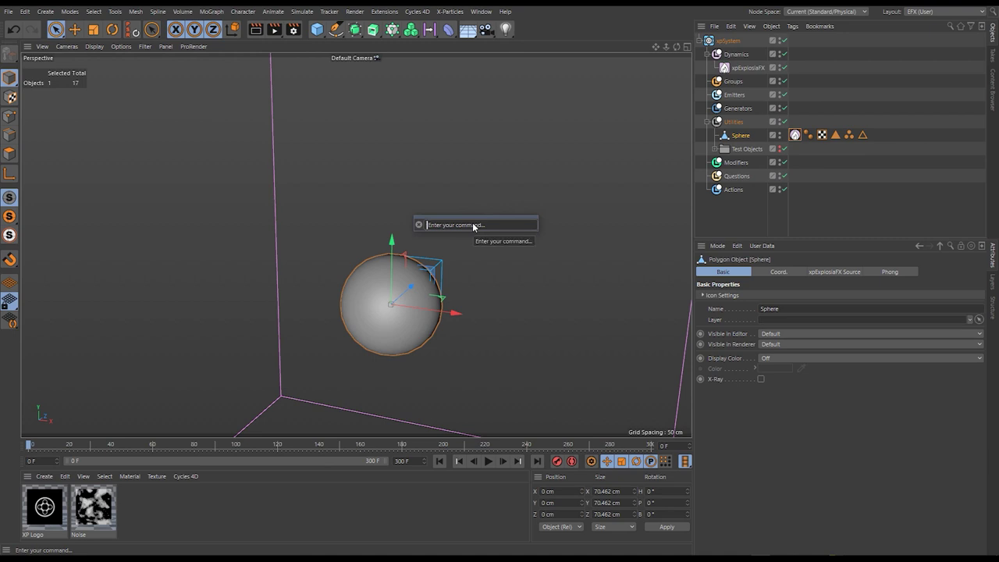
text(pain)
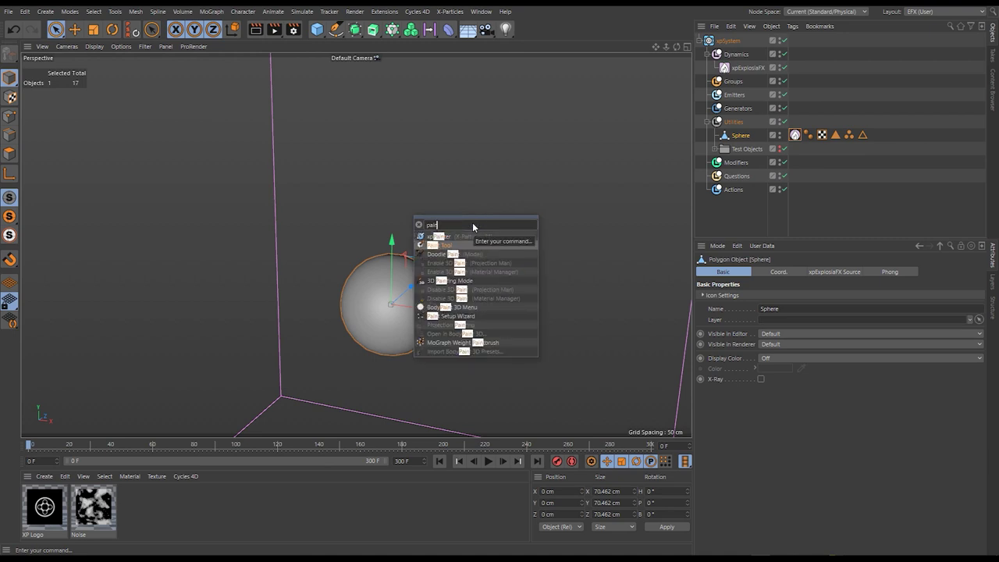
click(430, 245)
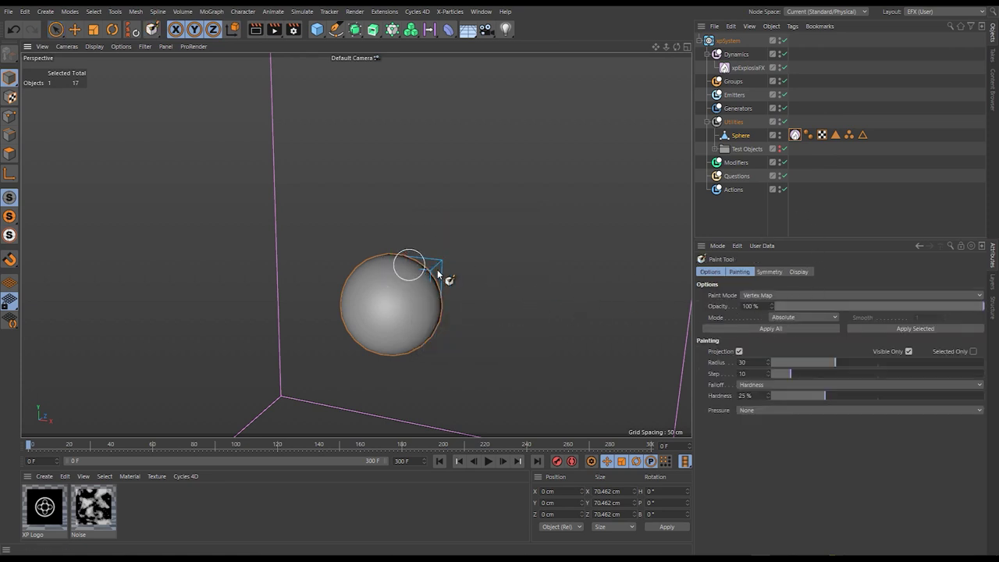
click(794, 319)
click(792, 326)
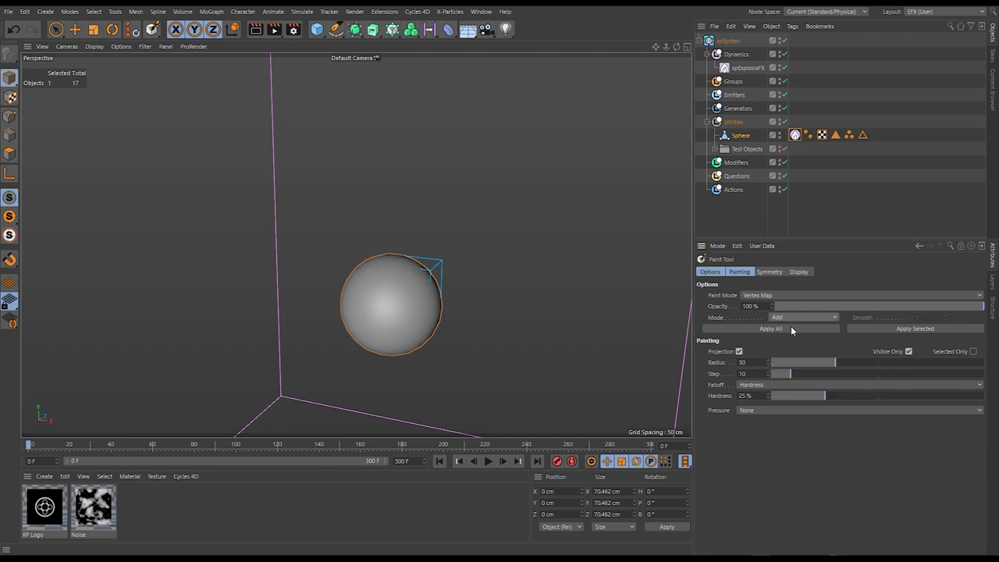
drag(790, 305, 789, 310)
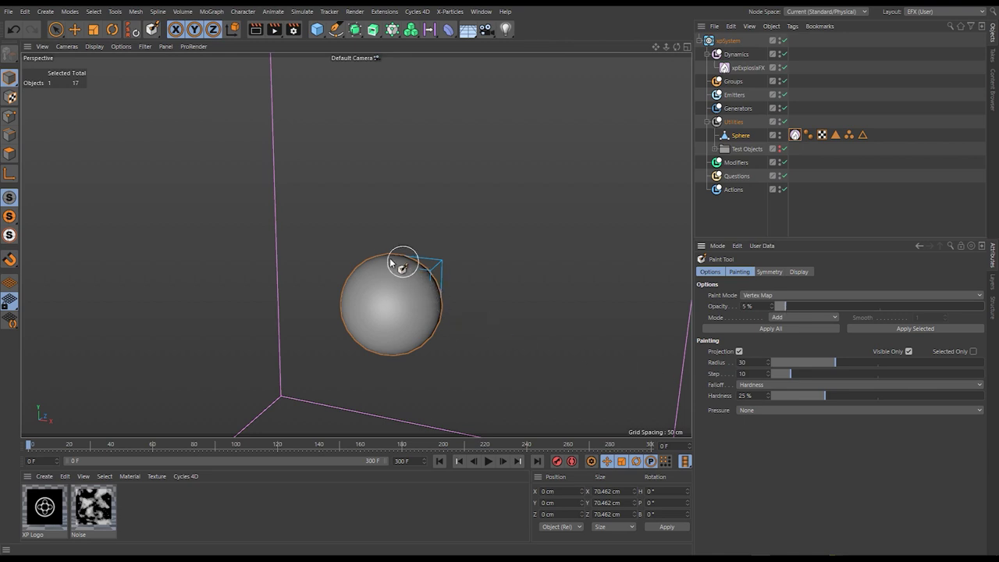
mouse_move(410, 256)
mouse_down()
mouse_move(434, 294)
mouse_move(432, 332)
mouse_move(430, 267)
mouse_move(435, 334)
mouse_up()
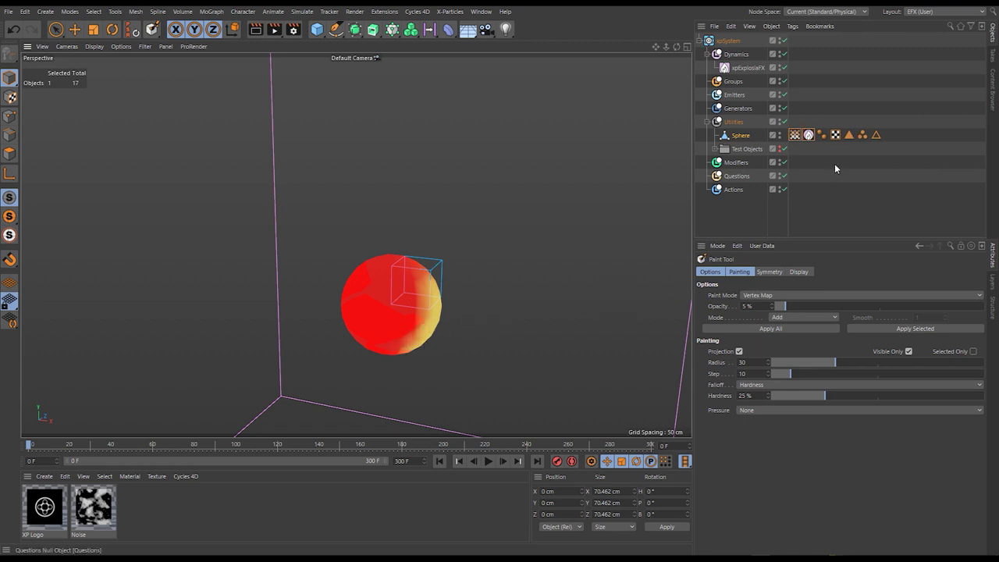
Assign the sphere's painted Vertex Map as the Heat and Fuel tag and play the simulation from the start
click(809, 136)
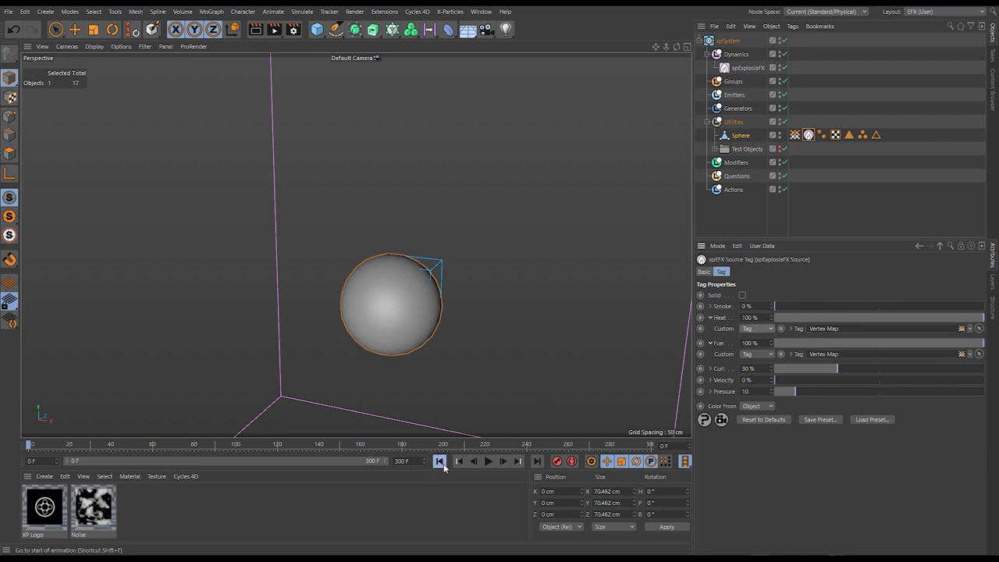
click(489, 461)
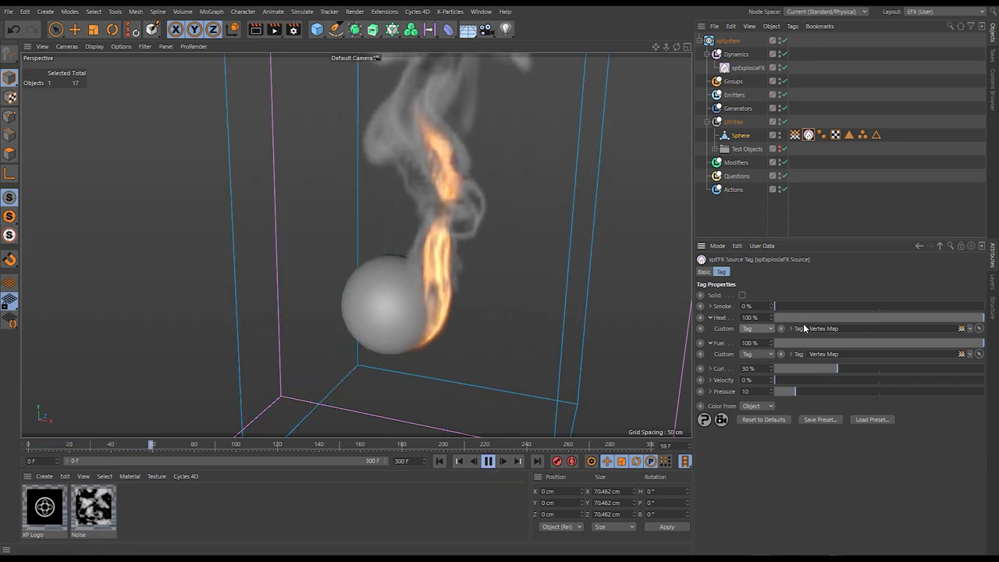
alt+drag(400, 366, 437, 257)
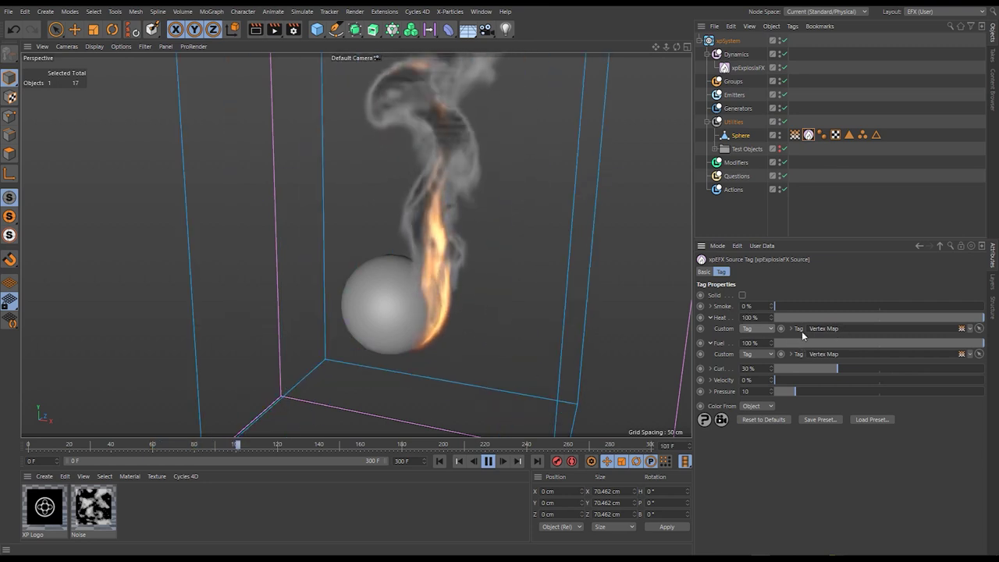
Pause playback, paint more vertex map weight around the sphere's opposite side and top, and replay the simulation from the start
click(796, 136)
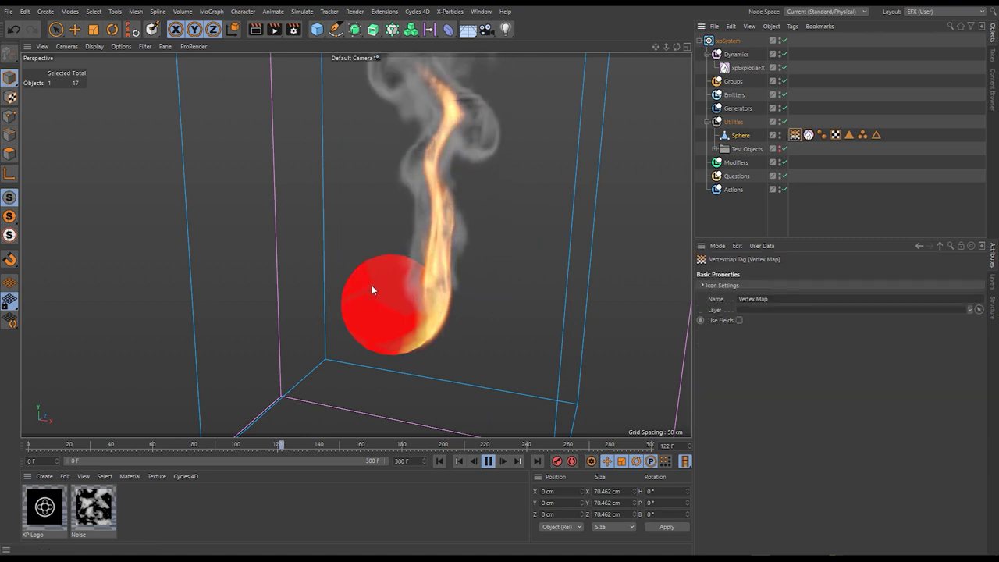
click(488, 461)
mouse_move(356, 281)
mouse_down()
mouse_move(375, 263)
mouse_move(333, 311)
mouse_move(400, 266)
mouse_up()
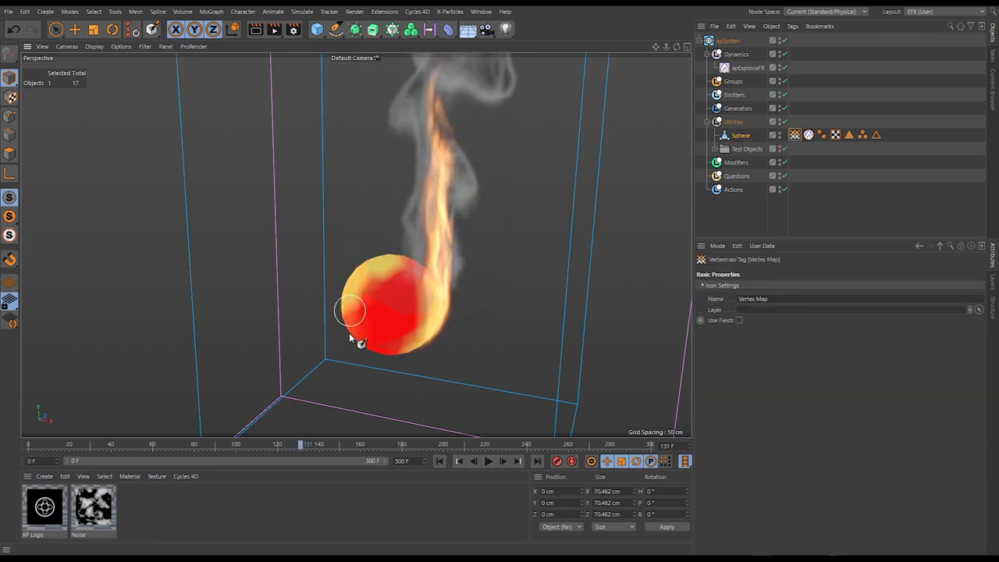
click(439, 462)
click(488, 461)
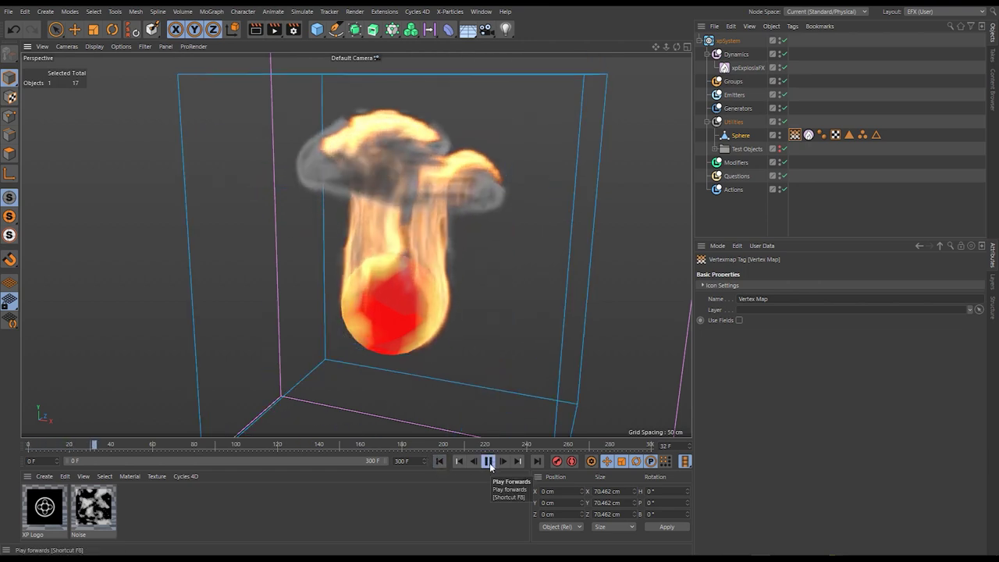
Stop and rewind the simulation and delete the painted Vertex Map tag from the sphere
click(488, 462)
click(440, 461)
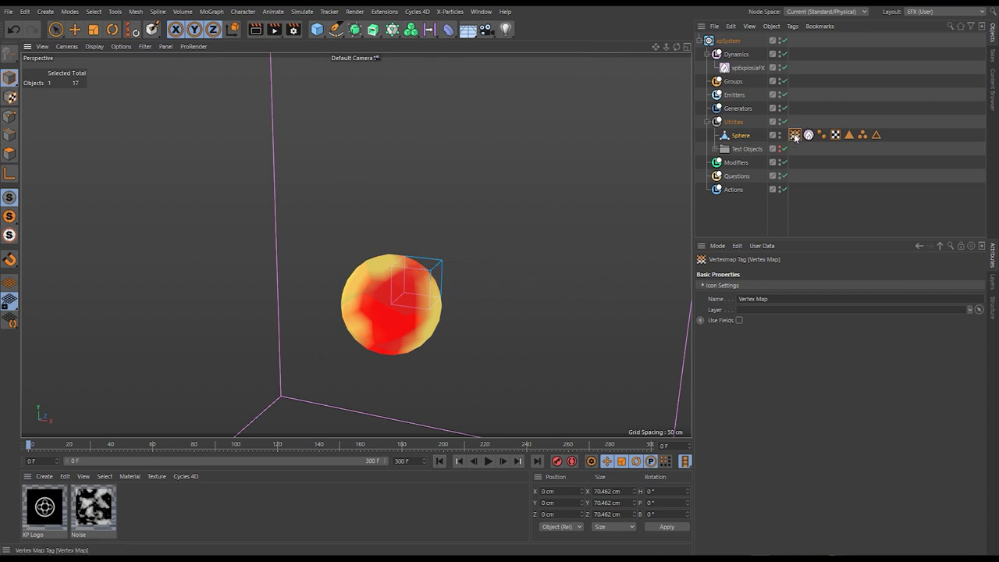
key(Delete)
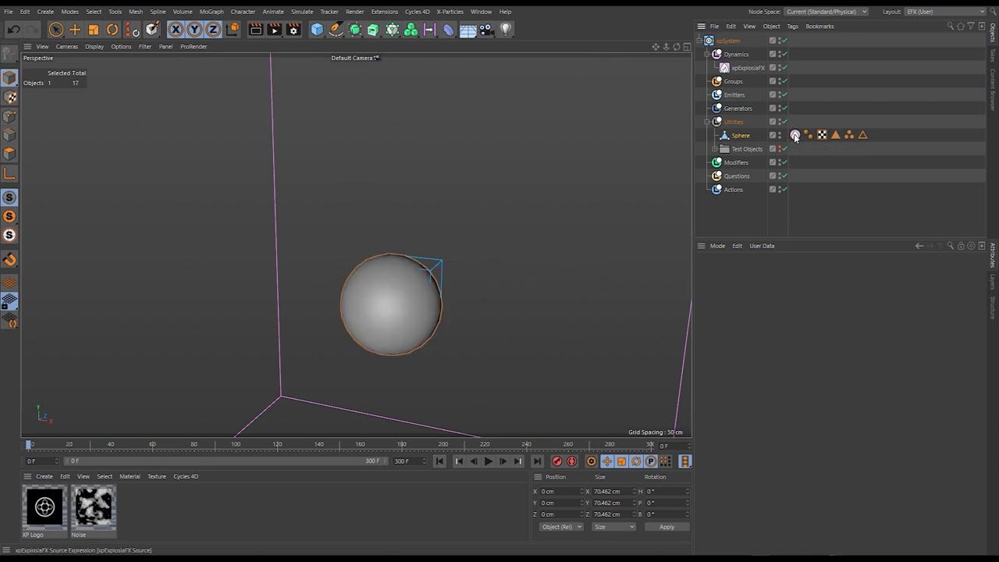
Add an xpVertexMap utility and link the sphere to it with a Polygons layer
click(731, 124)
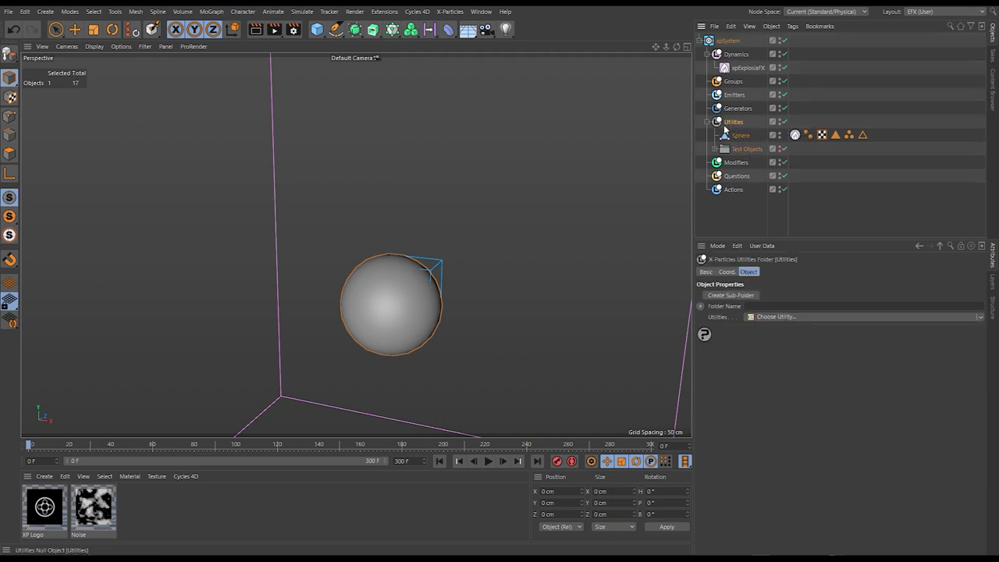
click(979, 317)
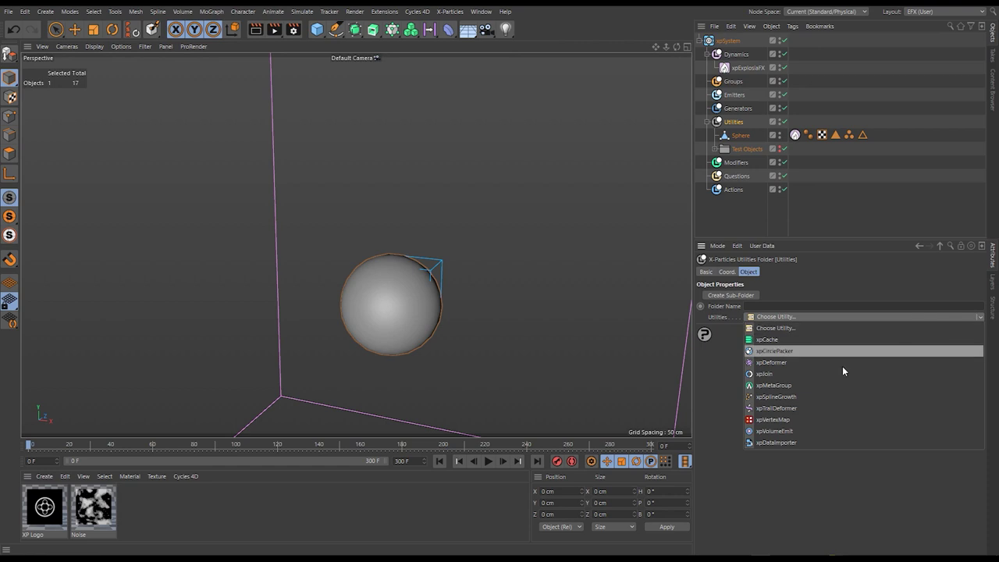
click(781, 421)
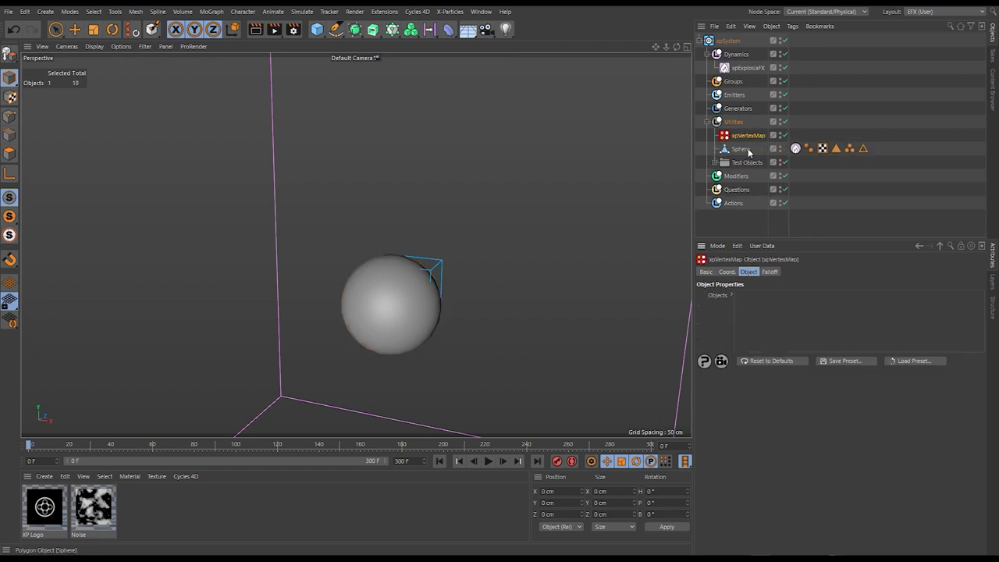
drag(769, 292, 759, 318)
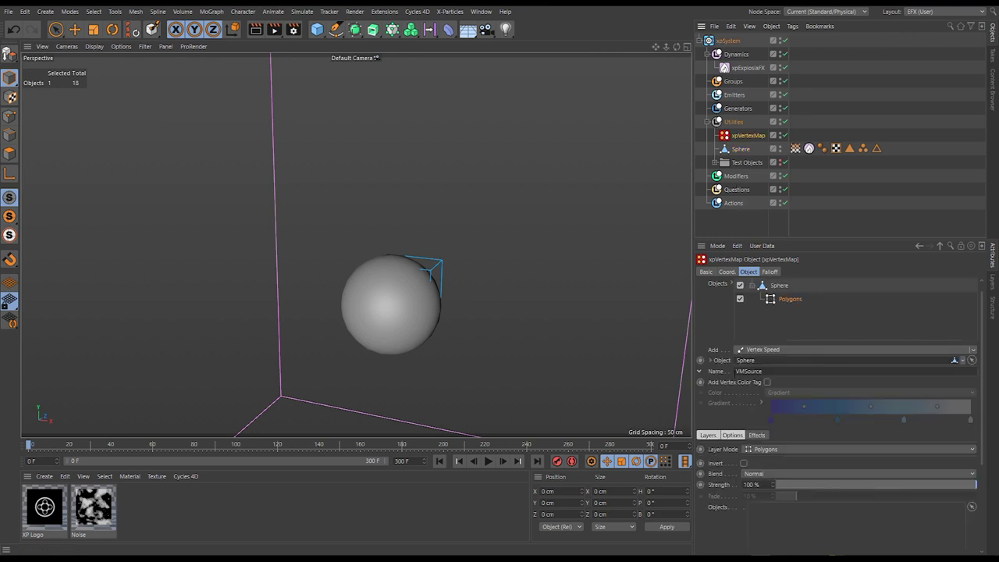
Inspect the sphere's VMSource vertex map and assign it as the Heat and Fuel tag of the source tag
click(795, 149)
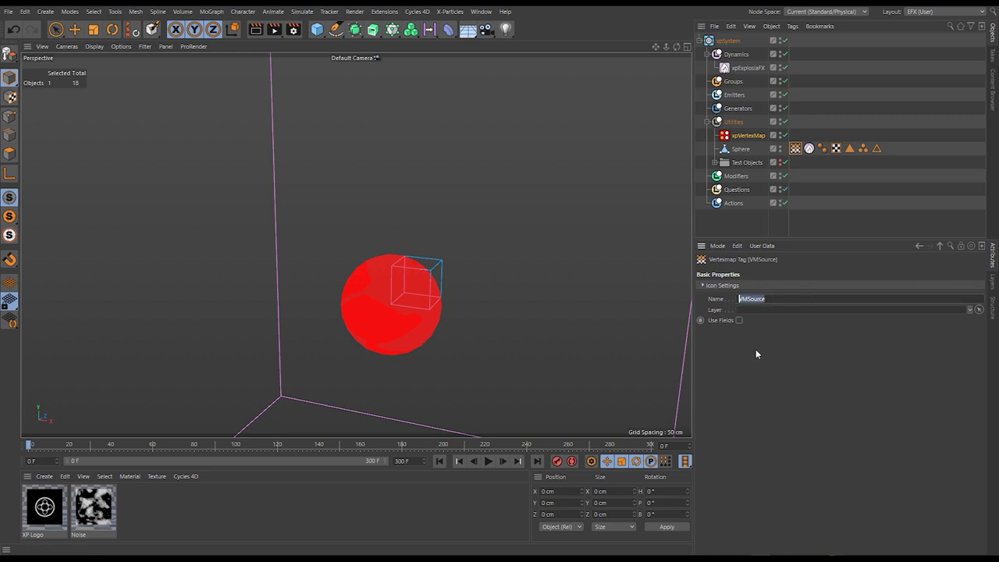
click(809, 148)
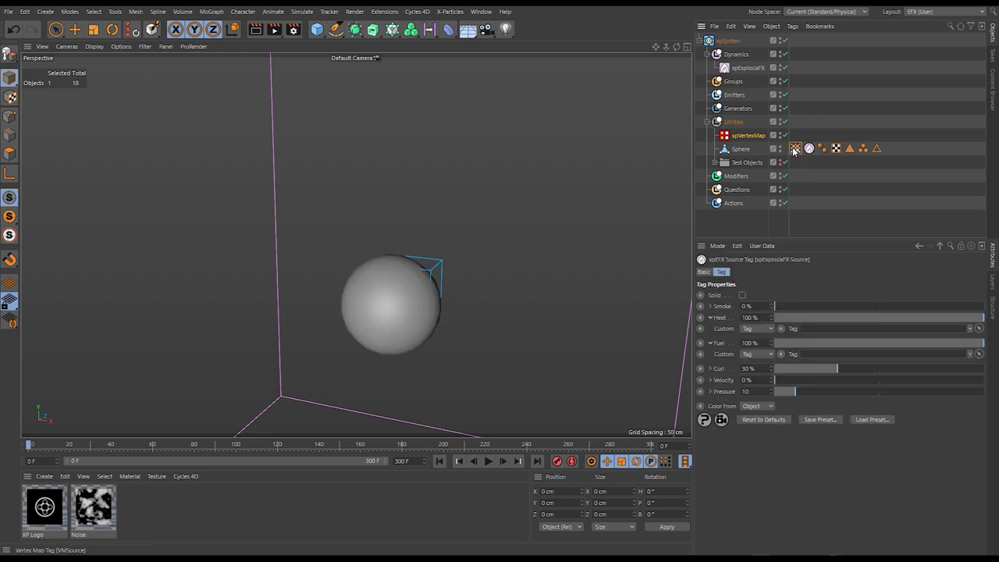
drag(816, 332, 817, 329)
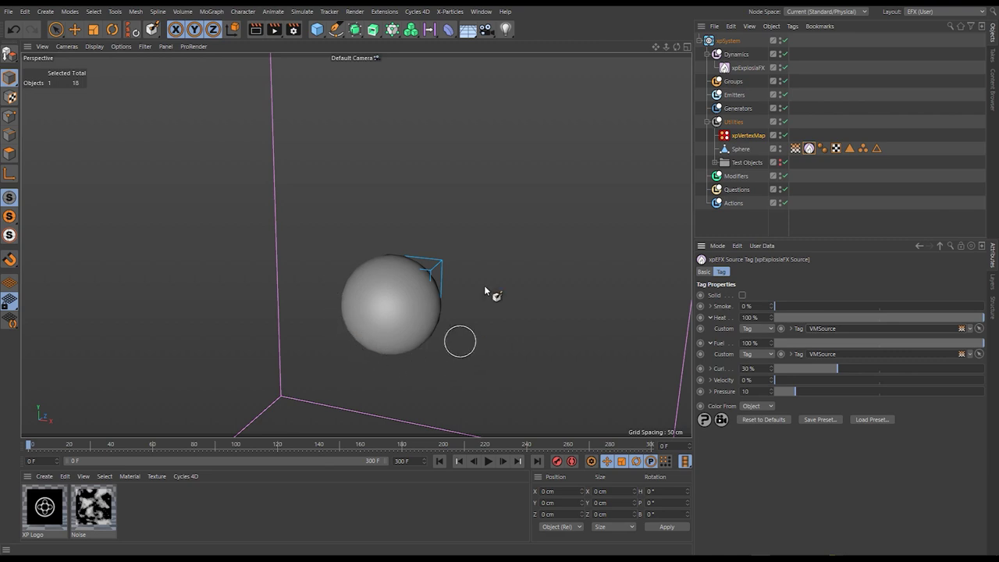
Add a cylinder through the sphere's centre and scale it down to about 18 cm wide and 113 cm tall
click(740, 136)
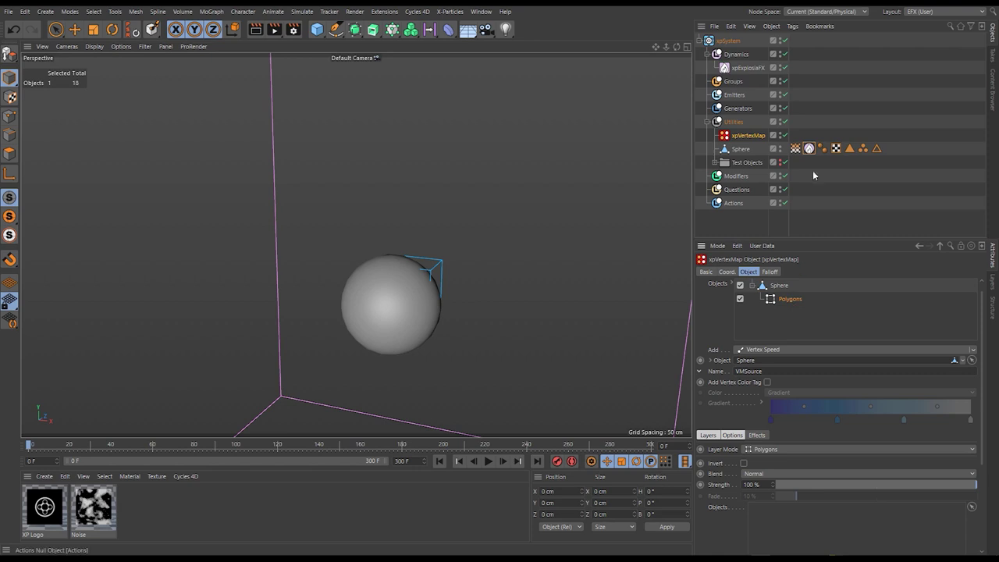
drag(745, 149, 681, 177)
drag(317, 29, 468, 41)
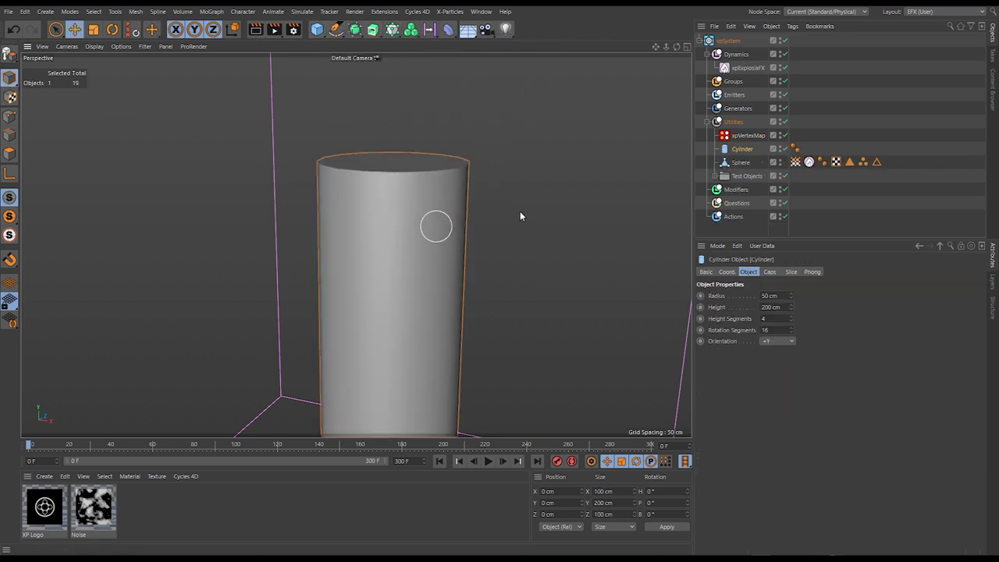
key(e)
drag(466, 163, 412, 173)
key(t)
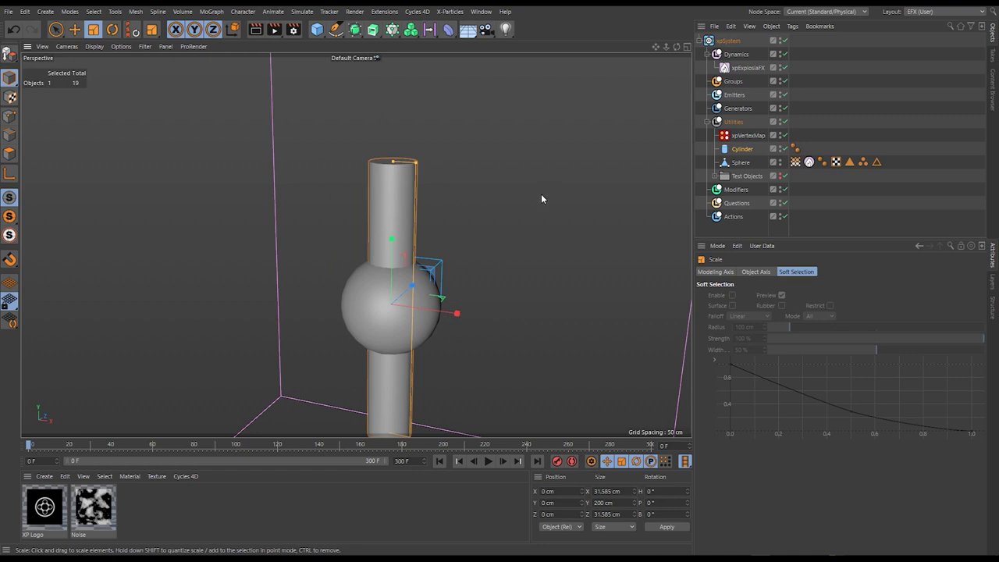
drag(548, 183, 455, 313)
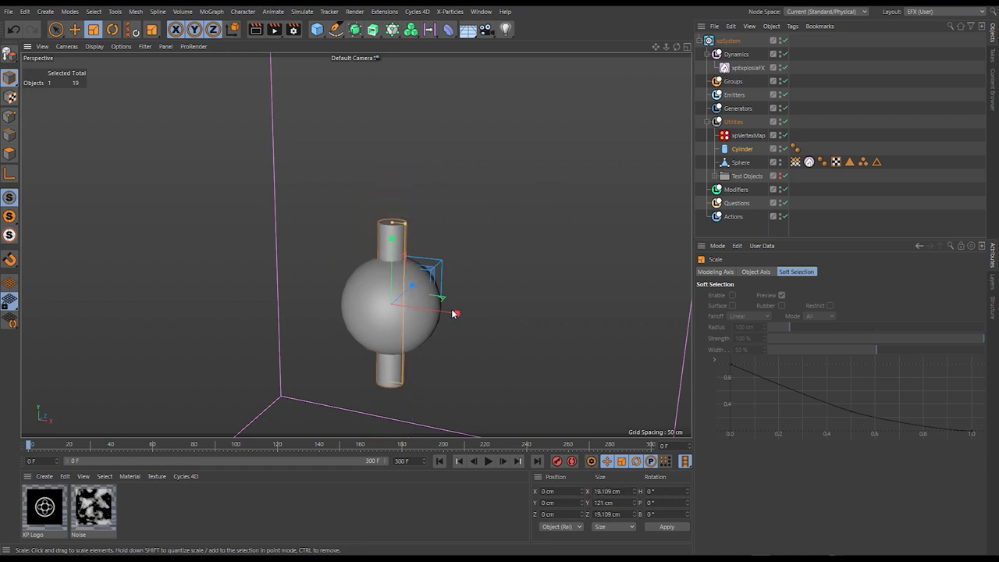
Add the Cylinder to the xpVertexMap Polygons layer's objects and display the VMSource weights on the sphere
click(747, 135)
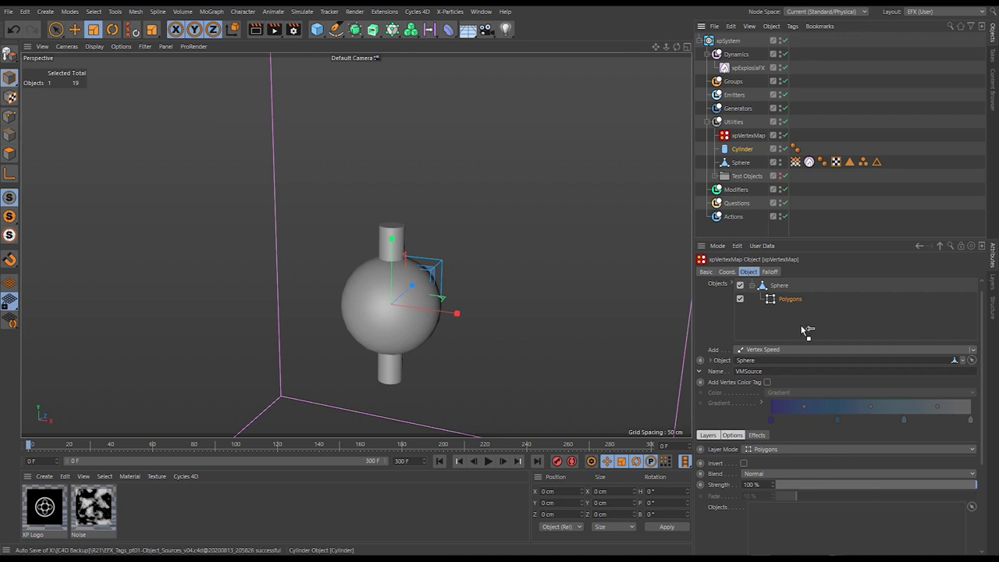
drag(793, 536, 787, 539)
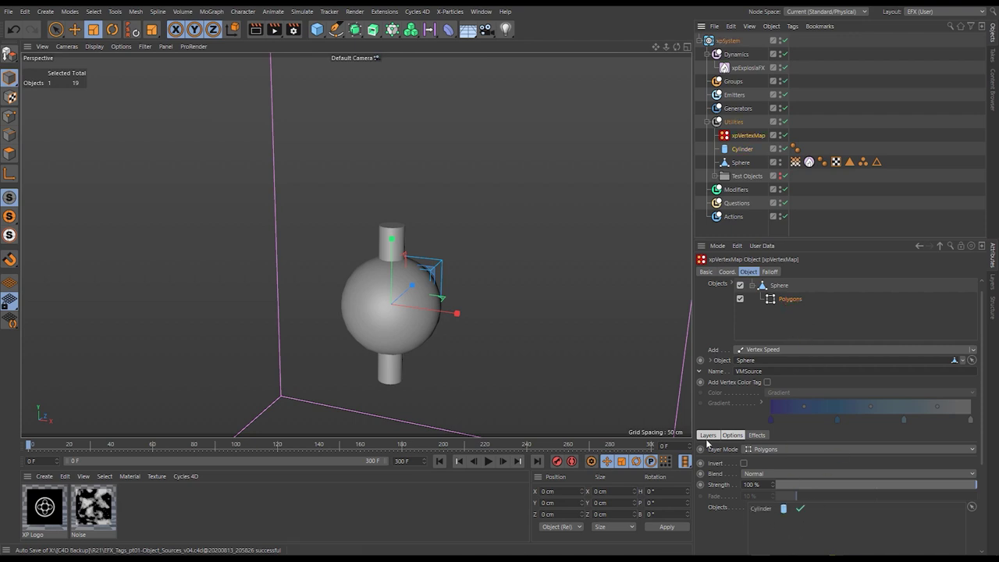
click(796, 165)
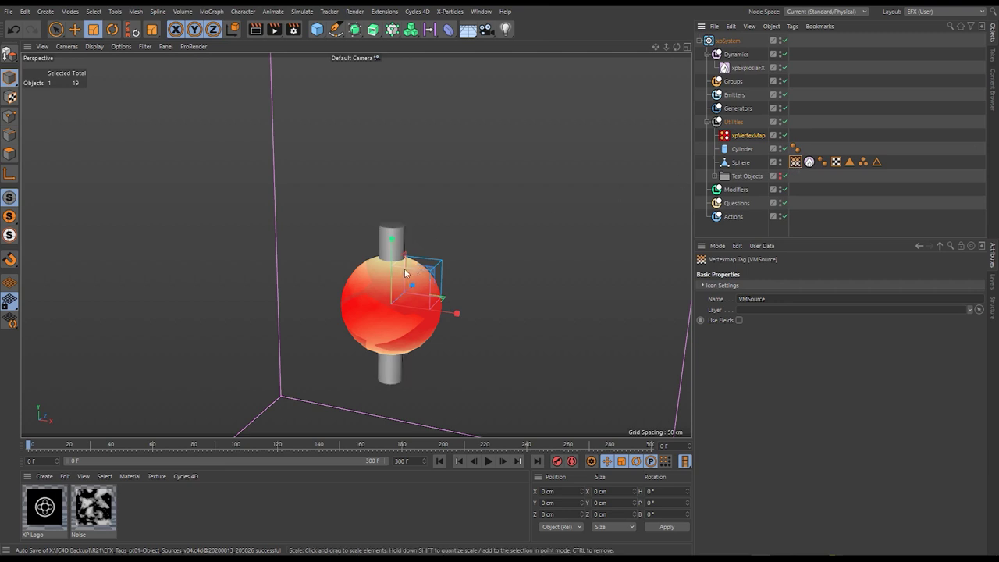
Set the xpVertexMap Polygons layer's range to 5 cm, select the cylinder and play the simulation
click(750, 137)
middle_drag(731, 521, 727, 390)
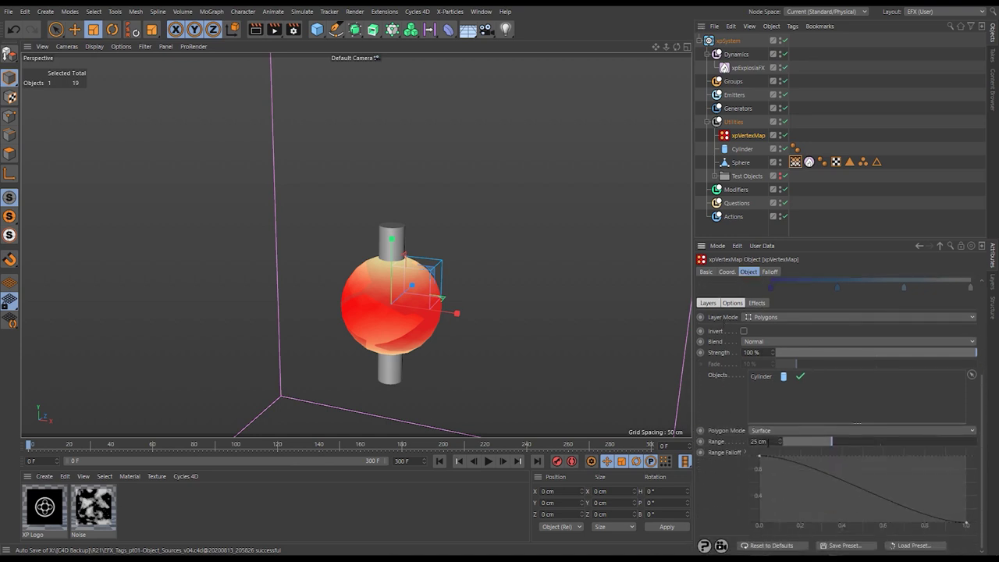
text(5)
key(Return)
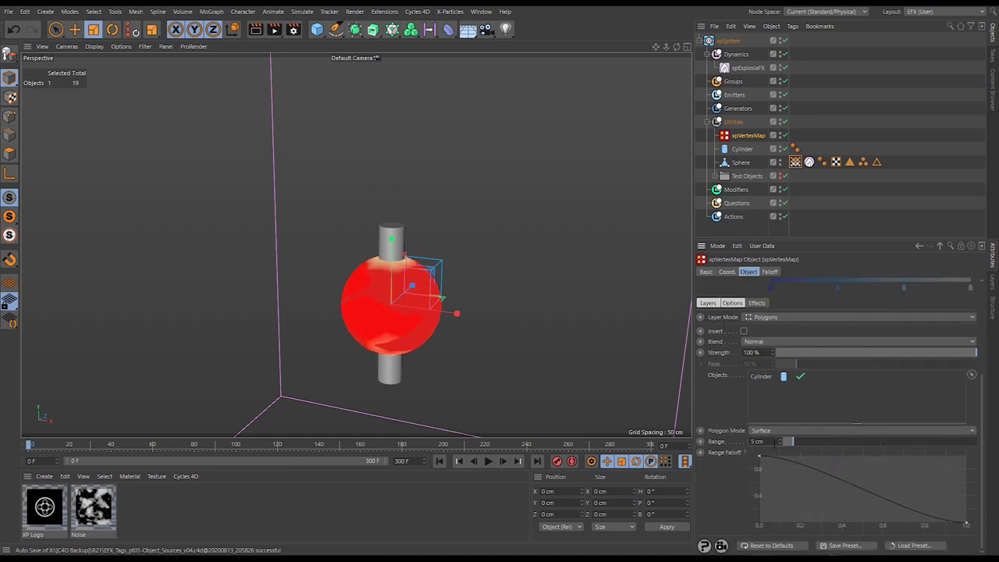
text(5)
key(Return)
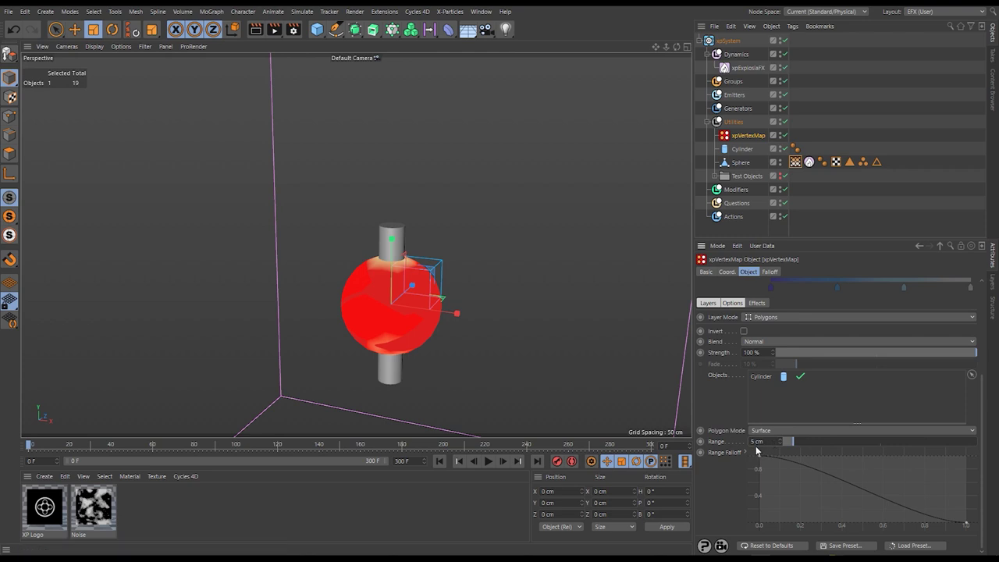
click(738, 149)
click(488, 462)
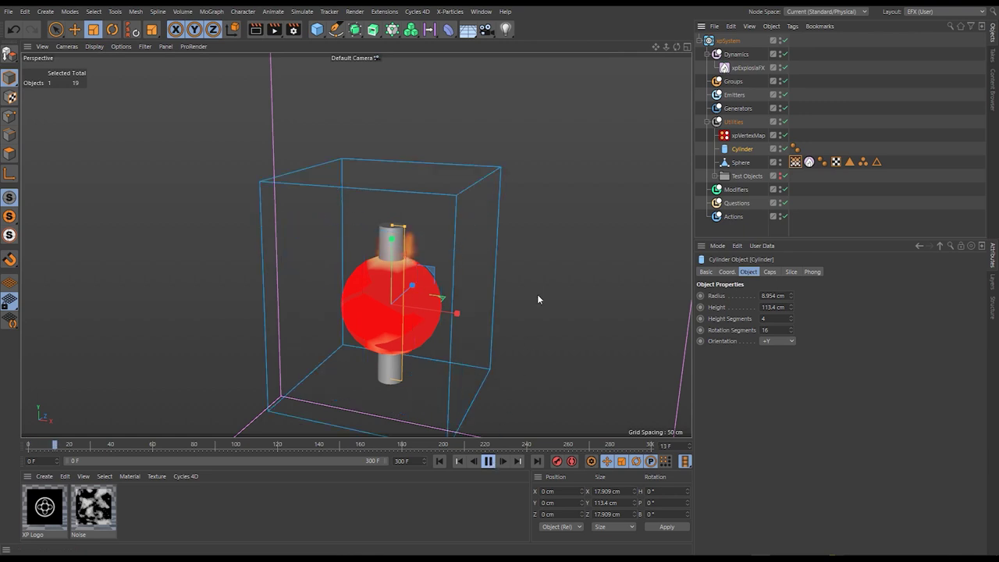
Rotate the cylinder to lie nearly horizontally through the sphere and widen it to about 25 cm while the simulation plays
key(r)
drag(500, 152, 575, 420)
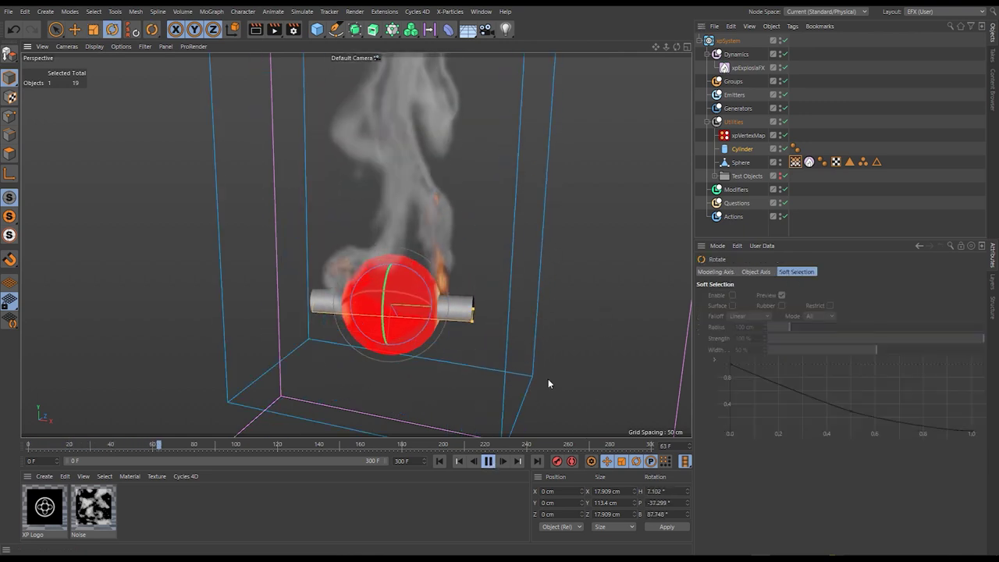
key(e)
drag(473, 321, 473, 332)
mouse_move(591, 383)
mouse_down()
mouse_move(591, 362)
mouse_move(595, 387)
mouse_up()
alt+drag(370, 315, 455, 384)
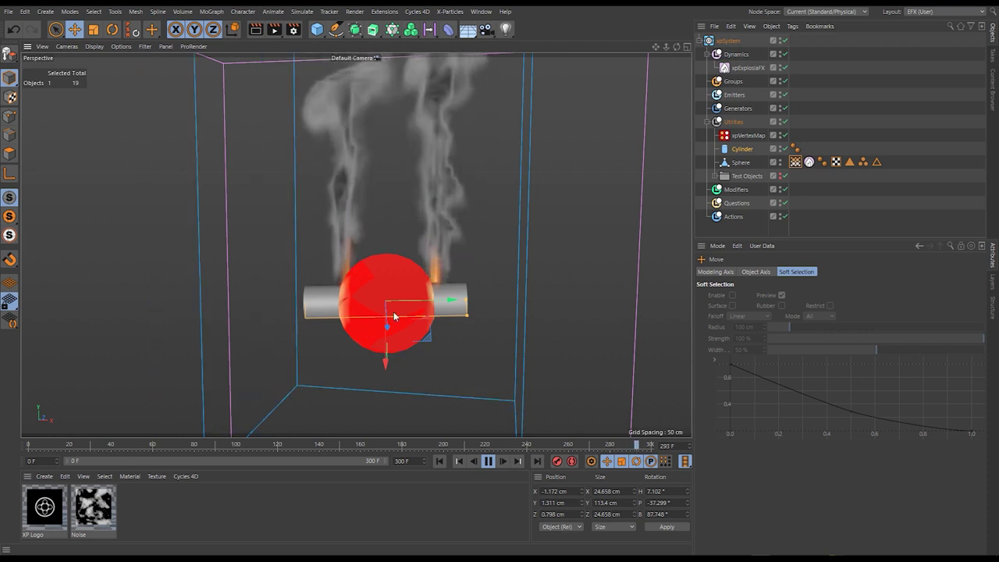
click(490, 461)
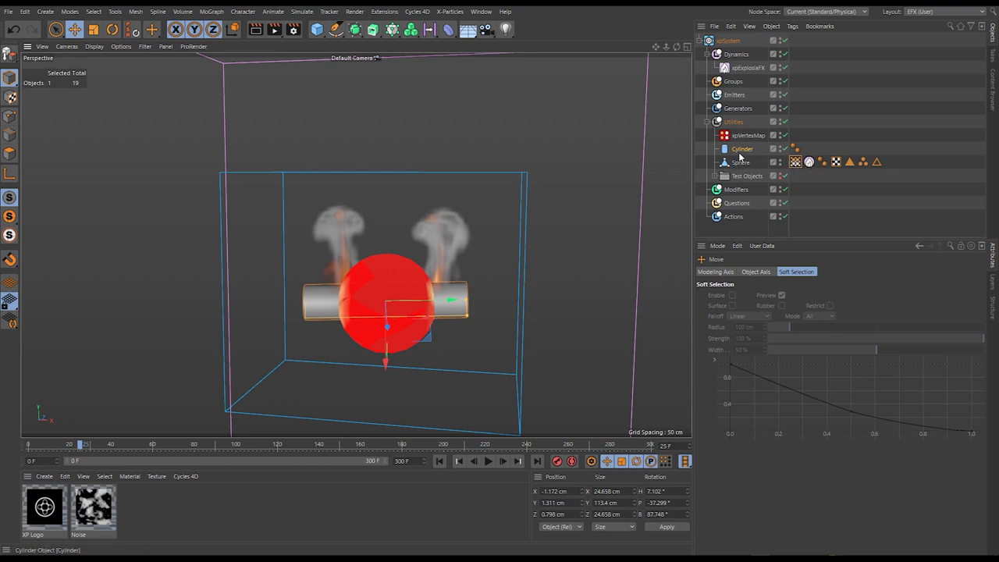
Remove the cylinder from the scene and store the sphere below Plane in Test Objects without its xpExplosiaFX Source tag
ctrl+click(740, 162)
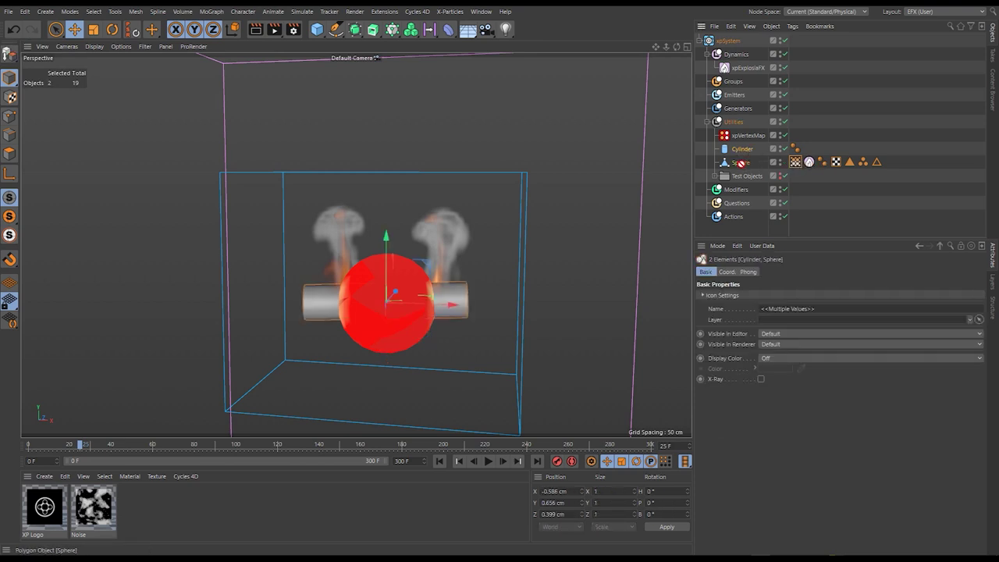
drag(743, 177, 743, 176)
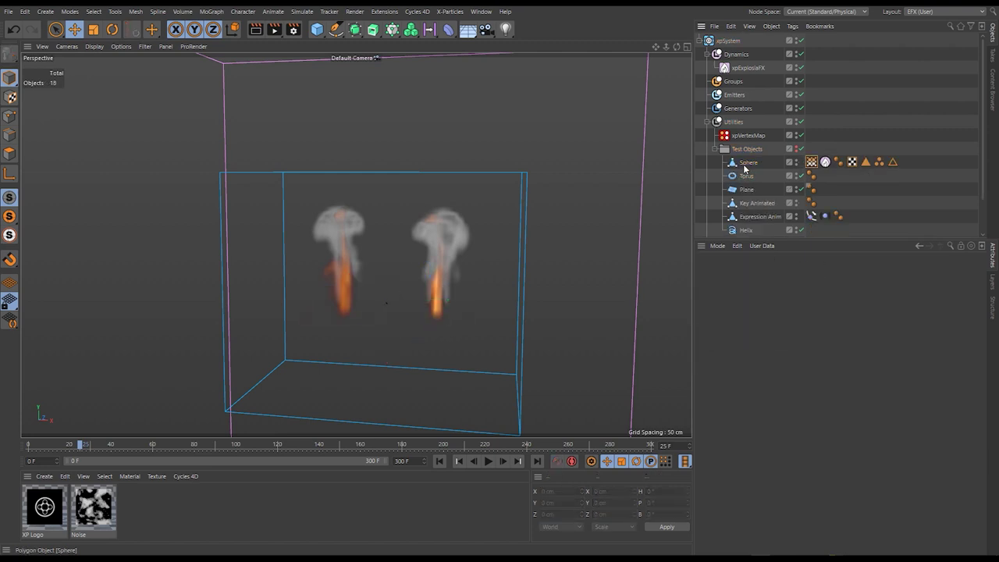
click(826, 162)
key(Delete)
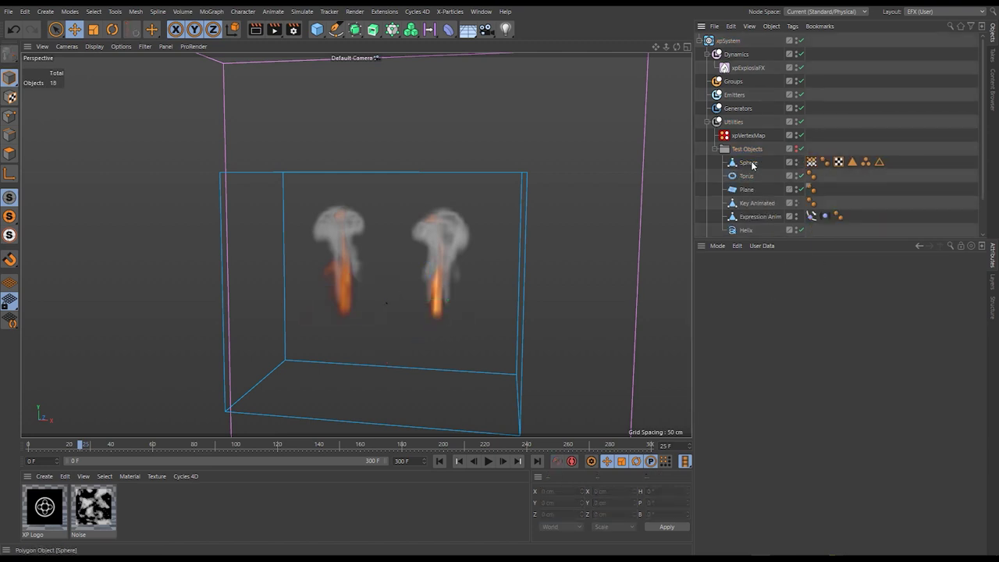
drag(752, 195, 751, 197)
Delete the xpVertexMap object and move Key Animated out of the Test Objects folder to directly under Utilities
click(756, 203)
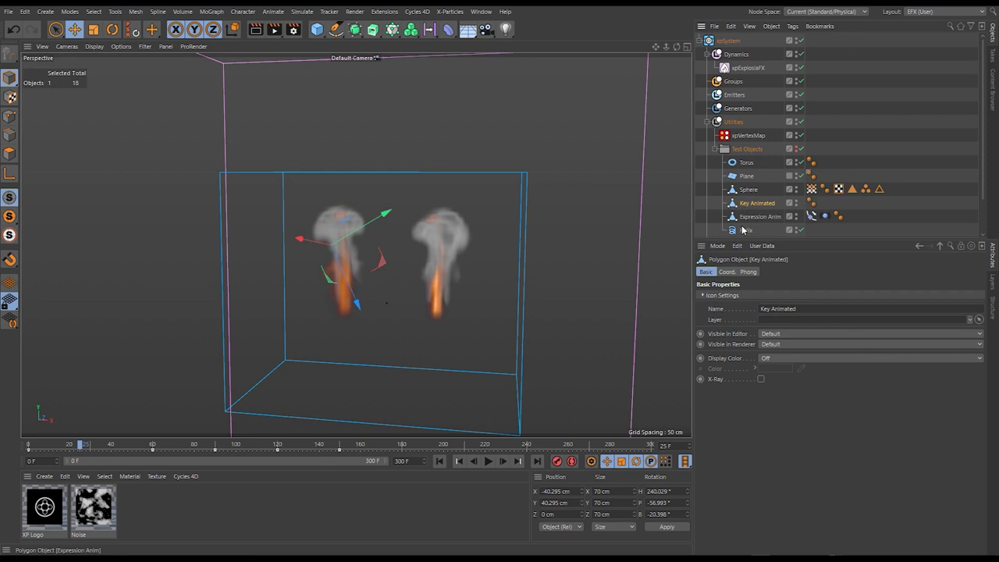
click(440, 462)
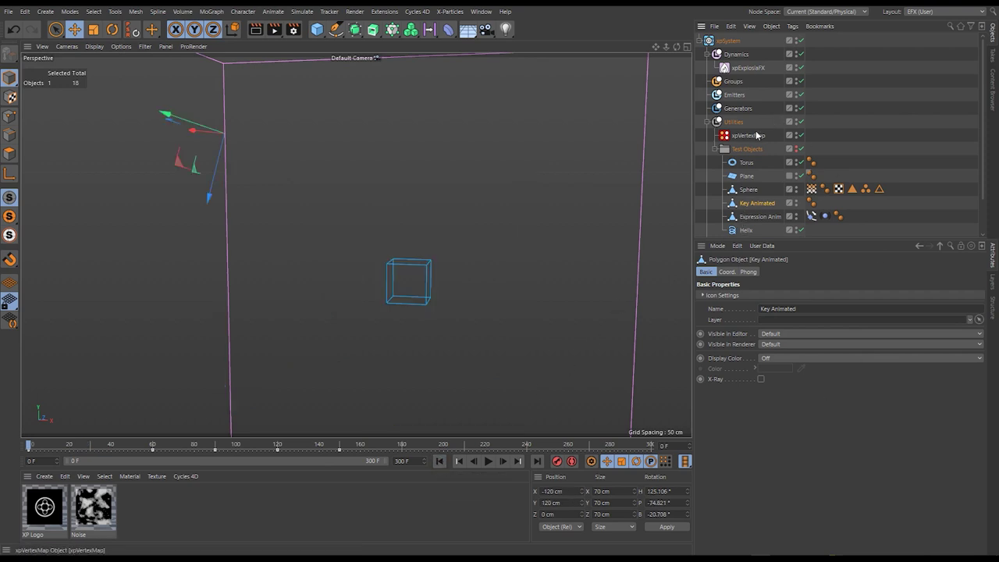
click(750, 135)
key(Delete)
scroll(410, 295, down, 5)
scroll(401, 306, up, 5)
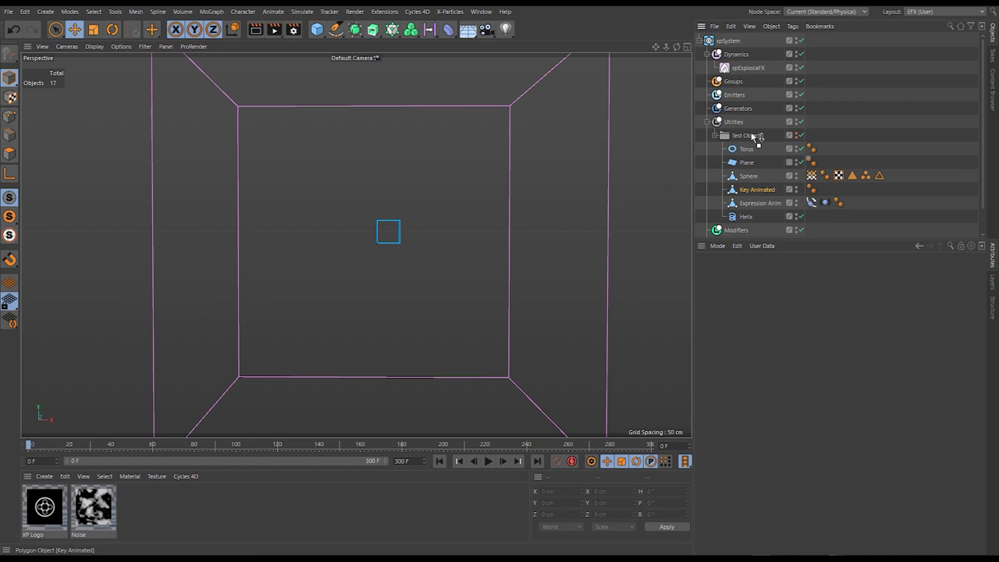
drag(753, 131, 750, 130)
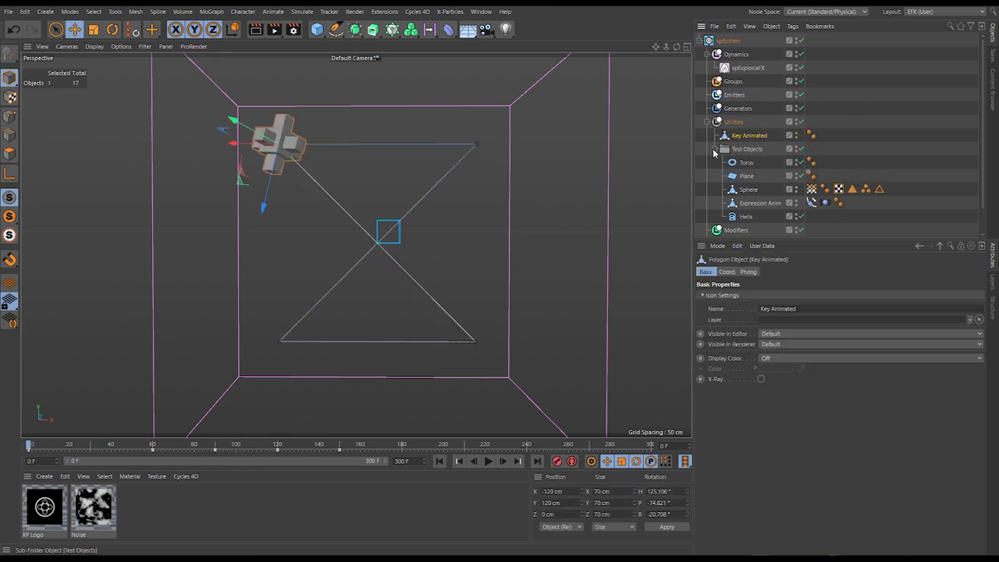
click(714, 150)
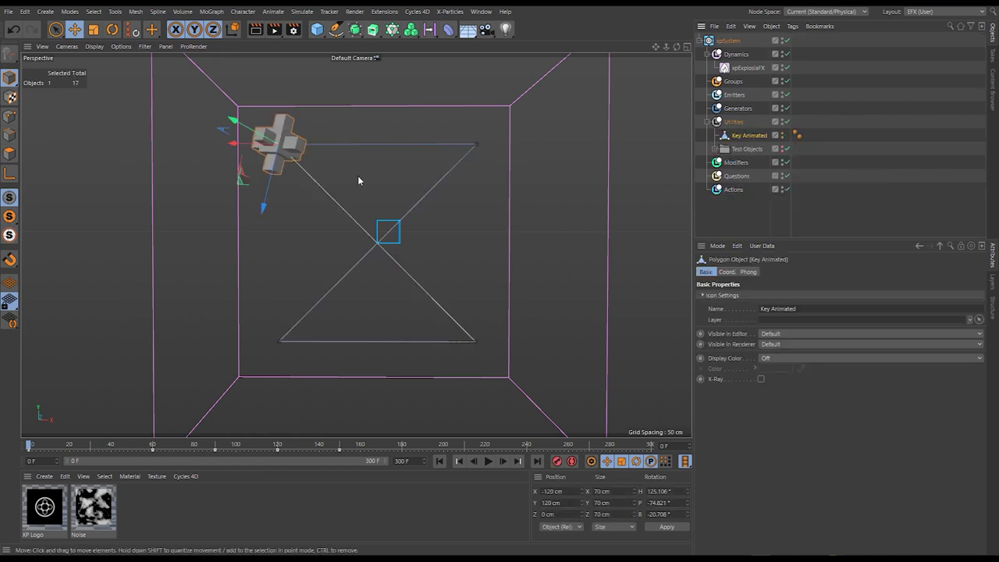
Preview the Key Animated object's motion and add an xpExplosiaFX Source tag to it
click(489, 461)
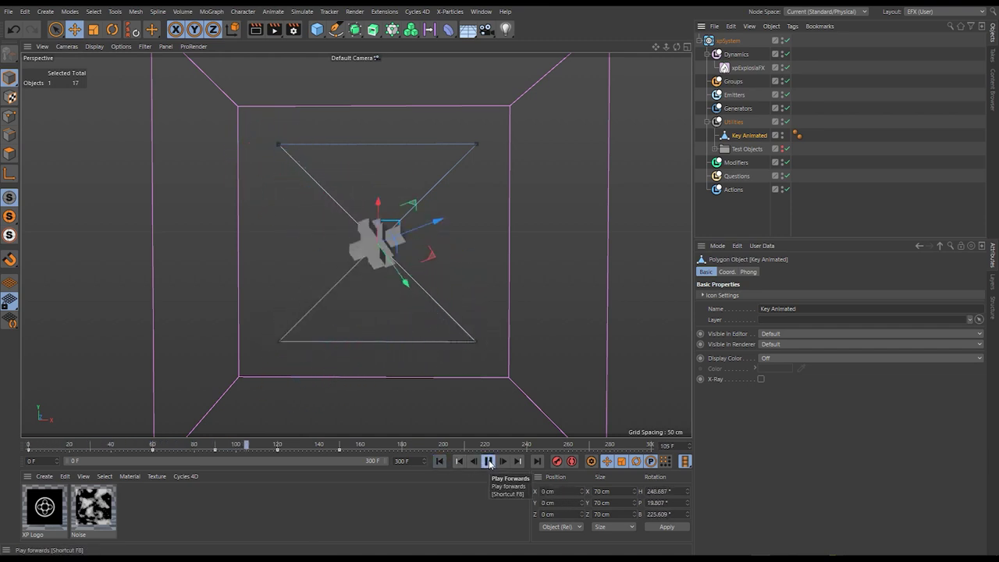
click(489, 461)
right_click(749, 137)
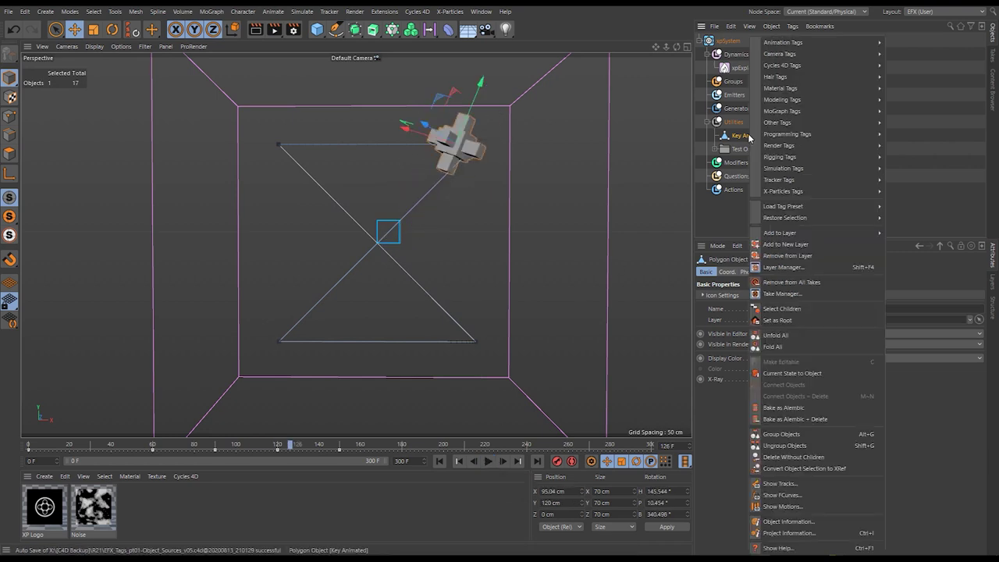
mouse_move(815, 192)
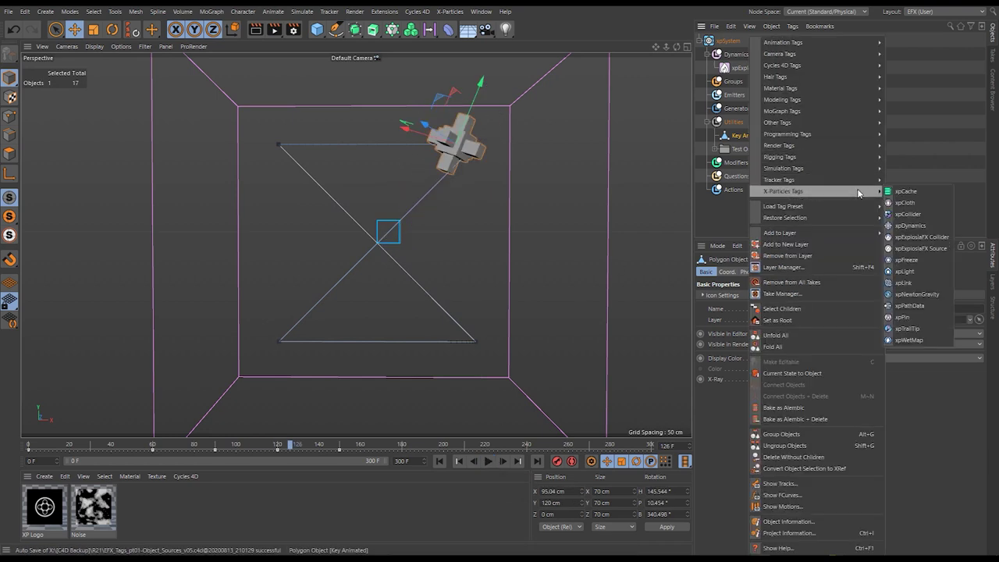
click(937, 249)
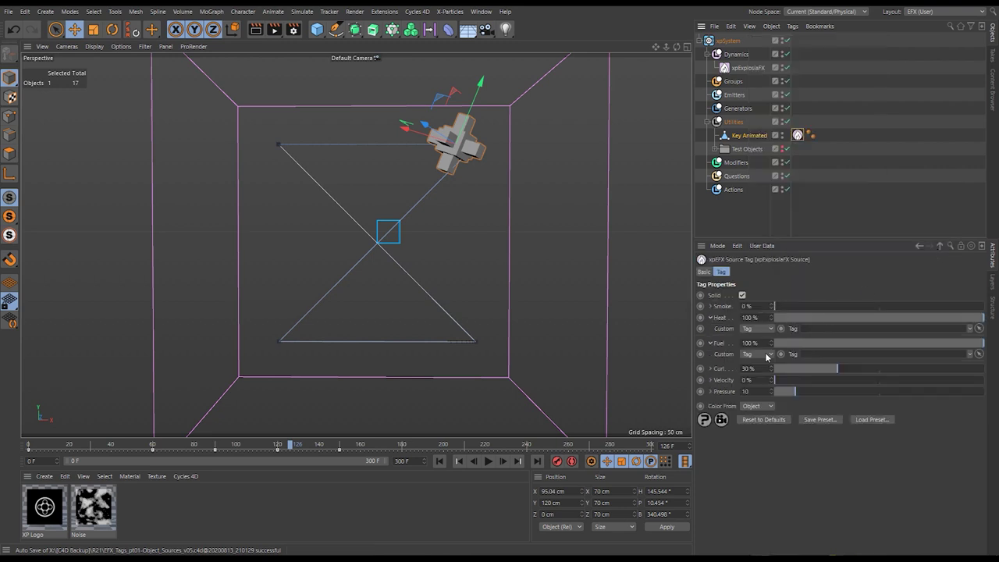
click(712, 318)
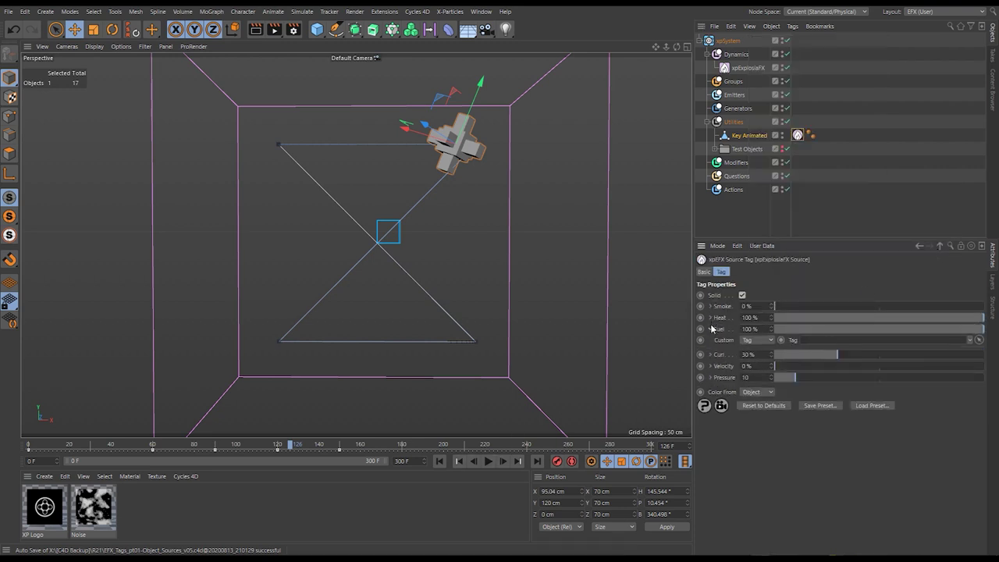
click(711, 329)
Play the simulation from the start to examine the fire and smoke emitted along the animated object's path
click(439, 462)
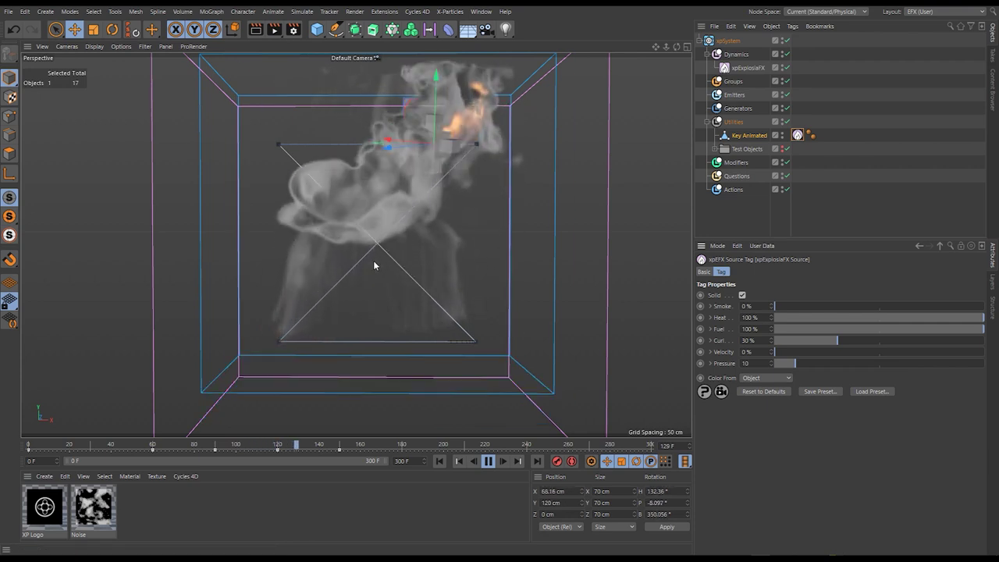
click(490, 461)
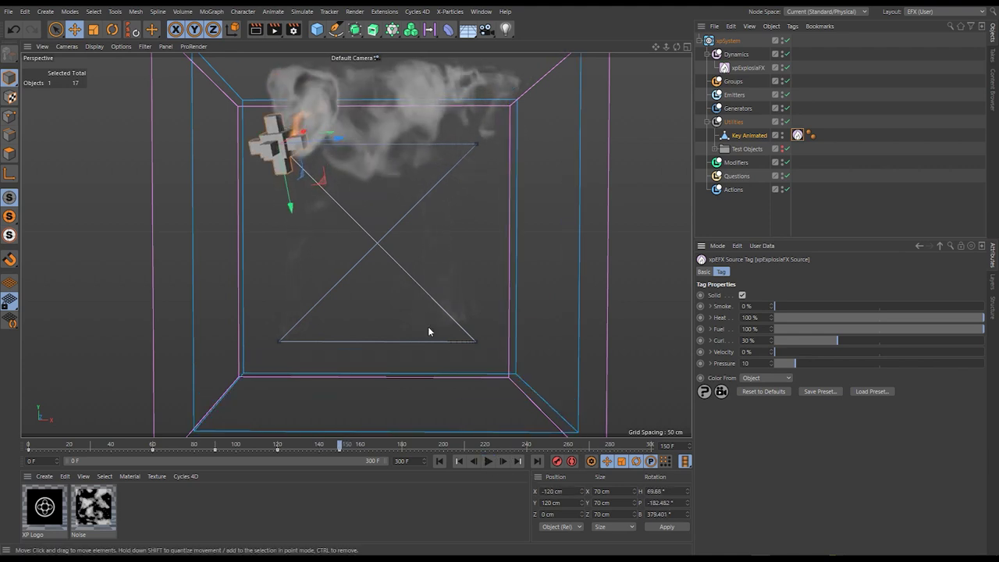
click(489, 461)
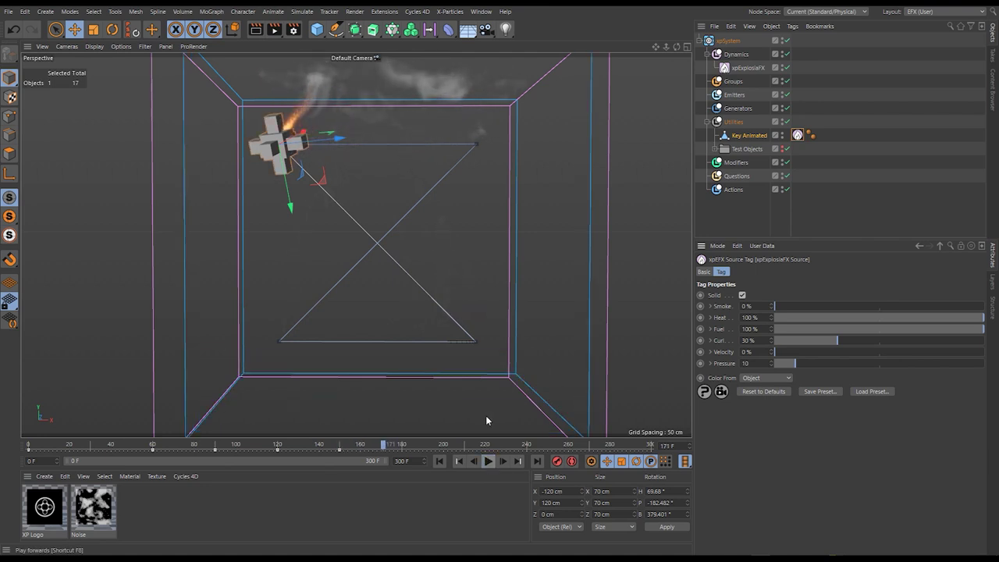
Set xpExplosiaFX's smoke, heat and fuel buoyancy, vorticity, turbulence strength and turbulence radius all to 0
click(748, 68)
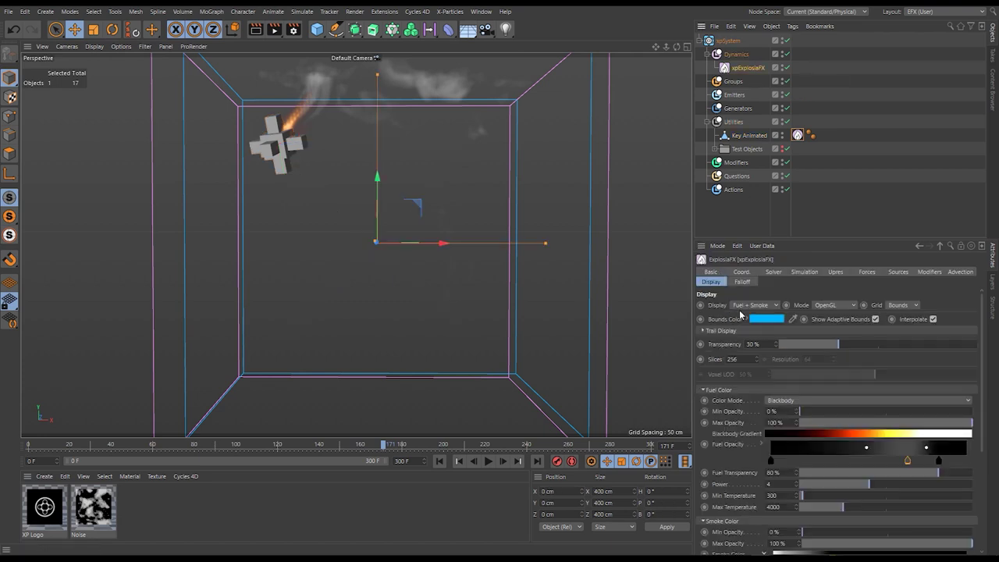
click(805, 272)
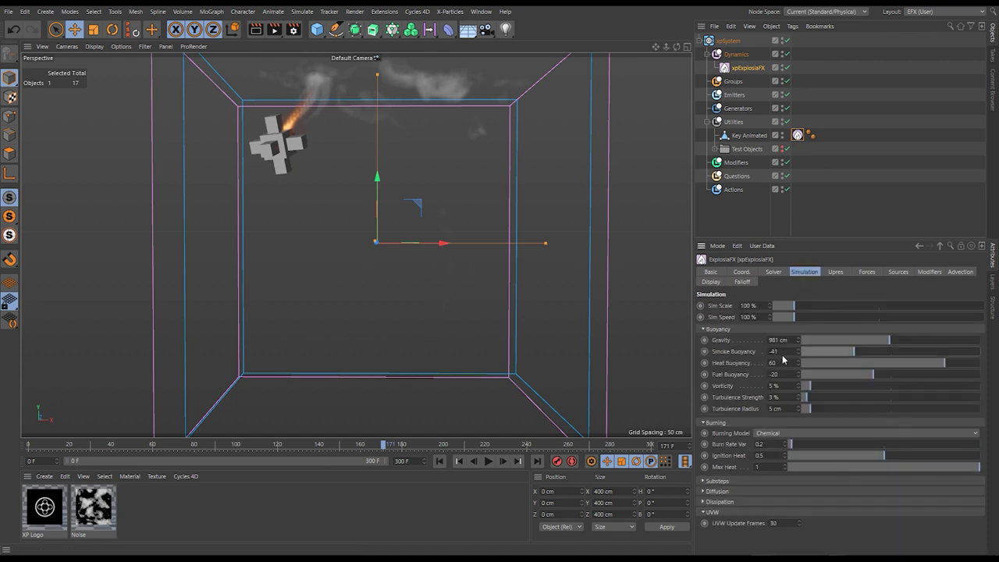
drag(832, 367, 803, 364)
text(0)
key(Tab)
text(0)
key(Return)
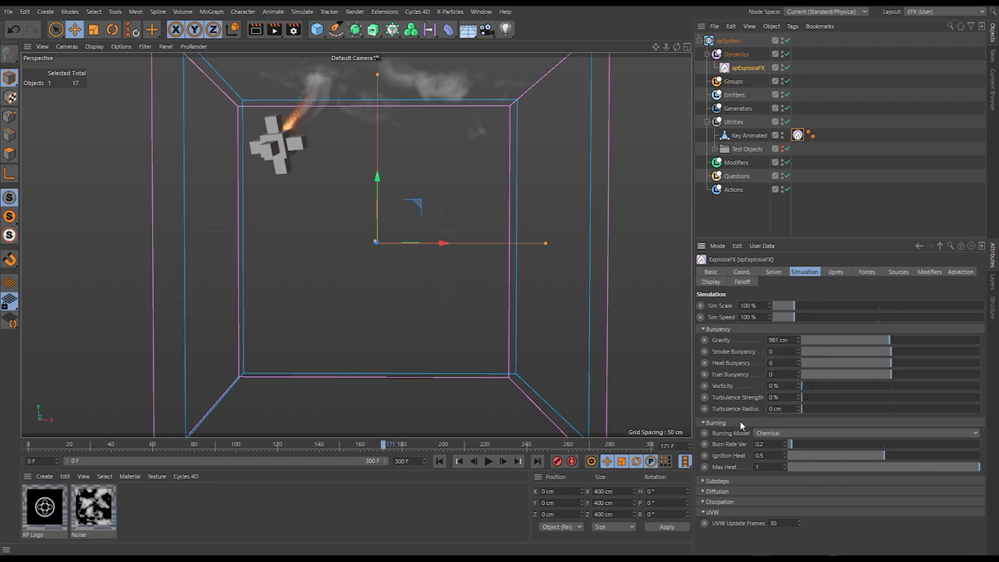
Set Curl to 0% and Pressure to 0 on Key Animated's source tag and play the simulation from the start
click(798, 135)
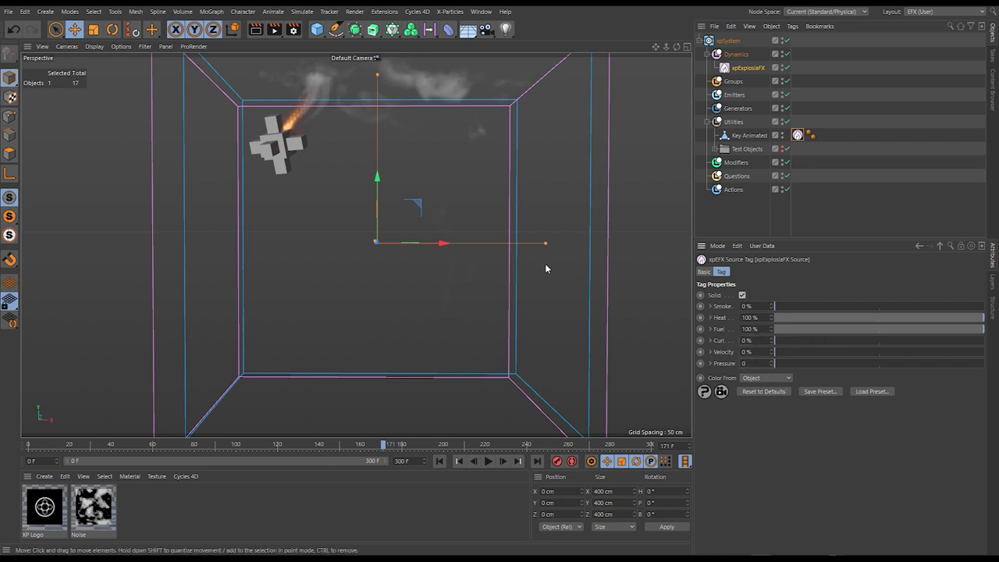
click(440, 461)
click(488, 461)
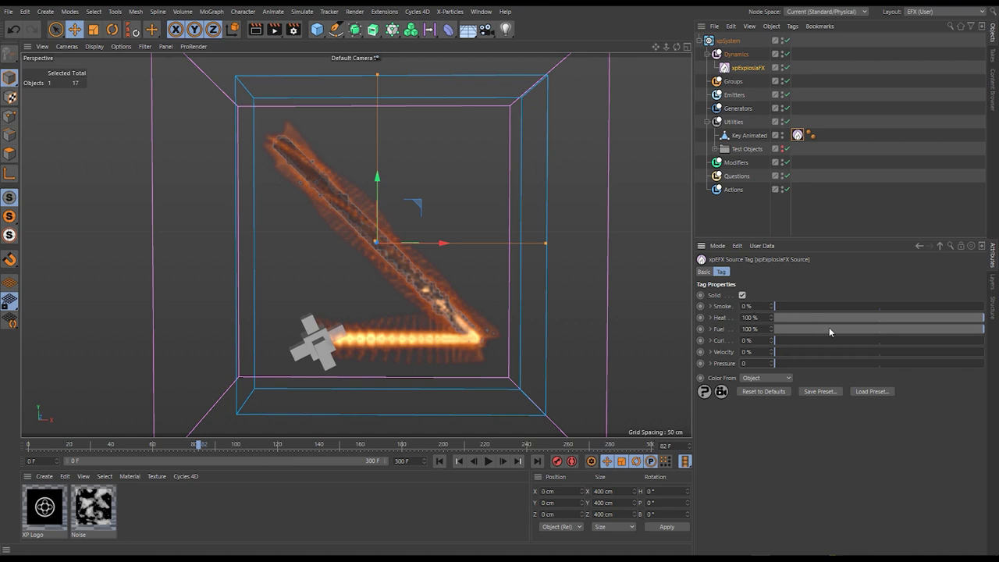
Set the source tag's Fuel to 0% and switch the xpExplosiaFX display to Temperature
drag(828, 325, 773, 328)
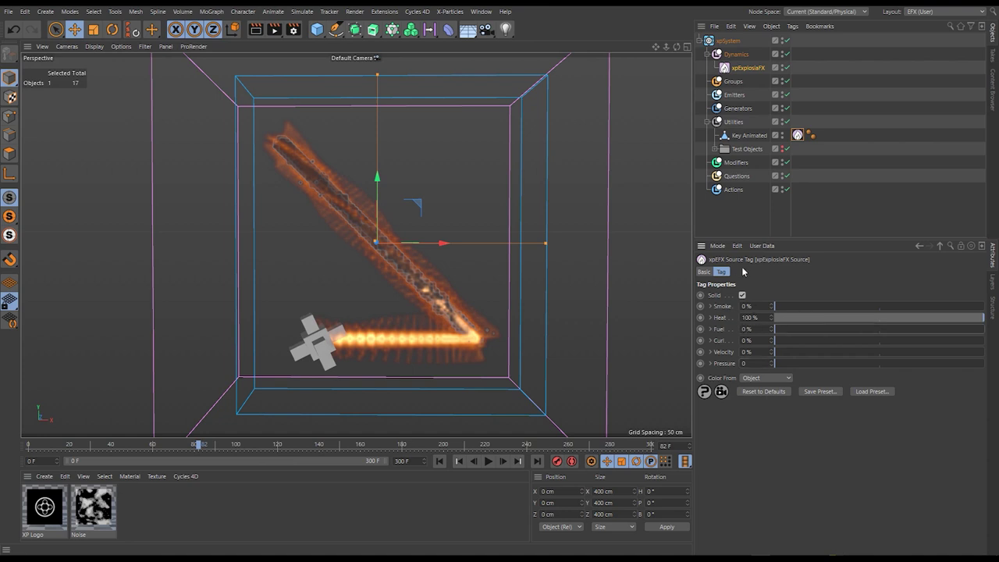
click(748, 69)
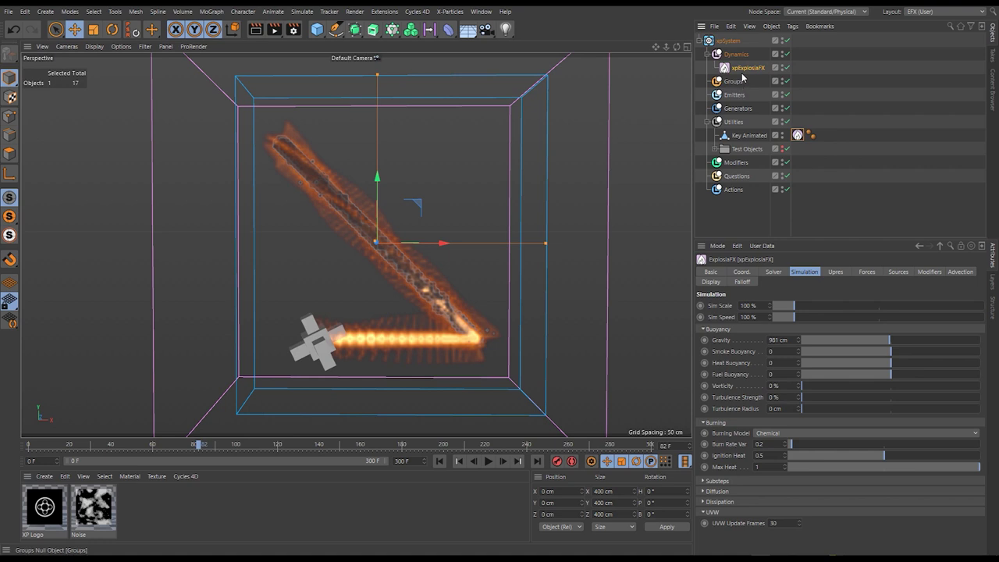
click(711, 282)
click(755, 304)
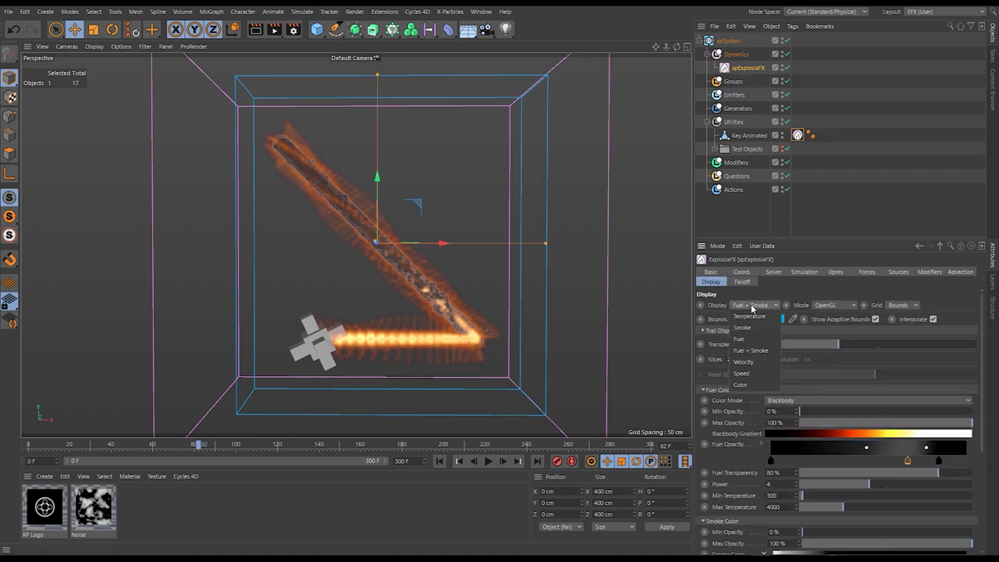
click(719, 372)
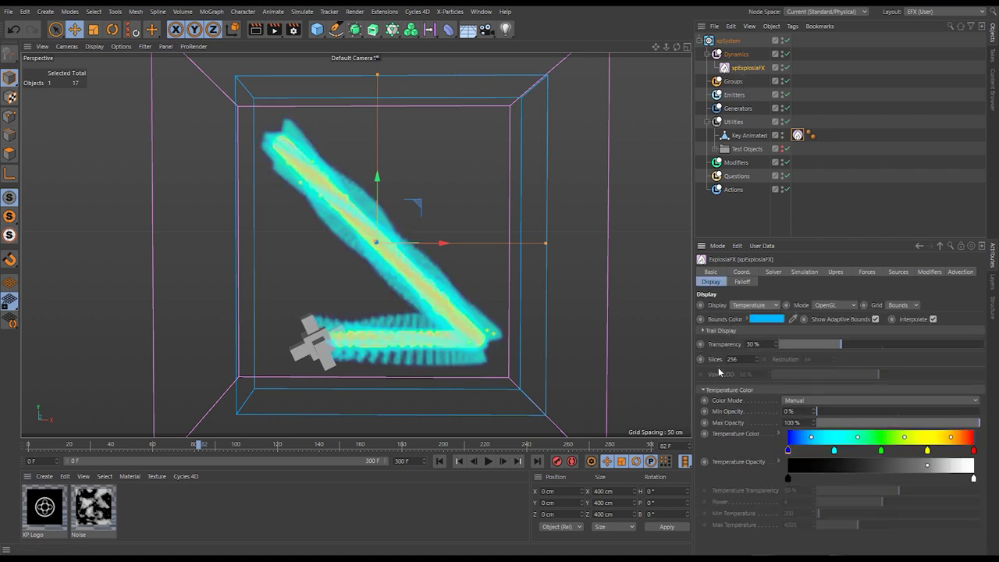
Replay the heat-only simulation from the start to examine gaps in the temperature trail
click(797, 135)
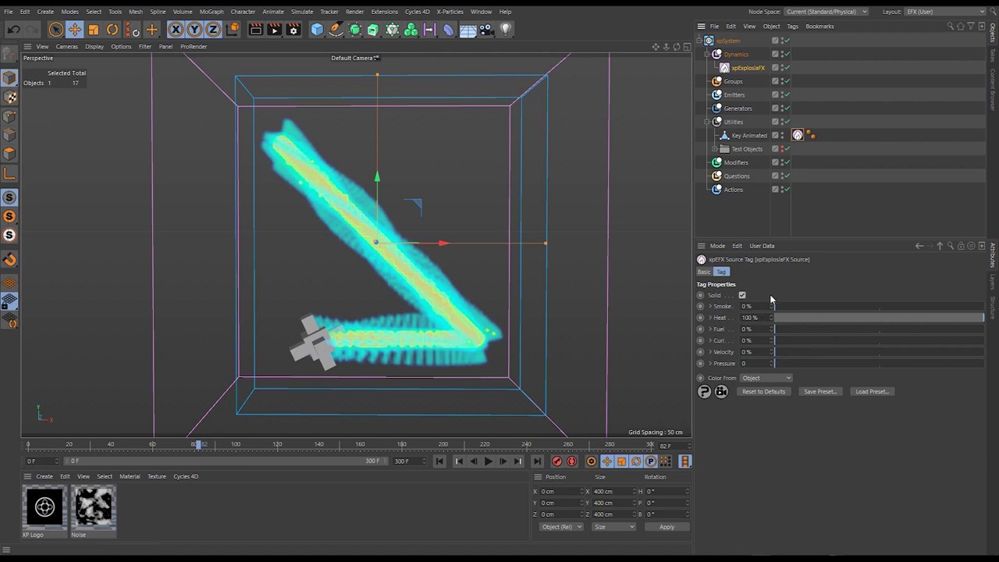
click(440, 461)
click(489, 462)
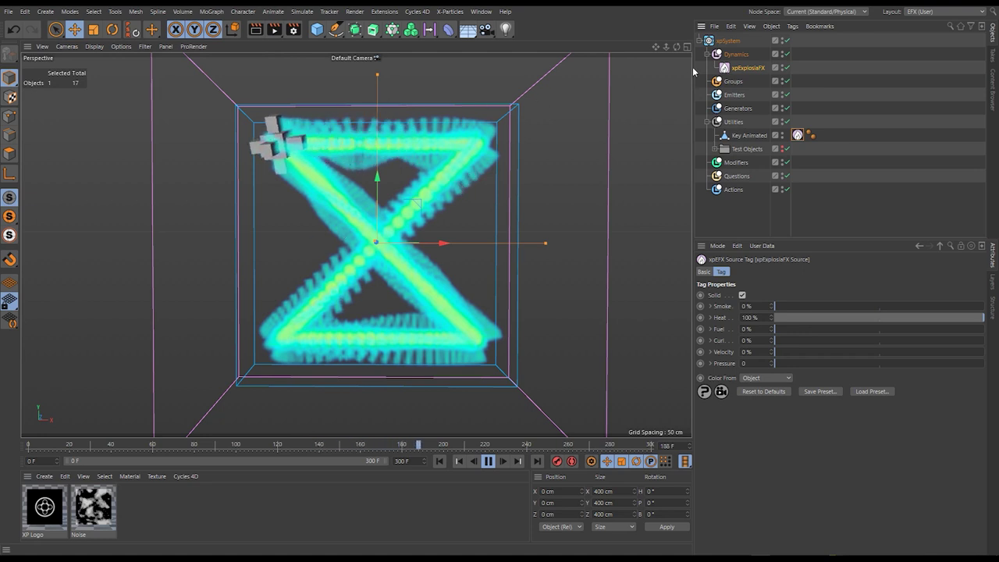
Set the xpExplosiaFX solver's Motion Gap Fill to 10
click(748, 69)
click(771, 271)
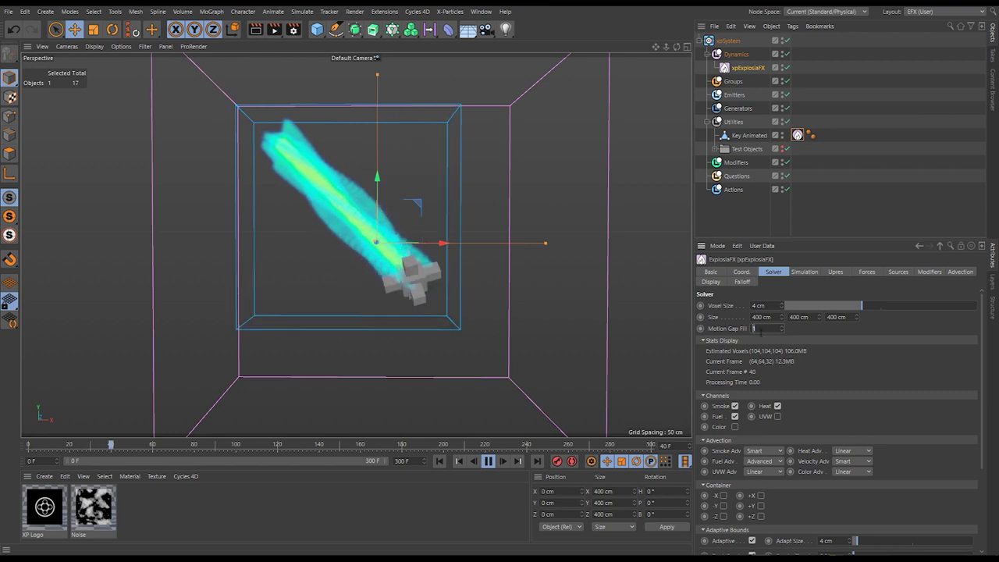
text(0)
key(Return)
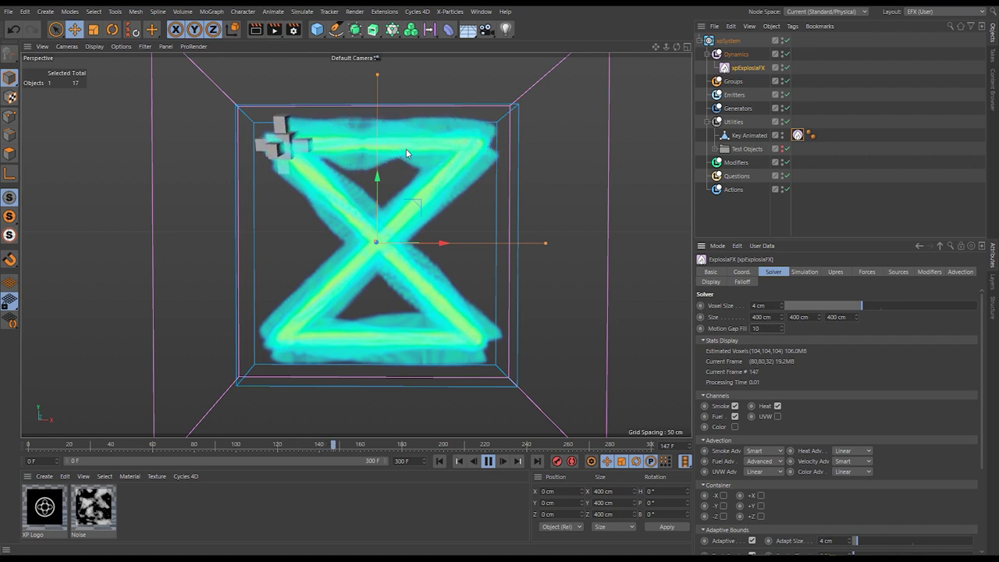
Try a Motion Gap Fill of 5, restore it to 10 and replay the simulation from the start
click(437, 461)
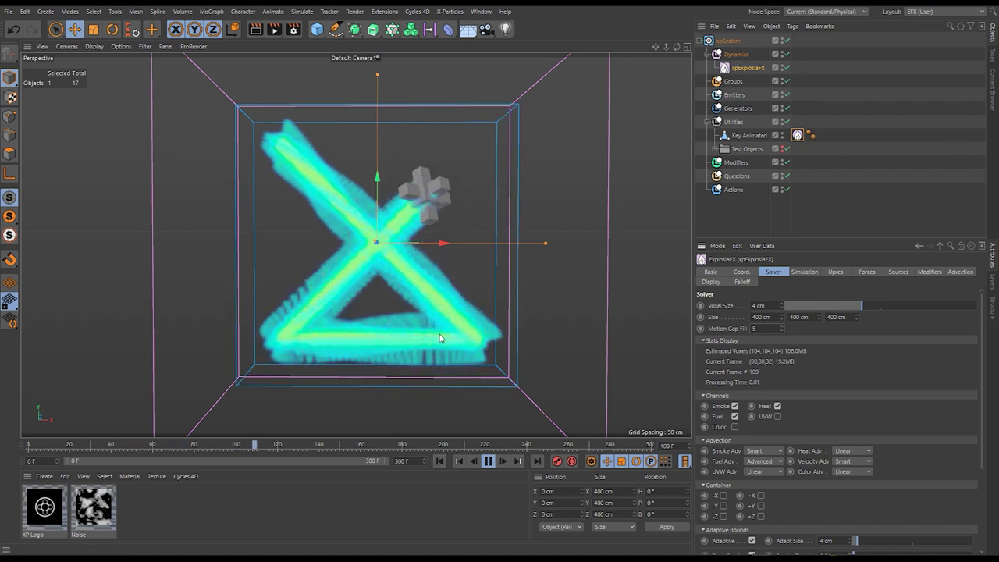
scroll(757, 329, up, 5)
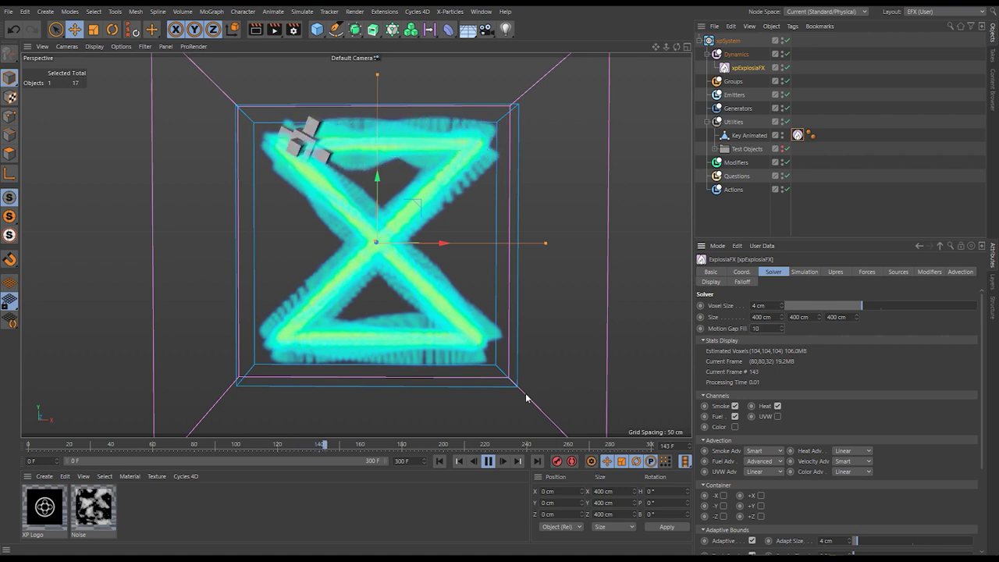
click(438, 463)
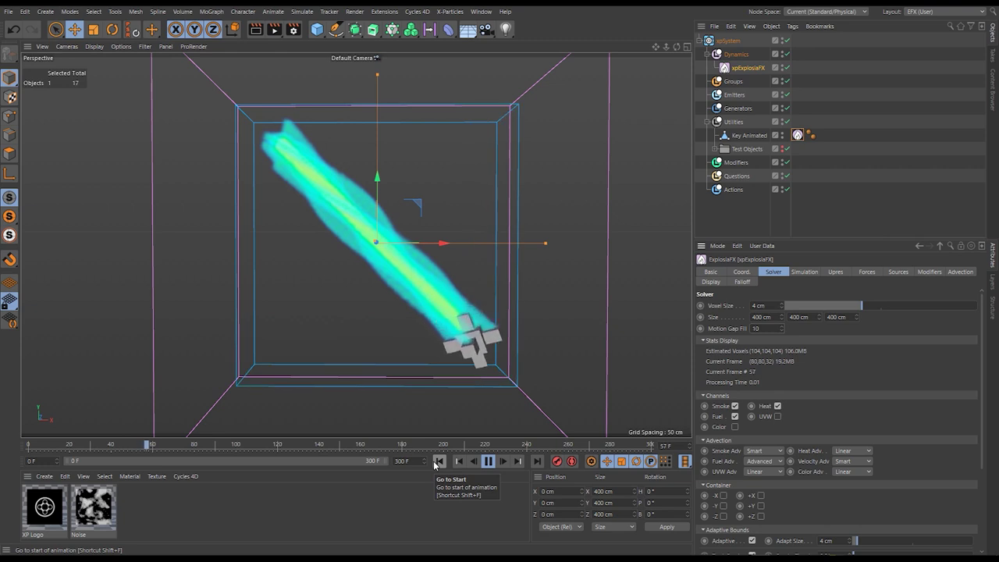
Set the Velocity of Key Animated's xpExplosiaFX source tag to 100% and replay the simulation from the start
click(489, 461)
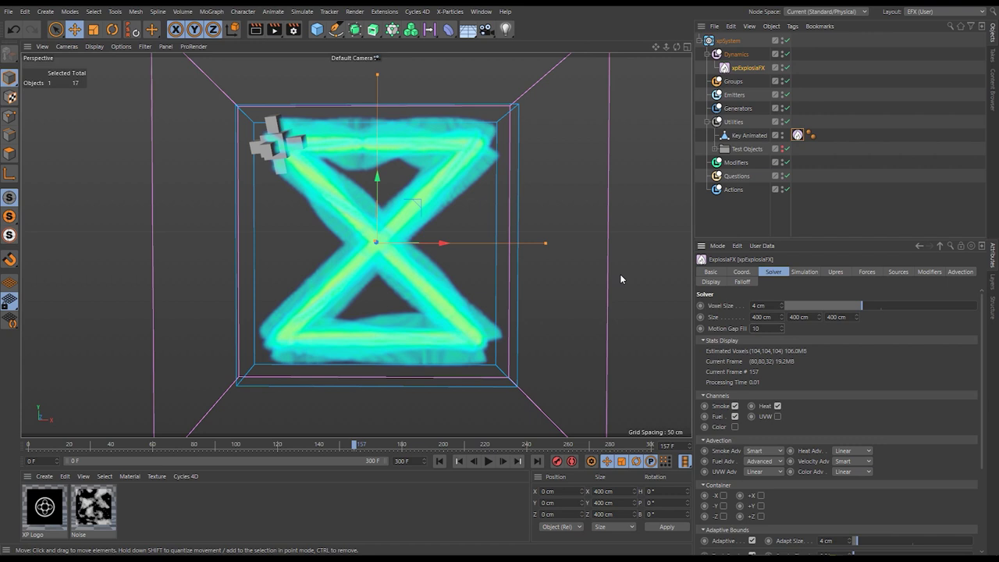
click(797, 136)
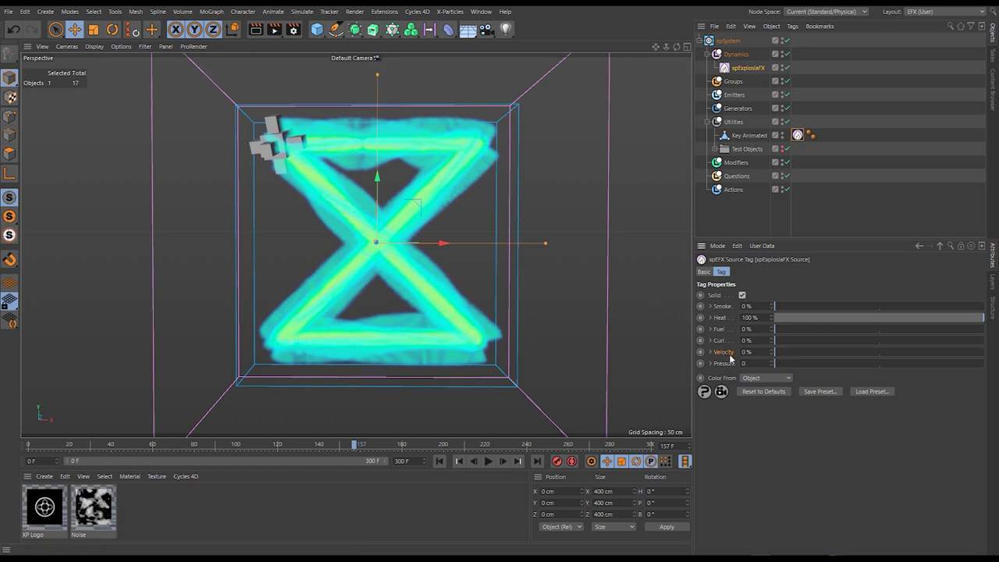
drag(883, 356, 985, 352)
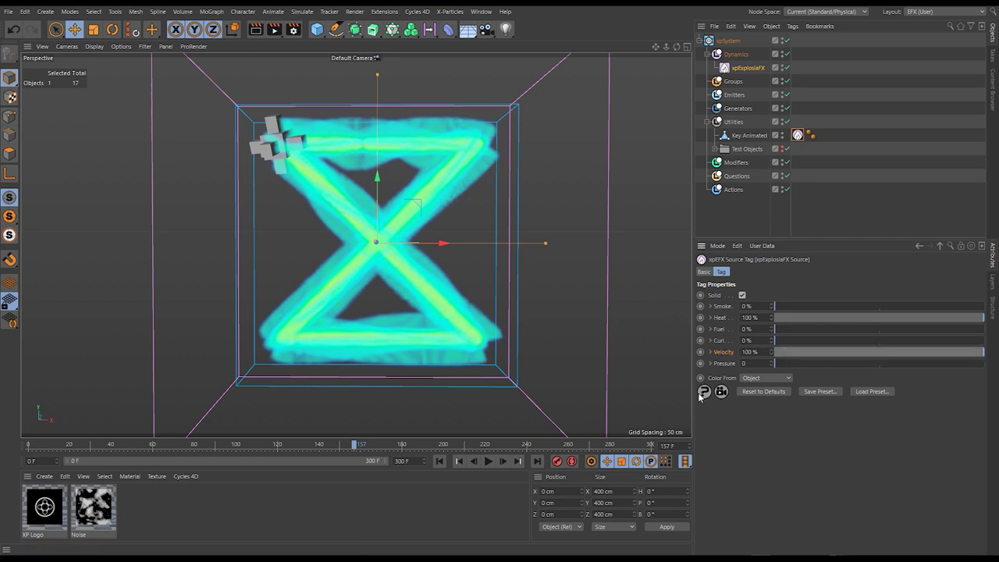
click(439, 461)
click(488, 462)
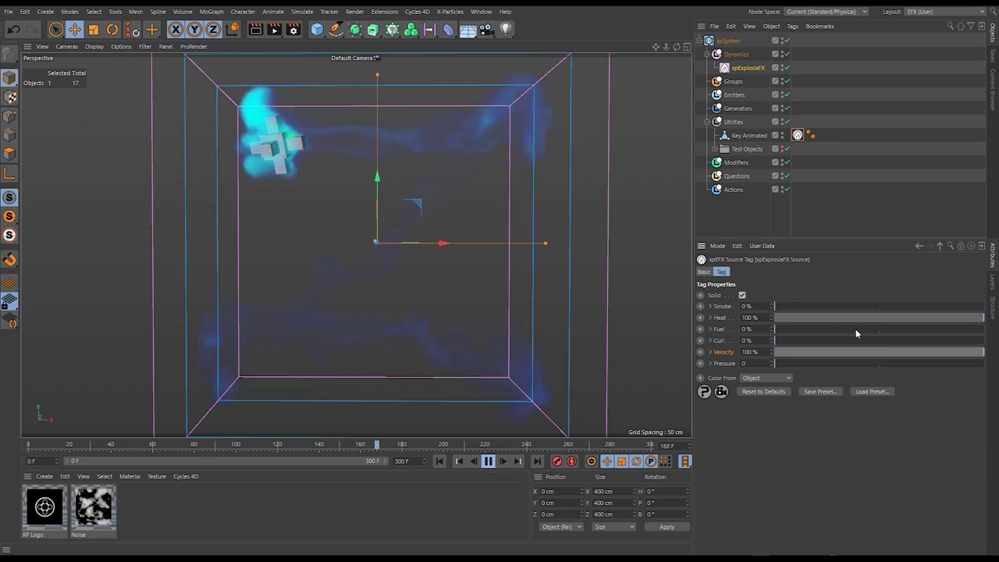
Try a Curl of 30% on the source tag, replay the simulation, and raise Curl to 300%
click(746, 341)
text(30)
key(Return)
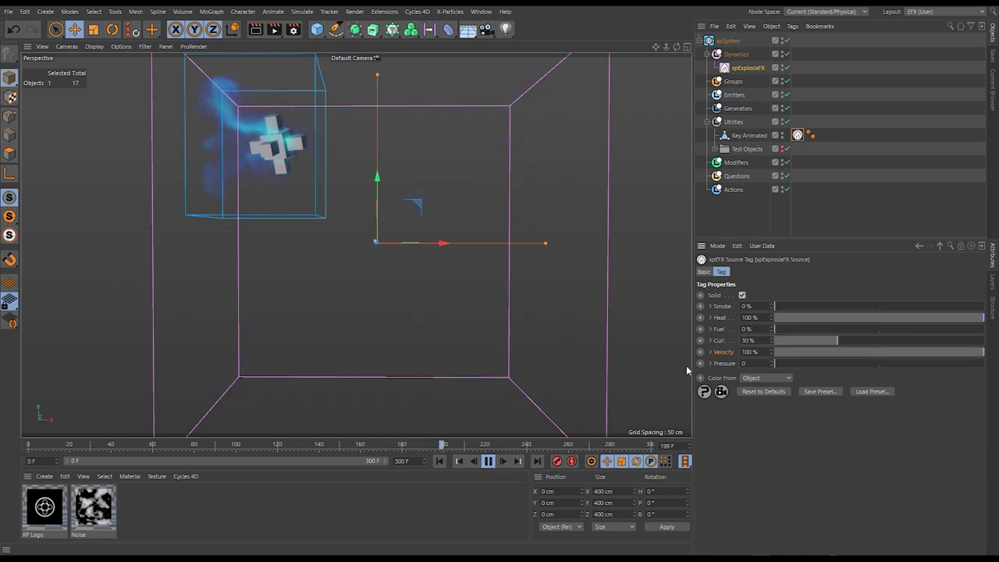
click(440, 461)
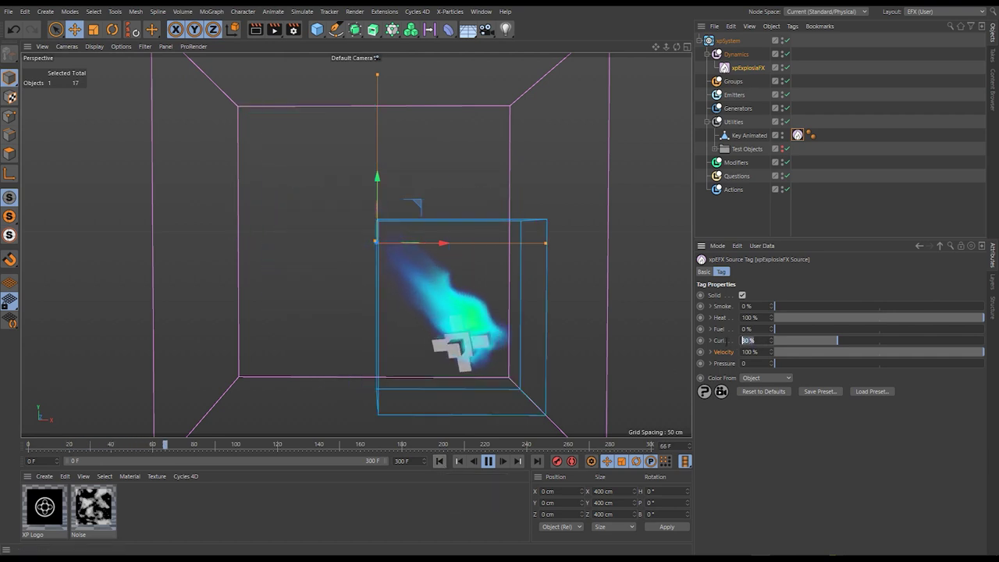
click(748, 341)
text(300)
key(Return)
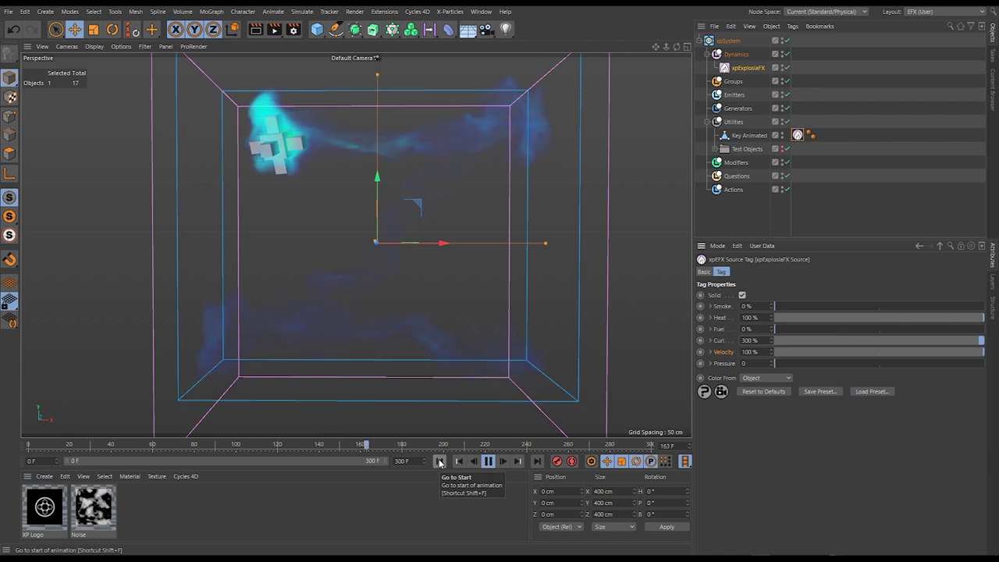
Disable Solid on the source tag, replay the simulation from the start, and pause it
click(742, 295)
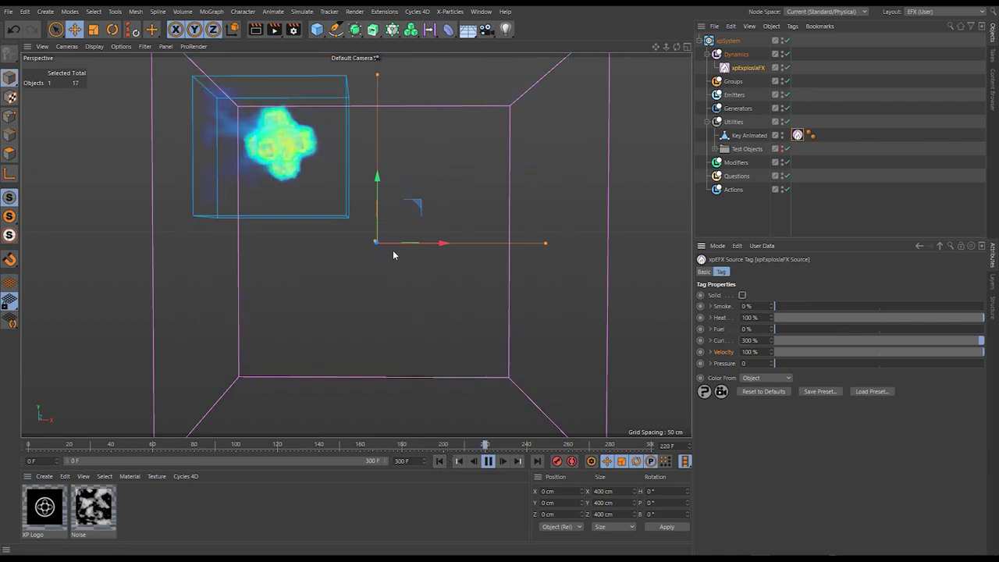
click(442, 463)
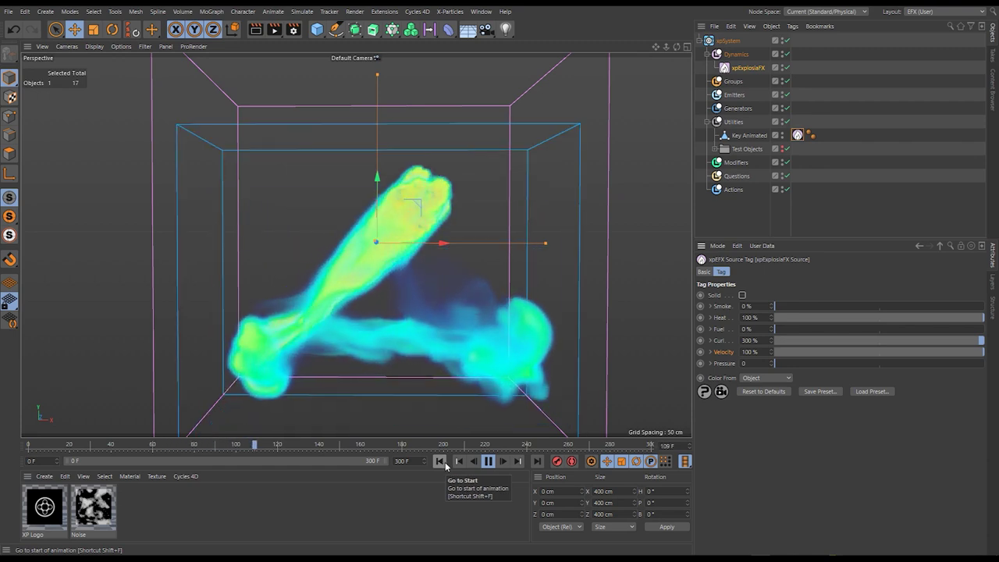
click(489, 462)
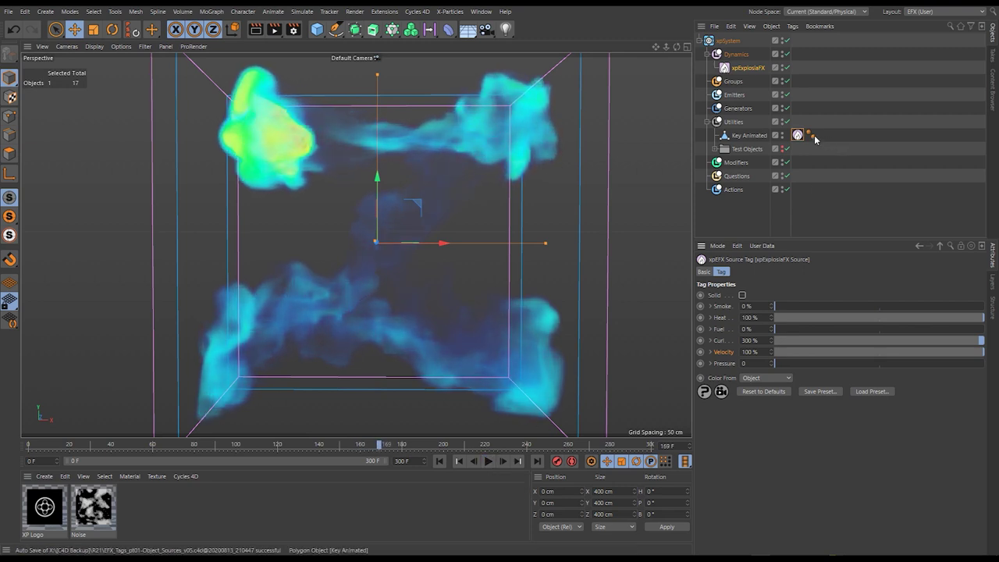
Move the Expression Anim object and the Helix spline out of the Test Objects folder, directly below Key Animated
click(716, 149)
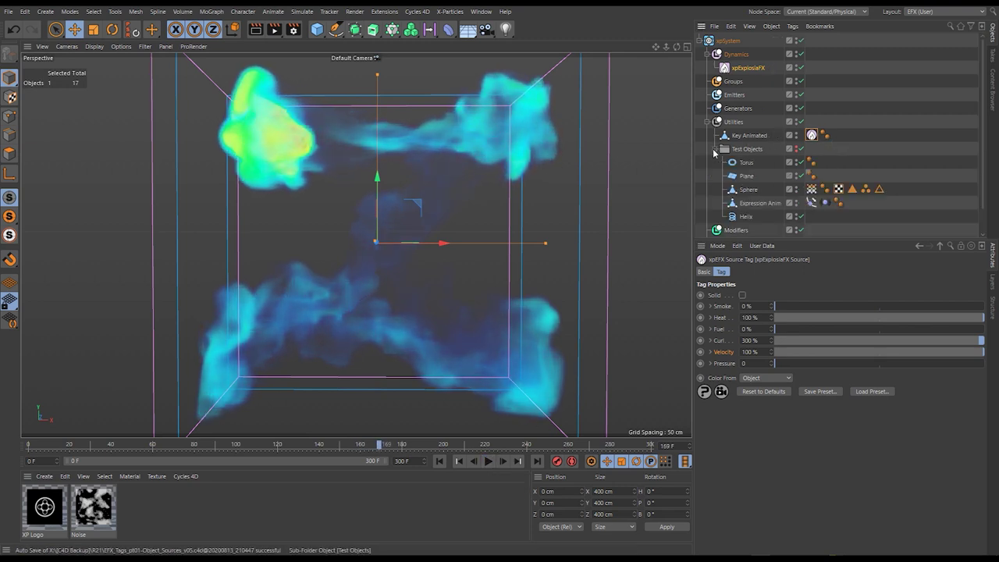
ctrl+click(746, 216)
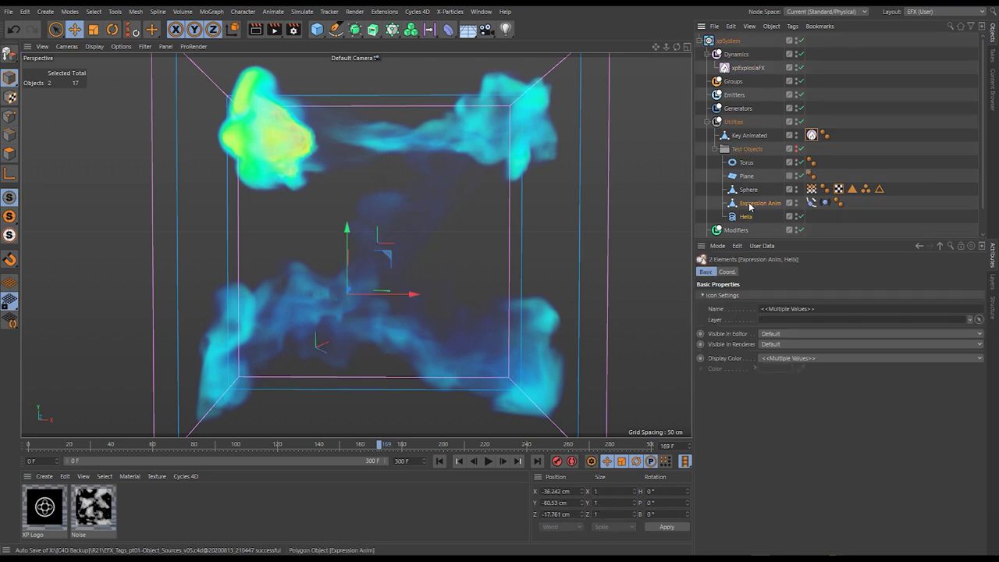
drag(750, 144, 750, 144)
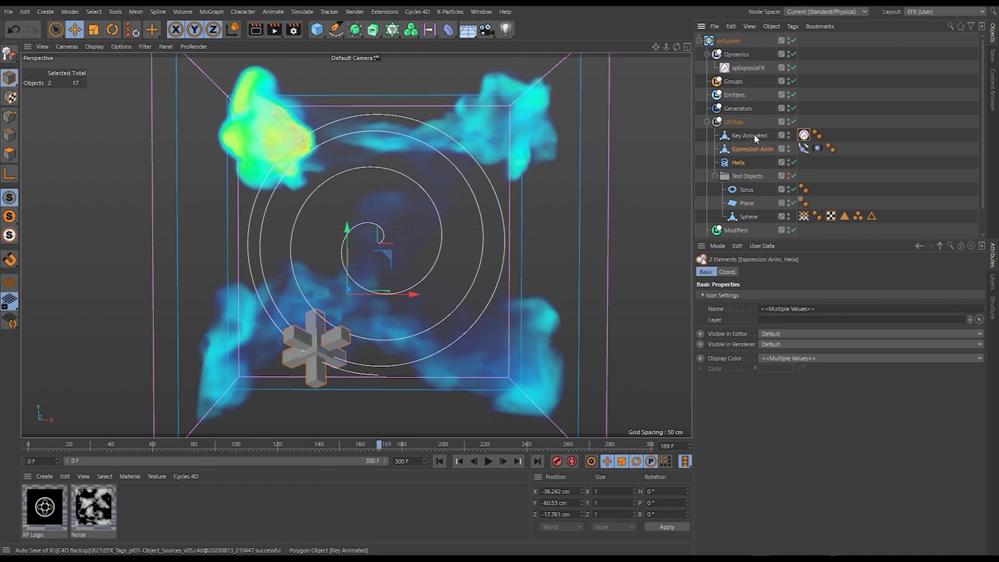
Transfer the xpExplosiaFX source tag from Key Animated to Expression Anim and store Key Animated in the Test Objects folder
drag(804, 136, 844, 148)
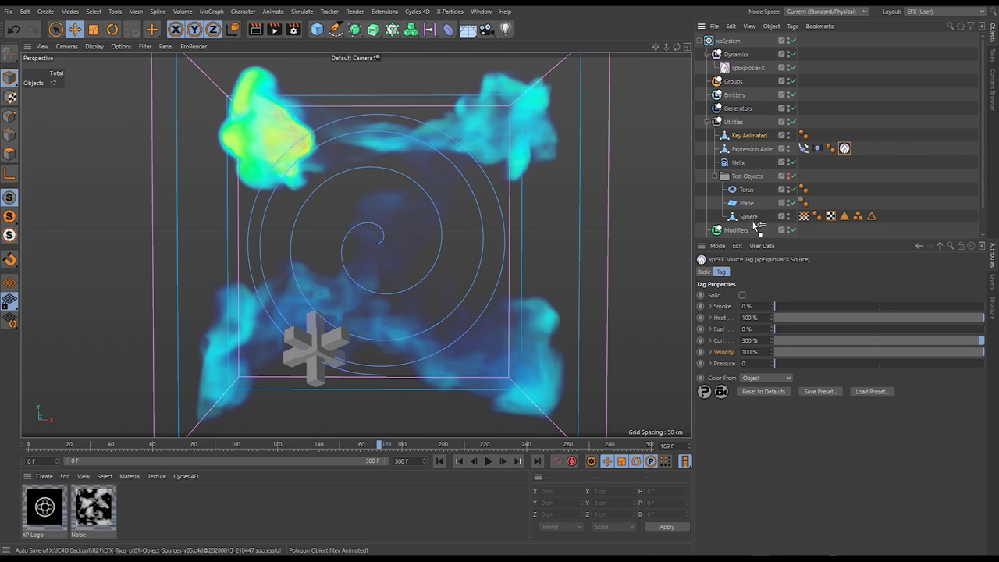
drag(755, 222, 752, 217)
click(715, 164)
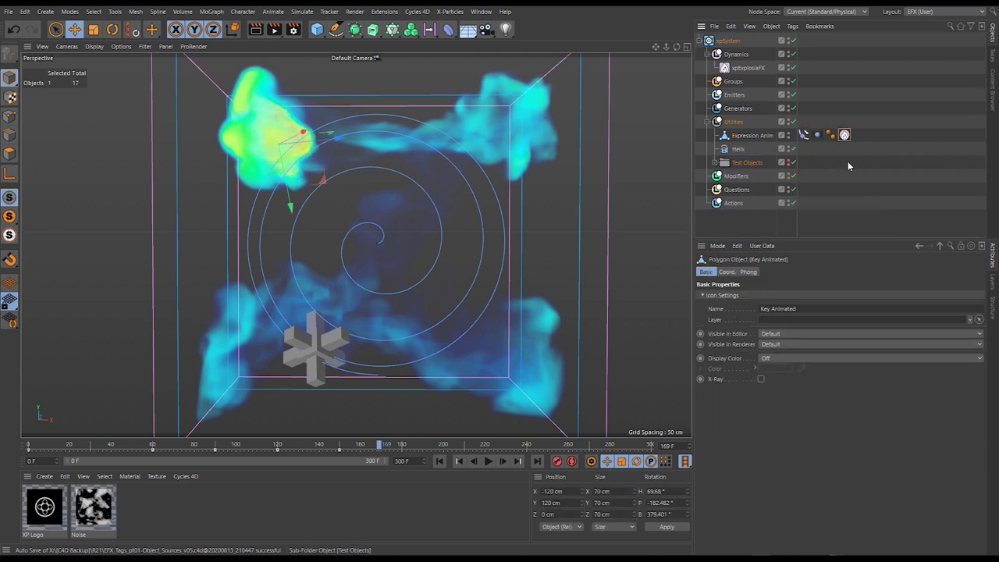
Examine the properties of Expression Anim's Align to Spline and Vibrate tags and rewind the animation to the start
click(838, 156)
click(804, 135)
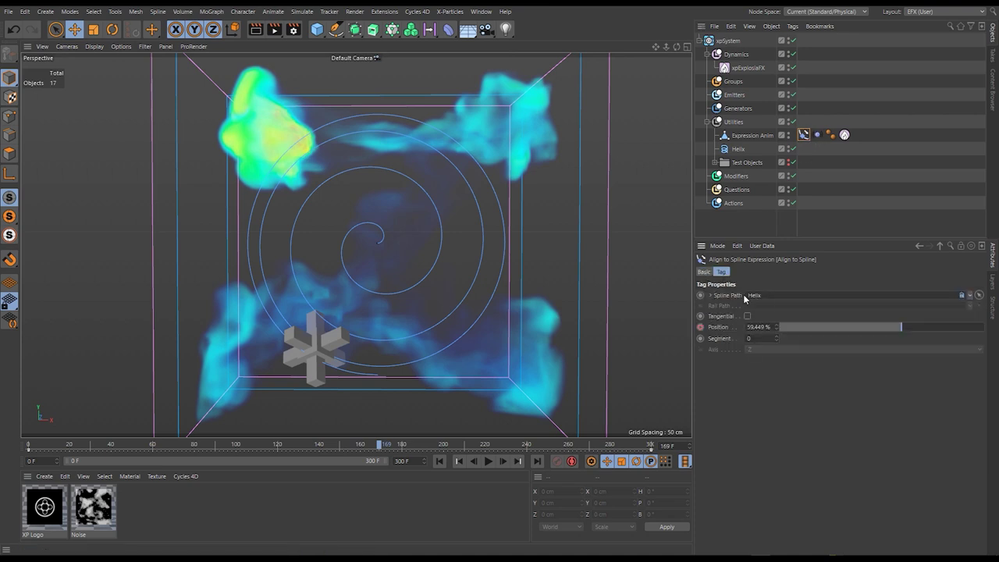
click(818, 136)
click(439, 461)
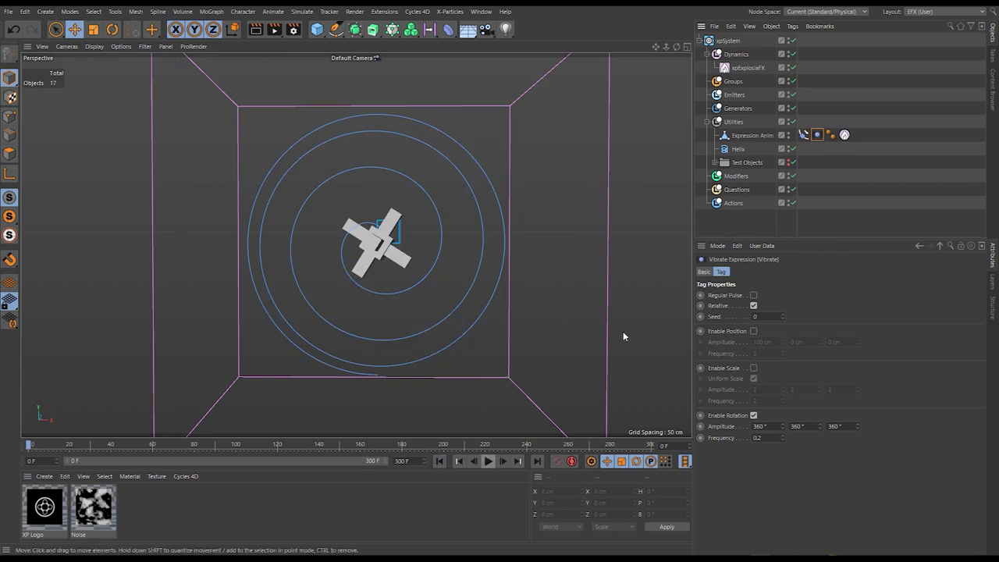
Enable Solid and set Curl to 0% on Expression Anim's source tag, and run the simulation to check its trail
click(844, 135)
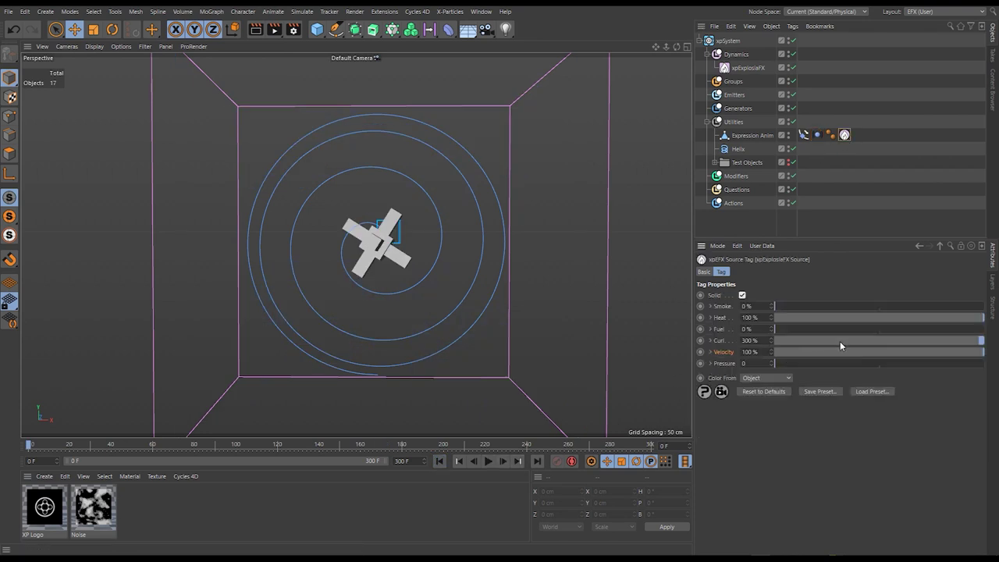
drag(839, 341, 690, 349)
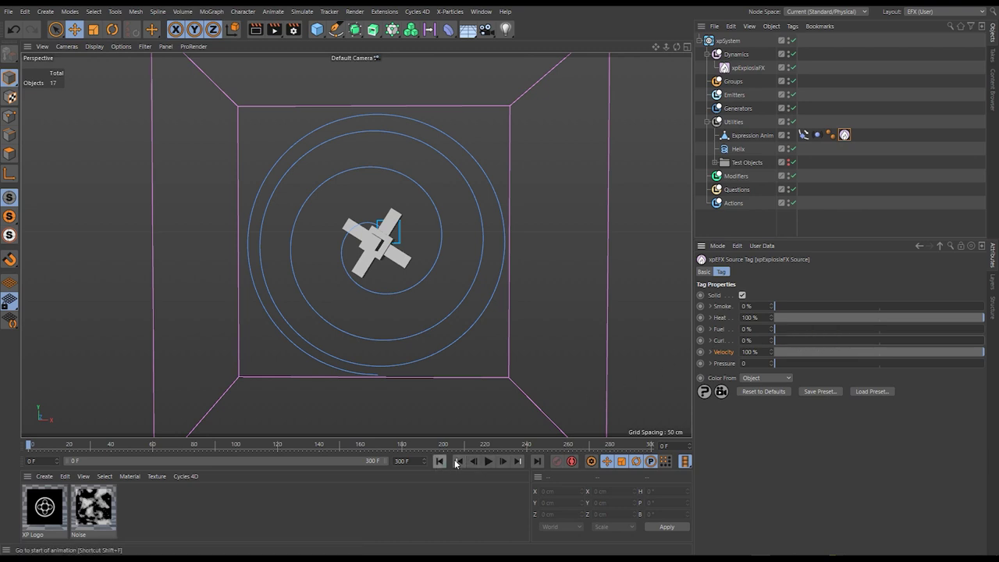
click(489, 461)
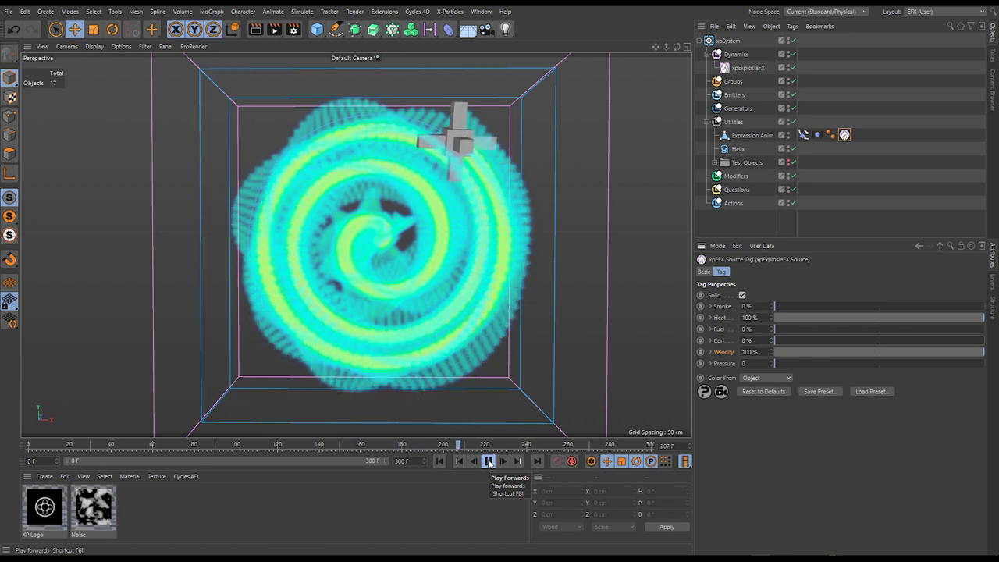
click(489, 461)
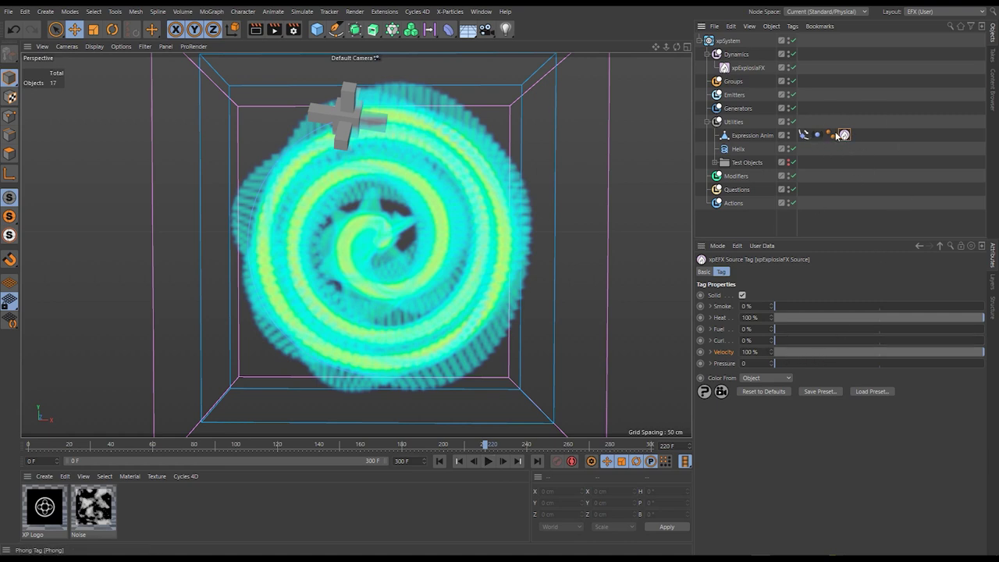
Set the Expression priority of the Align to Spline tag to -30 and the Vibrate tag to -20, and check the source tag's priority
click(703, 272)
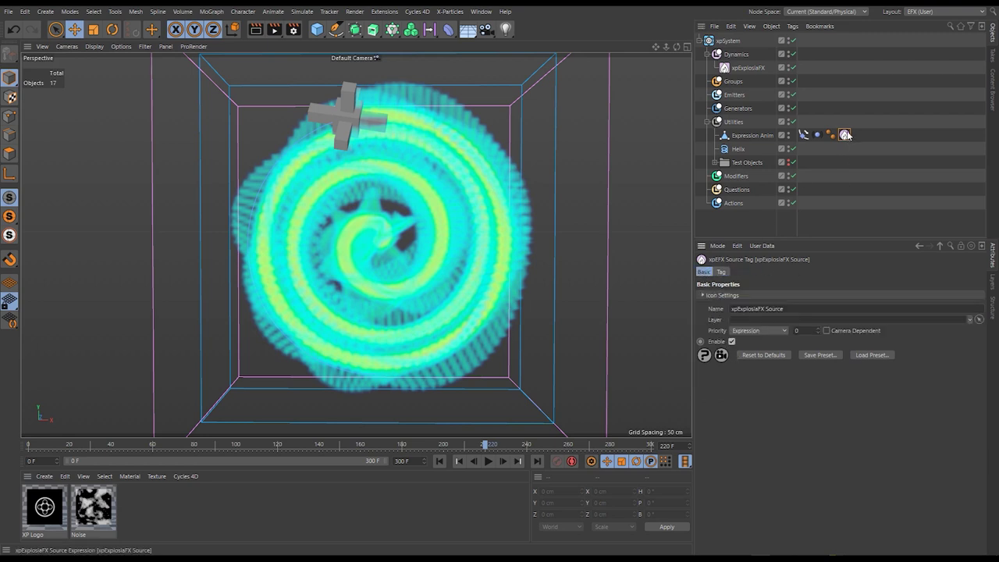
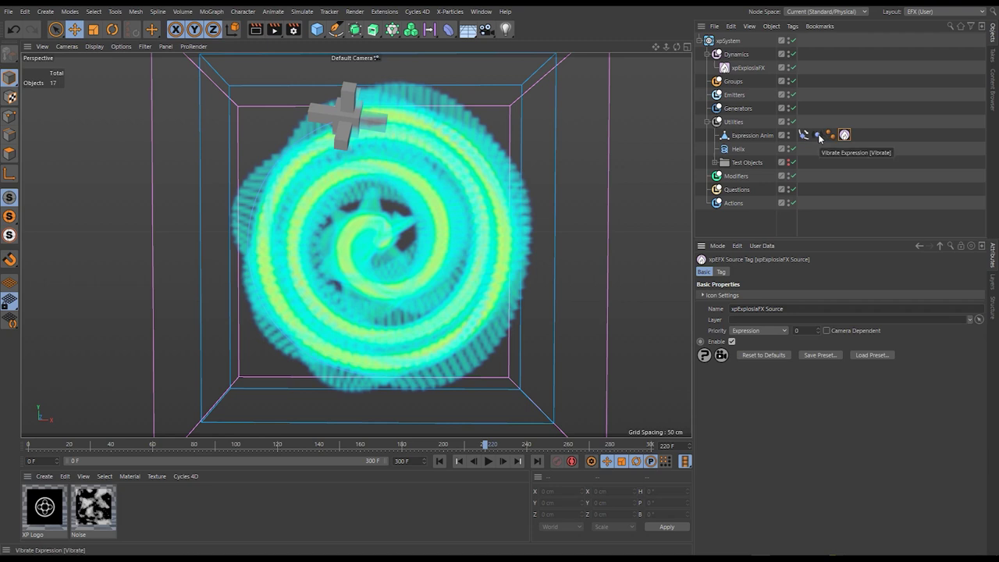
click(804, 135)
ctrl+click(817, 135)
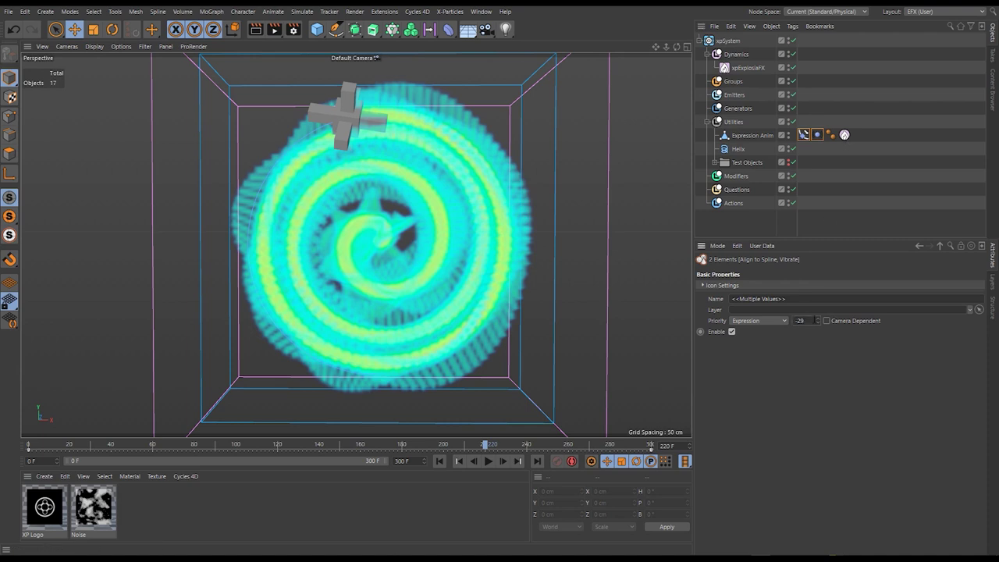
click(817, 135)
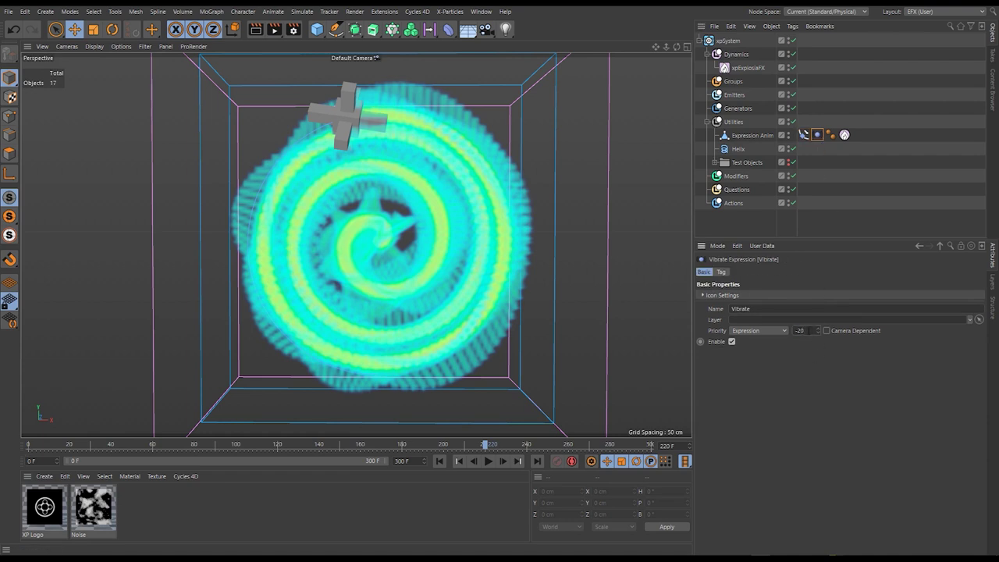
click(804, 135)
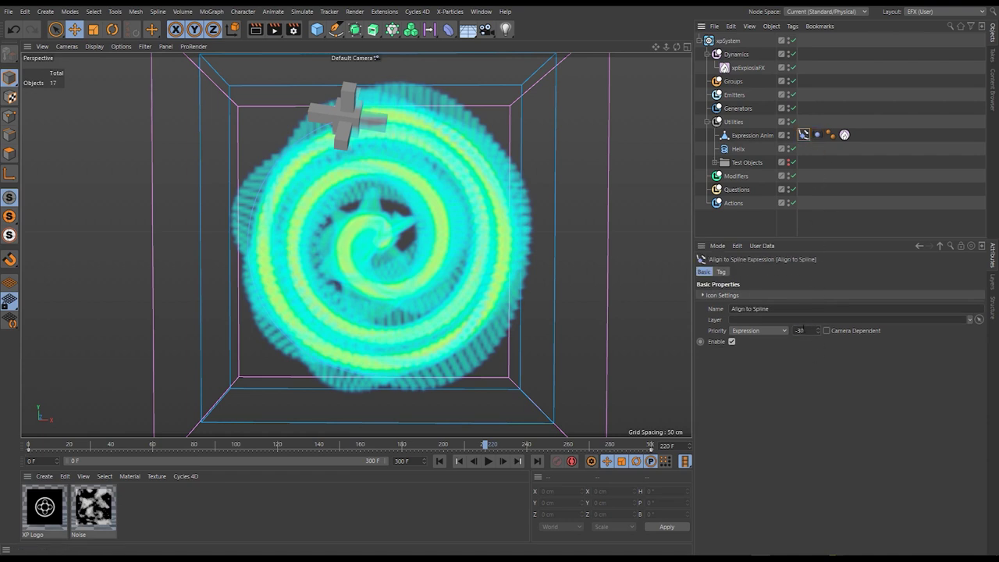
click(817, 135)
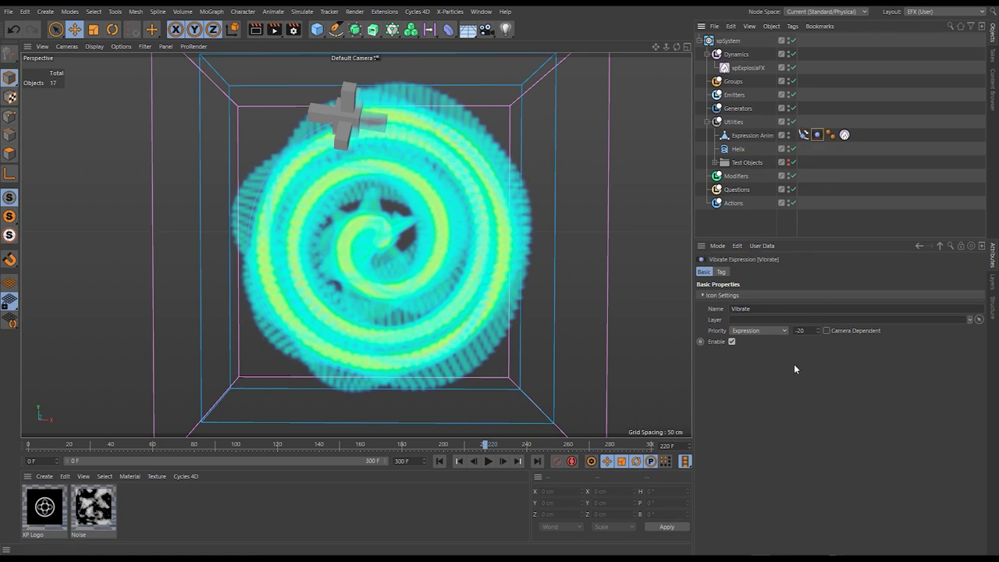
click(844, 135)
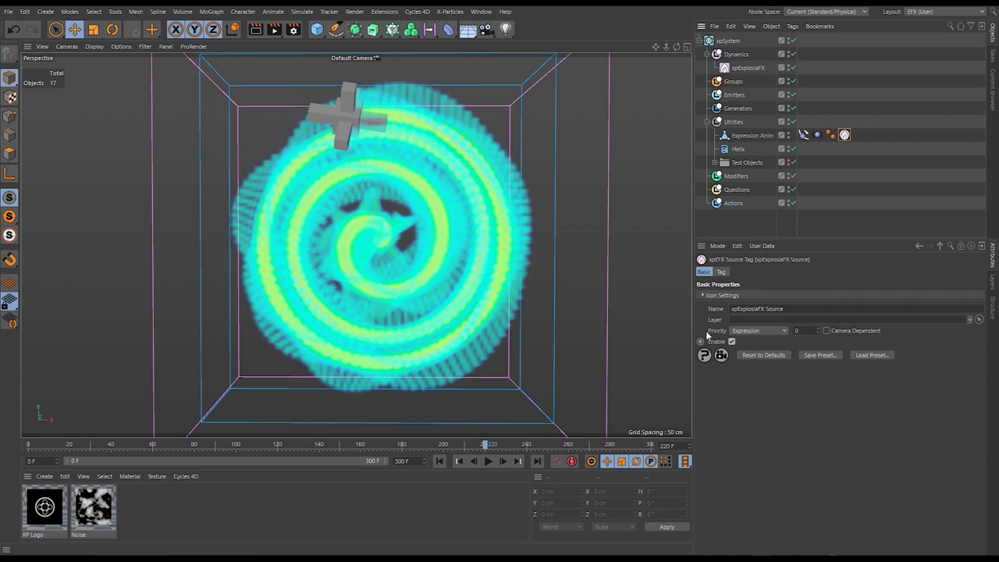
Replay the simulation from the start to examine the trail with the new tag priorities, and pause it
click(440, 461)
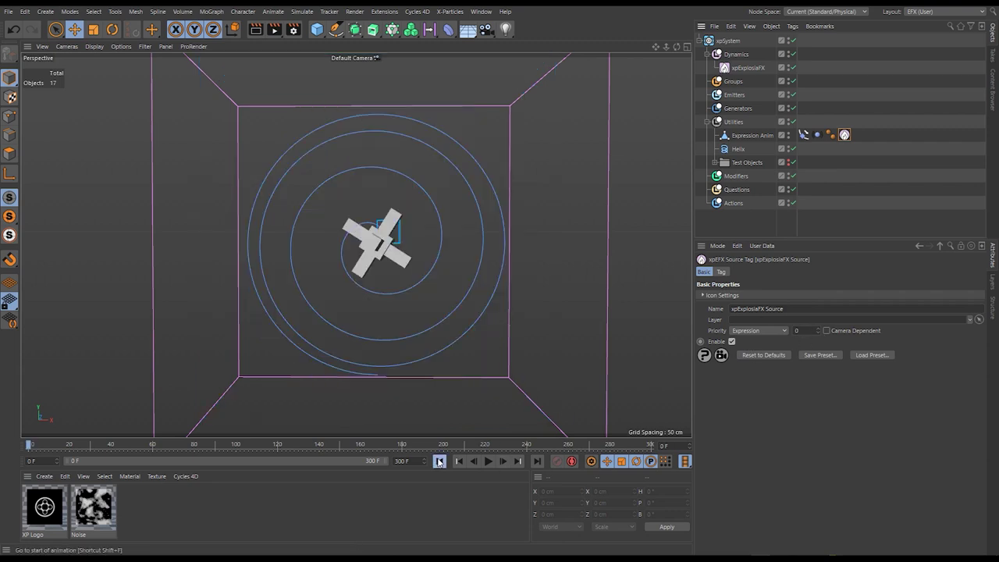
click(488, 462)
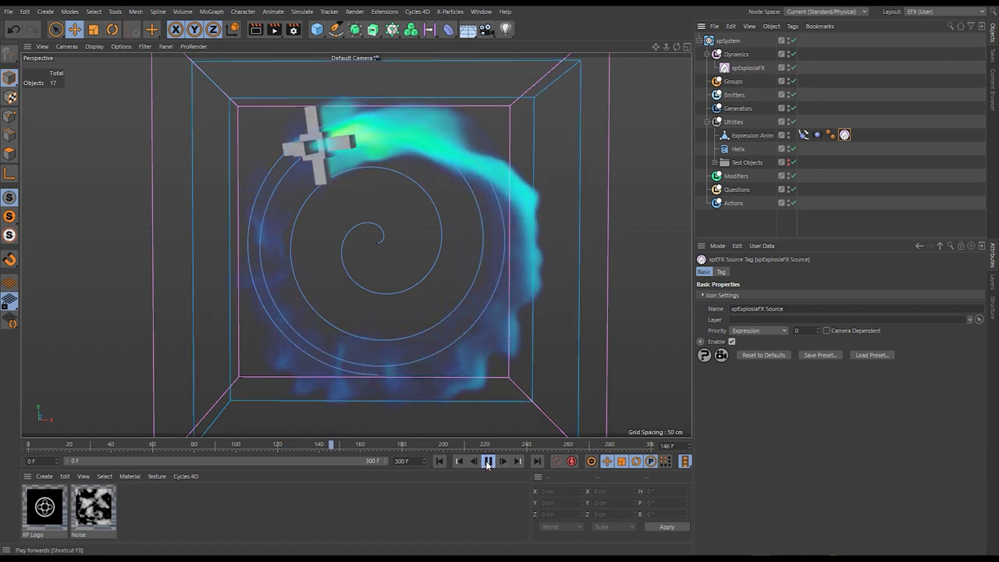
click(488, 462)
Set the xpExplosiaFX simulation's Vorticity to 5%, Turbulence Strength to 3% and Turbulence Radius to 5 cm
click(744, 69)
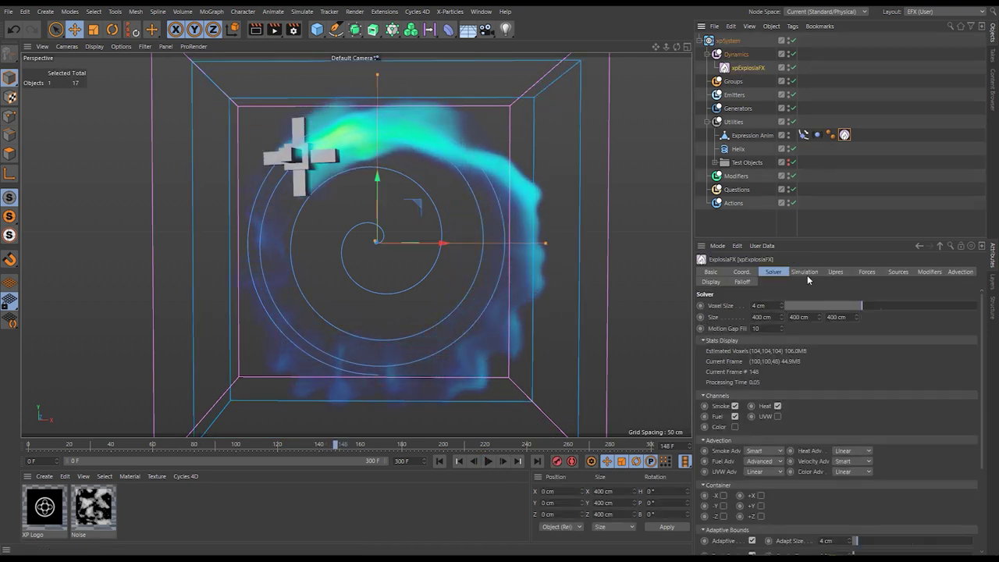
click(805, 272)
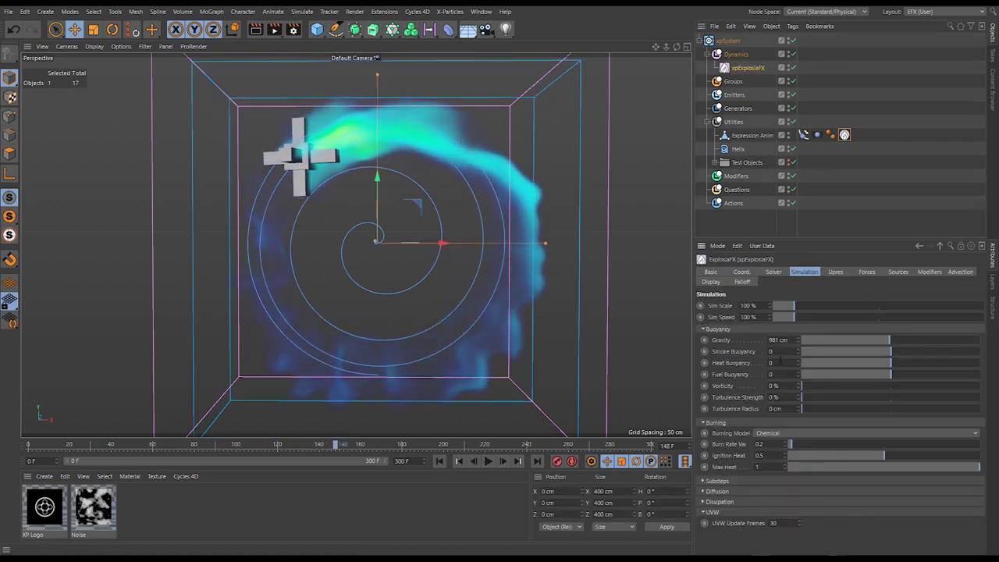
right_click(737, 409)
click(773, 429)
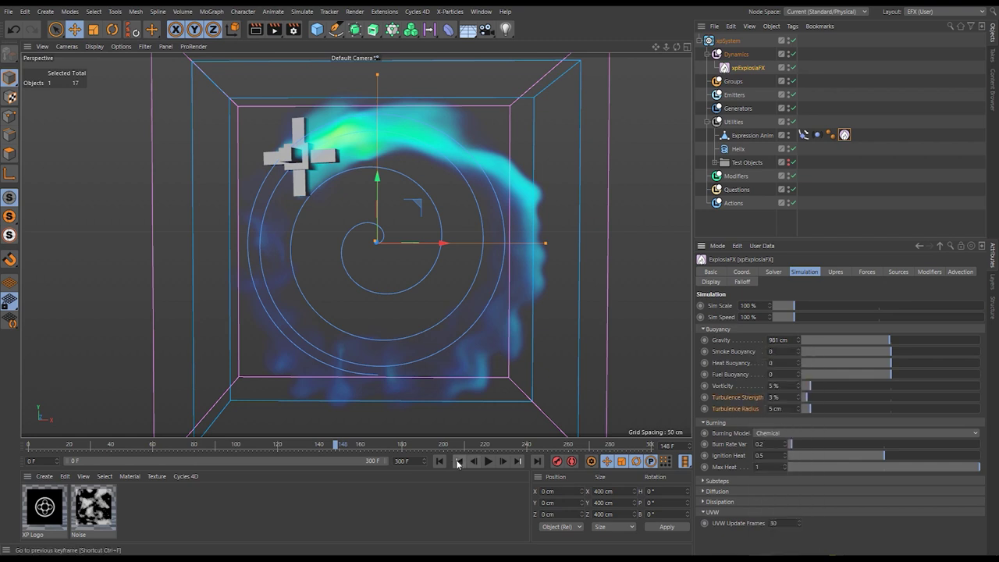
Run the simulation with the added vorticity and turbulence, stop it, and rewind to the start
click(459, 462)
click(488, 462)
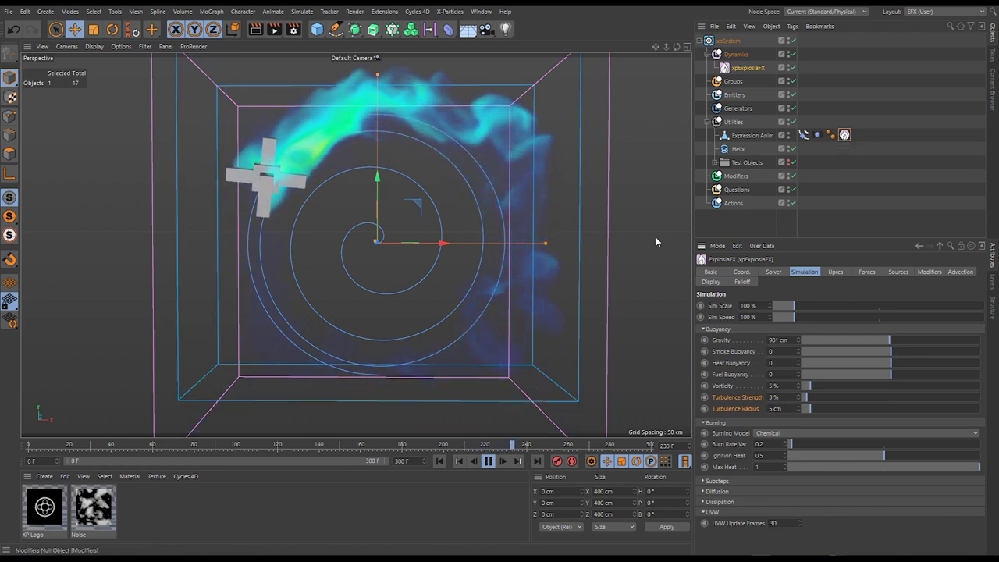
click(488, 461)
click(441, 462)
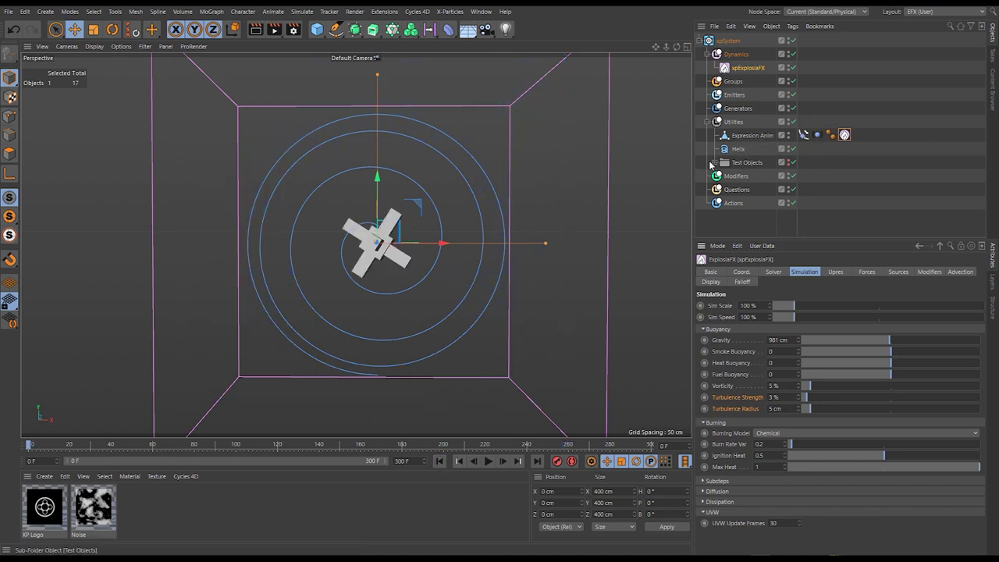
Move the Key Animated object out of Test Objects into Utilities and give it an xpExplosiaFX Source tag
click(714, 162)
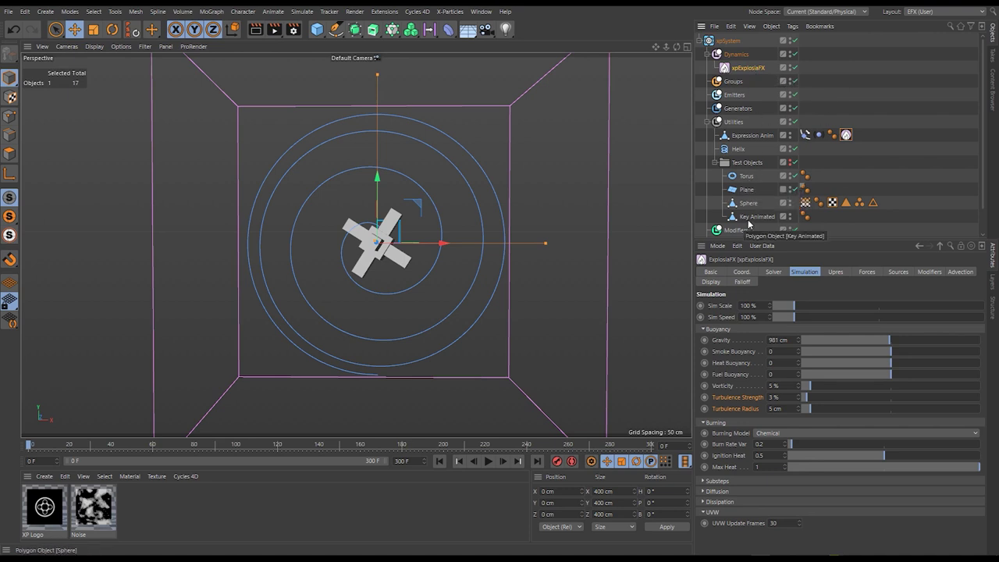
drag(748, 215, 748, 146)
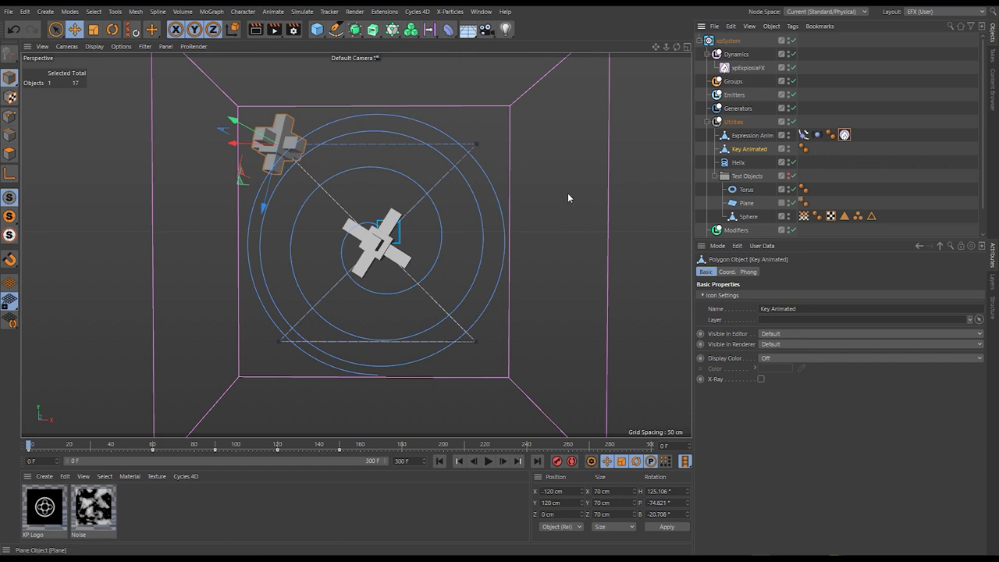
right_click(752, 151)
mouse_move(874, 192)
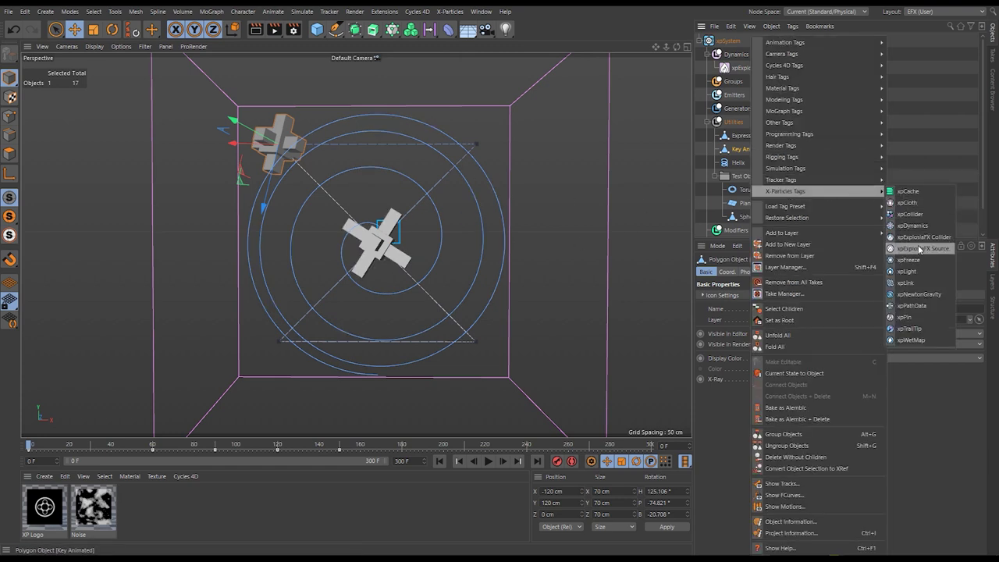
click(920, 249)
Set the Key Animated source tag's Velocity to about 50%, run the simulation with both sources, and pause it
click(723, 272)
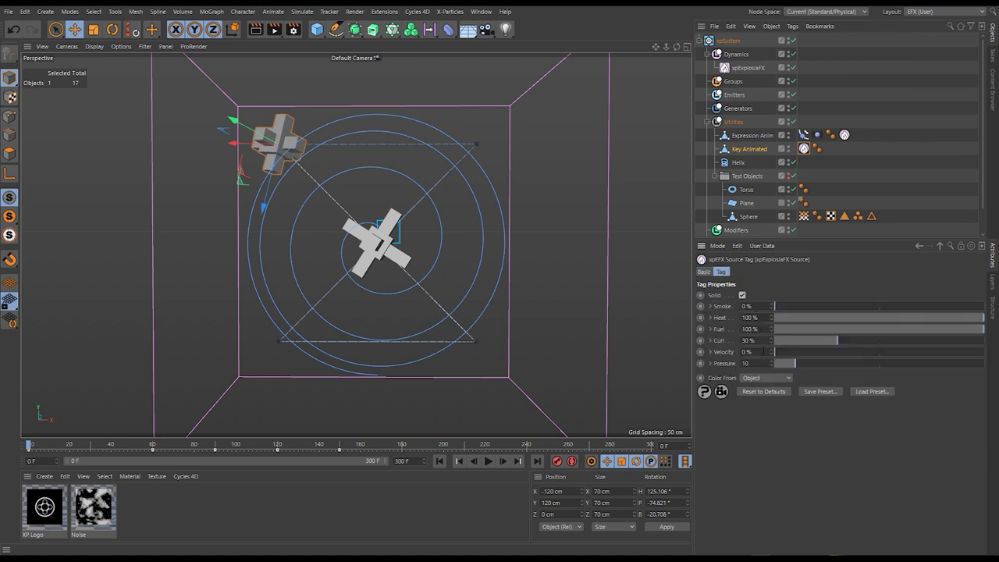
drag(803, 356, 975, 356)
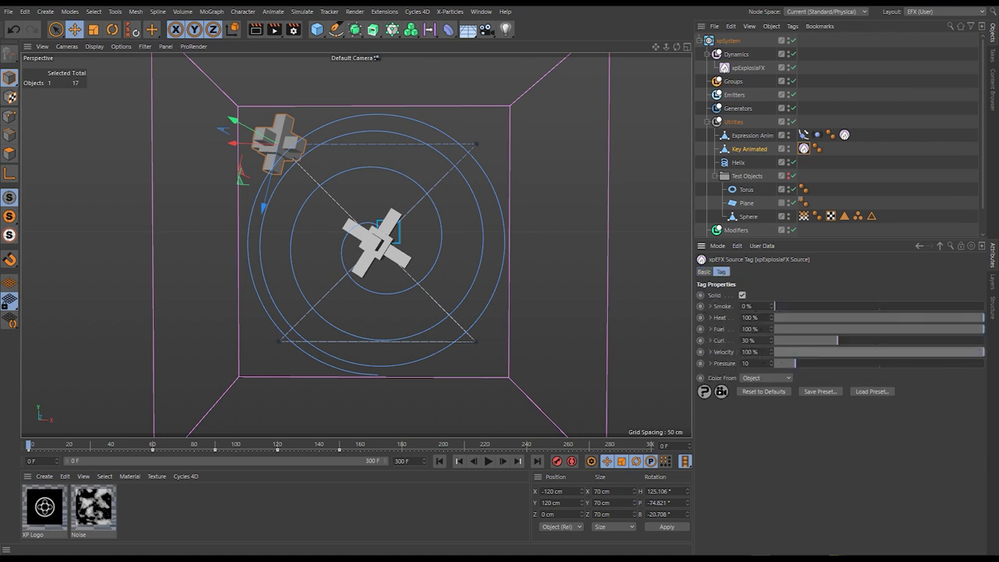
click(881, 351)
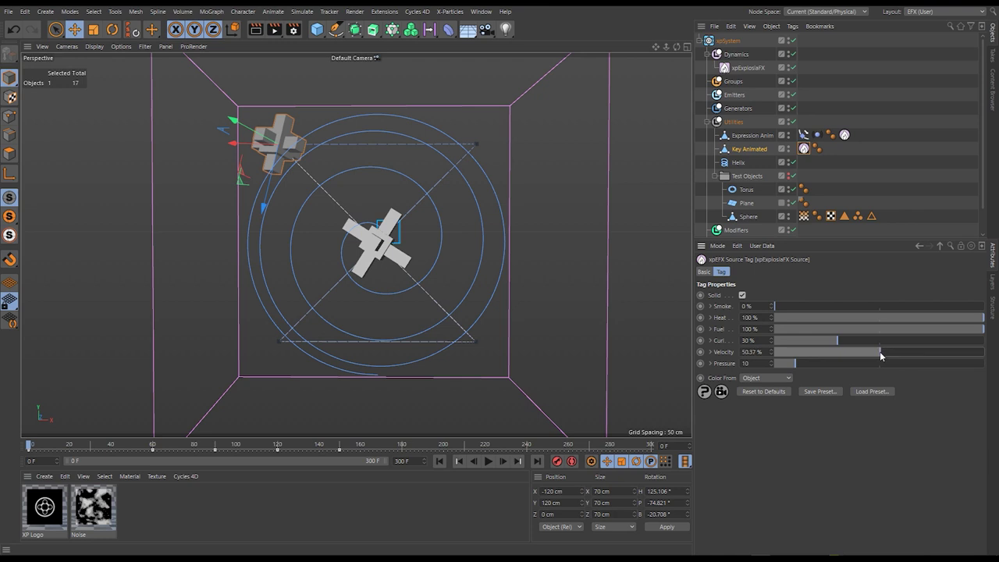
click(489, 462)
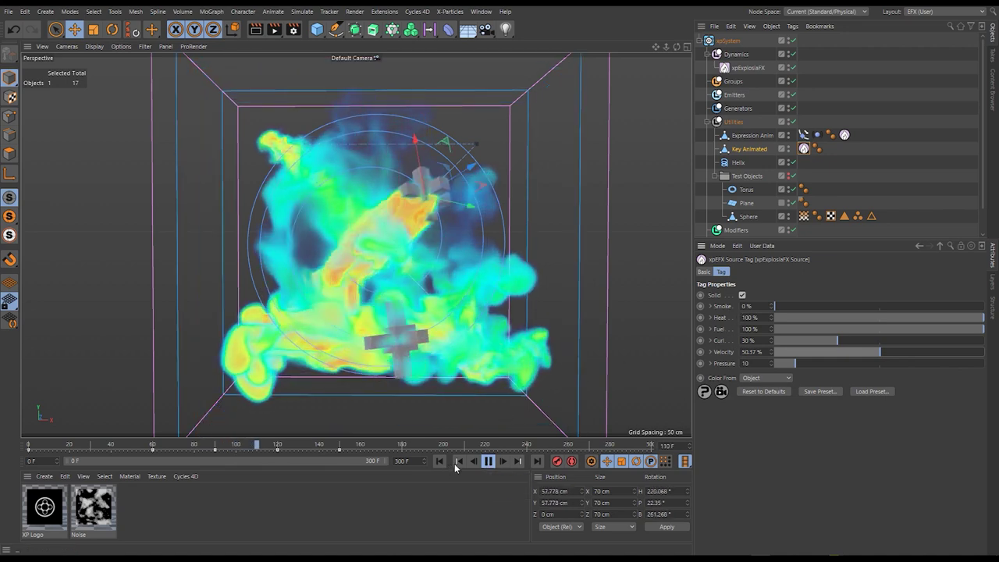
click(488, 461)
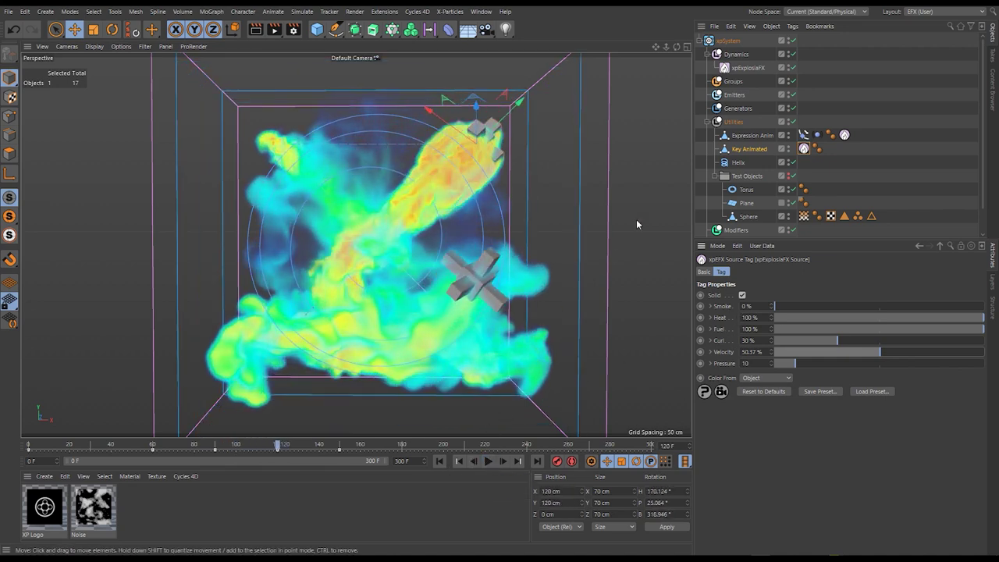
Add Key Animated and Expression Anim to the xpExplosiaFX Sources list, leaving only Key Animated switched on
click(748, 69)
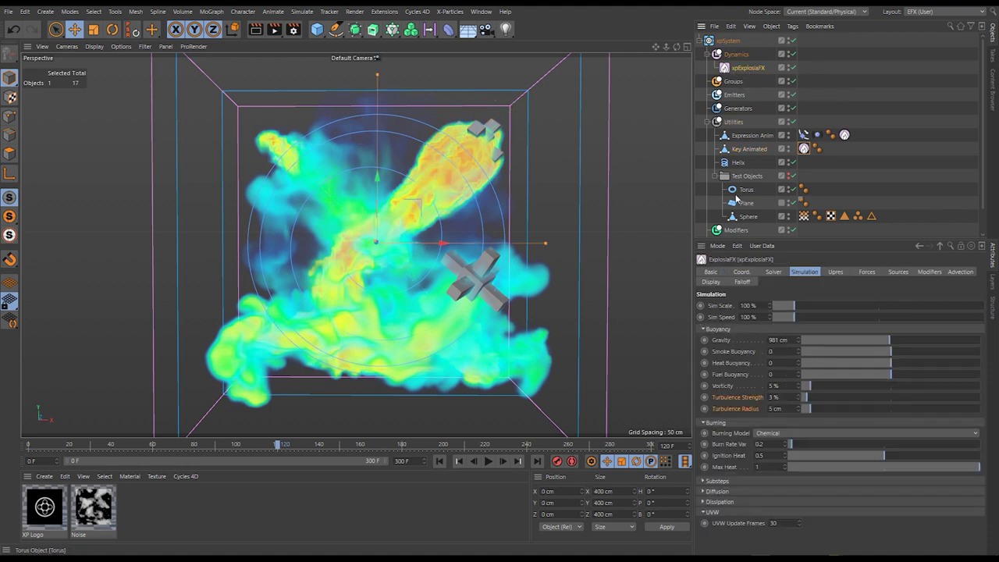
click(893, 272)
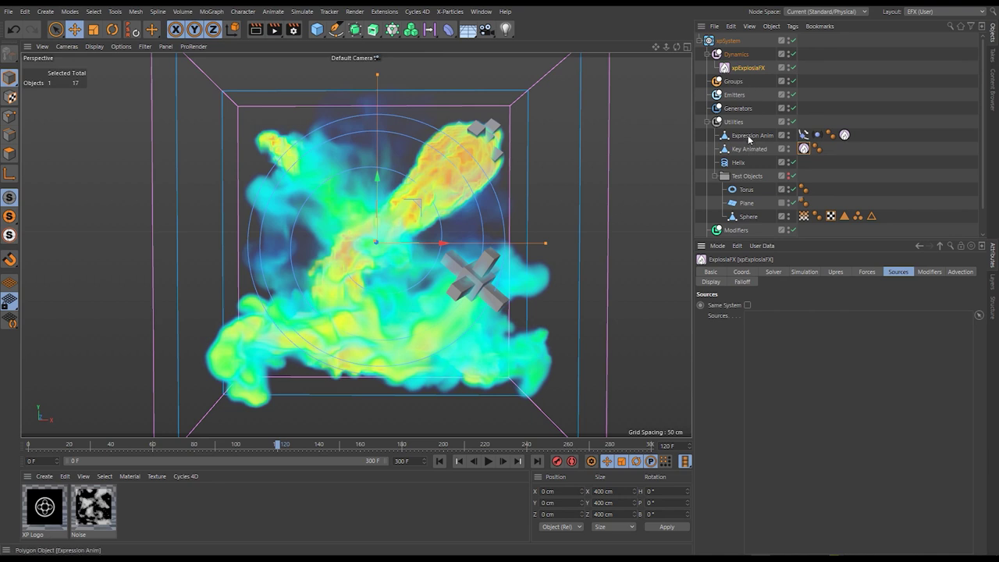
drag(795, 214, 826, 355)
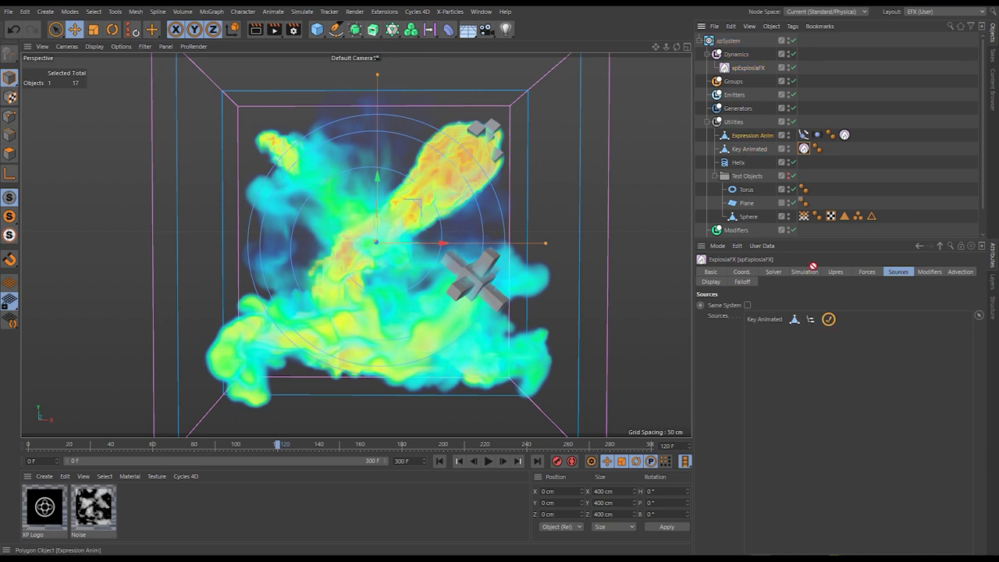
drag(781, 314, 780, 320)
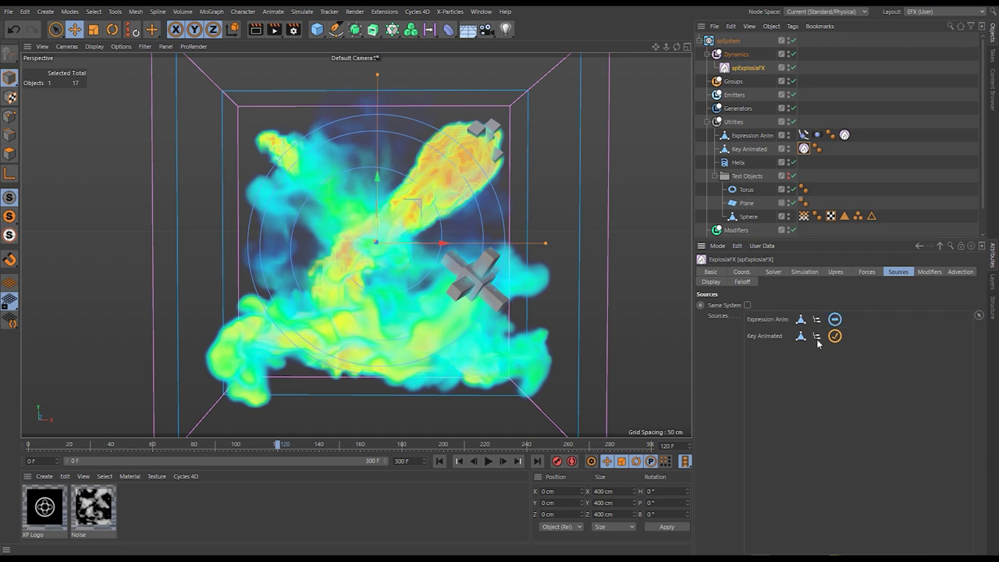
Replay the simulation from the start, switching Key Animated off and both listed sources back on during playback, and pause it
click(440, 461)
click(488, 461)
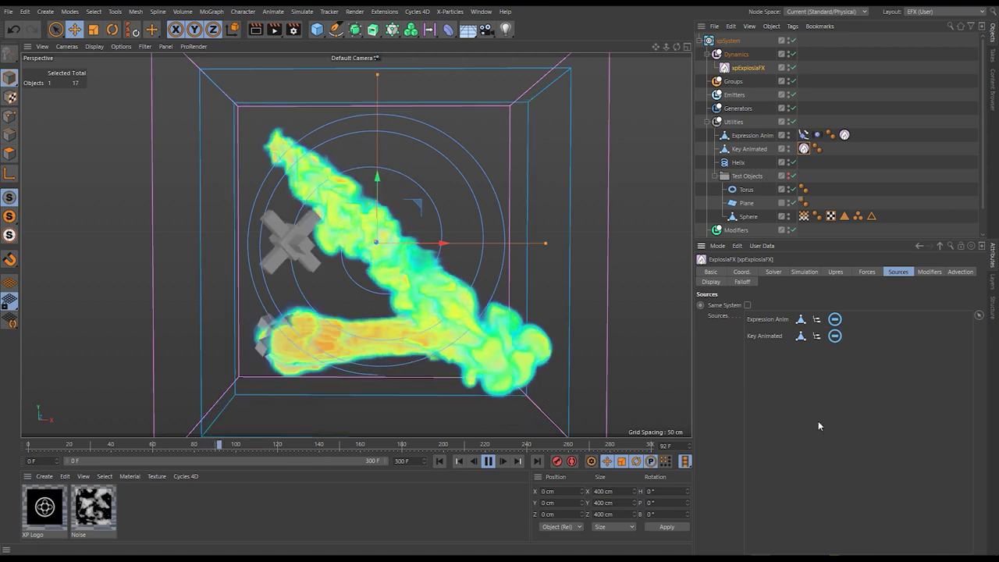
click(834, 320)
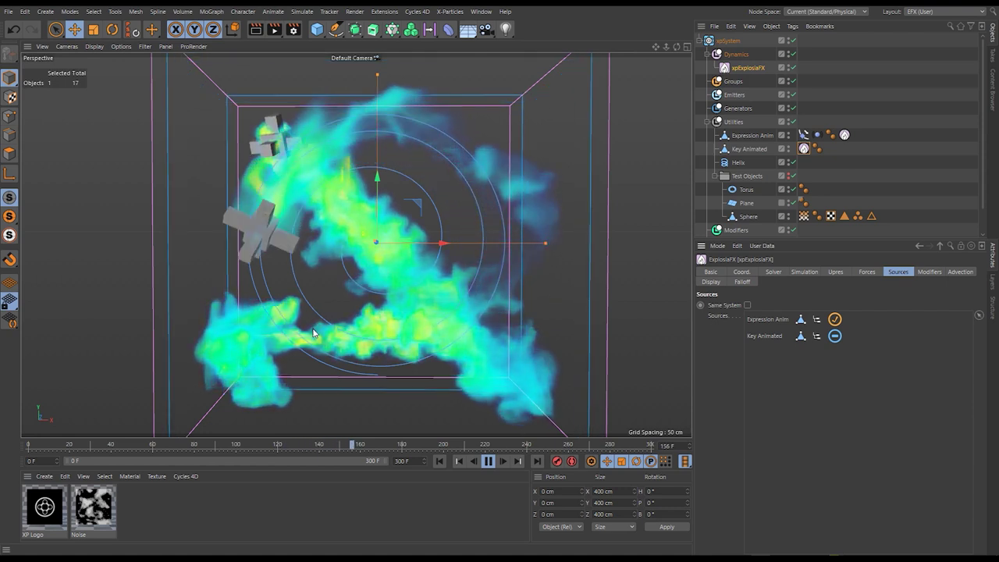
click(487, 461)
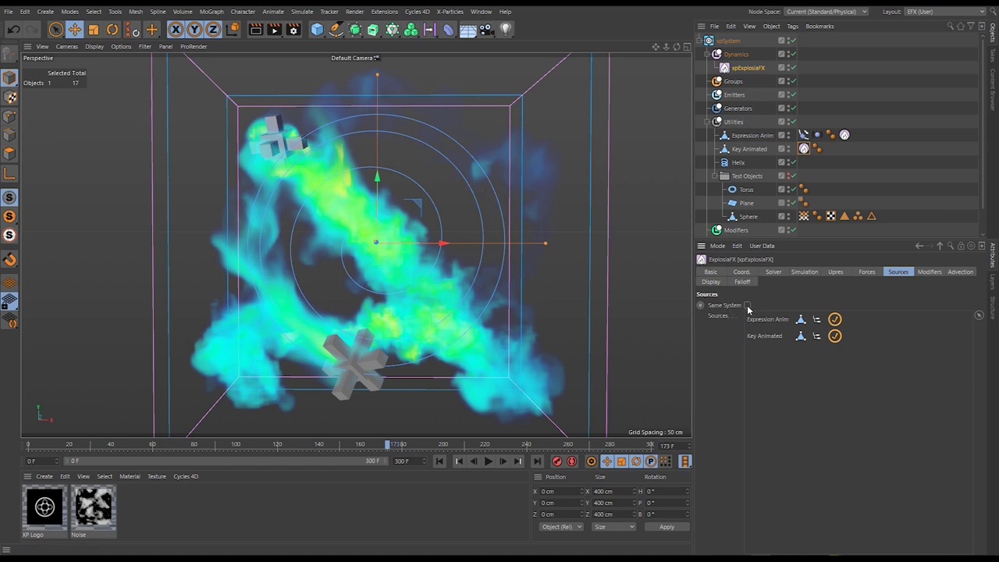
Rewind, enable Same System for the sources, and run the simulation with Key Animated moved outside the xpSystem
click(440, 462)
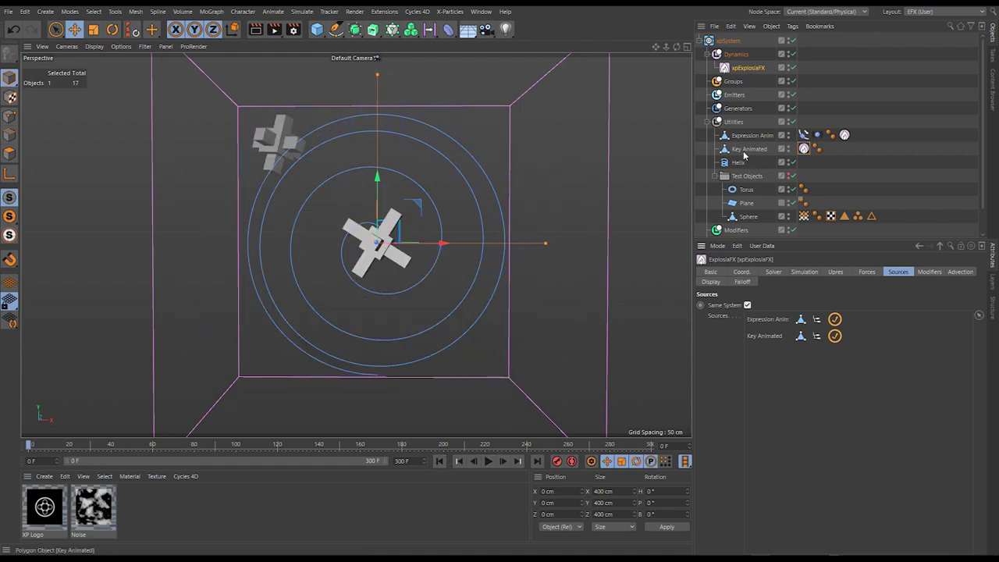
drag(730, 39, 726, 40)
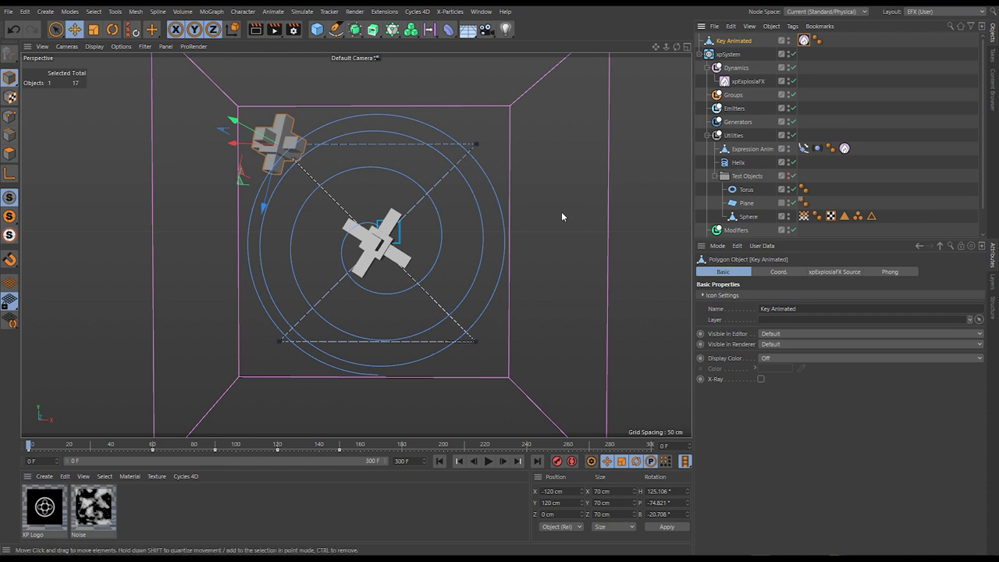
click(488, 462)
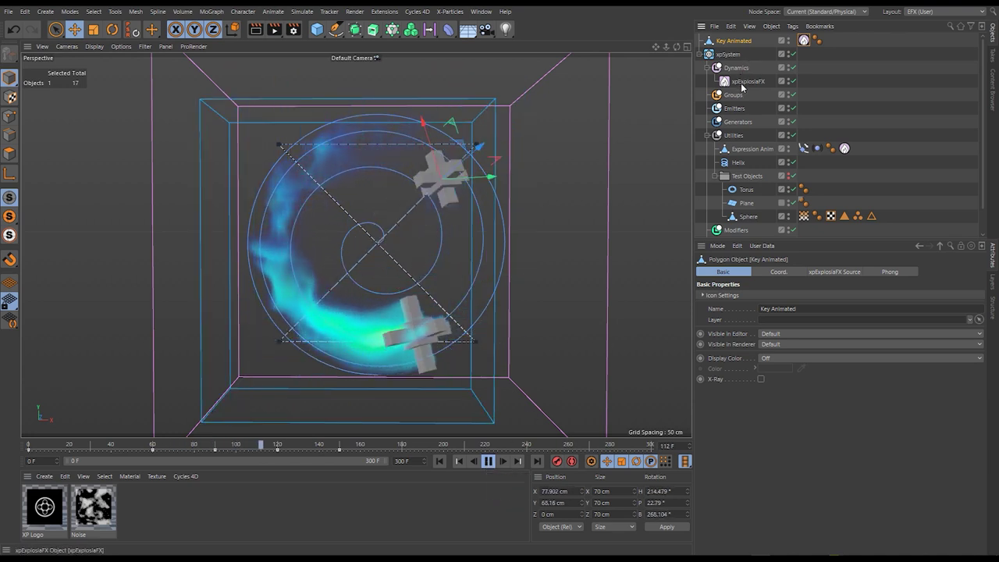
Move Key Animated back into the Utilities group while the simulation plays, and pause and rewind it
drag(763, 72, 742, 137)
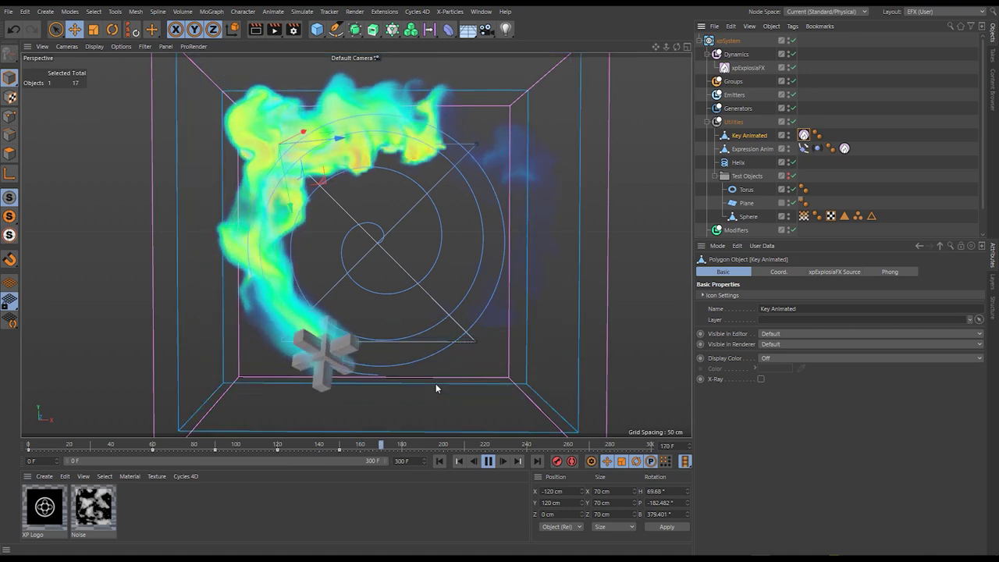
click(489, 461)
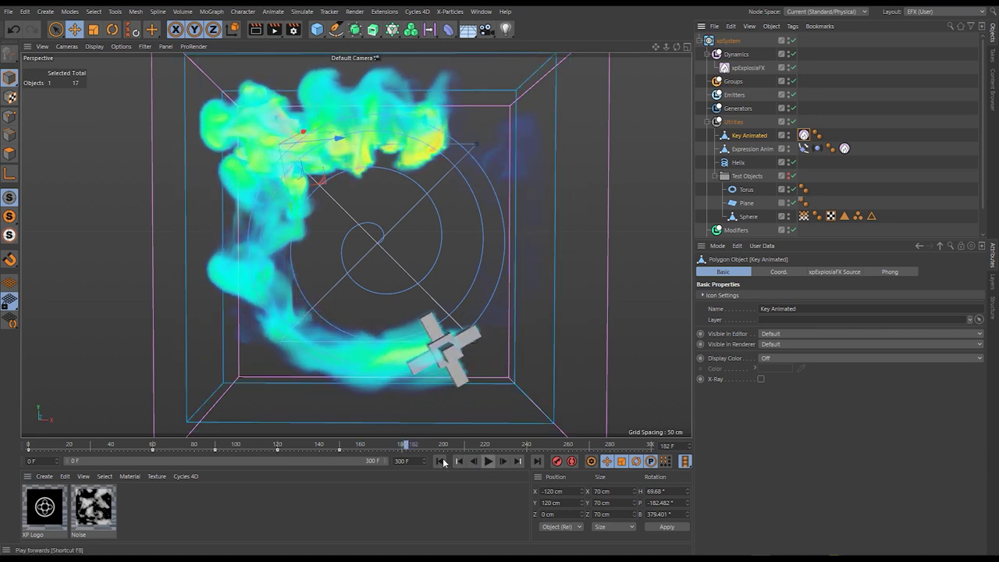
click(439, 461)
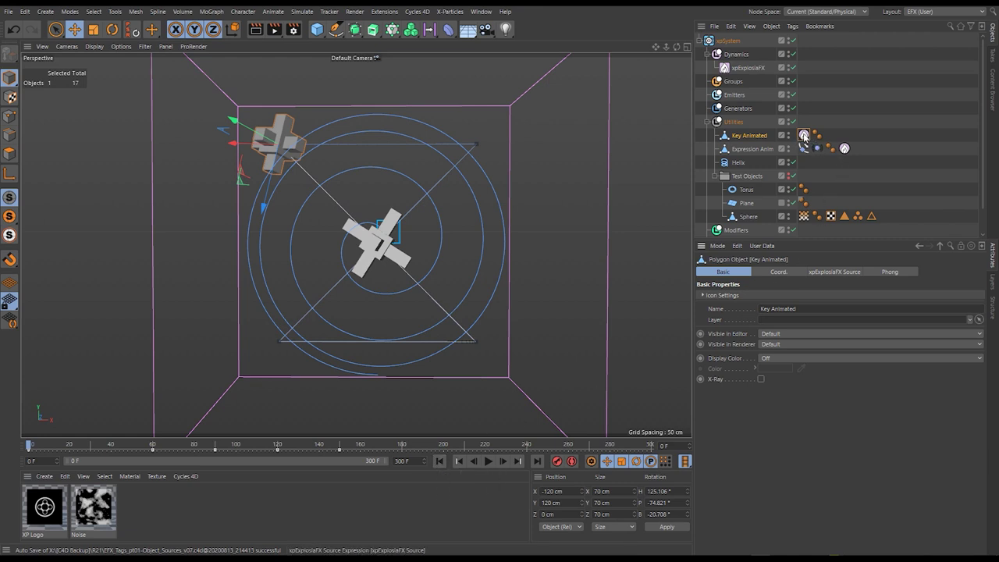
Delete the source tags from Key Animated and Expression Anim, and move both objects and the Helix into Test Objects
click(844, 149)
key(Delete)
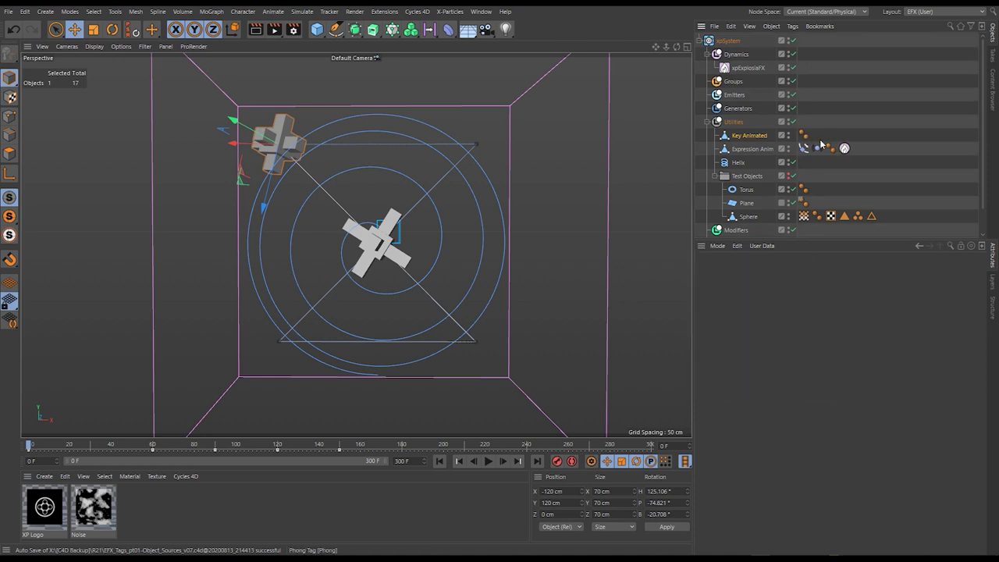
click(745, 139)
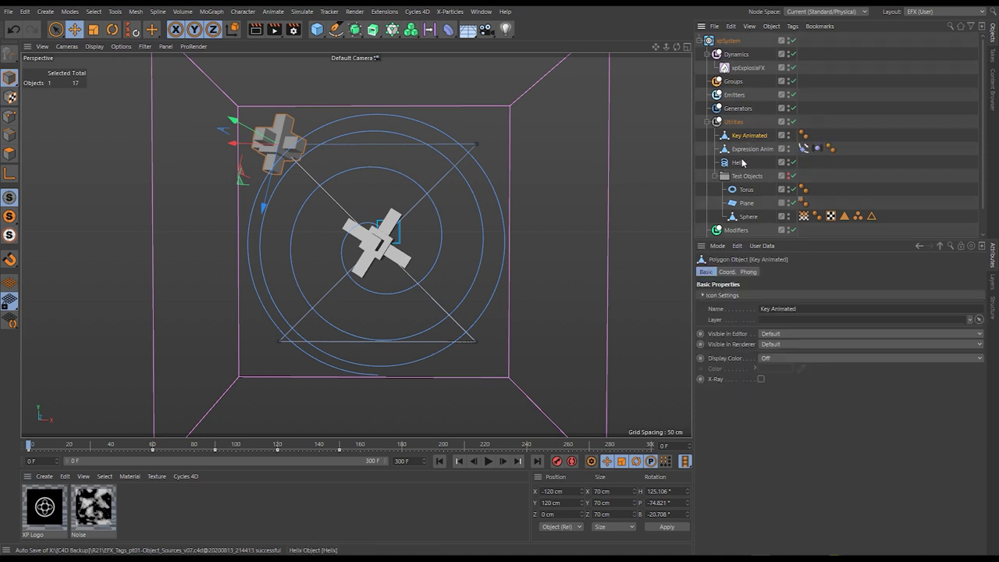
shift+click(742, 162)
drag(753, 182, 750, 181)
Move the Torus from Test Objects into Utilities and raise it in the scene to about Y -37 cm
click(747, 189)
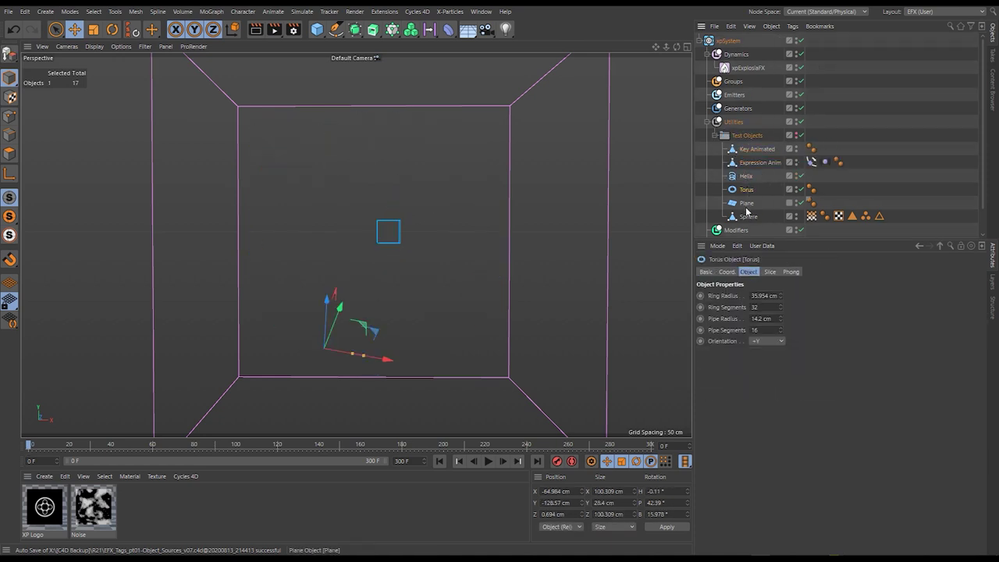
drag(740, 136, 739, 132)
key(e)
drag(471, 328, 469, 250)
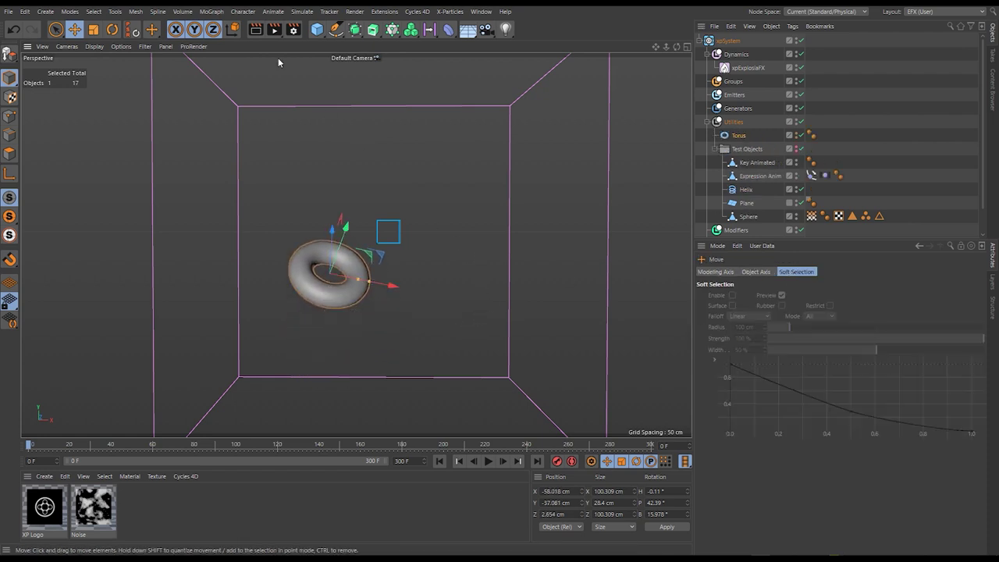
Add a Capsule beside the torus at about X 73 cm and resize it to about 25 cm radius and 133 cm height
drag(321, 29, 398, 81)
drag(487, 237, 547, 268)
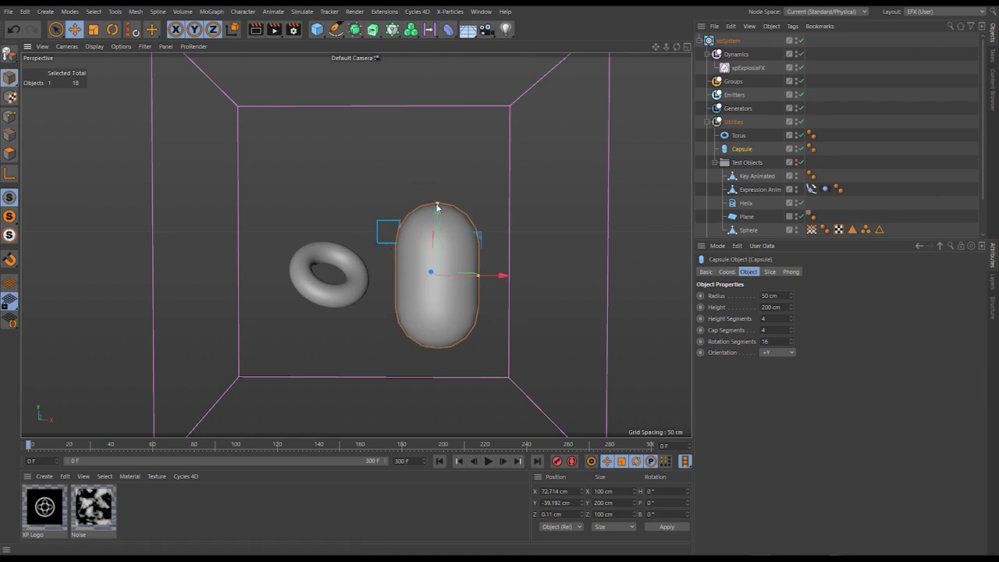
drag(479, 282, 457, 279)
drag(437, 205, 434, 224)
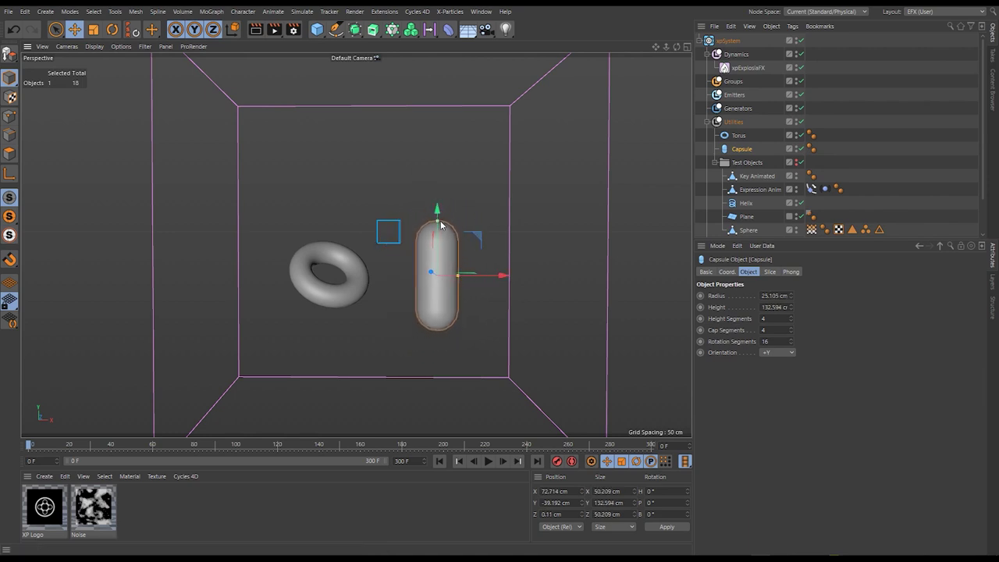
Tilt the Capsule to a bank angle of about -50° and reposition it beside the torus
key(e)
key(r)
drag(492, 281, 409, 187)
key(e)
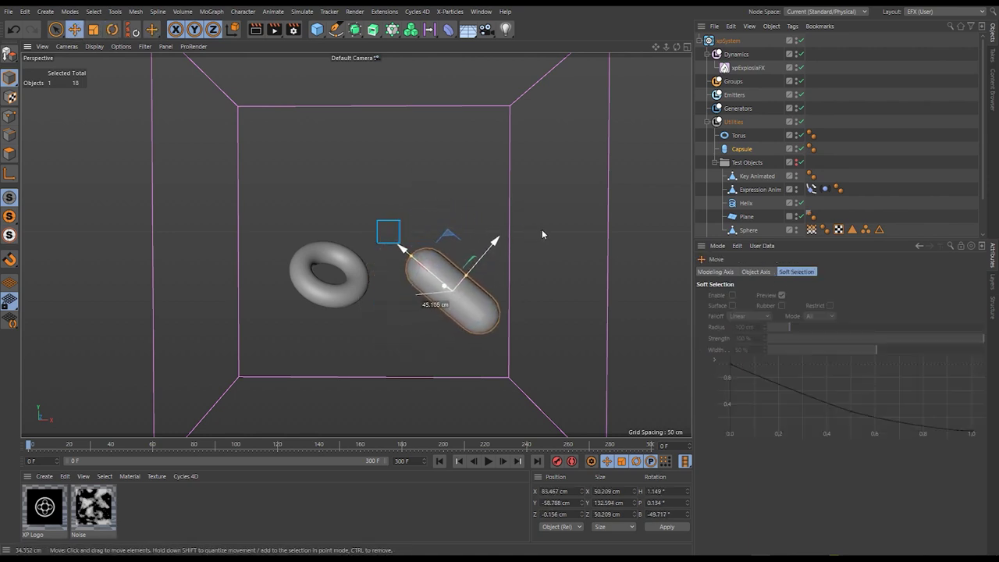
Add xpExplosiaFX Source tags to the Torus and the Capsule together
click(739, 135)
ctrl+click(738, 148)
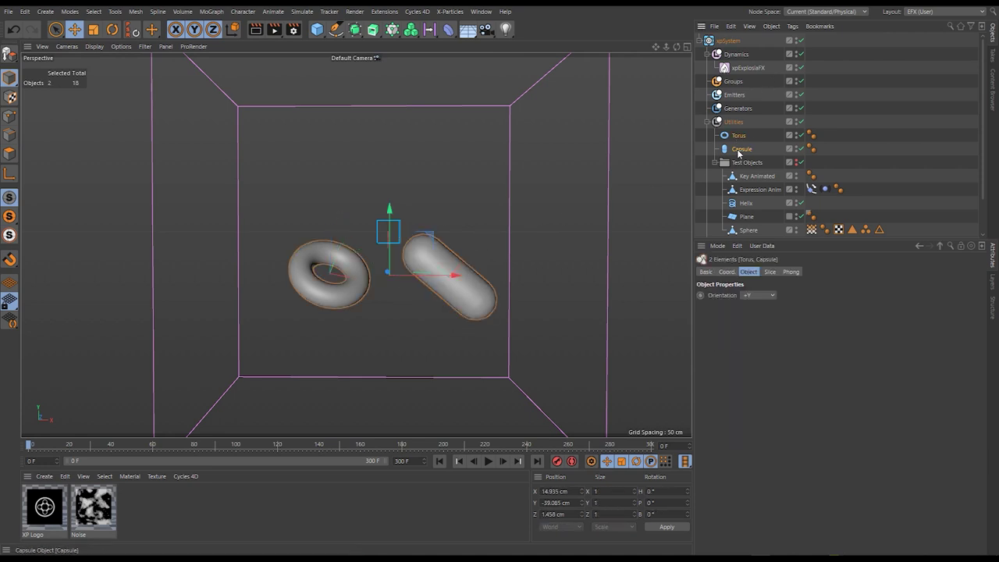
right_click(742, 150)
mouse_move(806, 192)
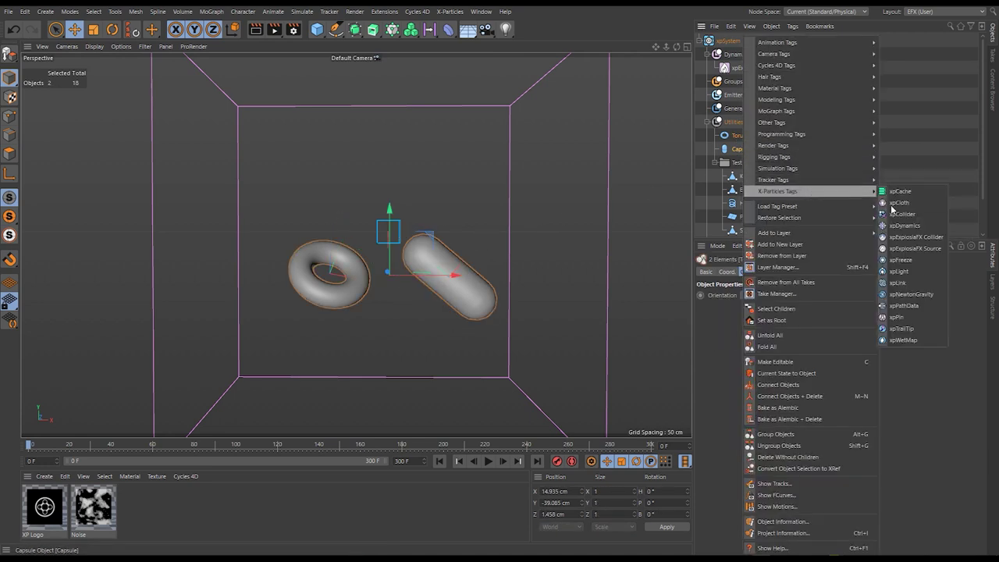
click(925, 251)
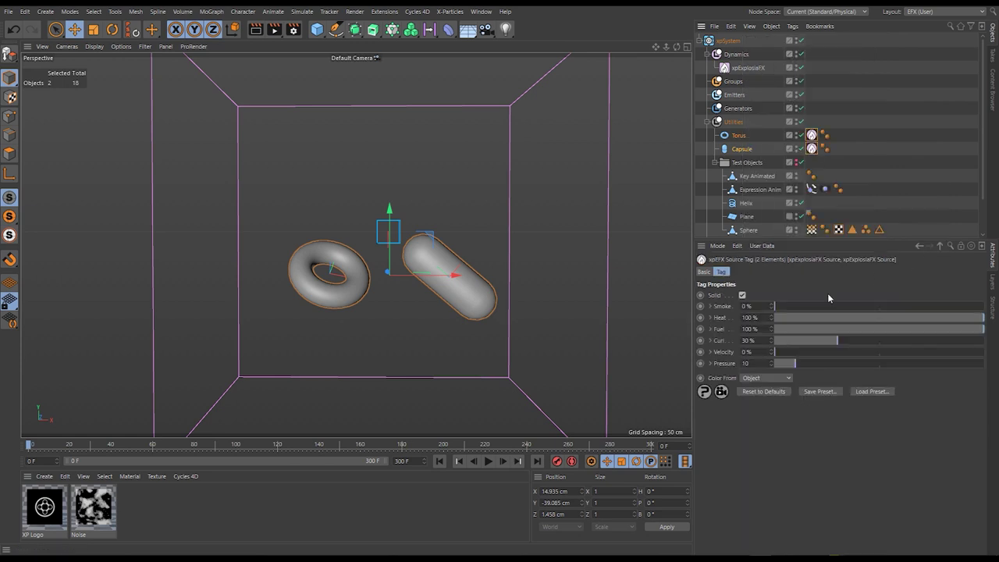
Empty the xpExplosiaFX Sources list, disable Same System, and run the simulation with the torus and capsule as sources
click(715, 162)
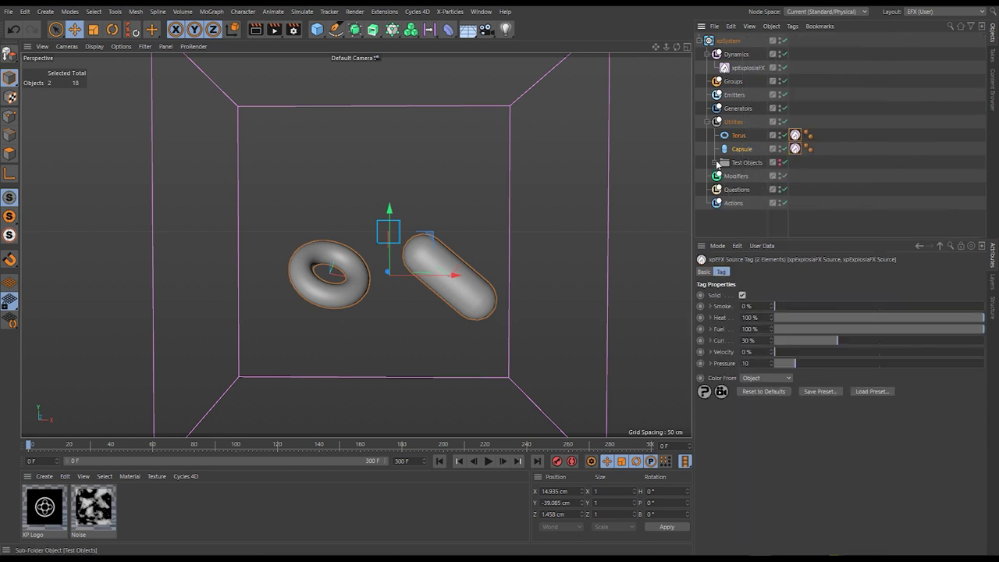
click(751, 69)
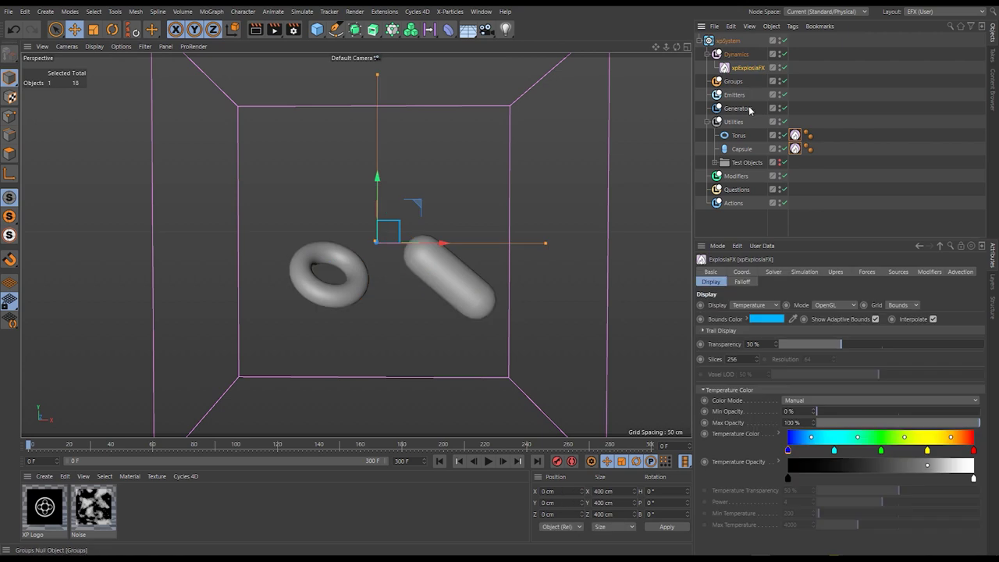
click(929, 272)
click(899, 271)
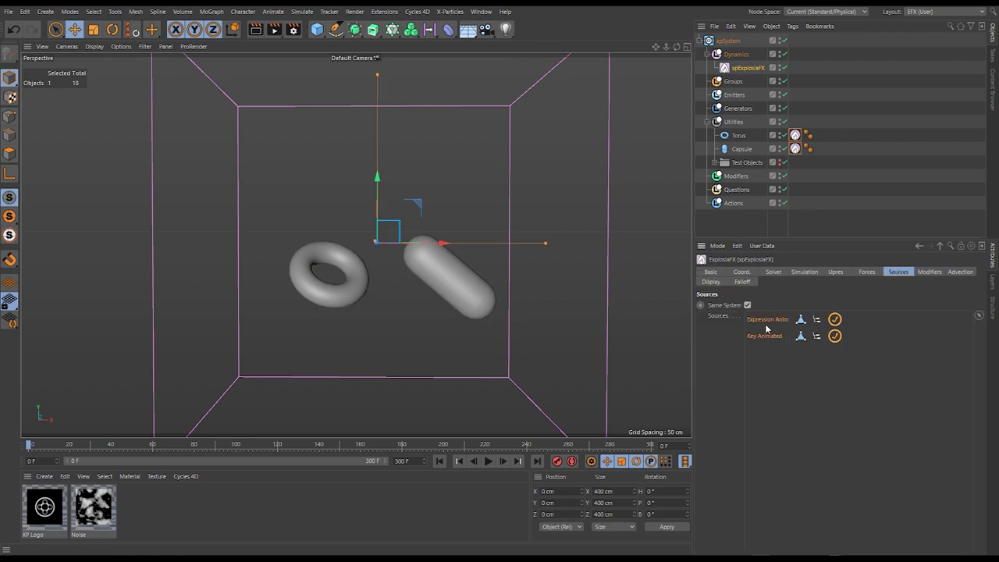
click(747, 306)
click(489, 461)
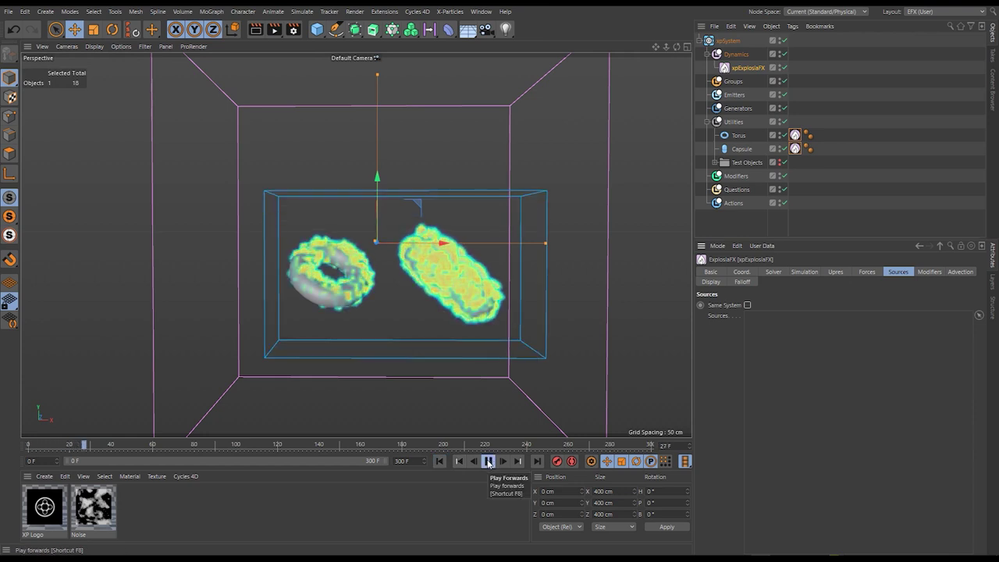
Reset the Smoke, Heat and Fuel Buoyancy to their defaults of -20.1, 60 and -20, and stop the running simulation
click(804, 272)
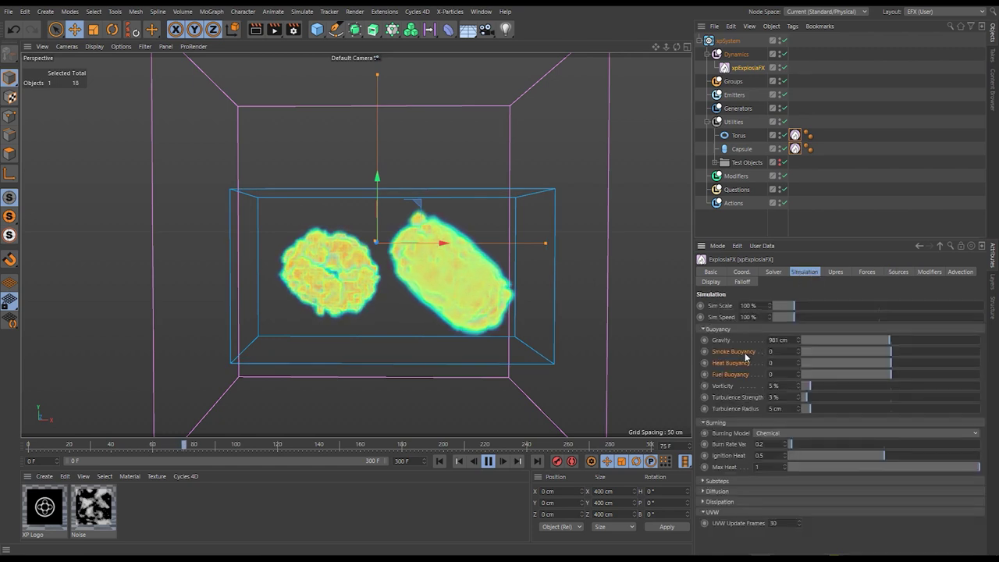
right_click(736, 356)
click(769, 431)
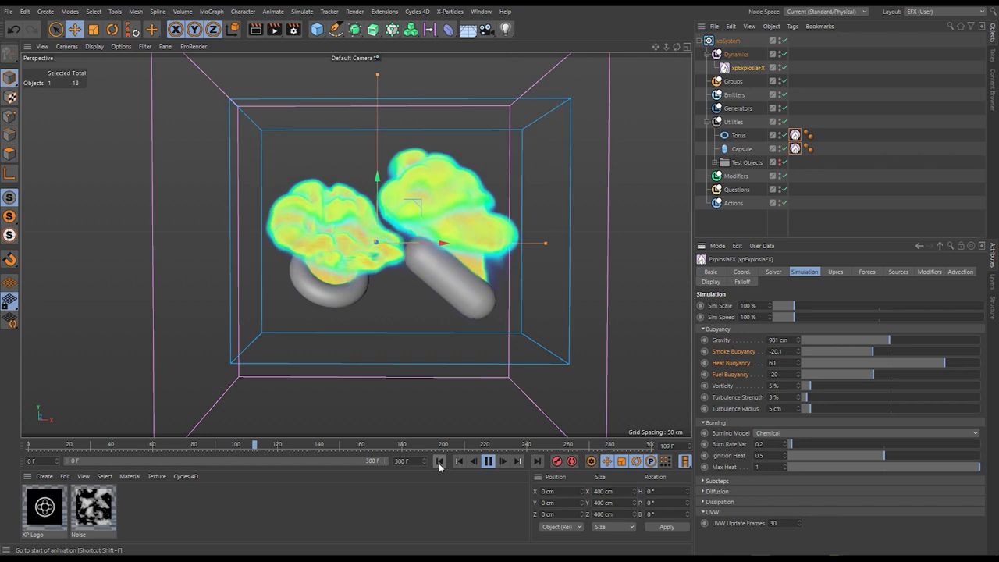
click(488, 462)
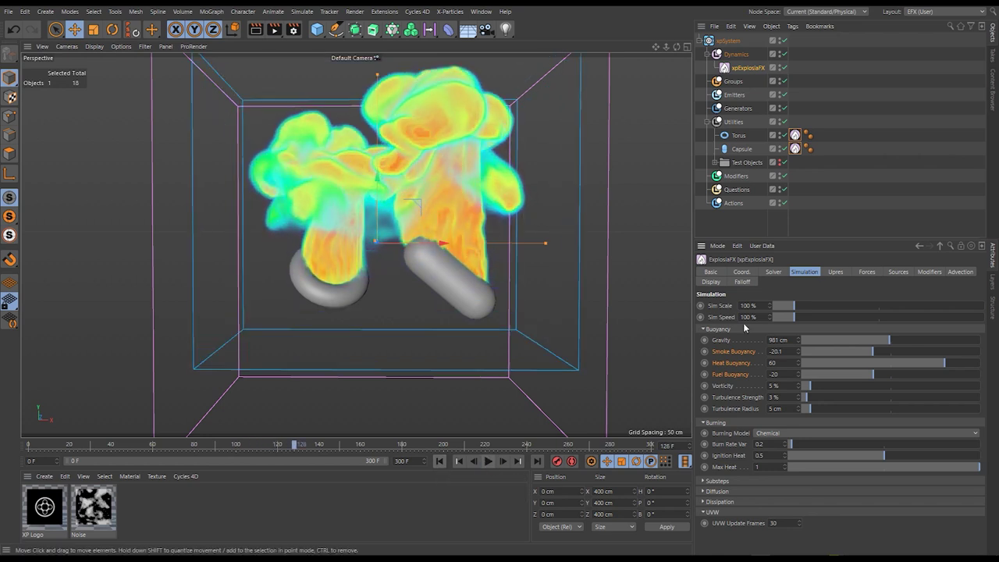
Enable the Color channel in the xpExplosiaFX solver and set Color Advection to Smart
click(774, 272)
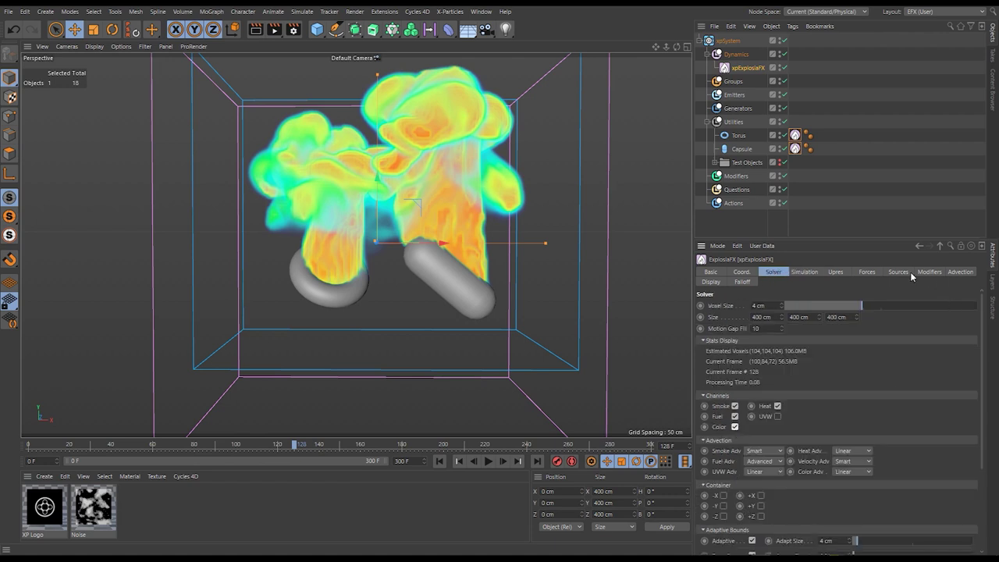
click(865, 474)
click(845, 482)
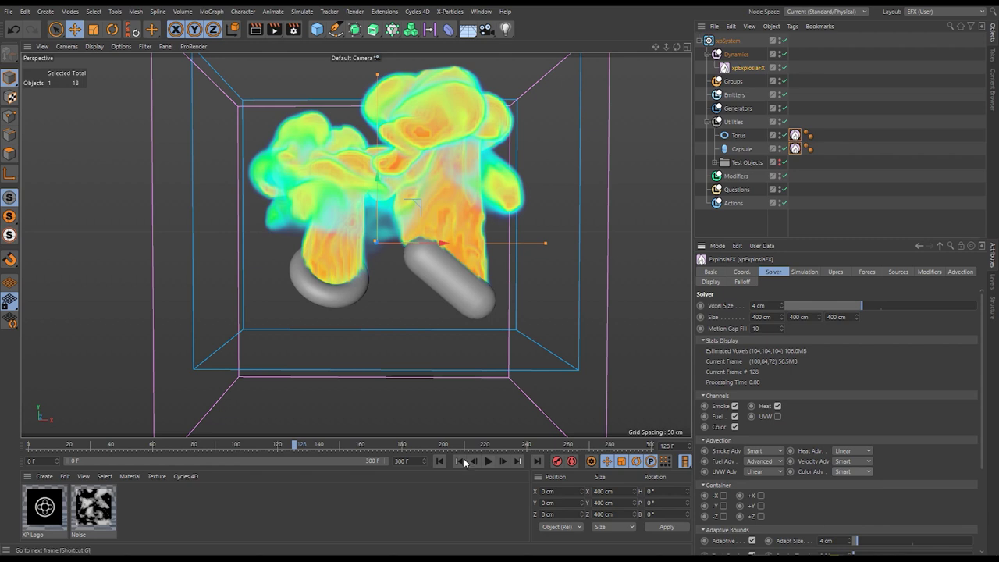
Set the xpExplosiaFX display to Color and run the simulation from the first frame
click(438, 462)
click(710, 281)
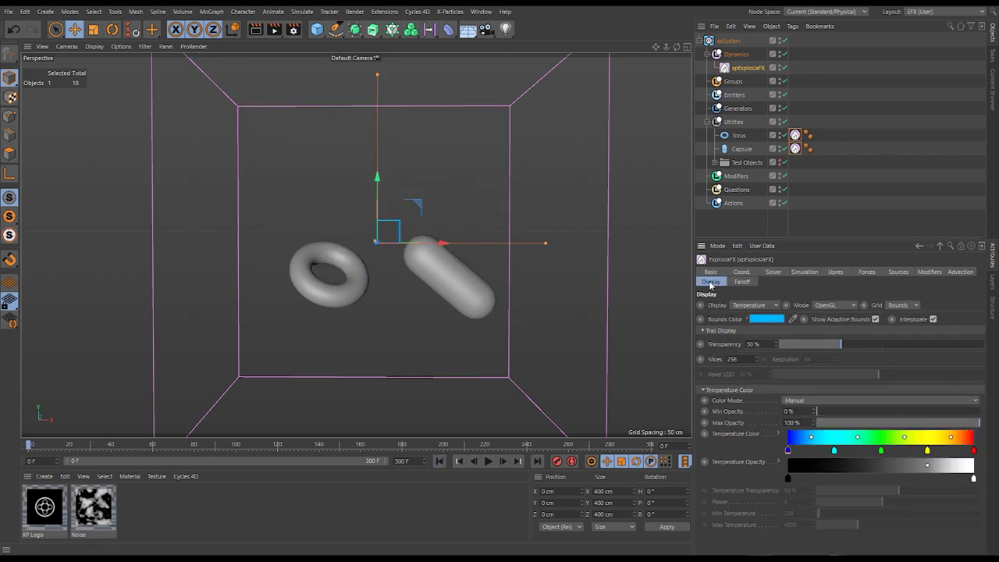
click(750, 305)
click(751, 376)
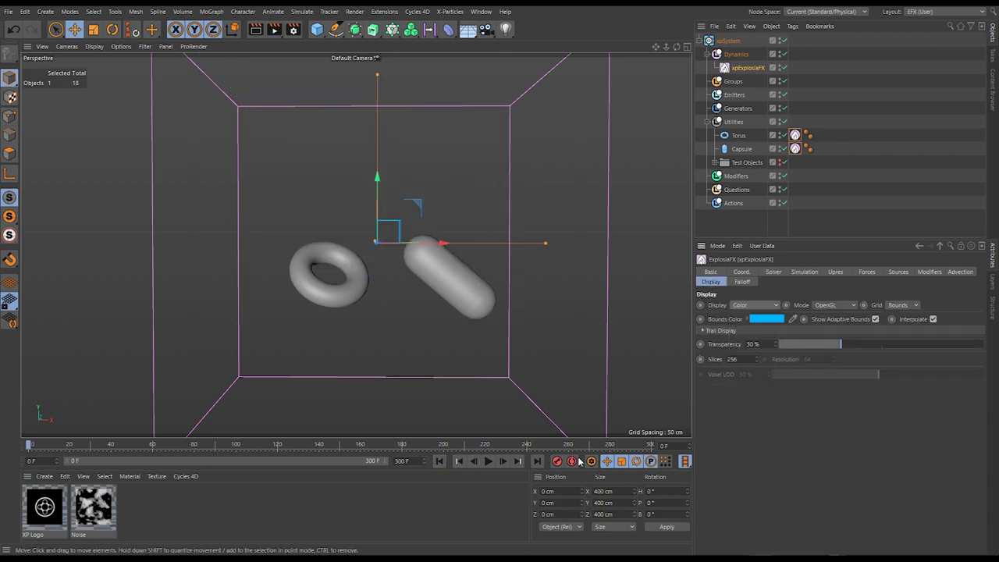
click(487, 461)
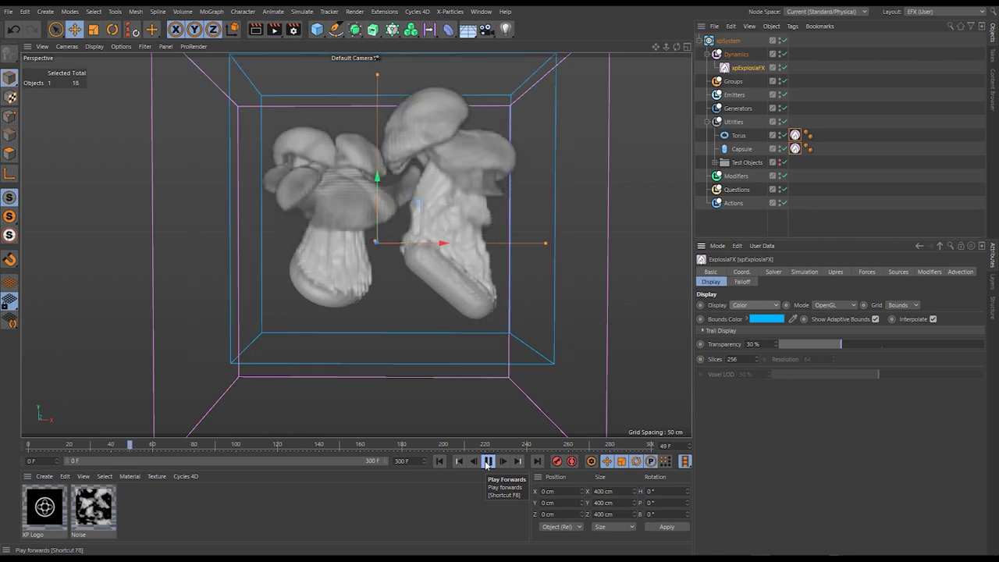
click(488, 462)
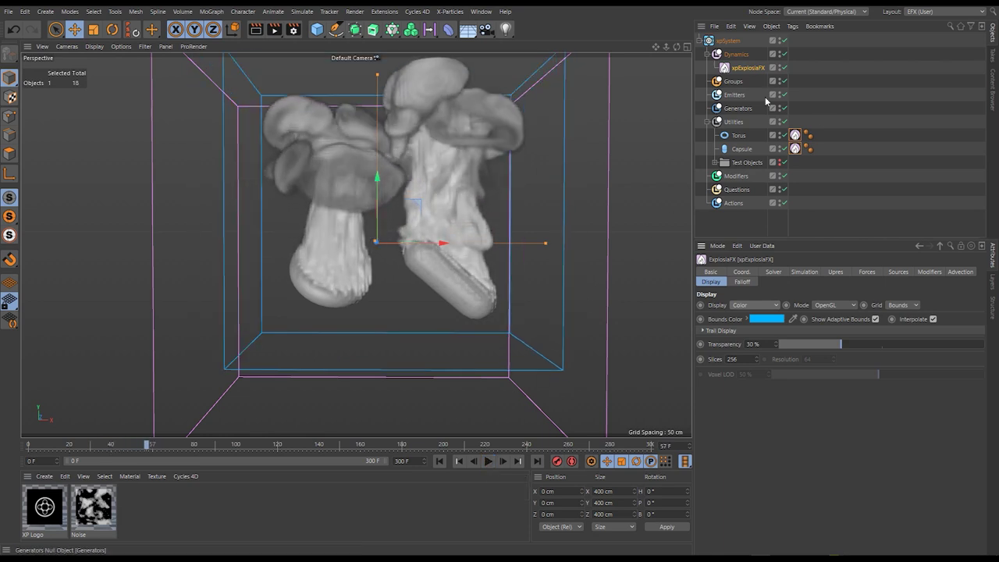
Review the source tags' Color From setting and turn on Display Color for the Torus and the Capsule
click(796, 136)
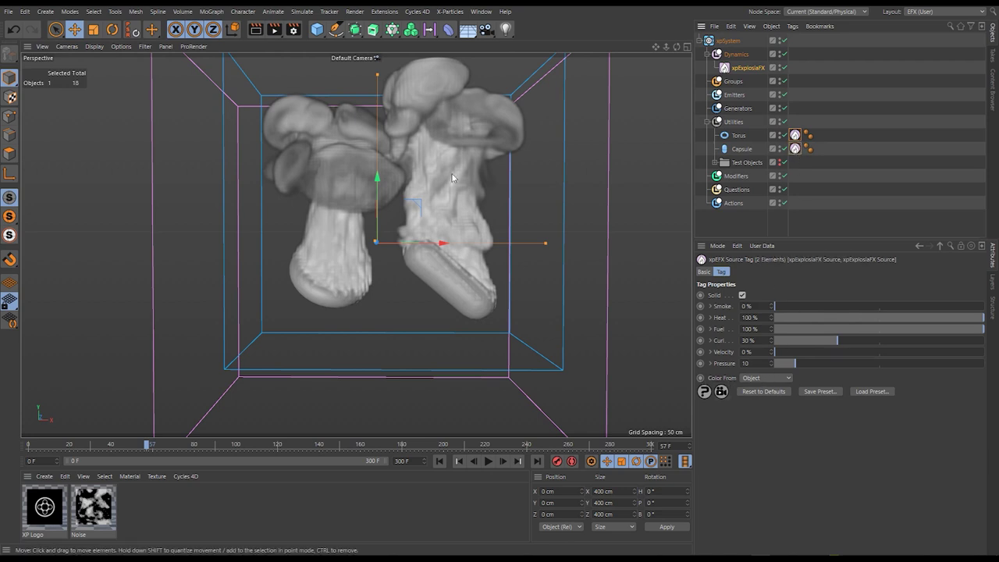
click(739, 135)
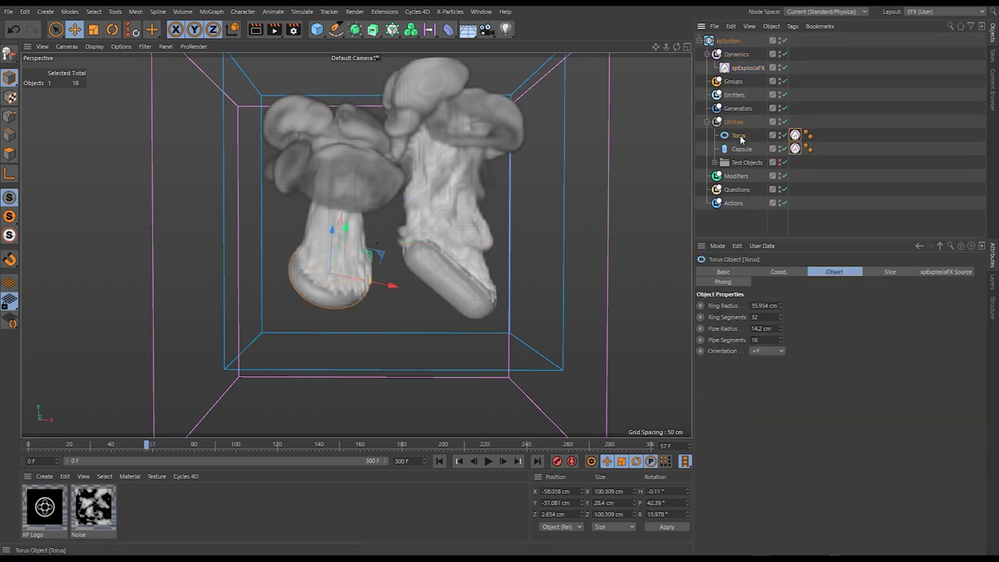
click(724, 272)
click(809, 367)
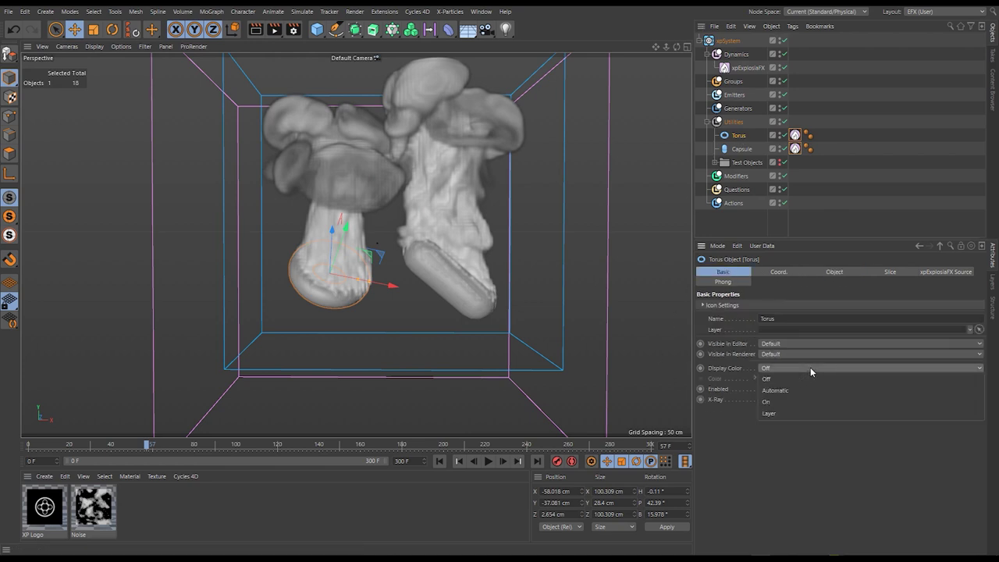
click(802, 399)
click(740, 148)
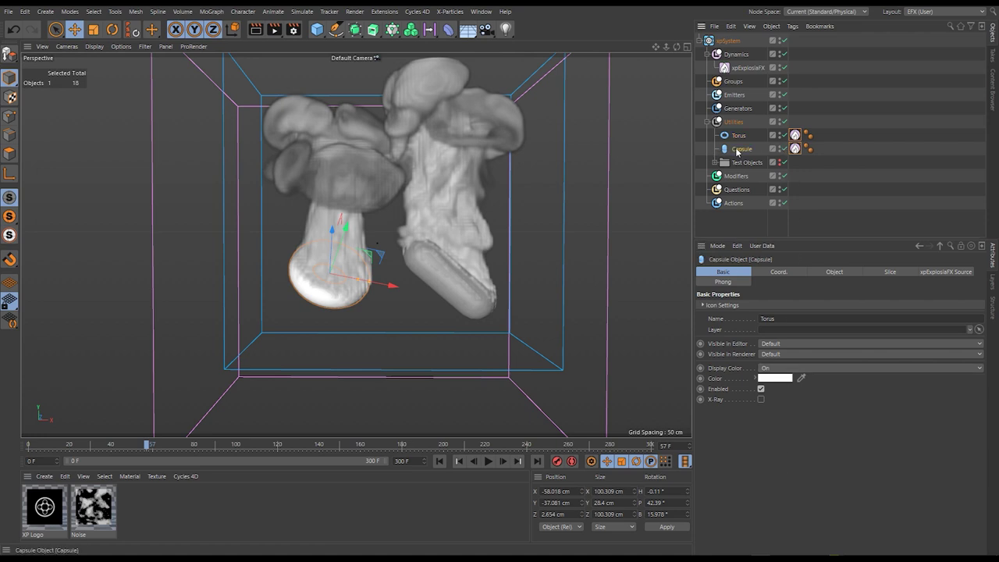
click(785, 367)
click(781, 390)
click(773, 368)
click(775, 399)
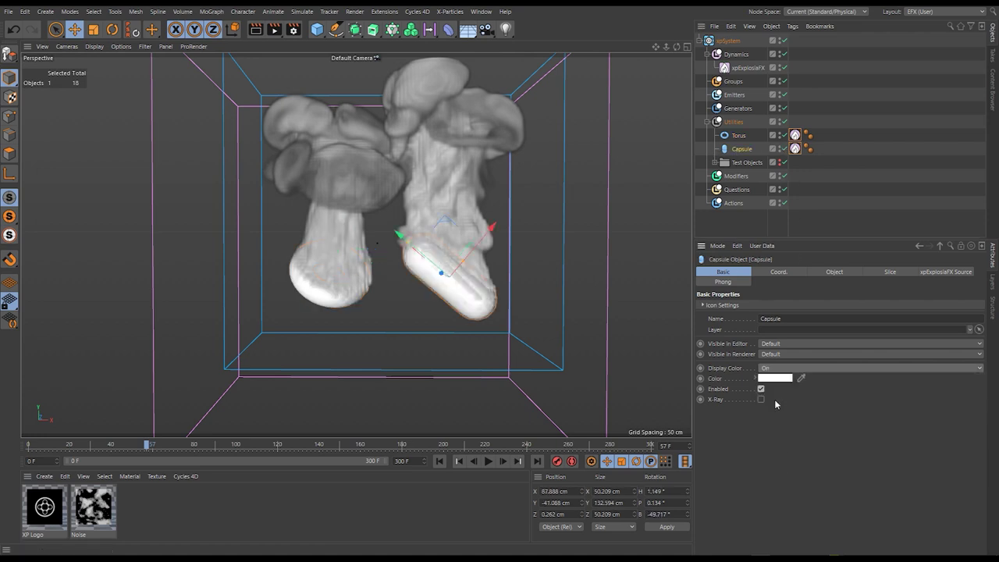
Set the display color of the Capsule to pure red and of the Torus to pure blue
click(755, 378)
drag(851, 418, 782, 434)
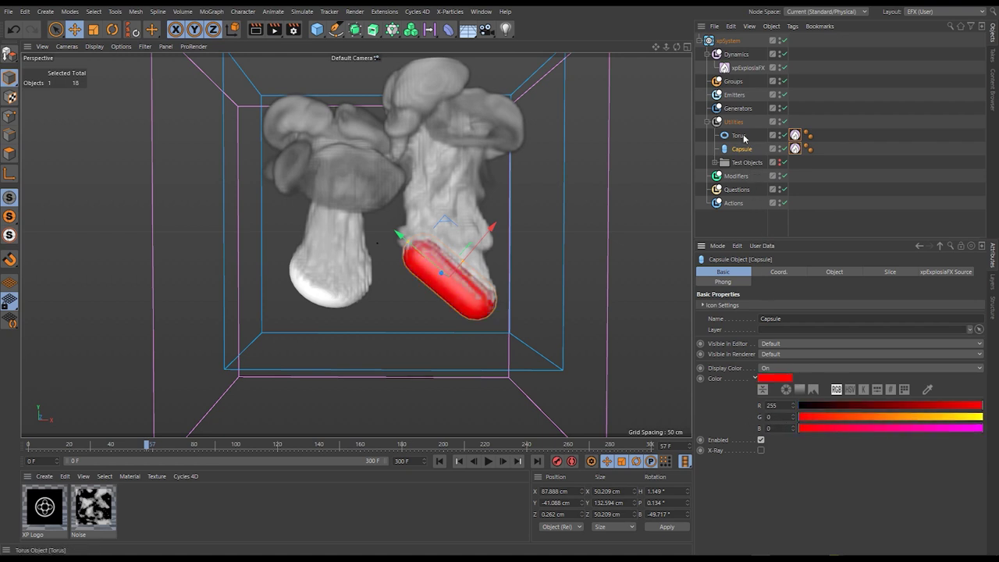
click(744, 136)
drag(826, 406, 791, 419)
Replay the simulation from the start and move the Capsule toward the Torus and partly back while it runs
click(439, 461)
click(487, 461)
click(472, 301)
drag(586, 245, 512, 241)
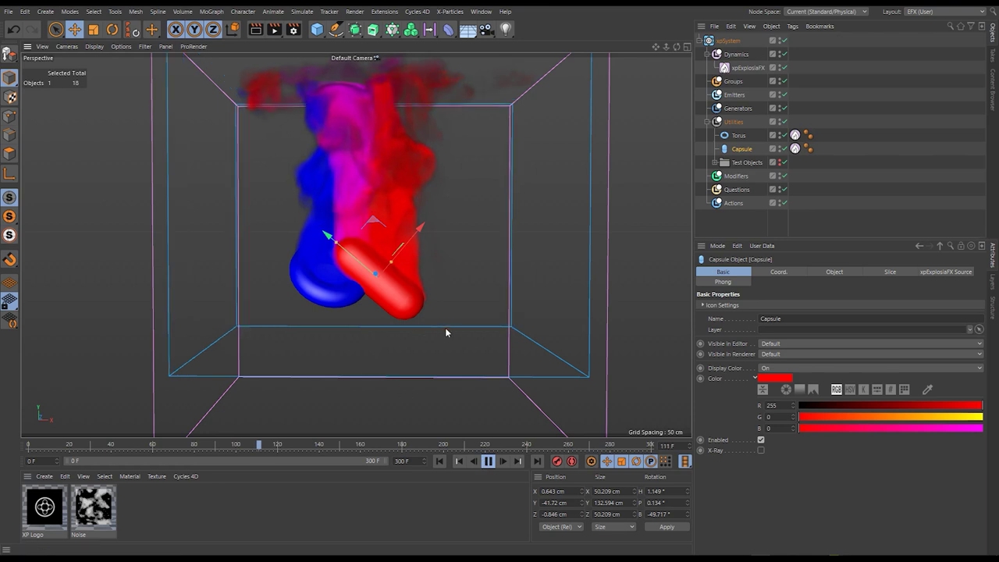
click(489, 461)
Set Color From to Shader on both source tags and load a Noise texture
ctrl+click(796, 148)
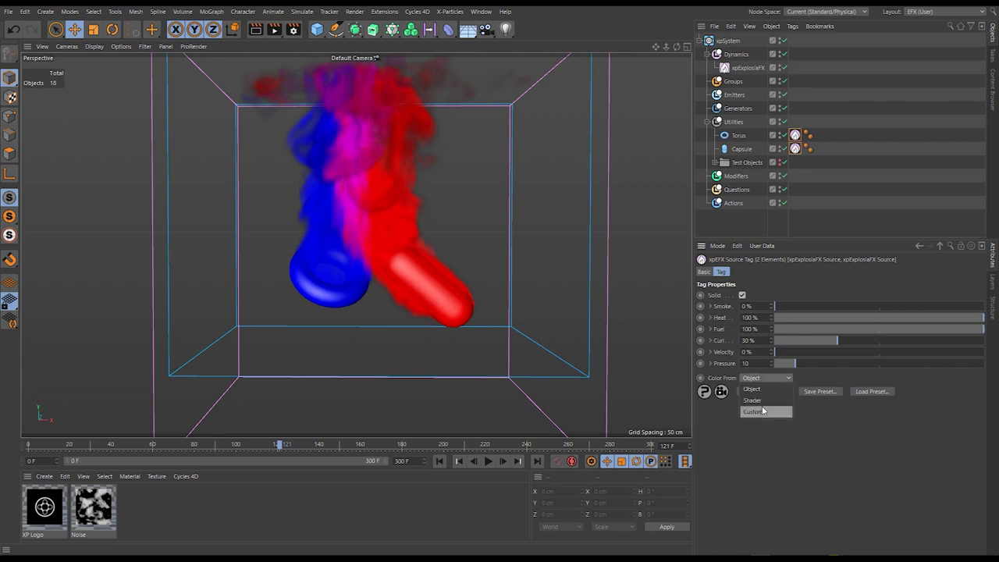
click(762, 401)
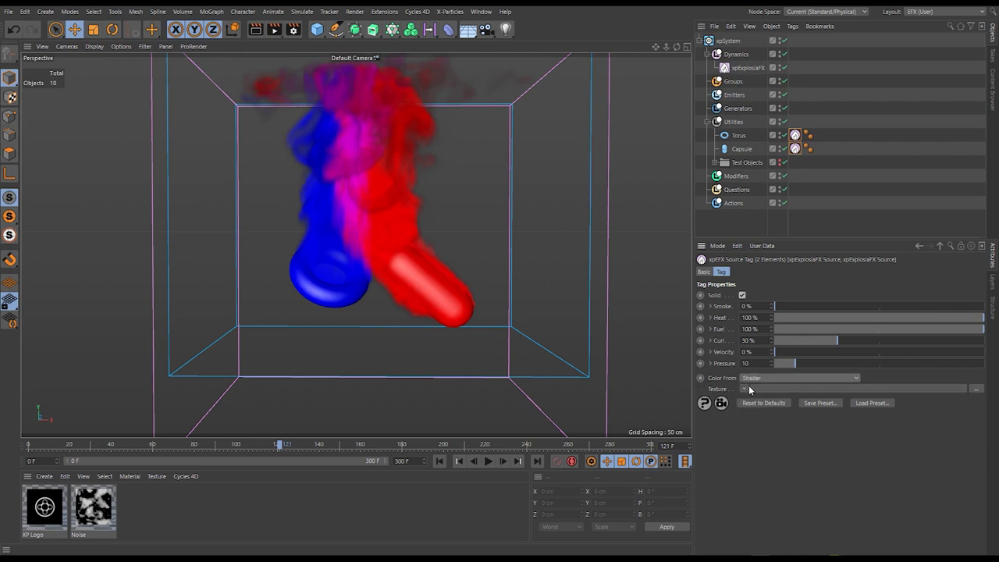
click(745, 389)
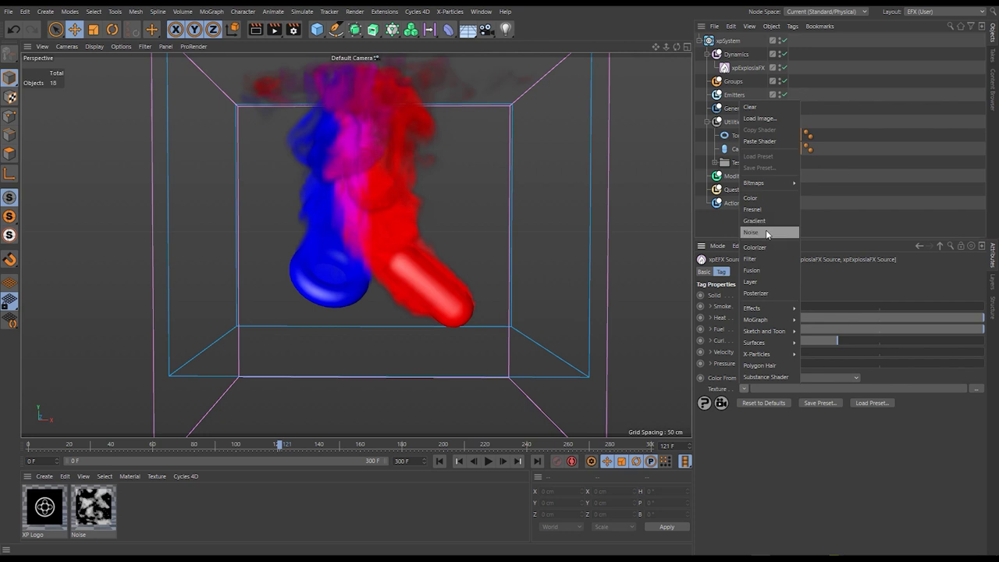
click(766, 229)
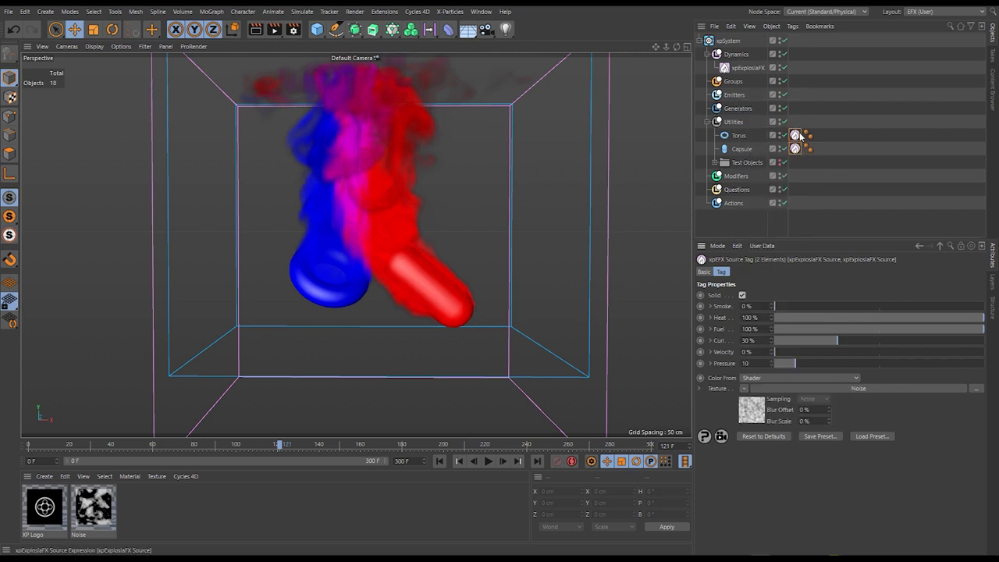
Set the Noise shader's Low Clip to 49%, High Clip to 52% and Global Scale to 200%, and replay the simulation
click(750, 416)
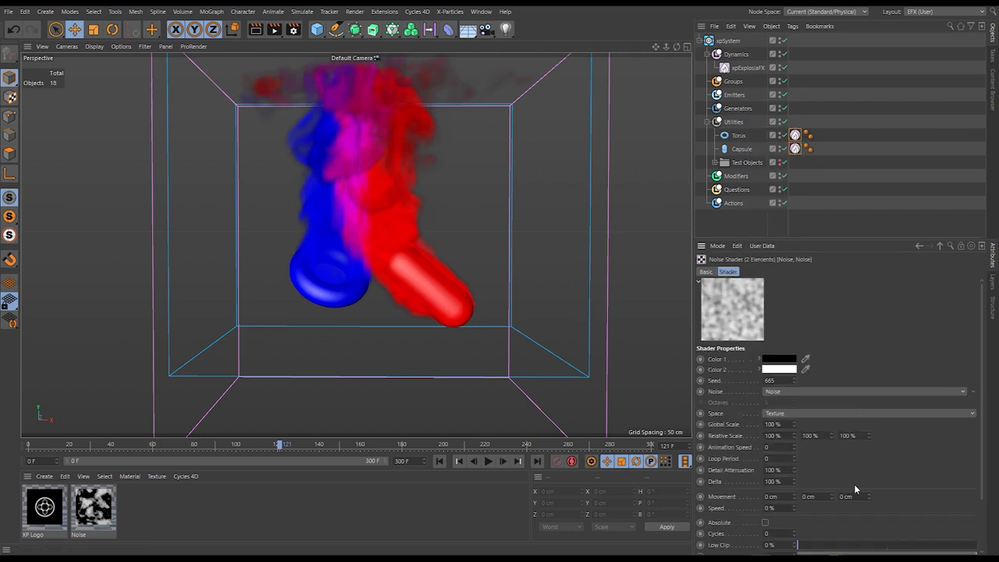
scroll(878, 370, down, 1)
drag(879, 485, 886, 485)
click(889, 495)
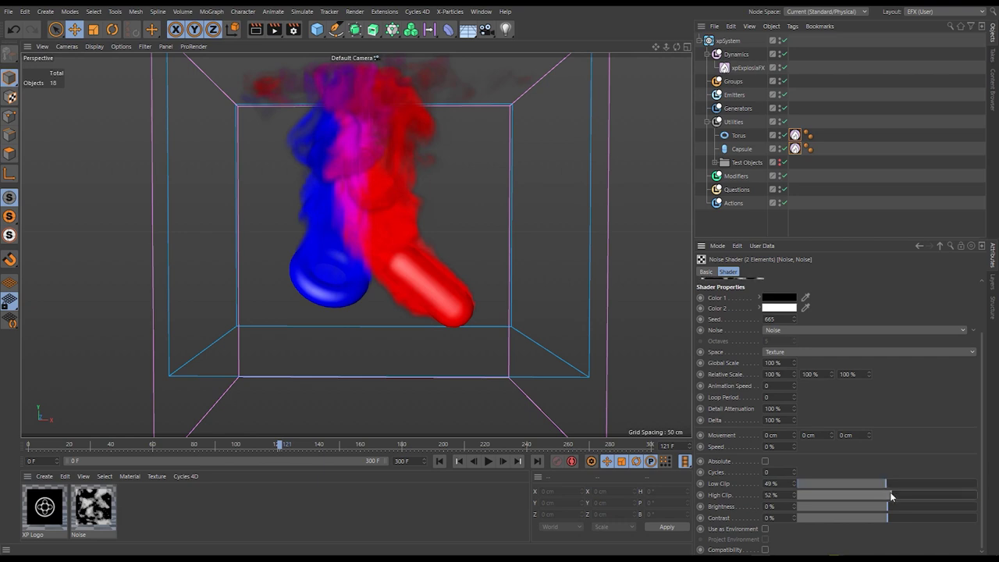
scroll(890, 399, up, 1)
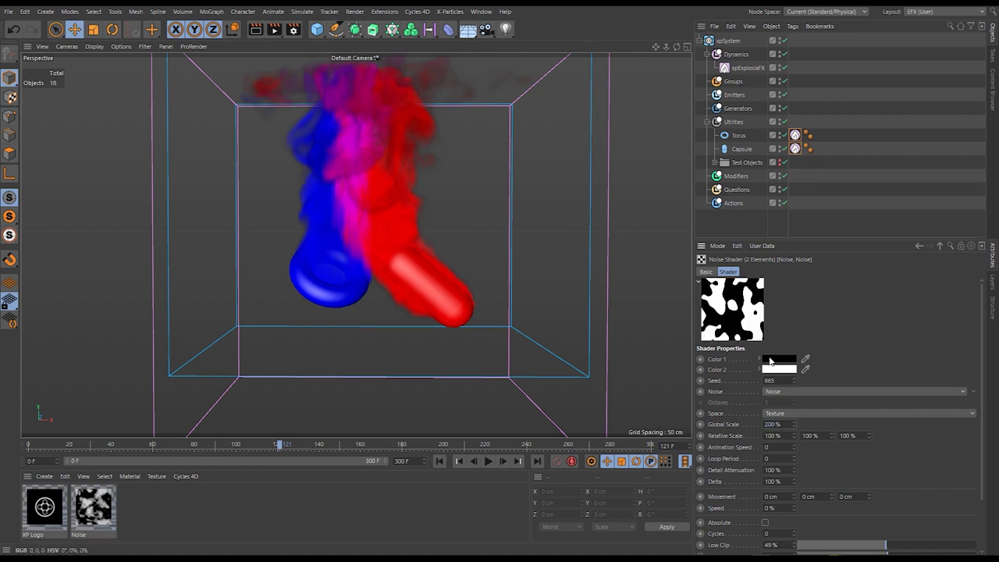
click(439, 461)
click(488, 461)
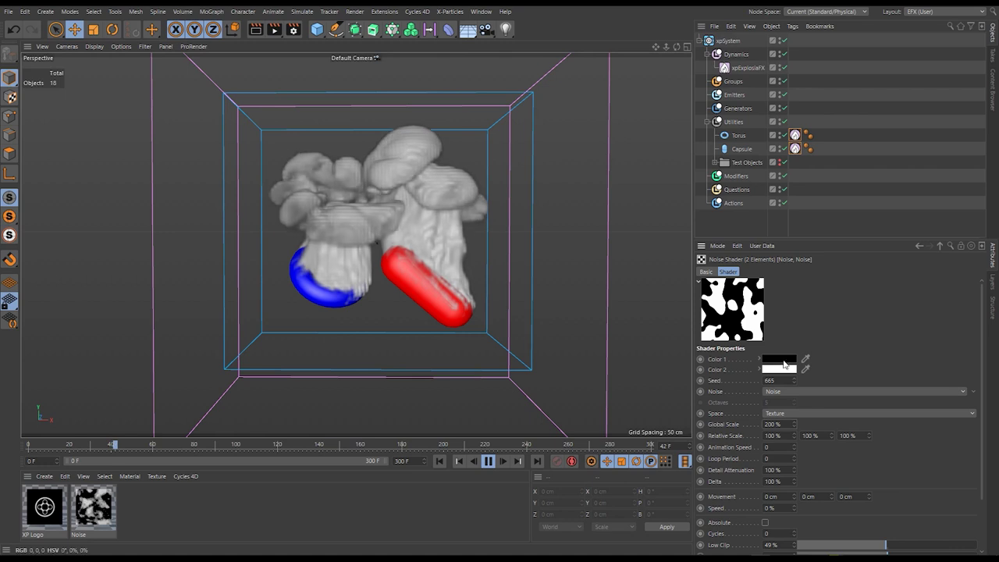
click(488, 460)
Set the Noise shader's Color 2 to pure red and replay the simulation from the start
click(775, 371)
drag(773, 377, 899, 385)
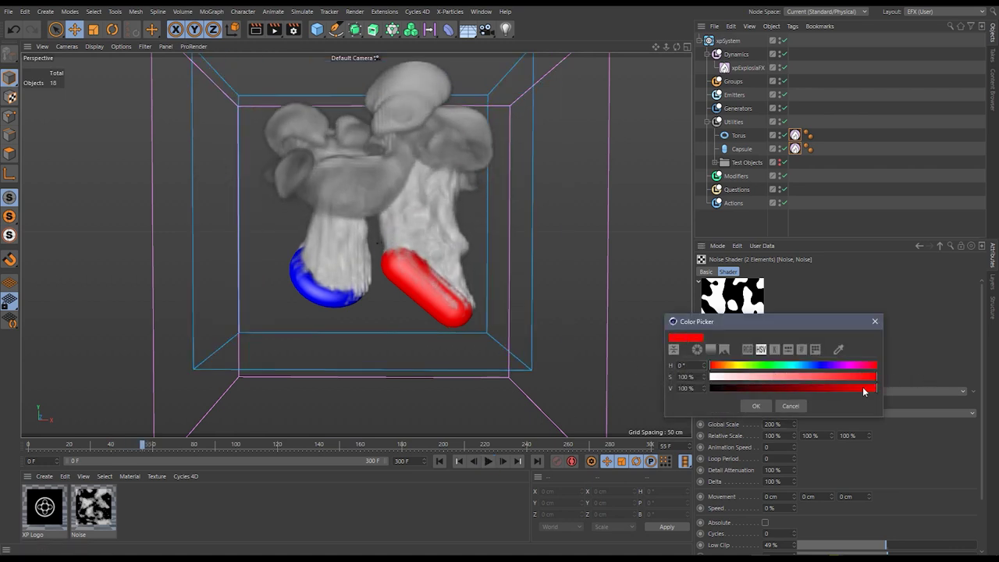
click(754, 406)
click(440, 460)
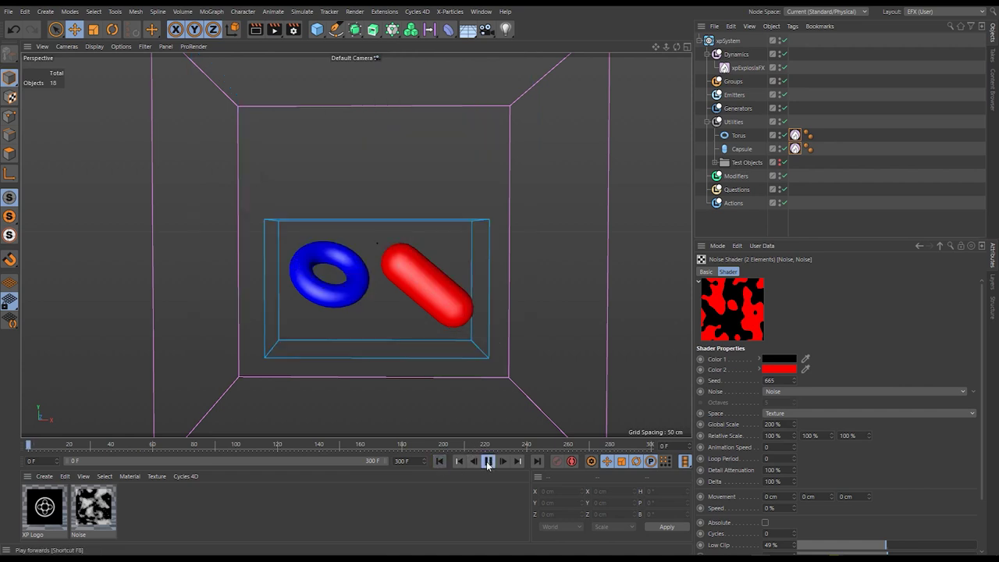
click(488, 461)
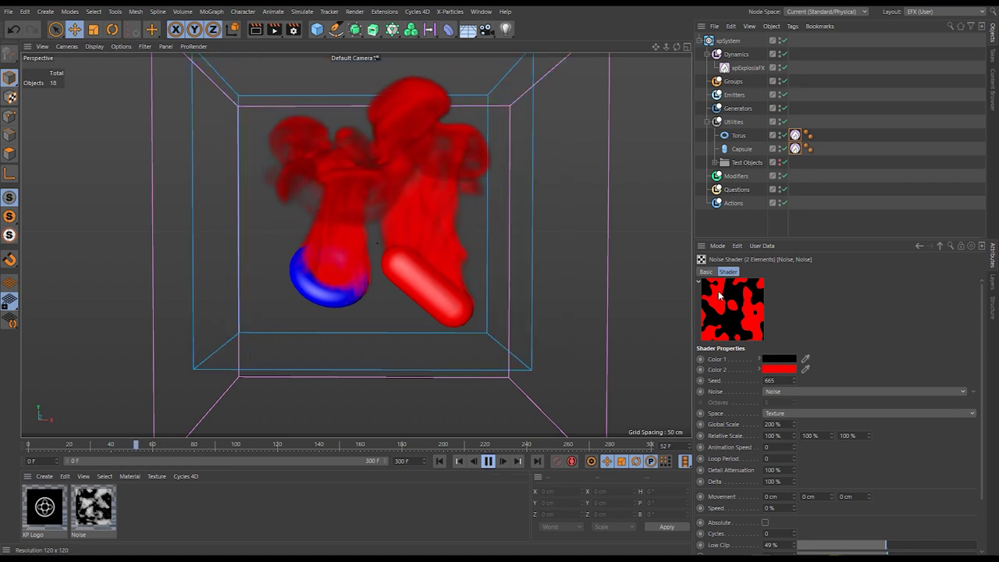
key(F8)
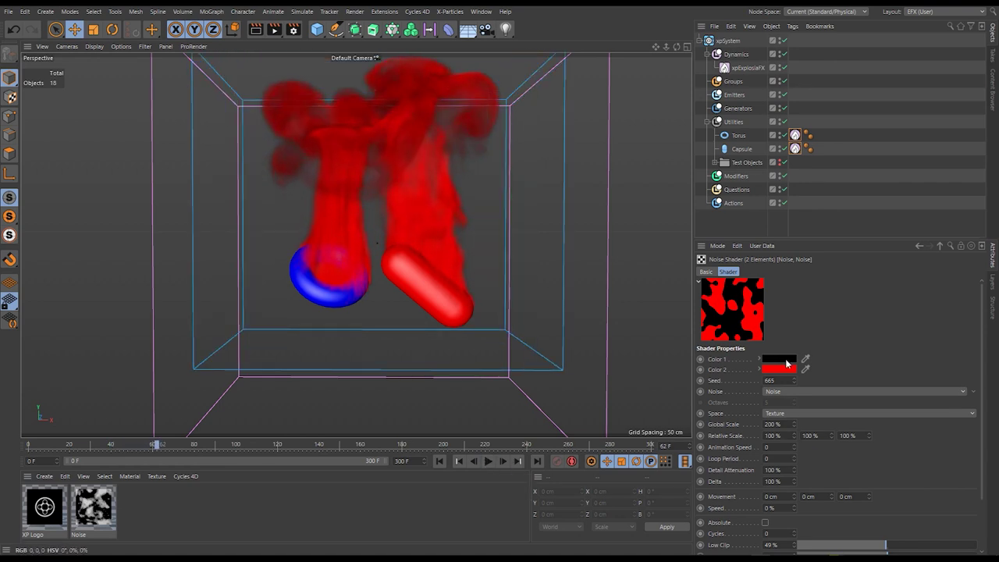
Set the Noise shader's Color 1 to pure blue (RGB 0, 0, 255) and replay the simulation
click(759, 360)
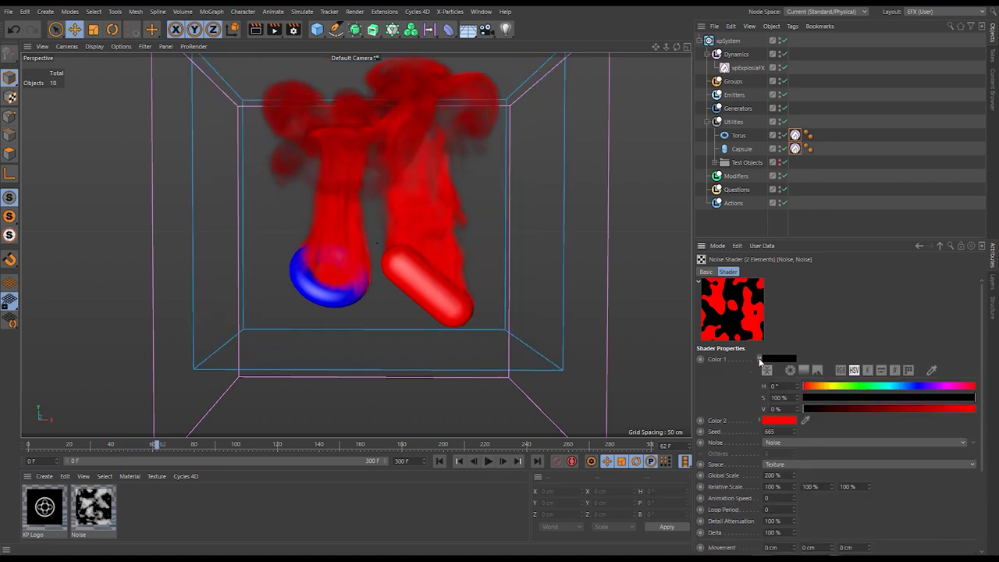
click(857, 371)
drag(900, 406, 976, 408)
click(440, 461)
click(489, 461)
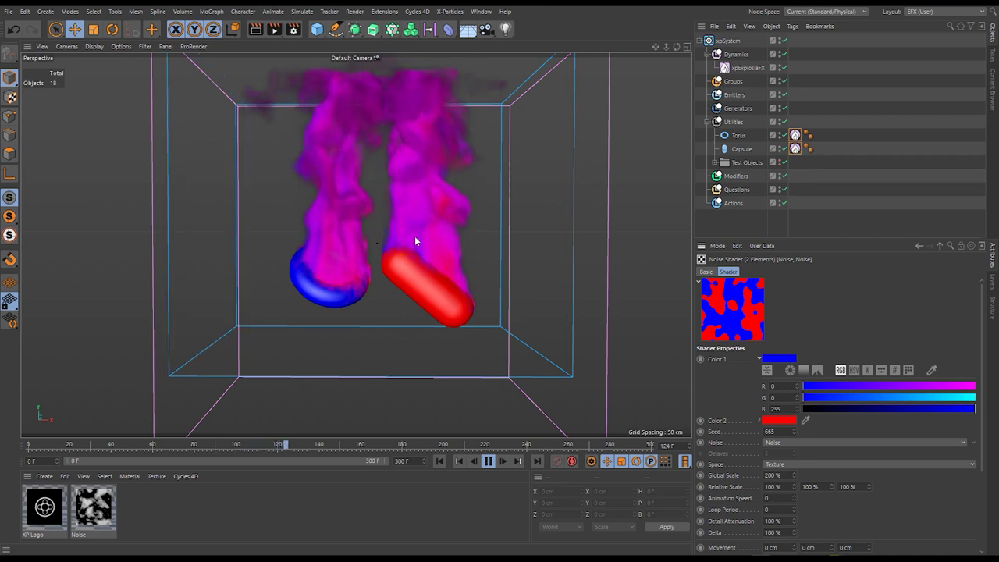
click(487, 460)
Change the Noise shader's Color 2 to a light orange with 42% saturation and 100% value
click(791, 423)
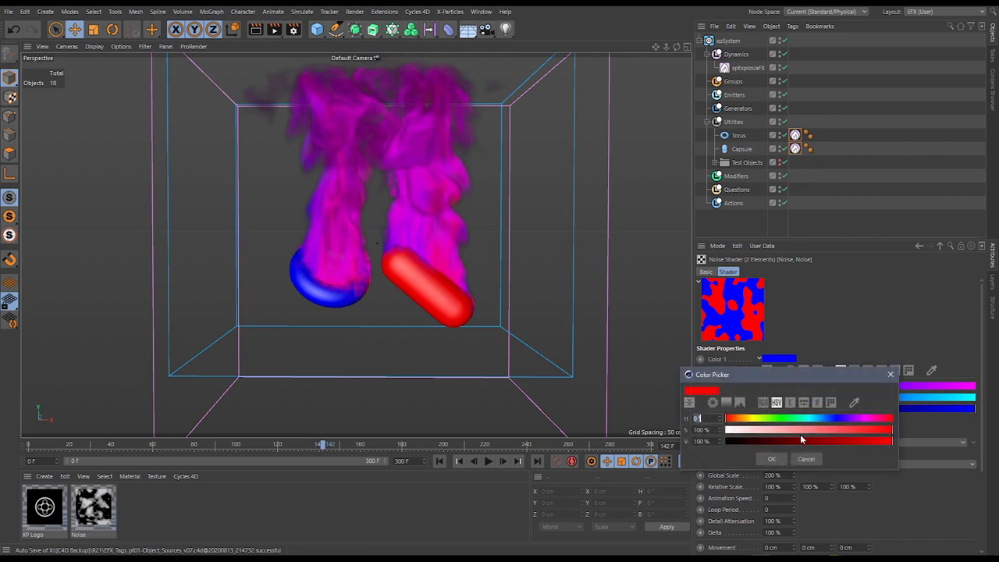
click(799, 429)
drag(754, 423, 739, 421)
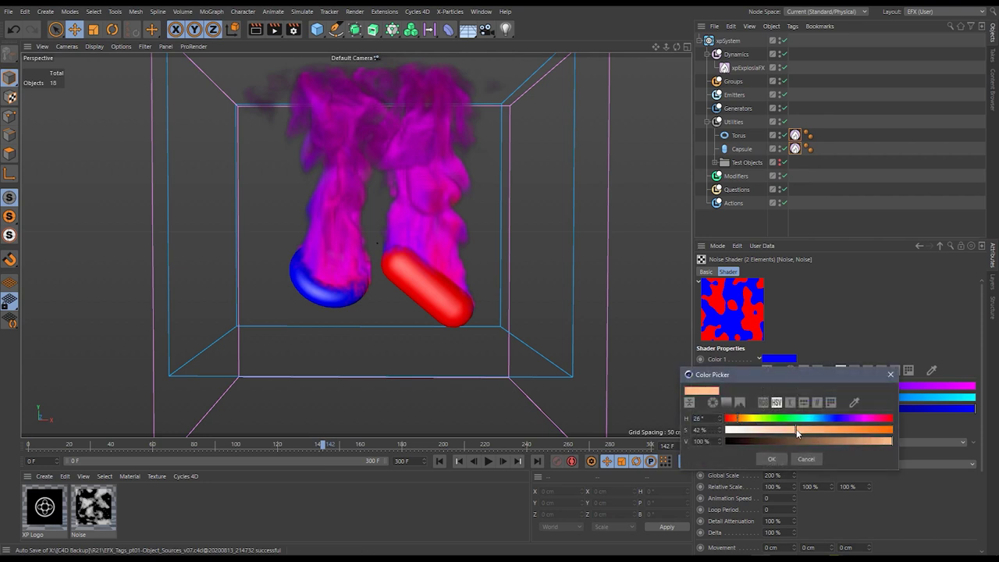
click(771, 459)
Change the Noise shader's Color 1 to an olive tone with hue 50°, saturation 48% and value 52%
click(780, 359)
click(788, 356)
click(849, 380)
click(766, 346)
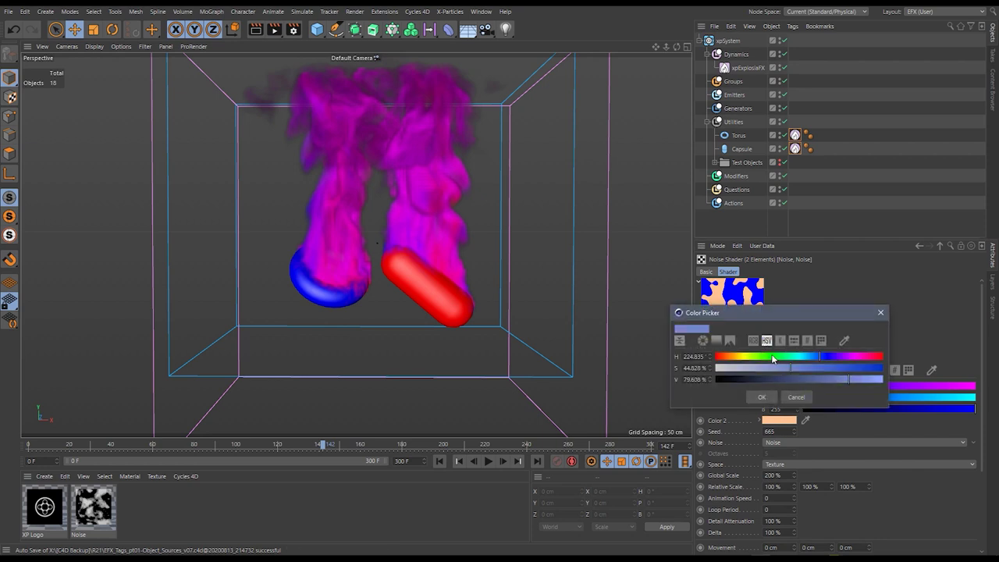
click(730, 356)
drag(774, 382, 795, 380)
click(775, 369)
click(740, 356)
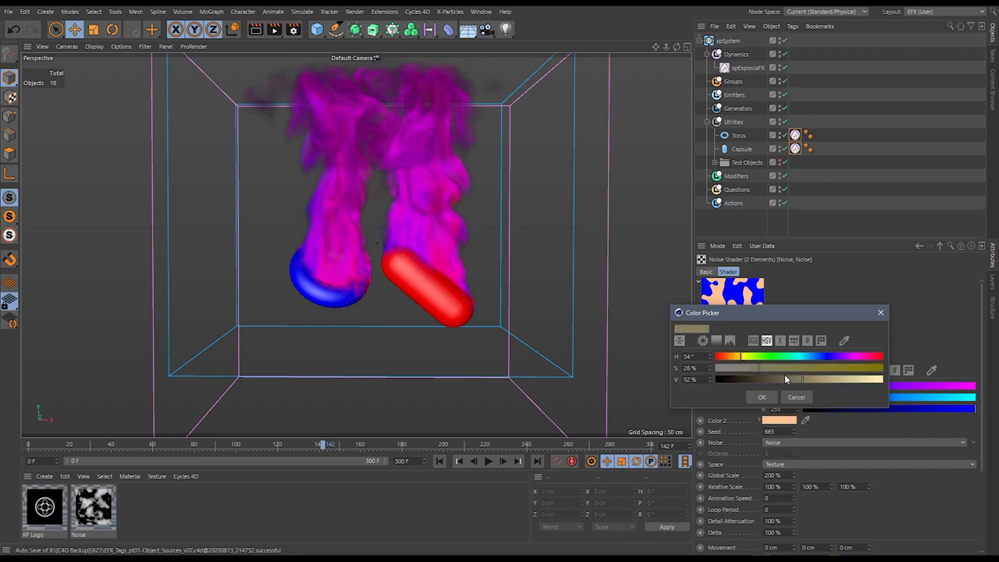
click(762, 397)
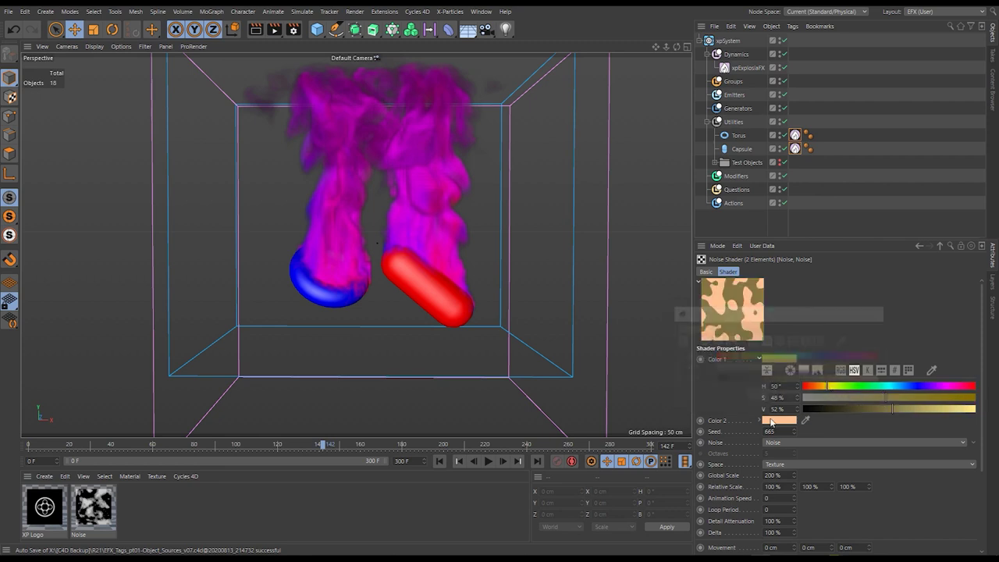
Replay the simulation from the start with the new Noise colors, and return to the first frame
scroll(846, 506, down, 3)
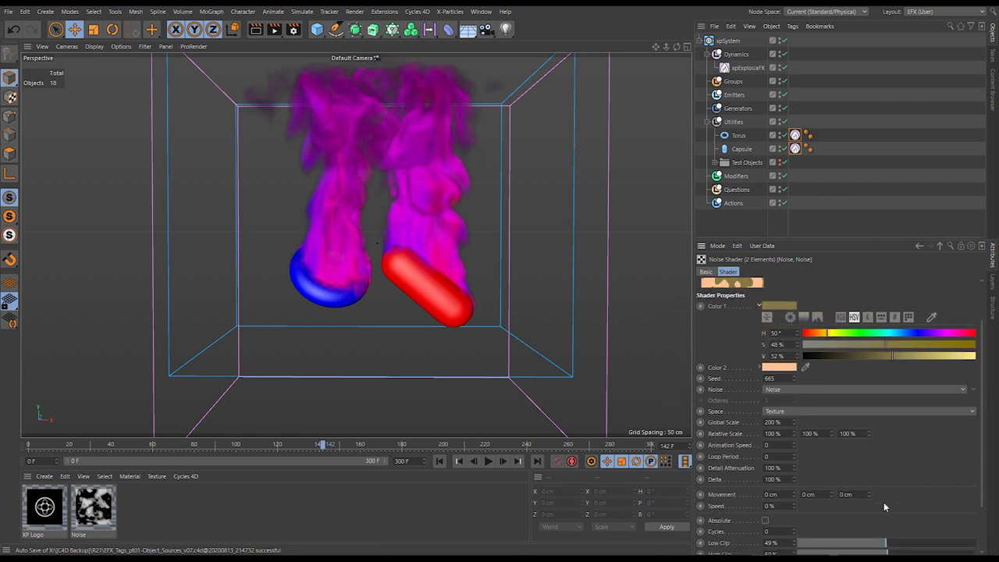
scroll(890, 484, up, 2)
scroll(894, 477, up, 1)
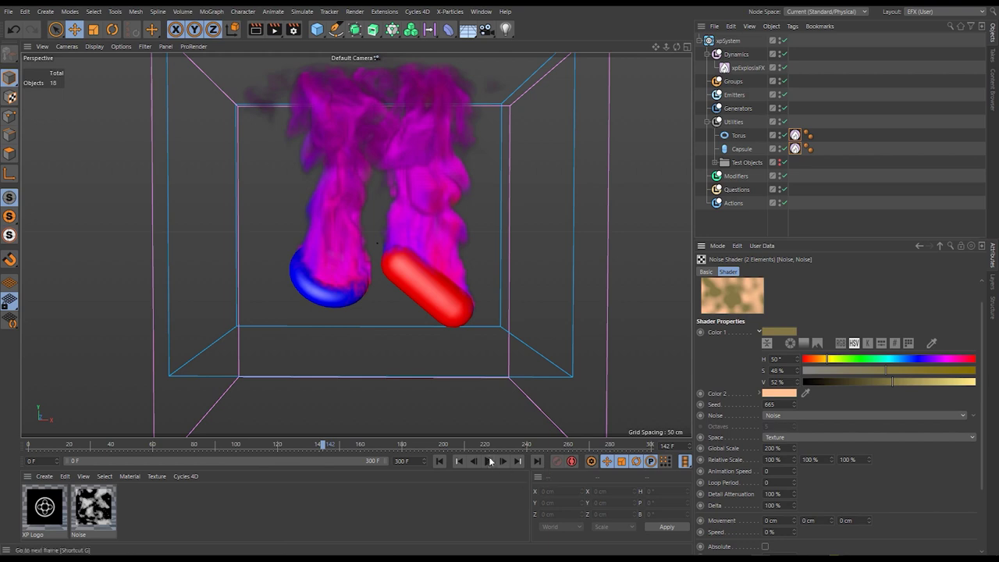
click(439, 461)
click(489, 462)
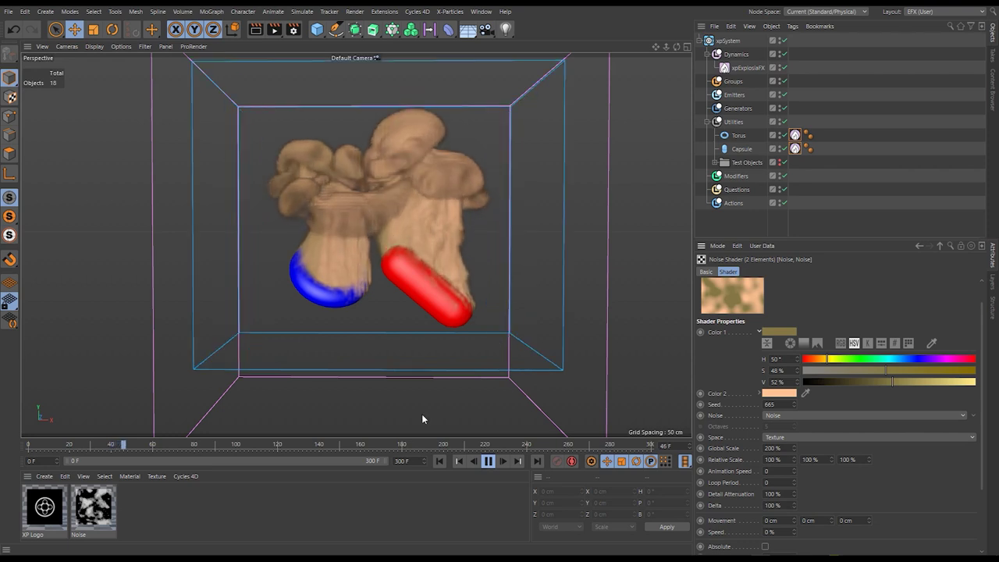
click(489, 463)
click(439, 462)
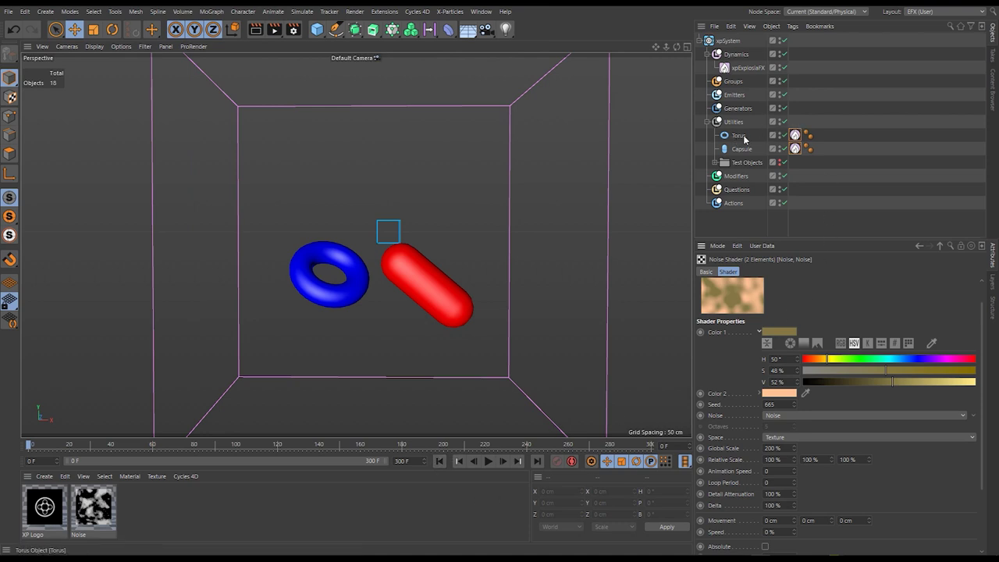
Remove the xpExplosiaFX Source tags from the Torus and Capsule and move both objects into the Test Objects folder
click(796, 148)
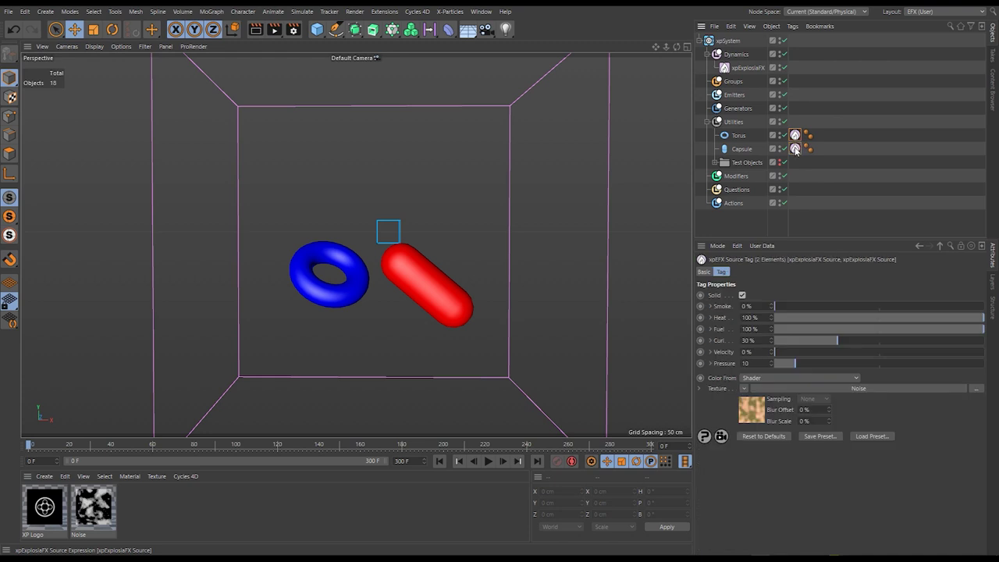
click(737, 137)
ctrl+click(740, 150)
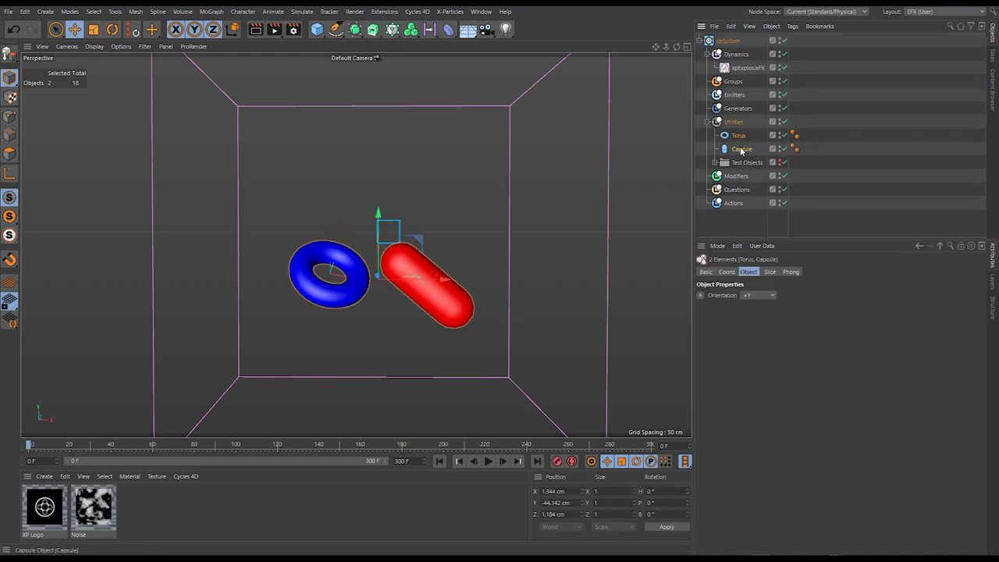
drag(745, 164, 748, 162)
click(859, 158)
click(713, 139)
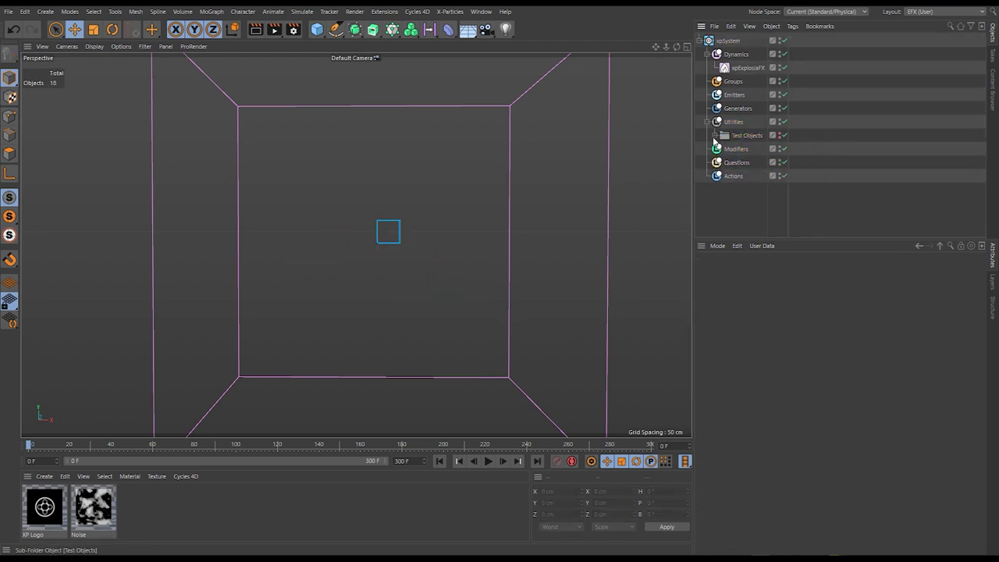
Create a Flower spline with 3 petals, an inner radius of about 16 cm and an outer radius of 151 cm
click(336, 33)
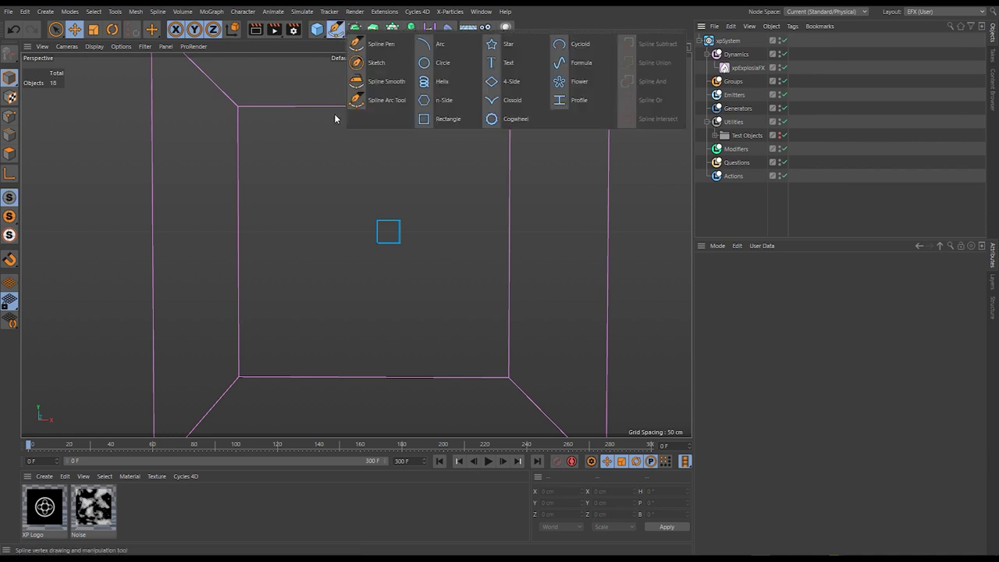
click(571, 82)
text(3)
key(Return)
drag(792, 295, 789, 340)
Rotate the Flower spline to about H -8°, P -40°, B 1° and place it inside the Utilities group
key(r)
drag(388, 306, 498, 291)
key(e)
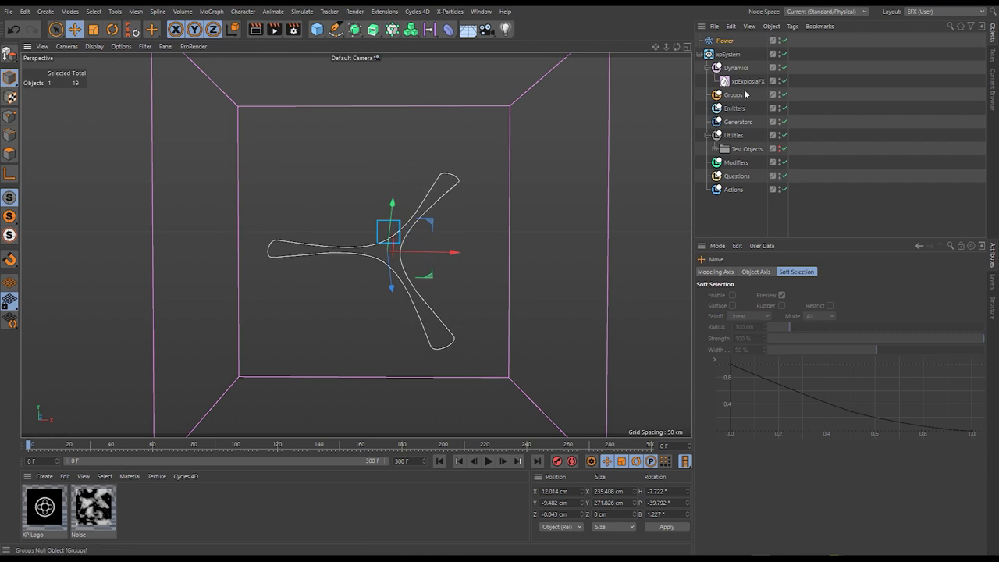
drag(738, 139, 737, 140)
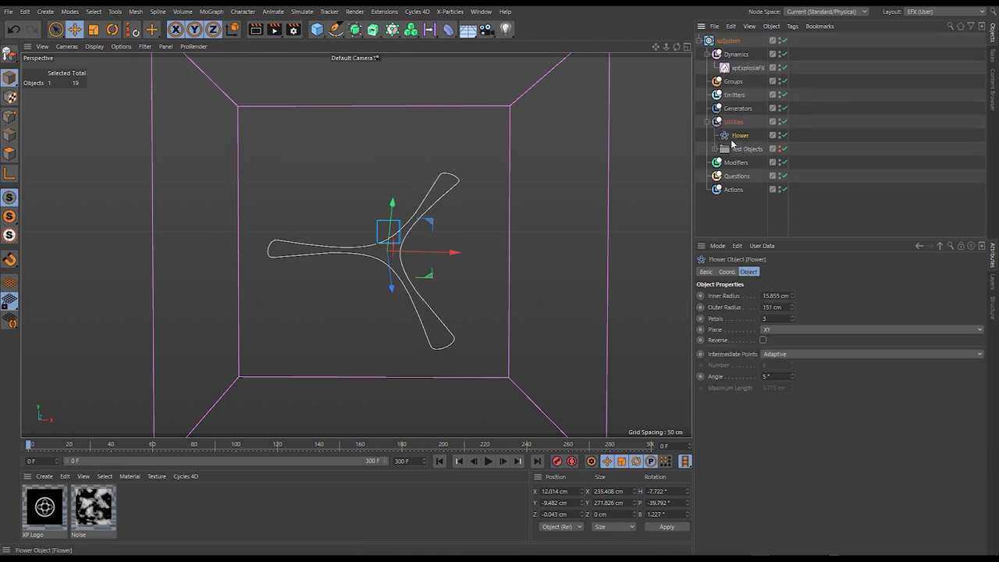
Add an xpExplosiaFX Source tag to the Flower spline and open the tag's settings
right_click(742, 138)
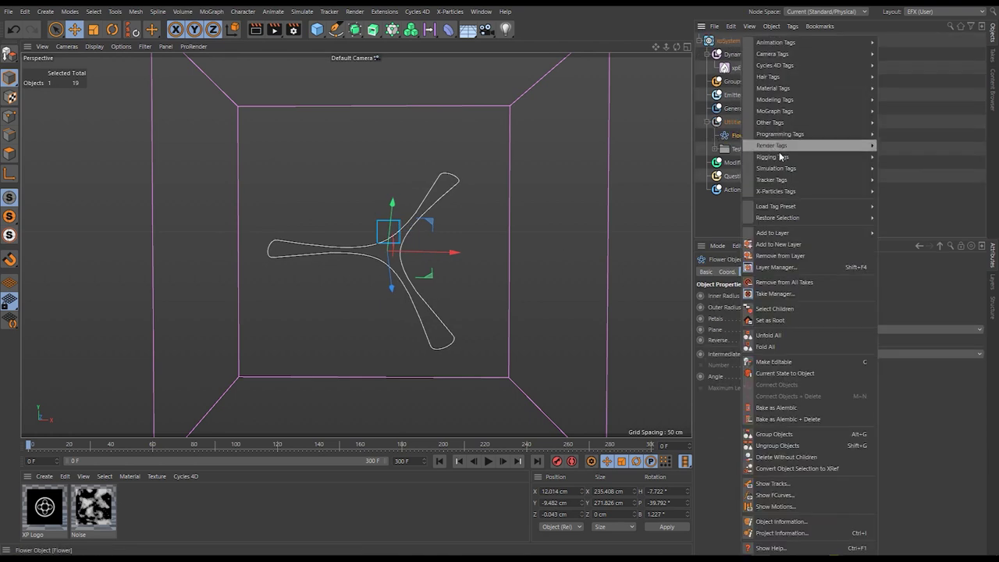
mouse_move(828, 191)
click(913, 249)
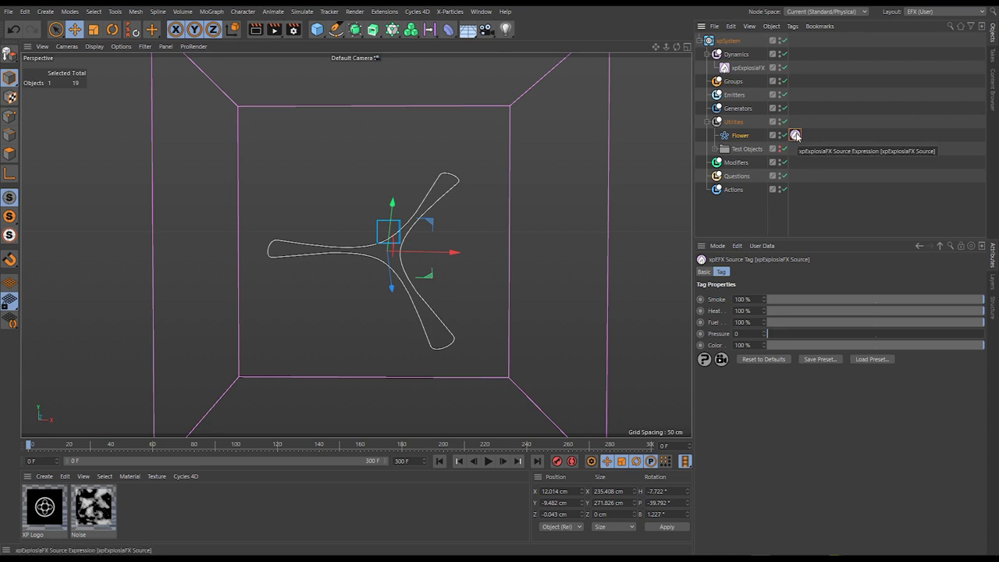
click(740, 136)
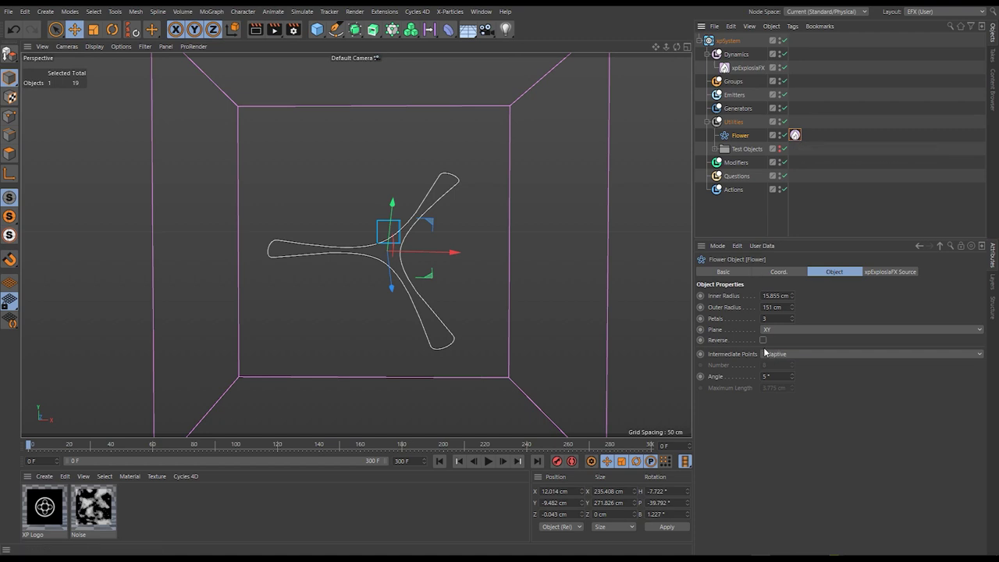
click(796, 136)
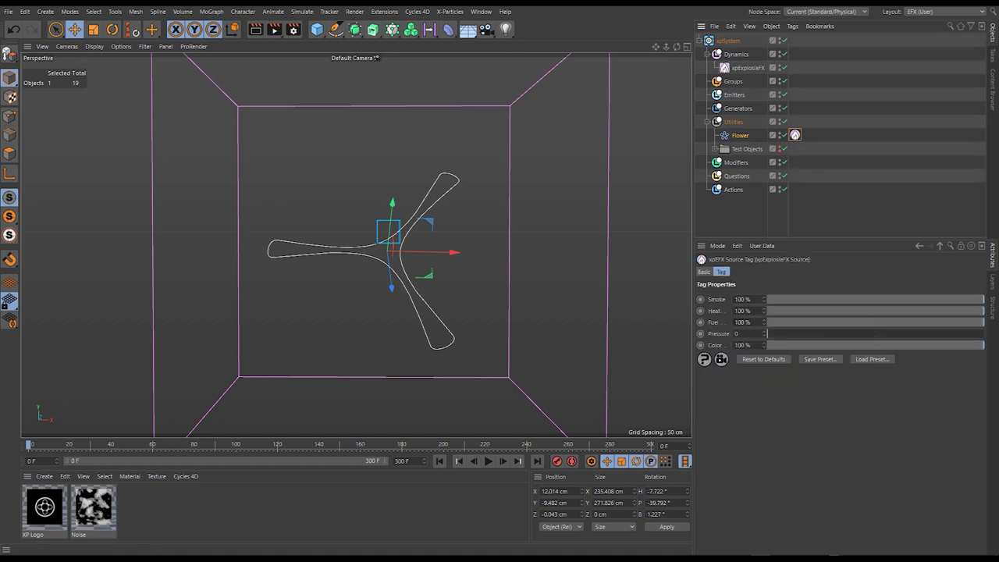
Turn off the Color channel in the xpExplosiaFX solver and set its viewport display to Temperature
click(751, 69)
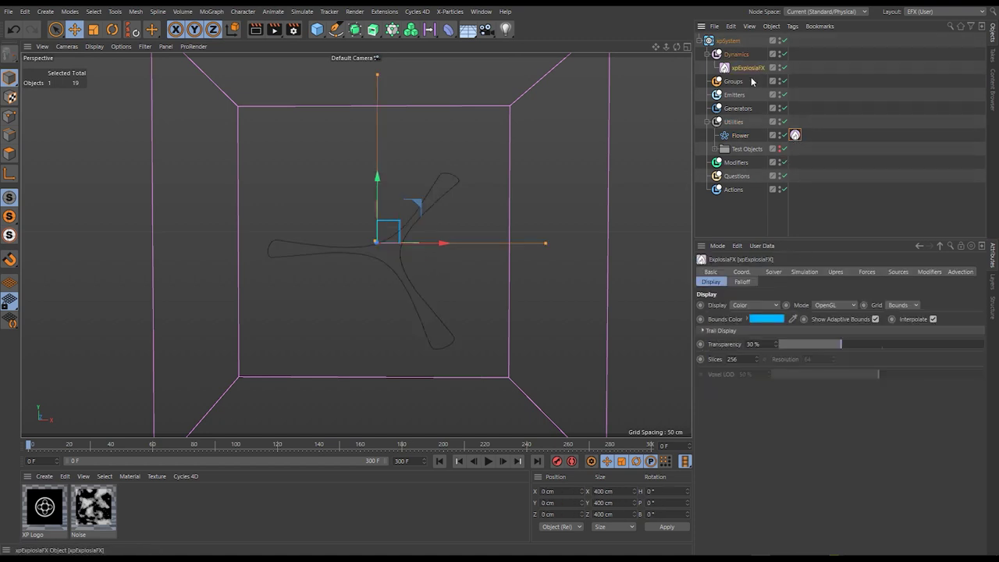
click(772, 272)
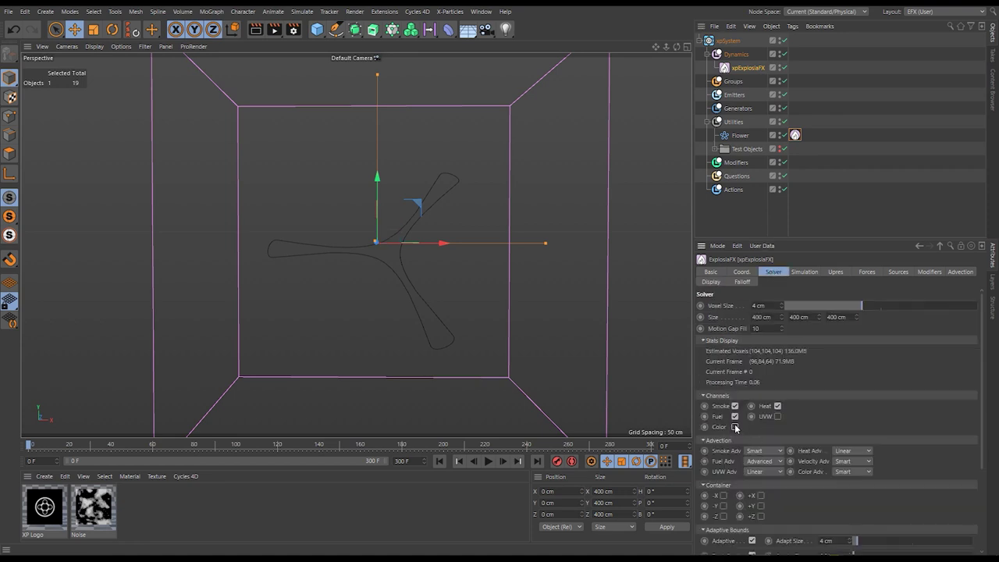
click(712, 282)
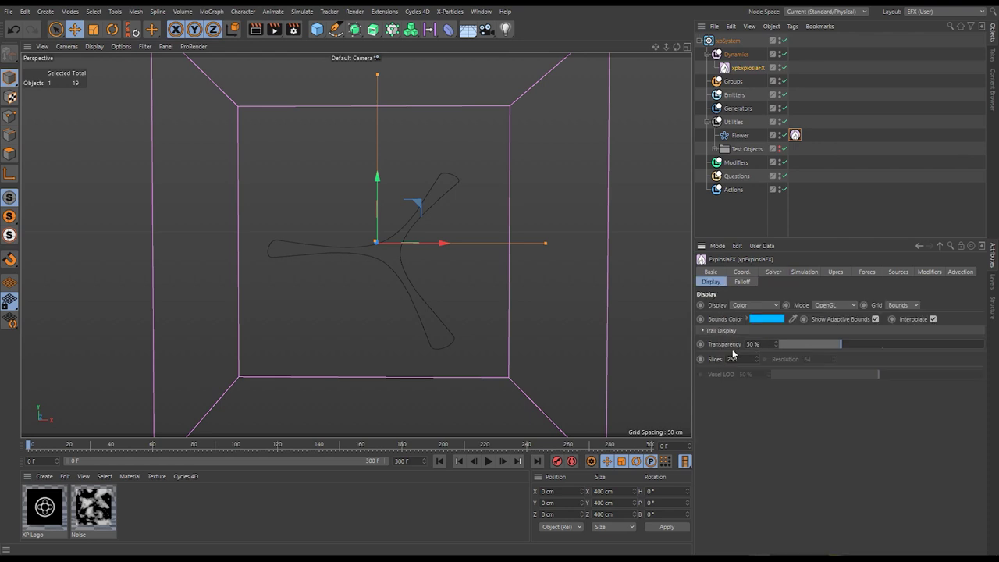
click(751, 316)
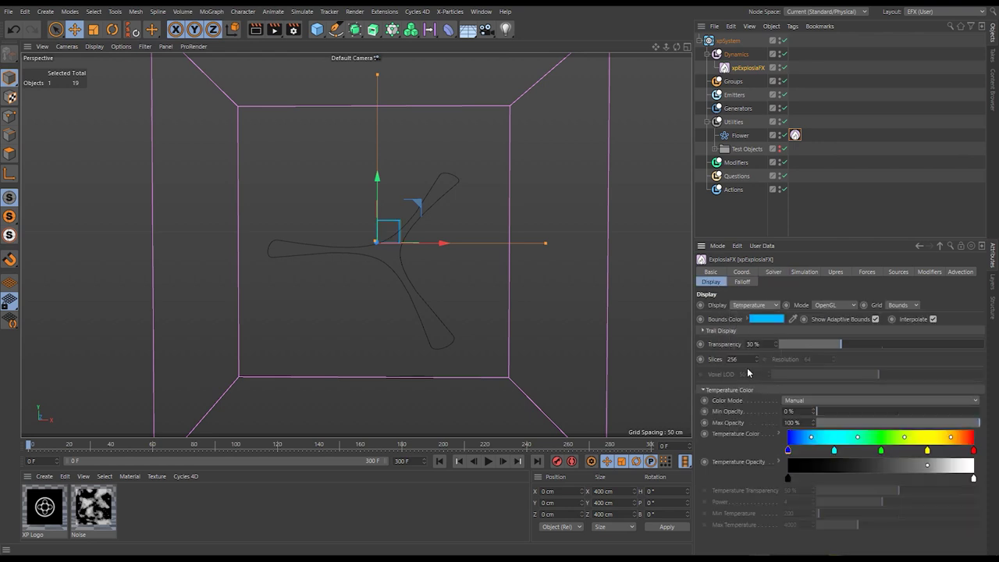
Set Smoke and Fuel to 0% in the Flower's source tag and play the simulation
click(795, 135)
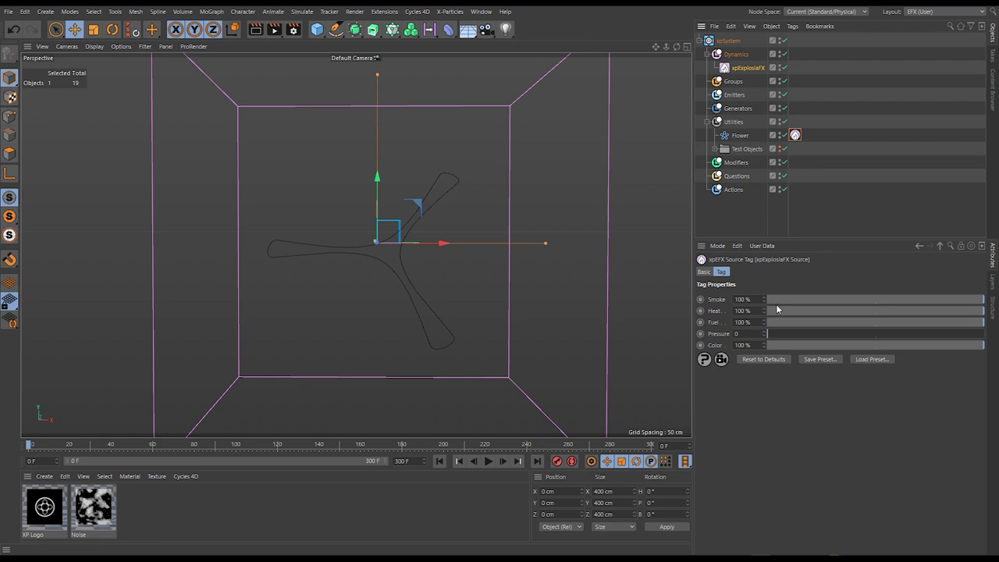
click(786, 299)
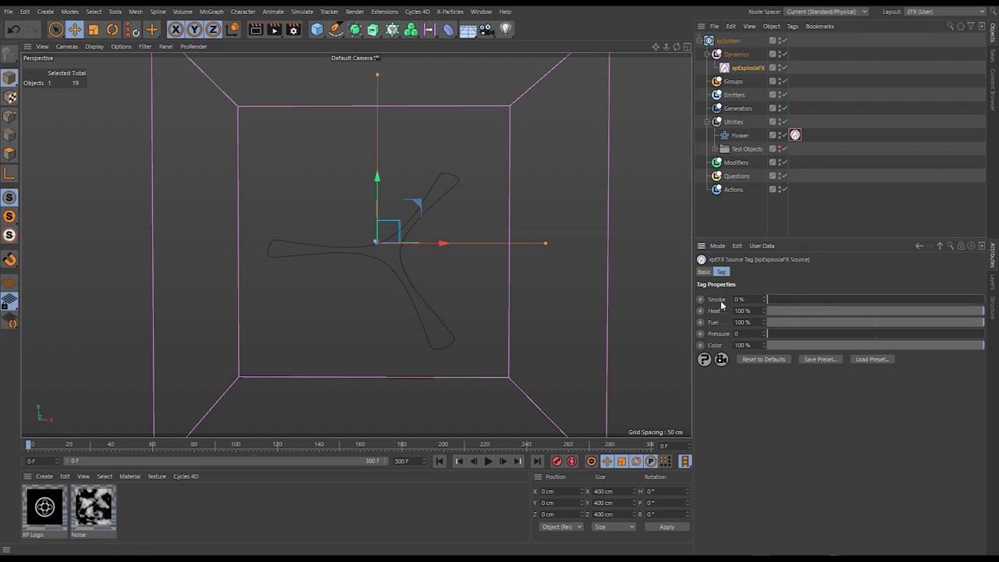
drag(790, 322, 763, 323)
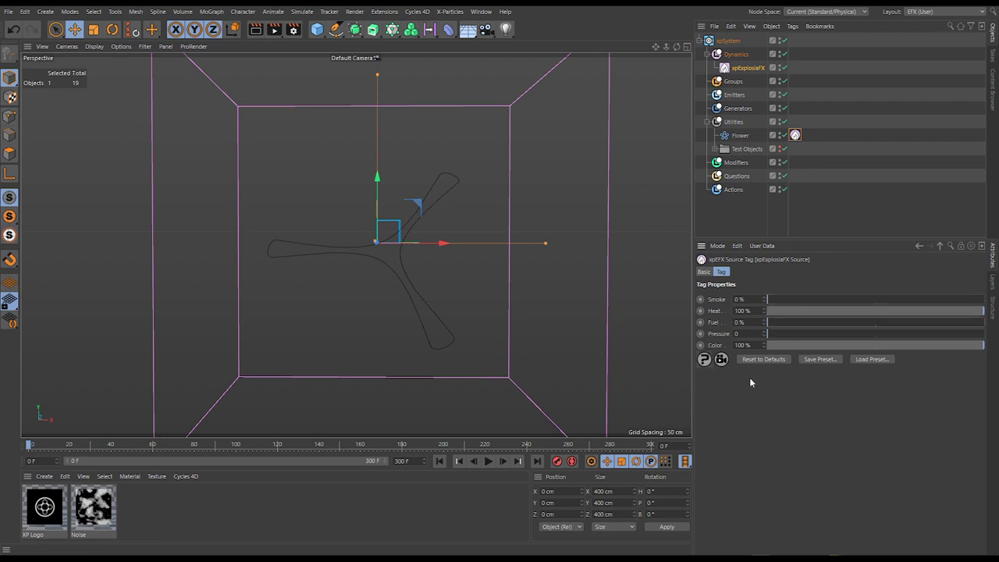
click(488, 462)
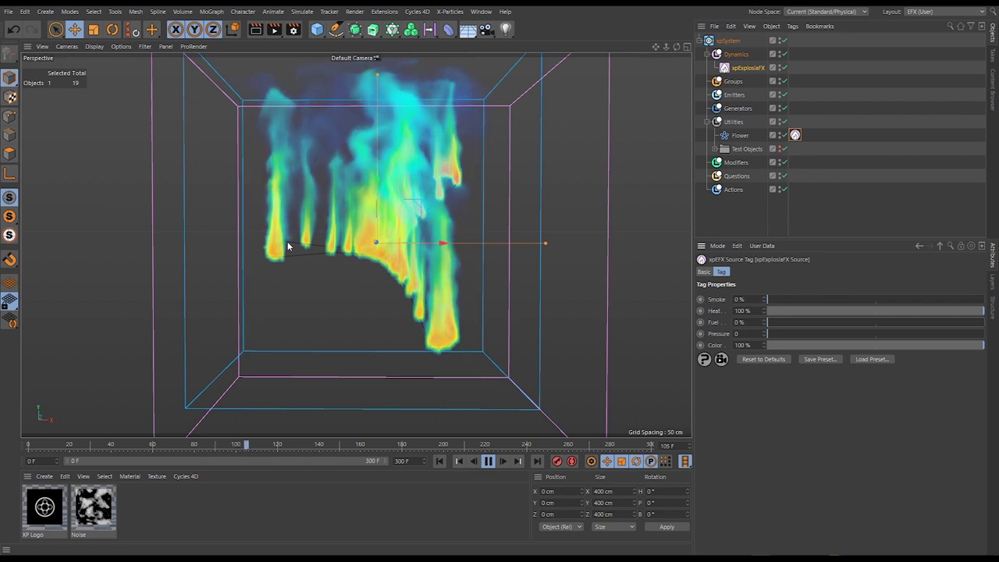
Set the Flower spline's adaptive interpolation angle to 17° and restart the simulation
click(737, 137)
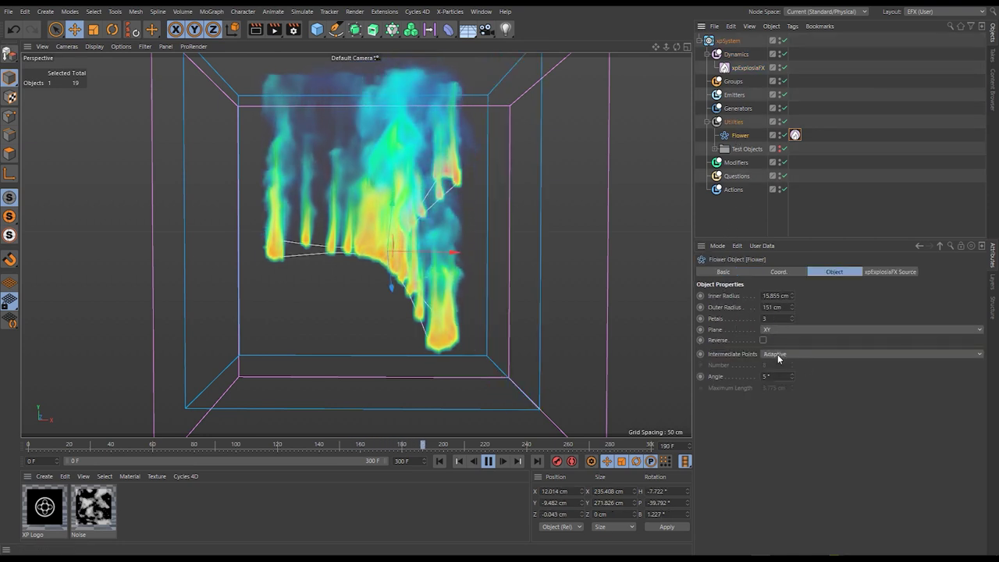
double_click(776, 377)
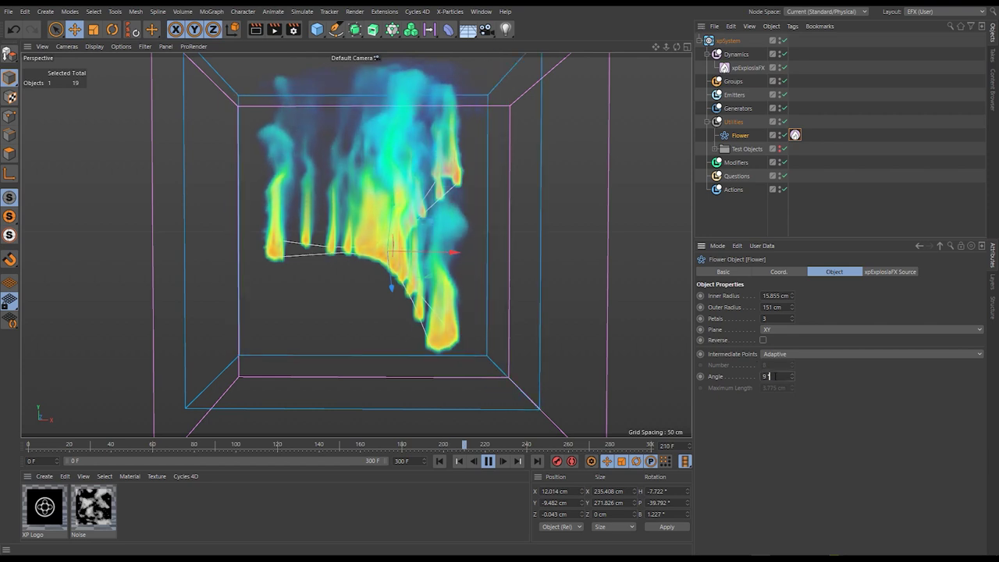
text(1.227)
key(Return)
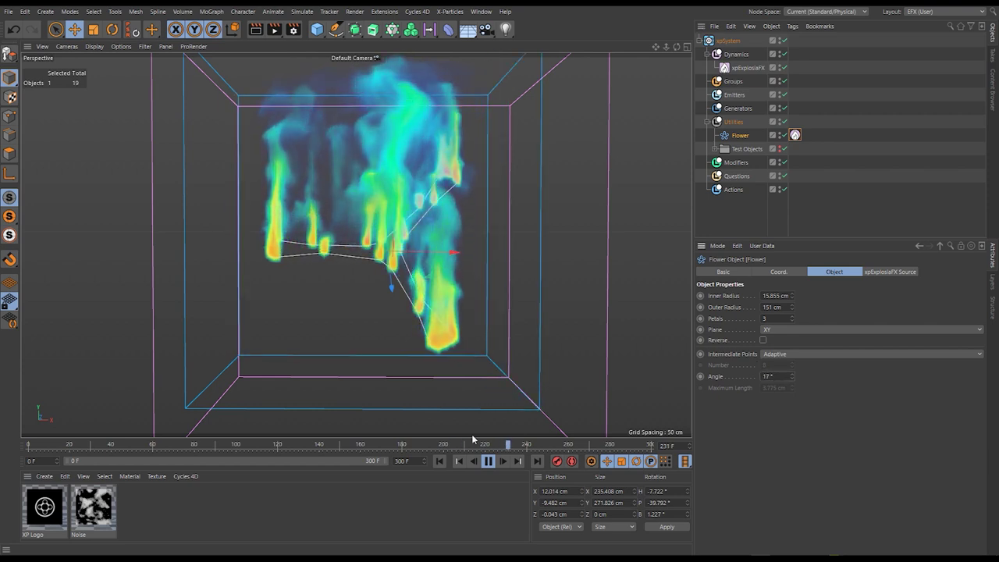
click(443, 461)
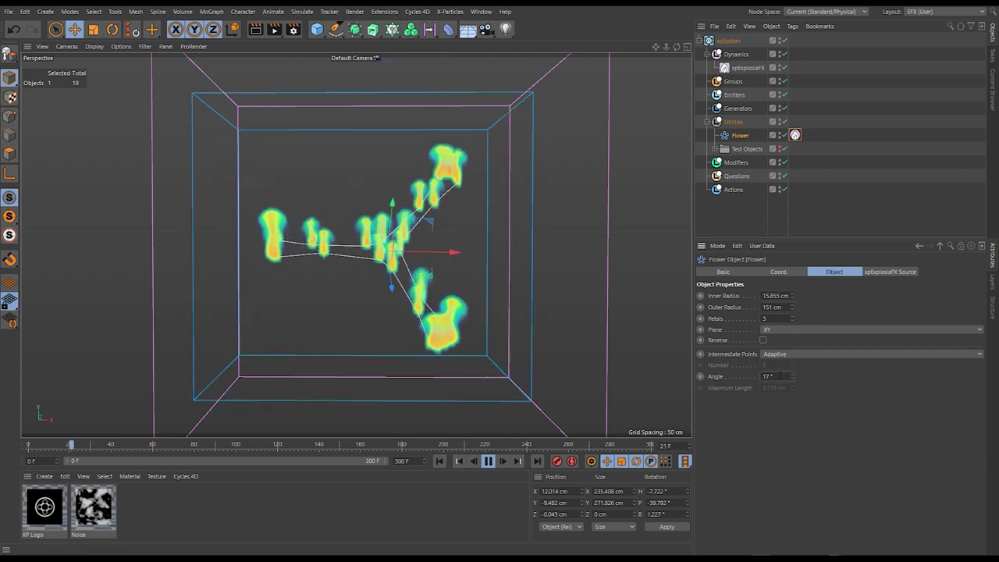
Set the Flower spline's adaptive interpolation angle to 90° and restart the simulation
double_click(769, 376)
text(90)
key(Return)
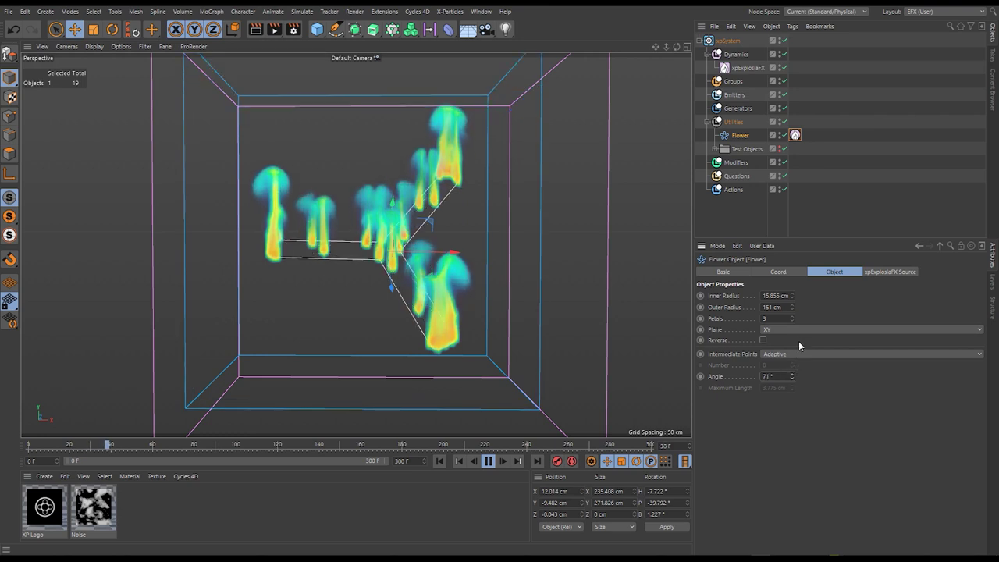
key(shift+f)
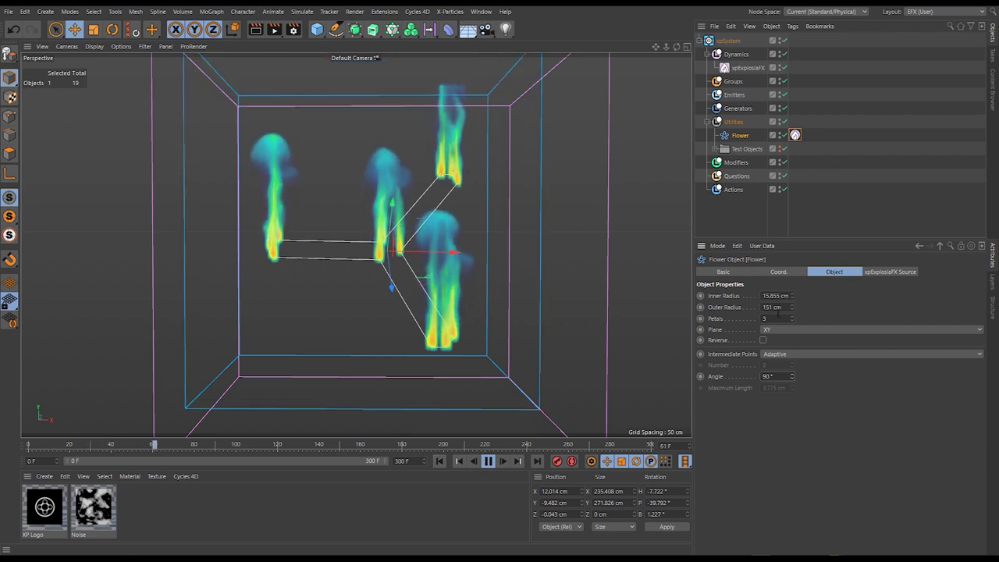
Switch the Flower spline's intermediate points to Uniform and set their number to 16
click(789, 354)
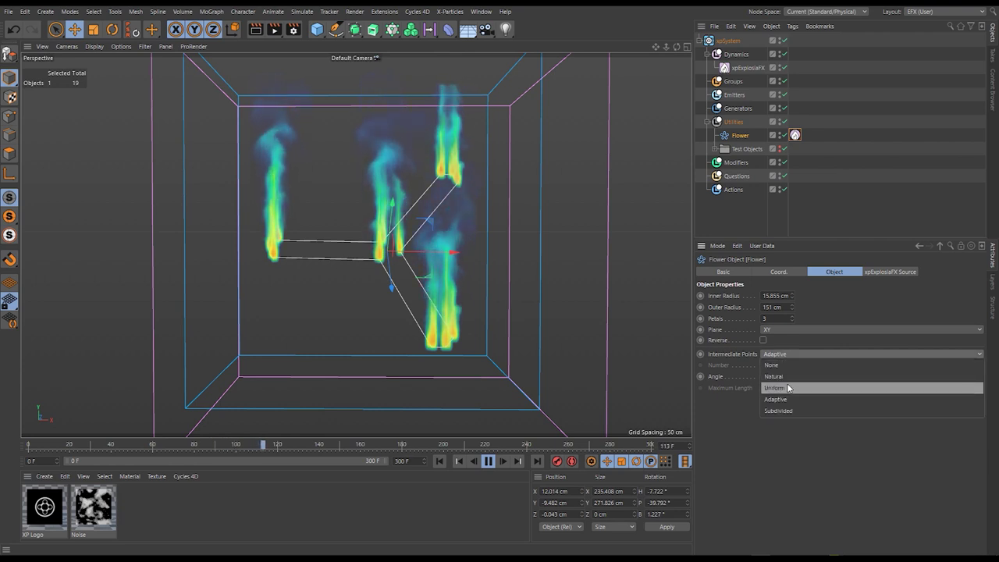
click(788, 388)
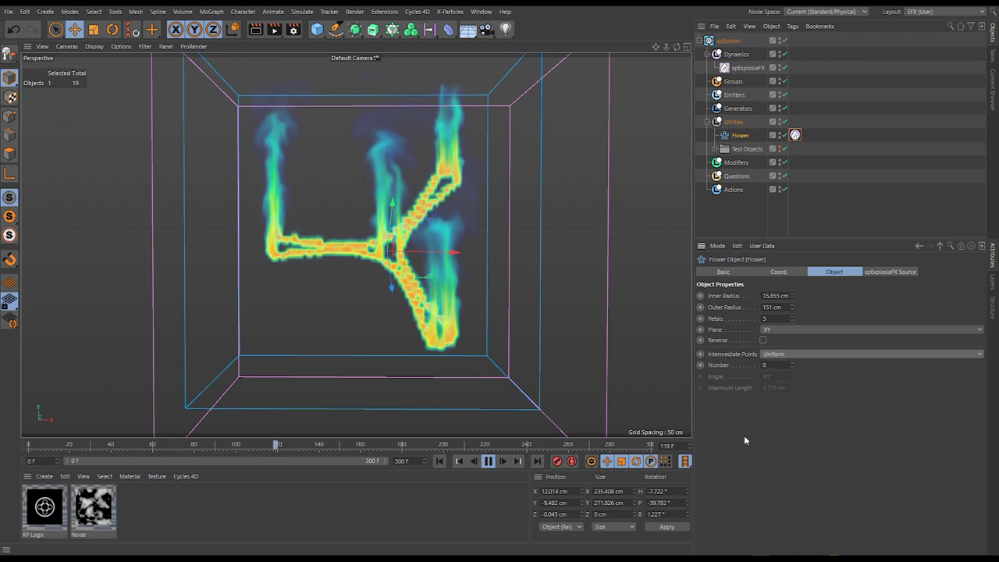
text(16)
key(Return)
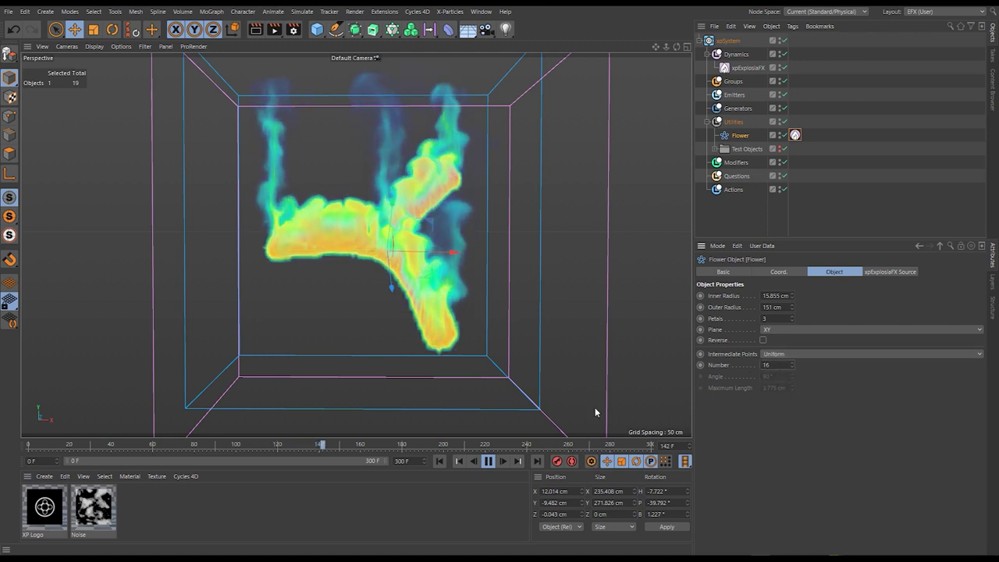
Replay the simulation from the start with the uniform spline points, and return to the first frame
click(440, 461)
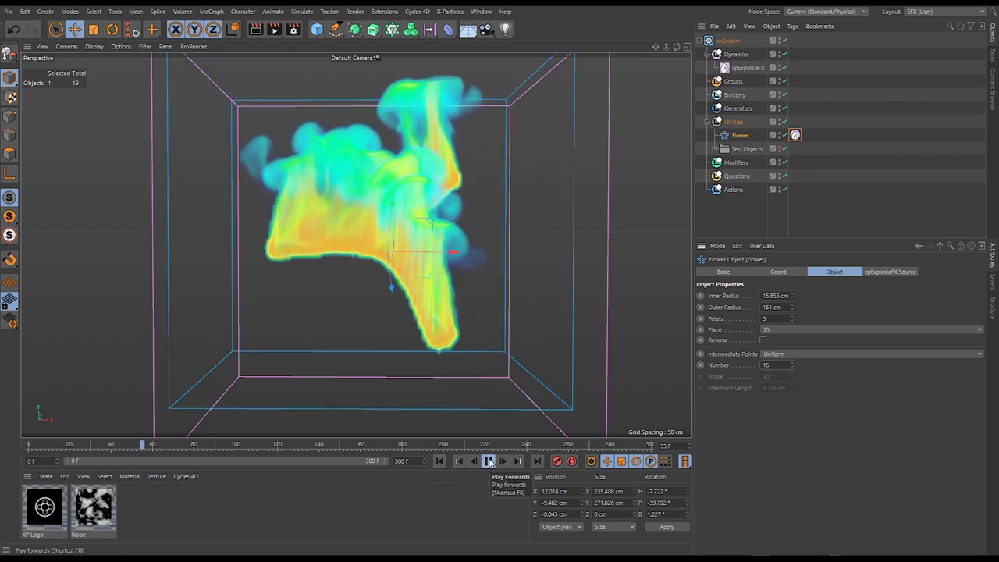
click(487, 462)
click(440, 461)
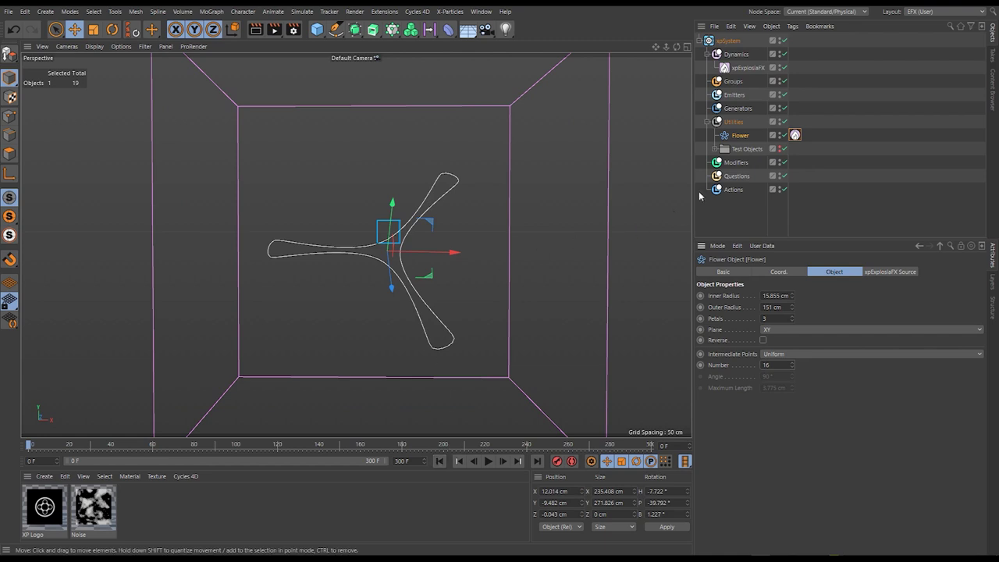
Set the xpExplosiaFX solver's voxel size to 2 cm
click(748, 68)
click(774, 272)
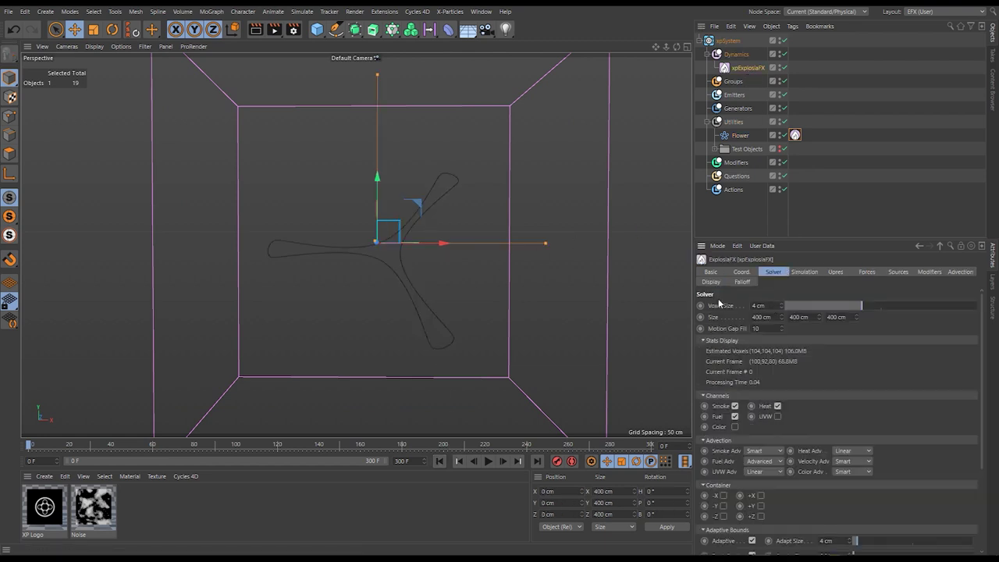
text(2)
key(Return)
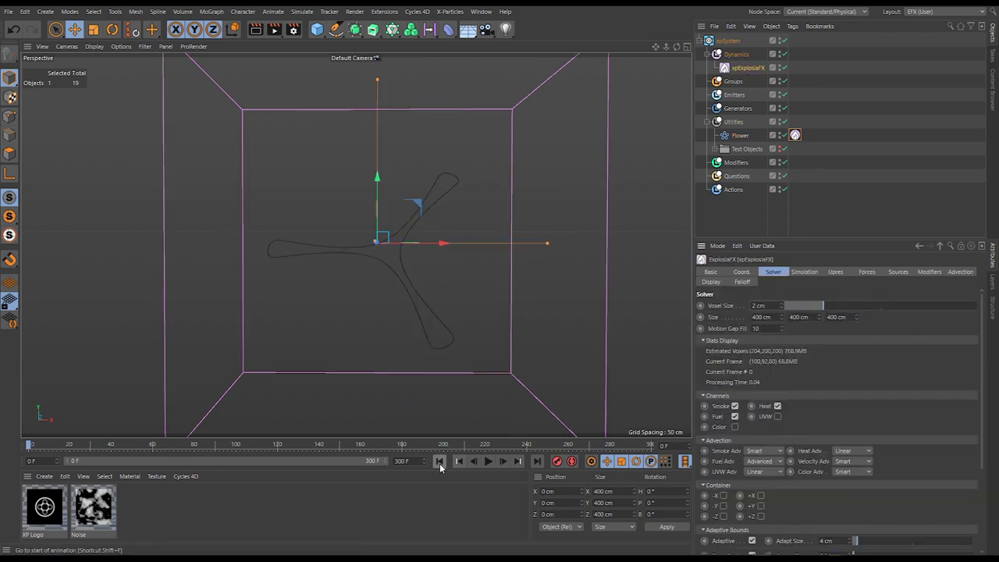
Run the simulation, set the solver's voxel size to 3 cm and Motion Gap Fill to 1, and replay from the start
click(489, 461)
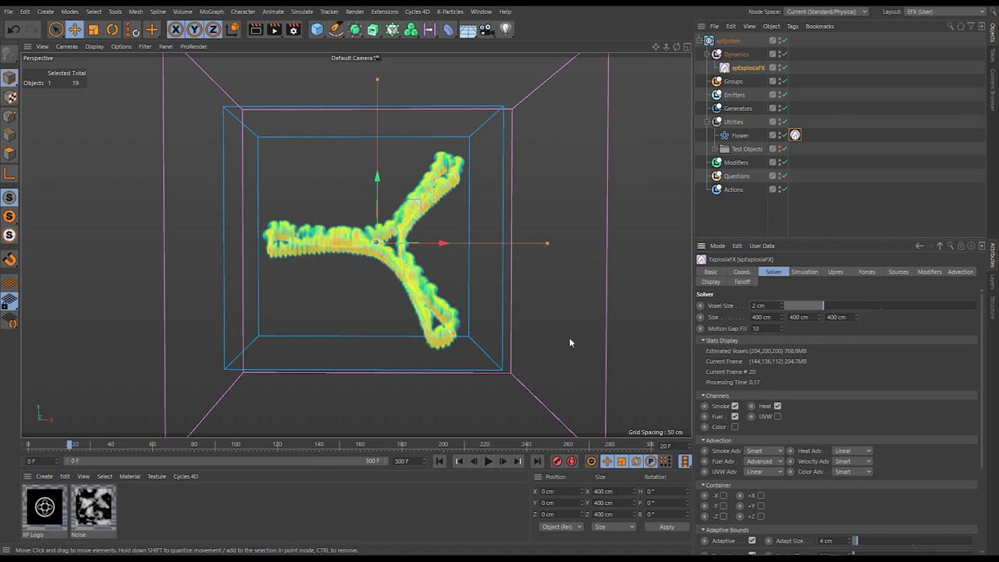
click(782, 303)
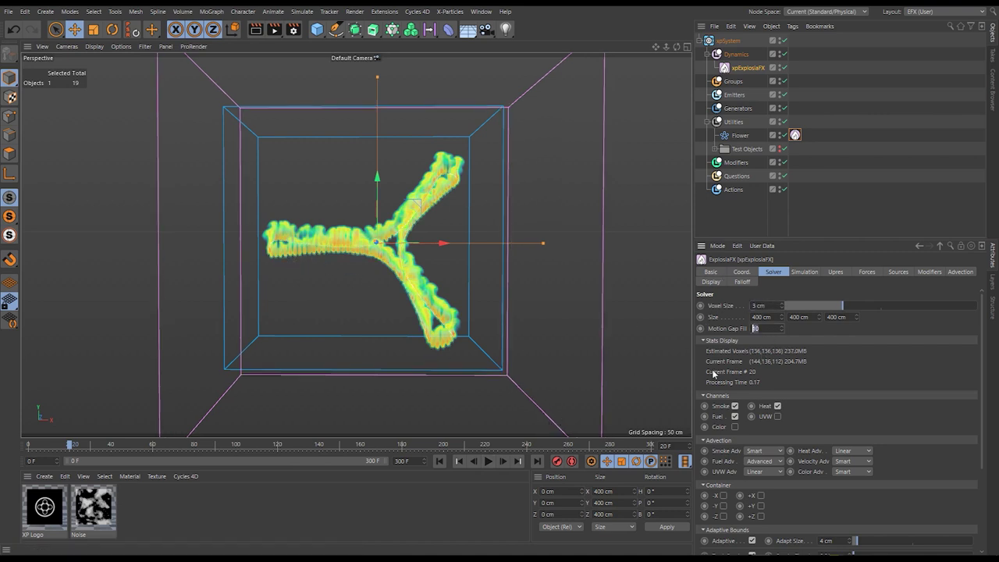
click(440, 461)
click(489, 461)
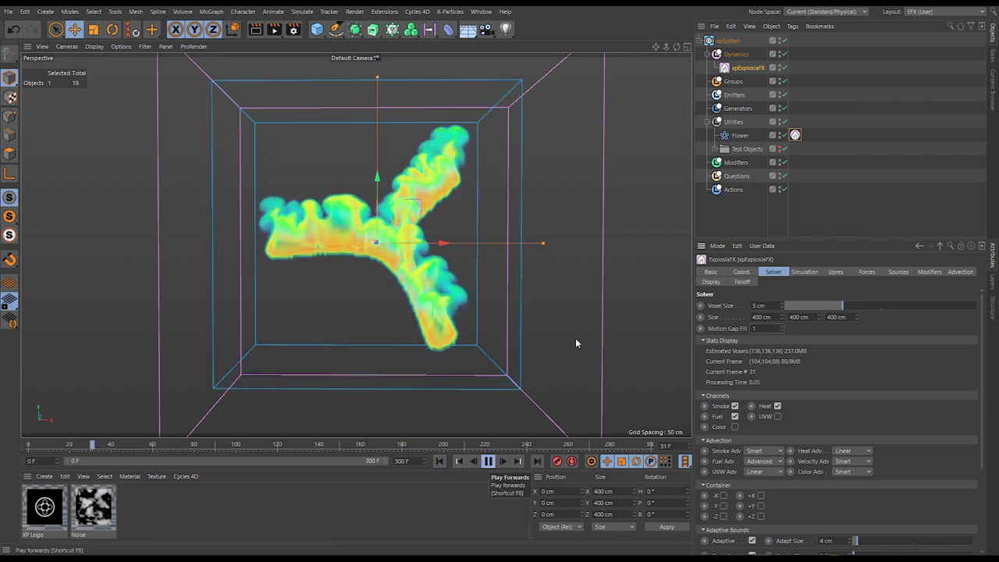
Increase the Flower spline's inner radius to 45.855 cm while the simulation is playing
click(741, 135)
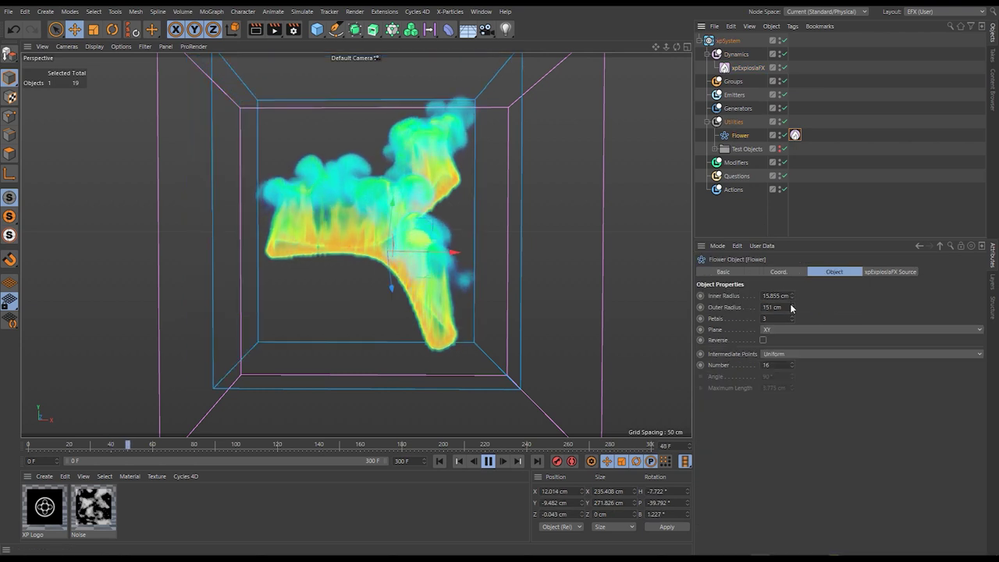
click(793, 294)
mouse_move(793, 293)
mouse_down()
mouse_move(793, 283)
mouse_move(787, 301)
mouse_up()
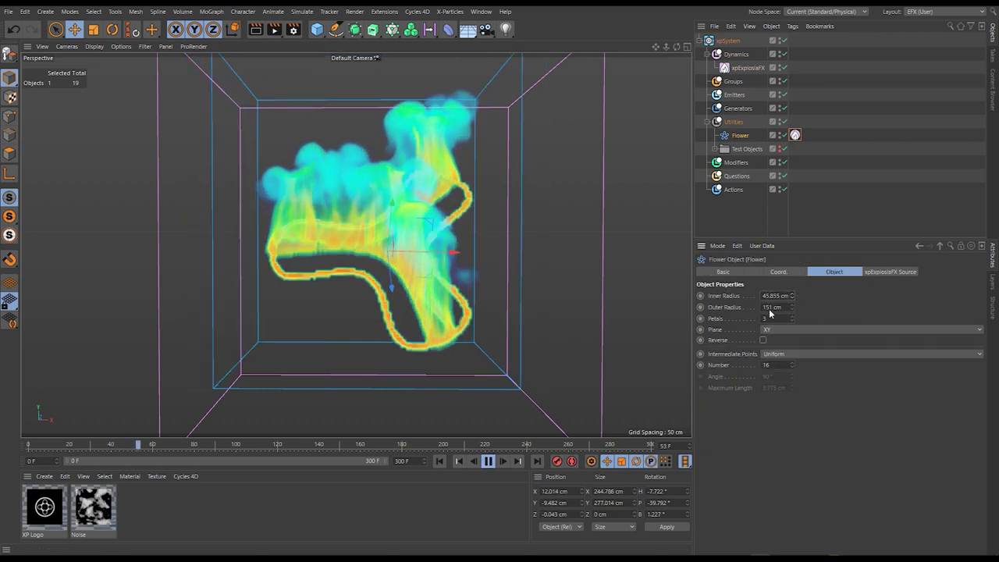
Keyframe the Flower spline's inner radius at 19.855 cm on frame 0 and 99.855 cm on frame 60
click(487, 462)
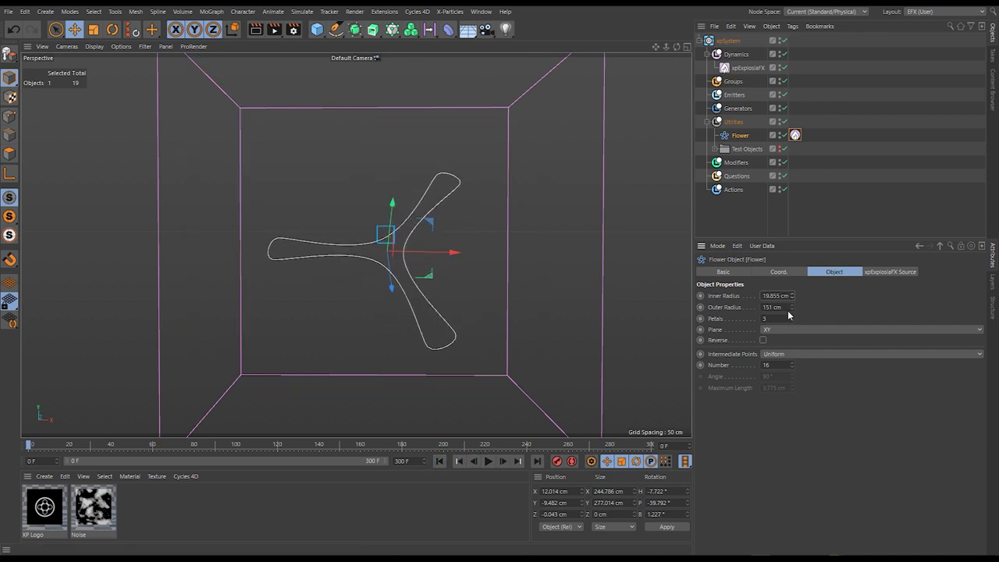
click(700, 296)
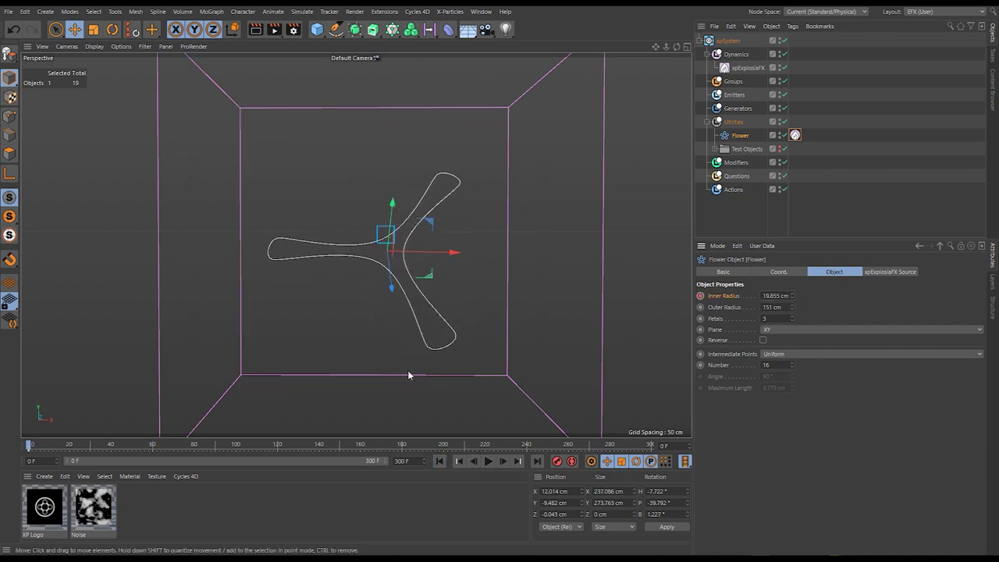
click(488, 461)
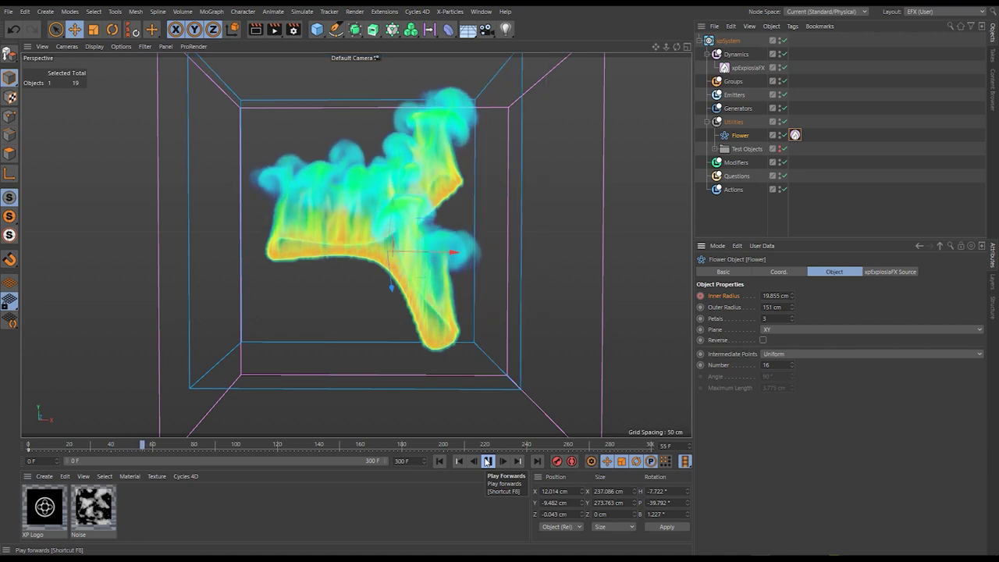
click(487, 461)
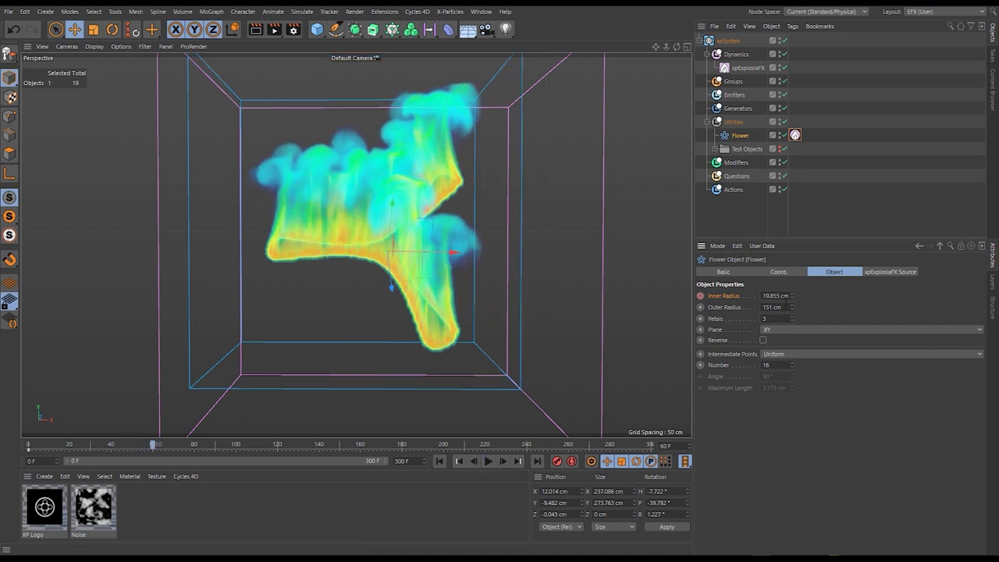
key(ctrl+z)
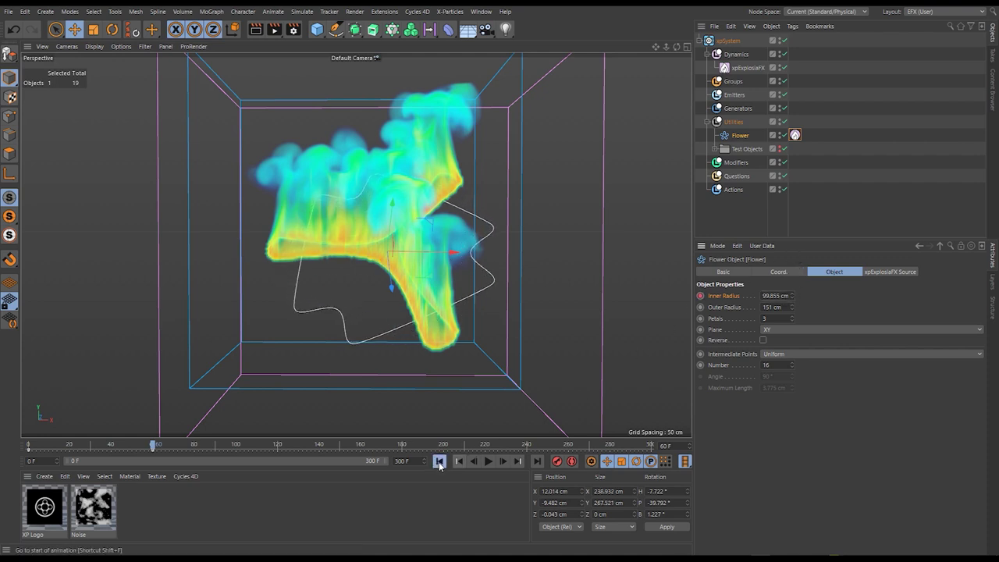
Replay the simulation from the first frame with the animated inner radius, and pause it just past frame 60
click(439, 461)
click(487, 461)
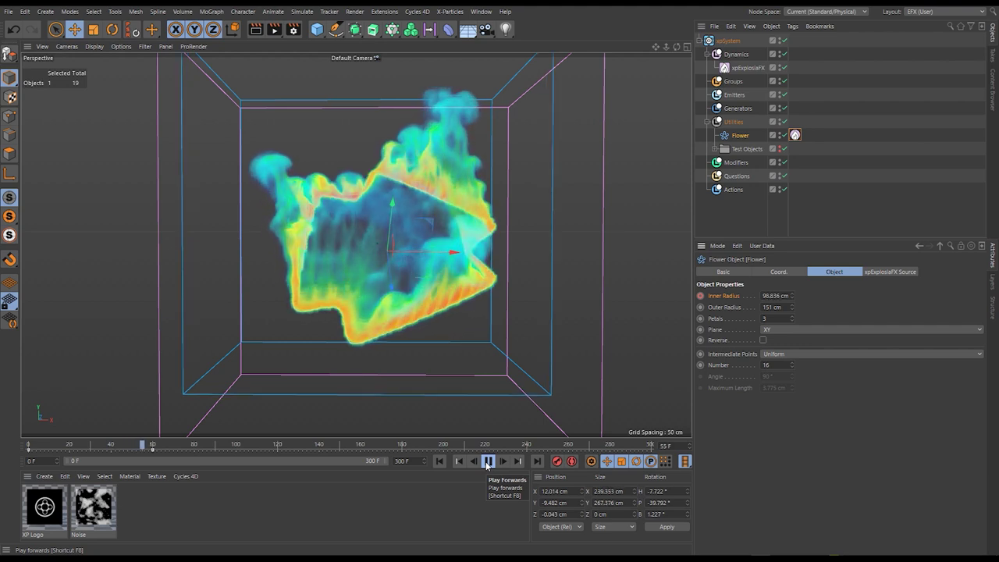
click(488, 461)
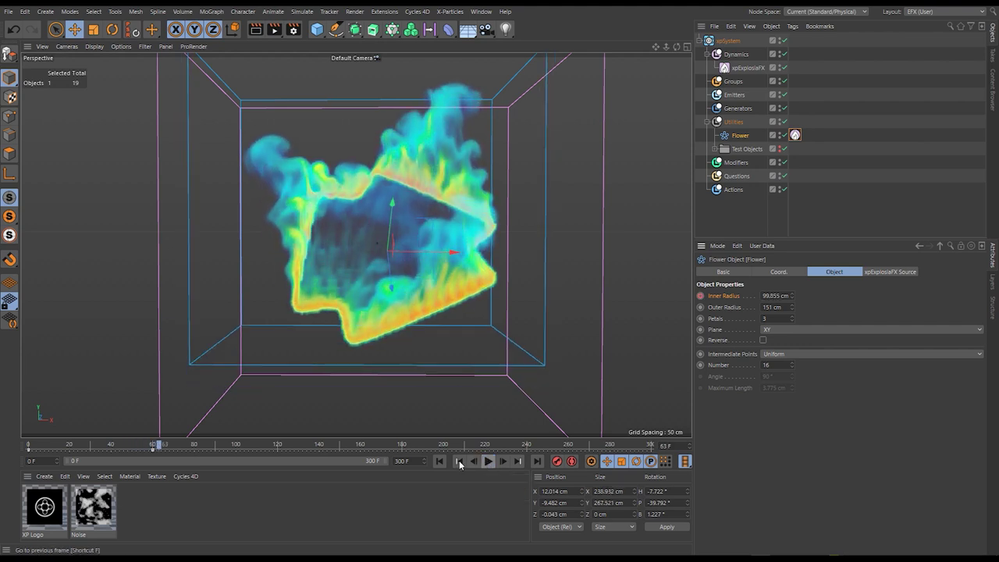